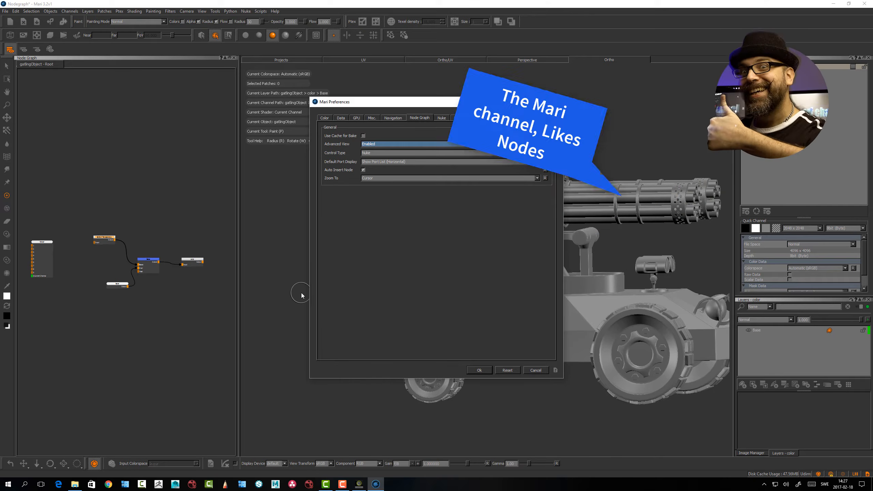
Accept the node graph preferences with Advanced View enabled and close the Node Graph palette
{"action": "left_click", "coordinate": [480, 370]}
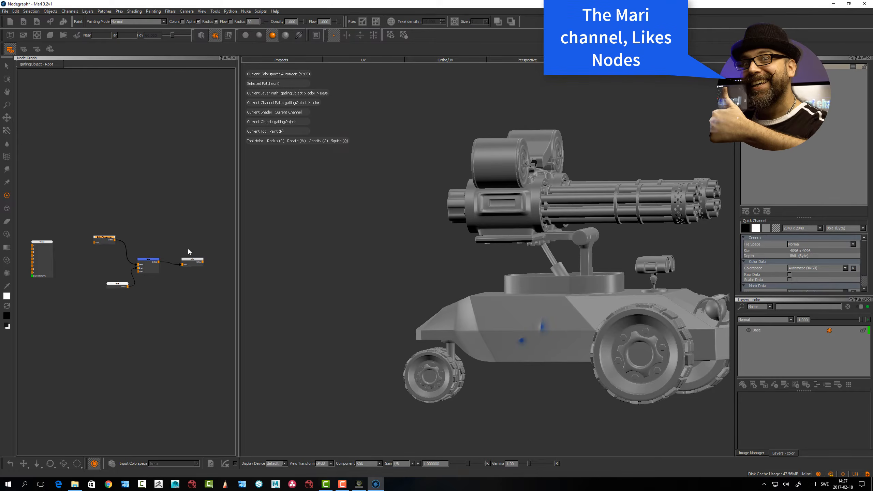
{"action": "scroll", "coordinate": [181, 288], "scroll_direction": "up", "scroll_amount": 3}
{"action": "right_click_drag", "start_coordinate": [203, 380], "coordinate": [62, 303], "text": "alt"}
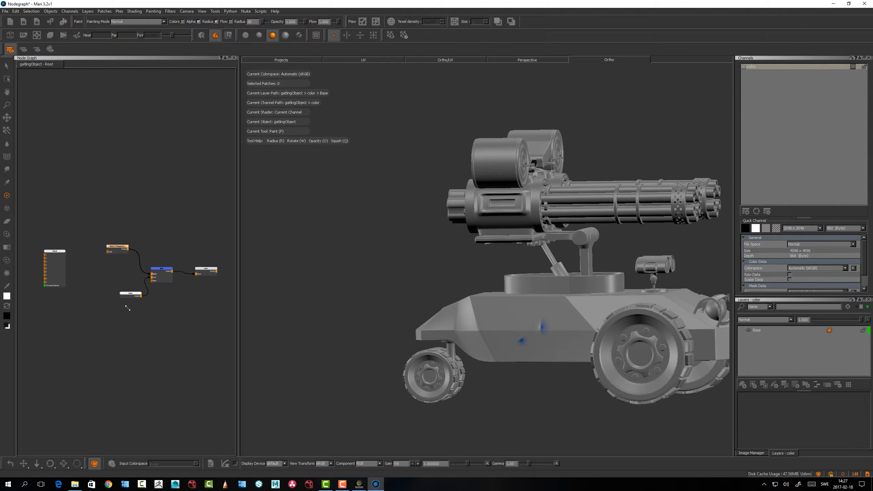
{"action": "right_click_drag", "start_coordinate": [127, 309], "coordinate": [136, 226], "text": "alt"}
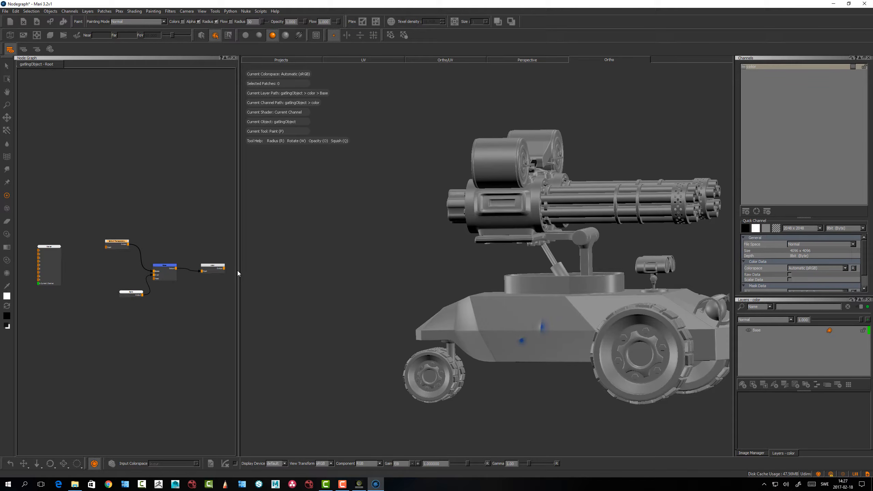
{"action": "left_click_drag", "start_coordinate": [238, 270], "coordinate": [248, 272]}
{"action": "middle_click_drag", "start_coordinate": [207, 277], "coordinate": [174, 286], "text": "alt"}
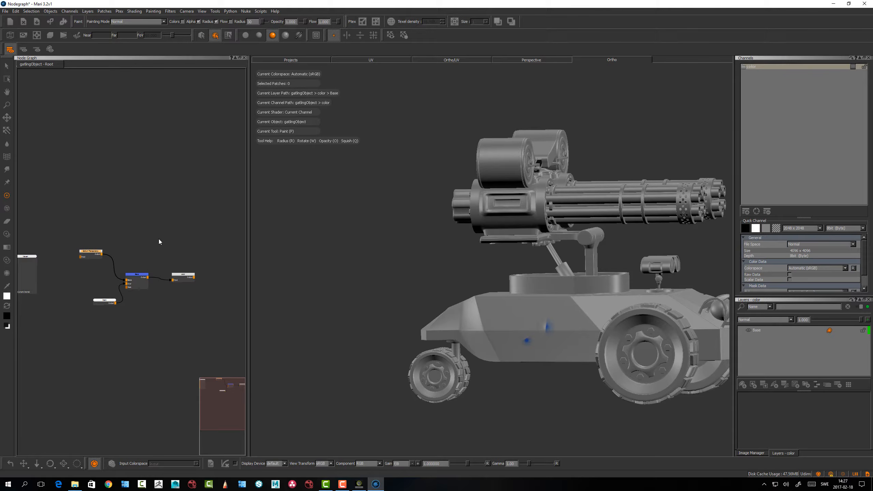
{"action": "middle_click_drag", "start_coordinate": [179, 236], "coordinate": [163, 243], "text": "alt"}
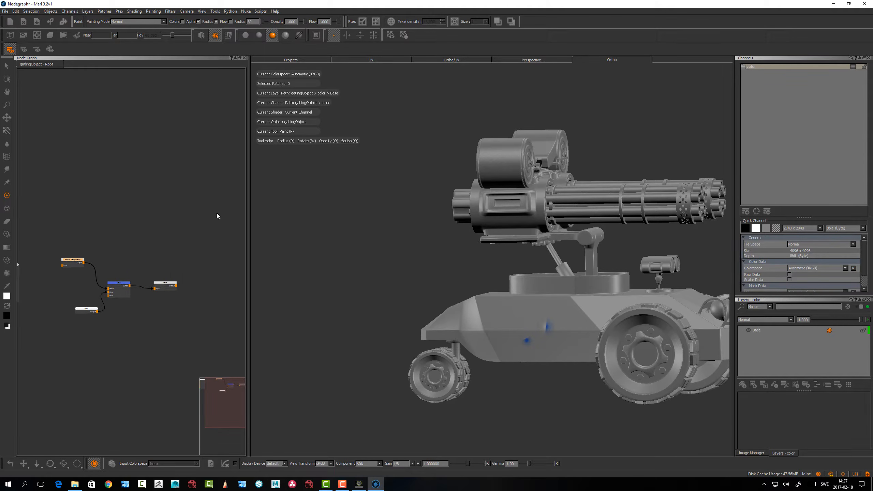
{"action": "left_click", "coordinate": [244, 58]}
{"action": "key", "text": "p"}
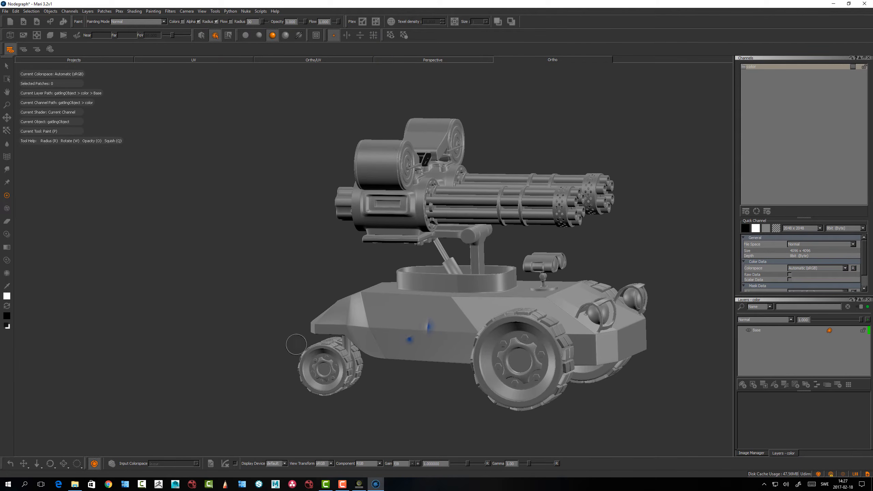
Examine the gatling vehicle model from slightly different angles and distances in the Ortho view
{"action": "middle_click_drag", "start_coordinate": [312, 361], "coordinate": [271, 341], "text": "alt"}
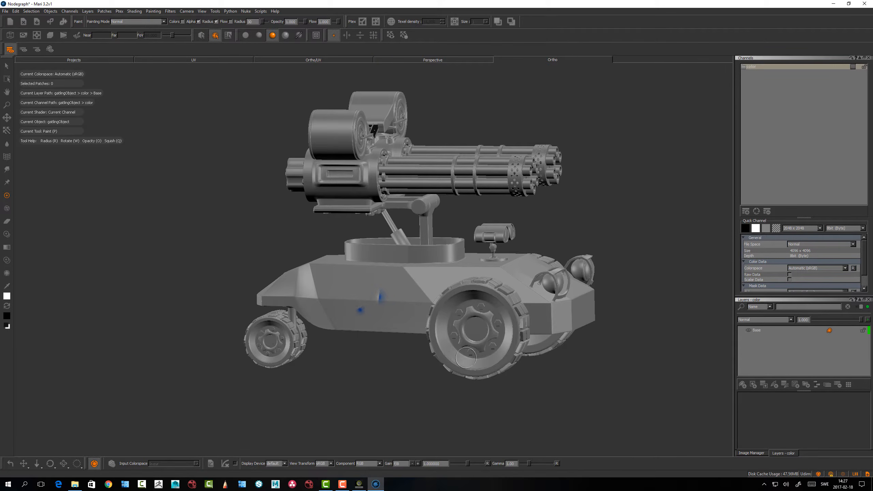
{"action": "middle_click_drag", "start_coordinate": [379, 324], "coordinate": [346, 337], "text": "alt"}
{"action": "mouse_move", "coordinate": [346, 337]}
{"action": "right_mouse_down", "text": "alt"}
{"action": "mouse_move", "coordinate": [375, 334]}
{"action": "mouse_move", "coordinate": [382, 344]}
{"action": "right_mouse_up", "text": "alt"}
{"action": "left_click_drag", "start_coordinate": [378, 352], "coordinate": [346, 352], "text": "alt"}
{"action": "middle_click_drag", "start_coordinate": [304, 310], "coordinate": [322, 328], "text": "alt"}
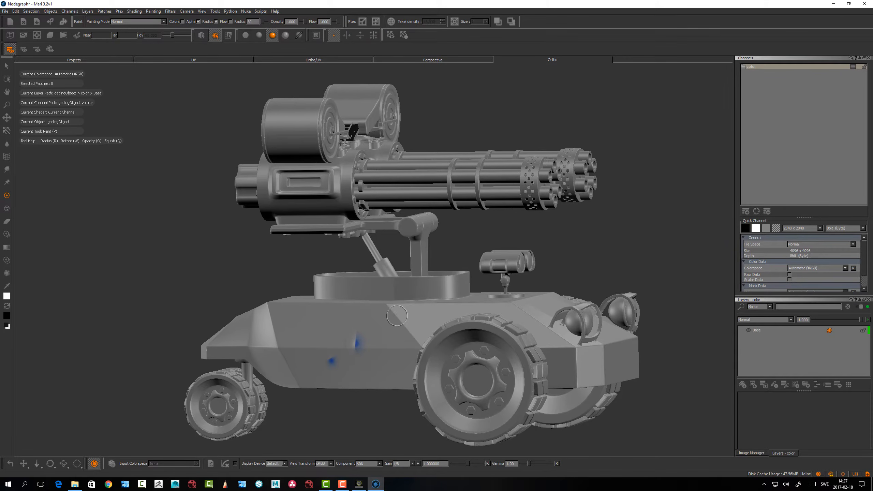
{"action": "middle_click_drag", "start_coordinate": [403, 295], "coordinate": [355, 292], "text": "alt"}
{"action": "right_click_drag", "start_coordinate": [354, 293], "coordinate": [360, 260], "text": "alt"}
{"action": "middle_click_drag", "start_coordinate": [325, 256], "coordinate": [340, 247], "text": "alt"}
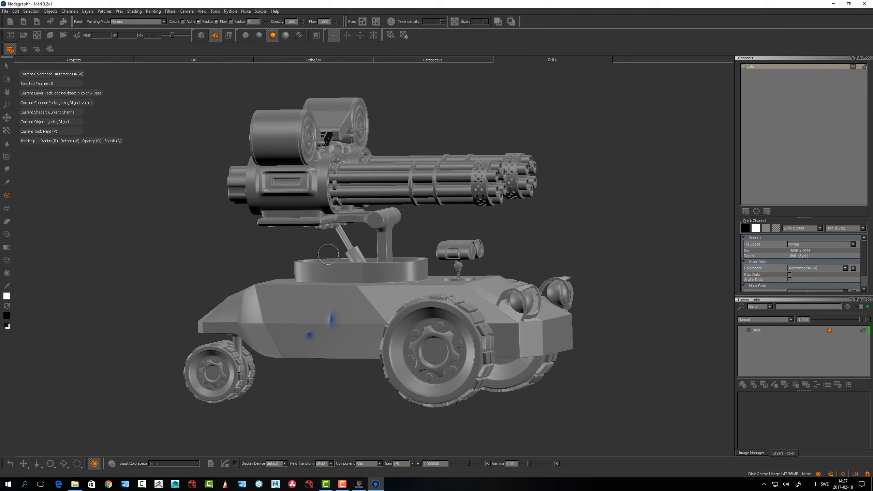
{"action": "right_click_drag", "start_coordinate": [321, 243], "coordinate": [329, 234], "text": "alt"}
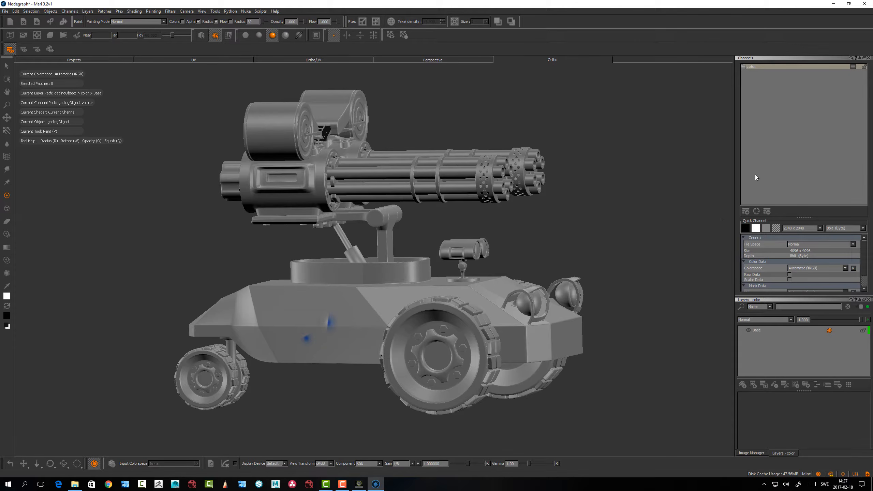
Add a difcol channel sized 2048 x 2048 with 16-bit half depth and the default light grey color
{"action": "left_click", "coordinate": [752, 66]}
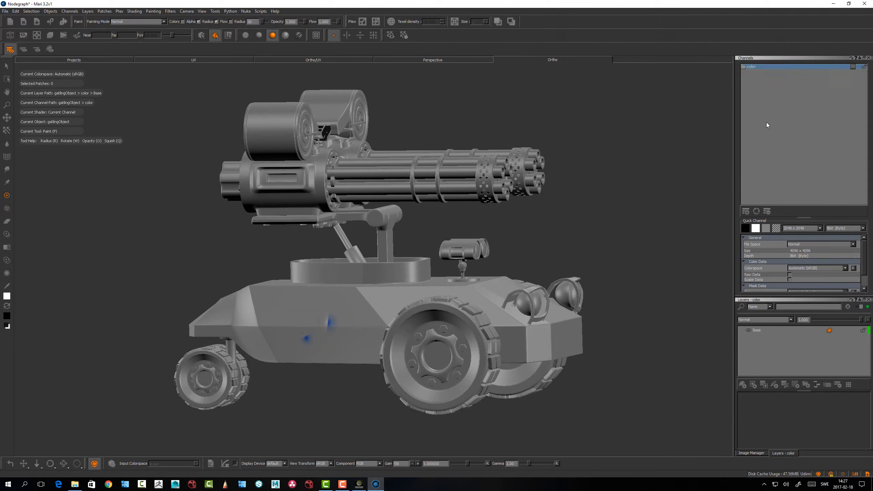
{"action": "left_click", "coordinate": [746, 212]}
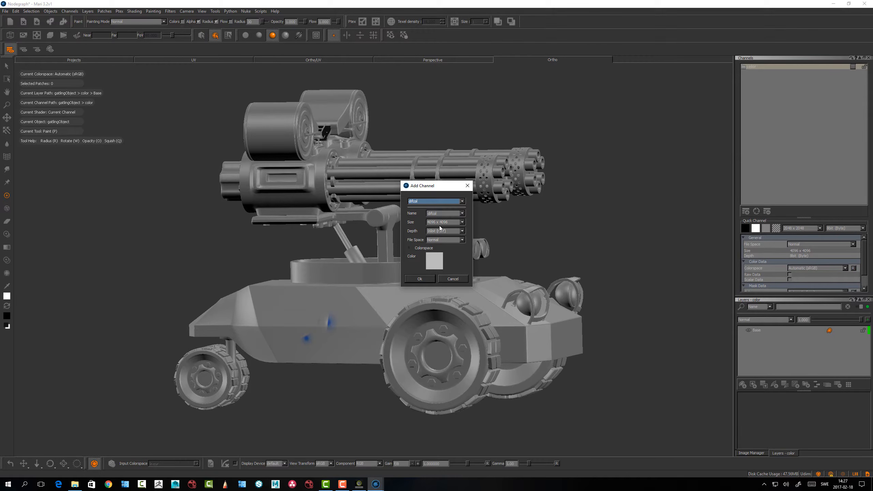
{"action": "left_click", "coordinate": [440, 222]}
{"action": "left_click", "coordinate": [436, 218]}
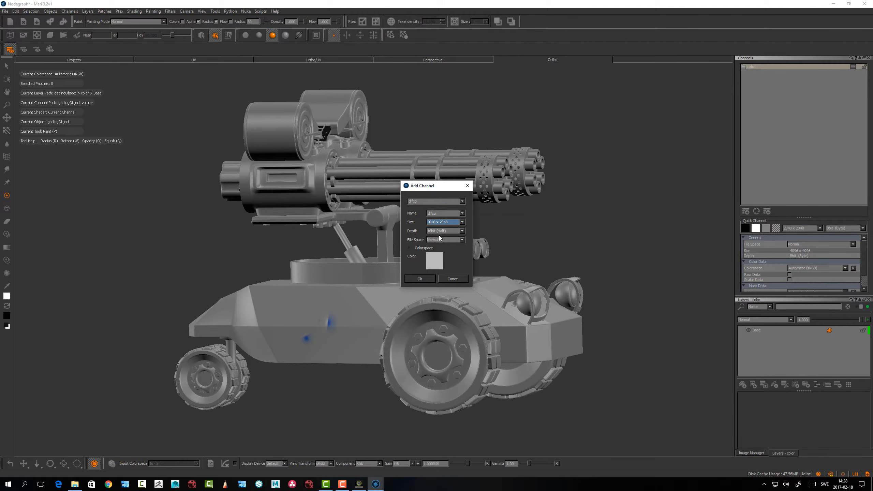
{"action": "left_click", "coordinate": [434, 261]}
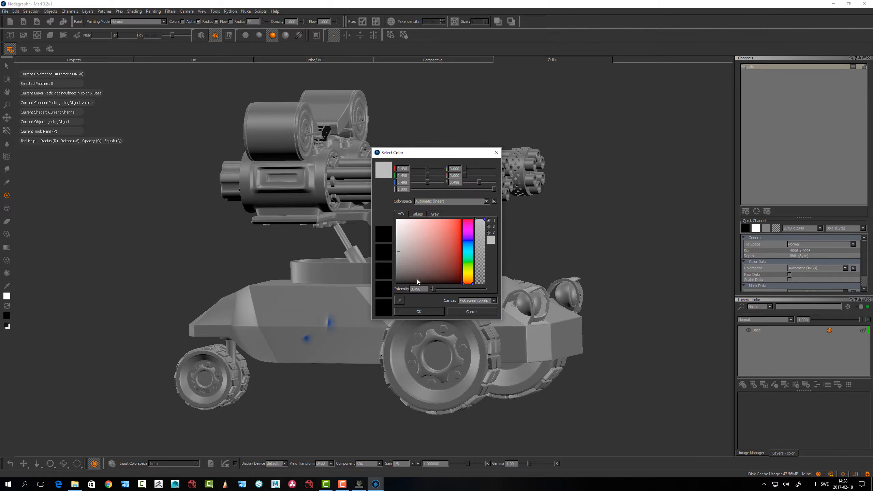
{"action": "left_click", "coordinate": [409, 308]}
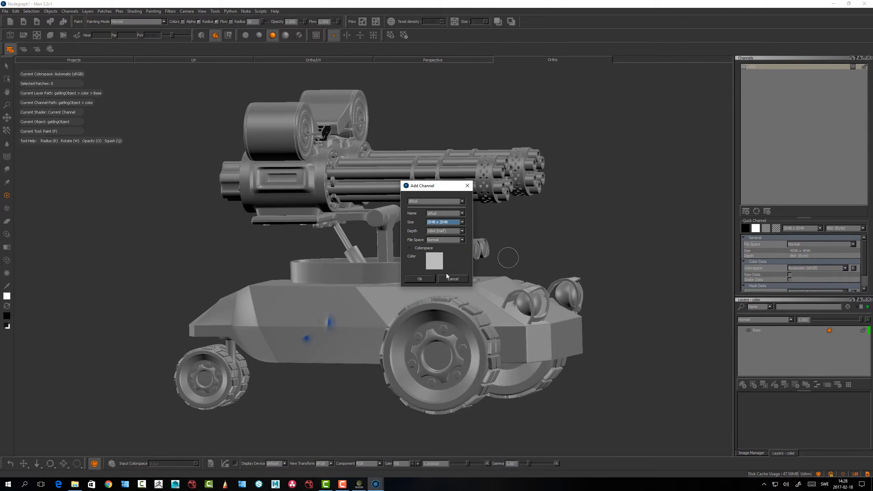
{"action": "left_click", "coordinate": [419, 277]}
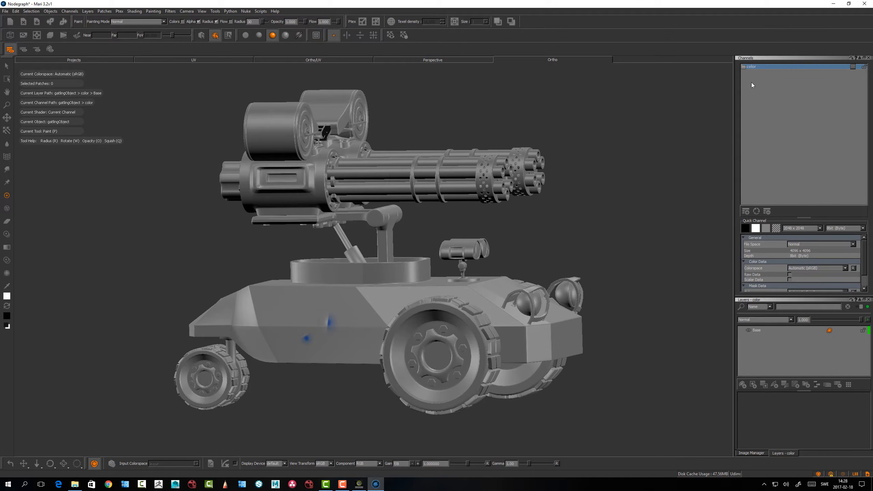
Show the difcol channel's layers in a Layers palette docked across the viewport from Channels, with the Image Manager closed
{"action": "left_click", "coordinate": [753, 73]}
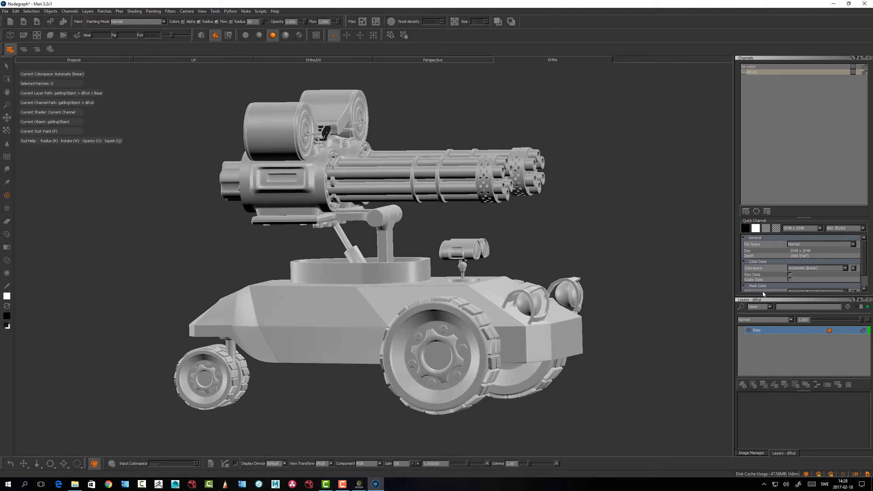
{"action": "left_click_drag", "start_coordinate": [801, 300], "coordinate": [803, 154]}
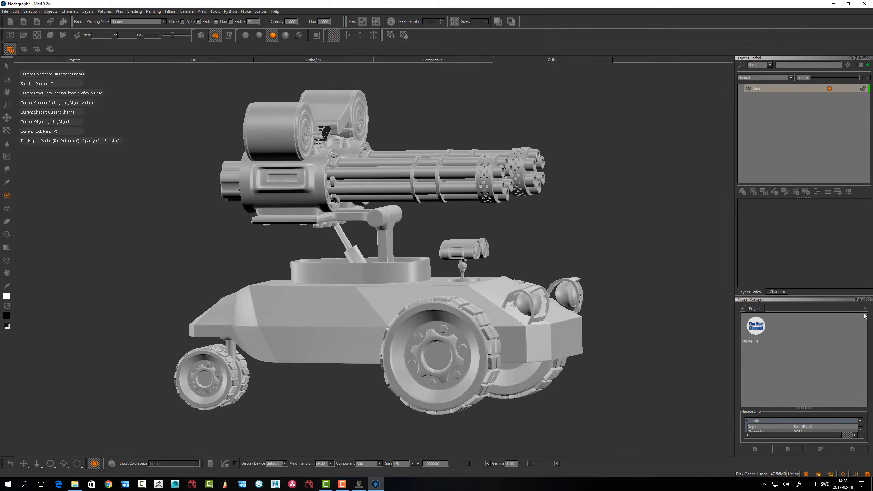
{"action": "left_click", "coordinate": [869, 299]}
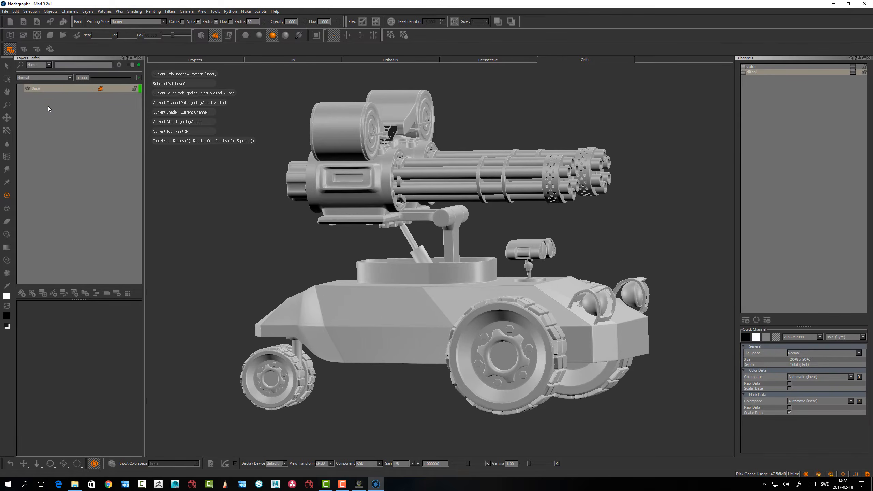
Add a procedural Color layer above the Base layer of the difcol channel and select it
{"action": "key", "text": "Tab"}
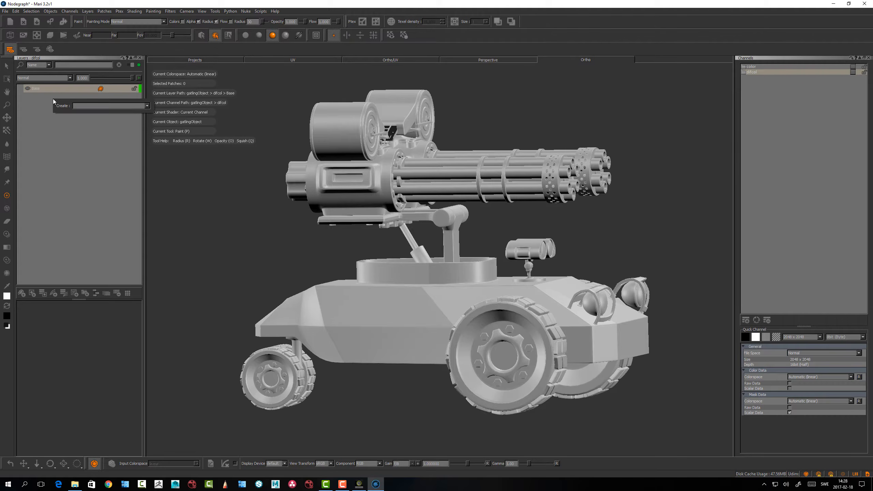
{"action": "type", "text": "Color"}
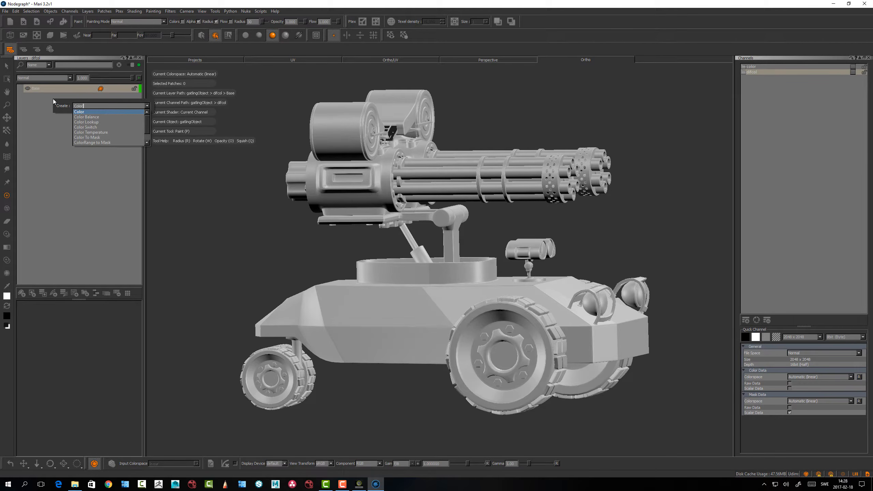
{"action": "key", "text": "Return"}
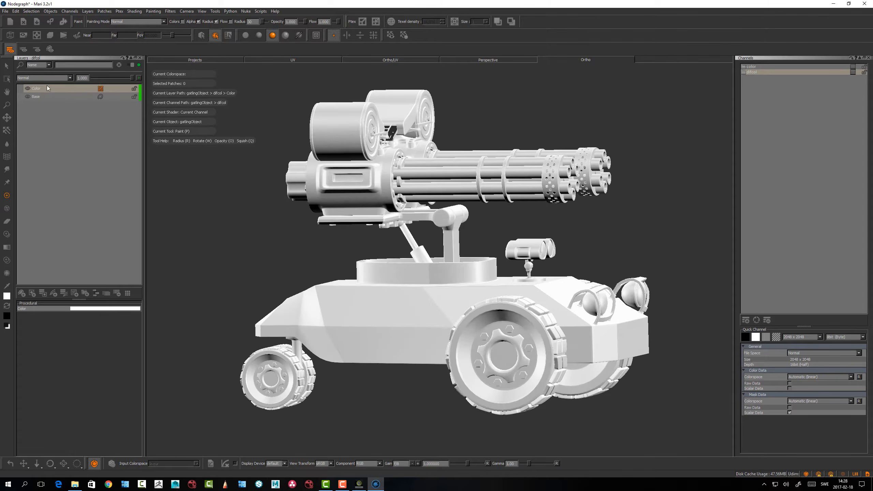
{"action": "left_click", "coordinate": [39, 89]}
{"action": "middle_click_drag", "start_coordinate": [347, 266], "coordinate": [356, 305], "text": "alt"}
{"action": "scroll", "coordinate": [337, 275], "scroll_direction": "down", "scroll_amount": 1}
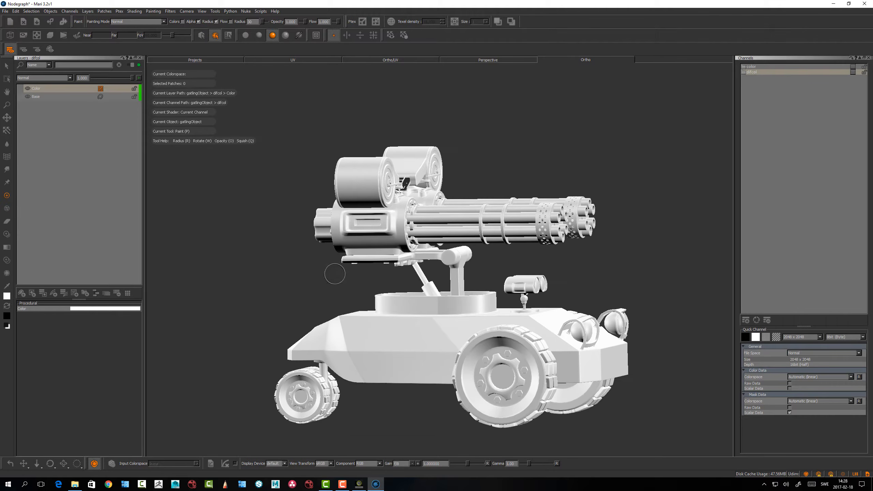
Set the Color layer's color to dark green and switch the viewport to basic lighting
{"action": "left_click", "coordinate": [88, 310]}
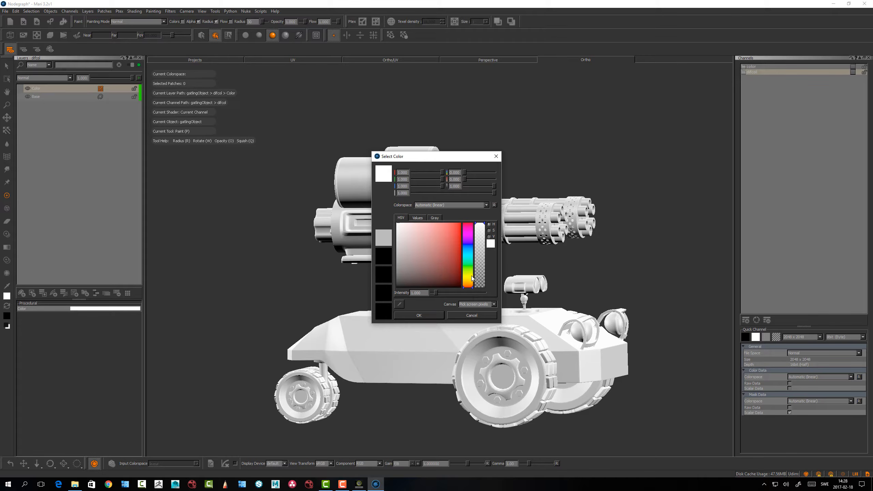
{"action": "mouse_move", "coordinate": [472, 279]}
{"action": "left_mouse_down"}
{"action": "mouse_move", "coordinate": [472, 262]}
{"action": "mouse_move", "coordinate": [457, 267]}
{"action": "mouse_move", "coordinate": [473, 276]}
{"action": "left_mouse_up"}
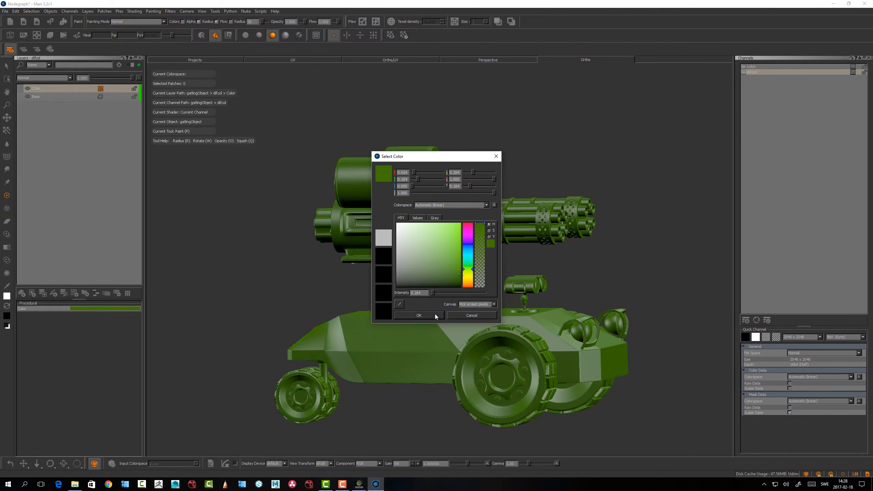
{"action": "left_click", "coordinate": [438, 315]}
{"action": "mouse_move", "coordinate": [302, 294]}
{"action": "left_mouse_down", "text": "alt"}
{"action": "mouse_move", "coordinate": [304, 316]}
{"action": "mouse_move", "coordinate": [306, 293]}
{"action": "left_mouse_up", "text": "alt"}
{"action": "key", "text": "comma"}
{"action": "key", "text": "period"}
Put the Color layer into a new layer group
{"action": "left_click", "coordinate": [43, 90]}
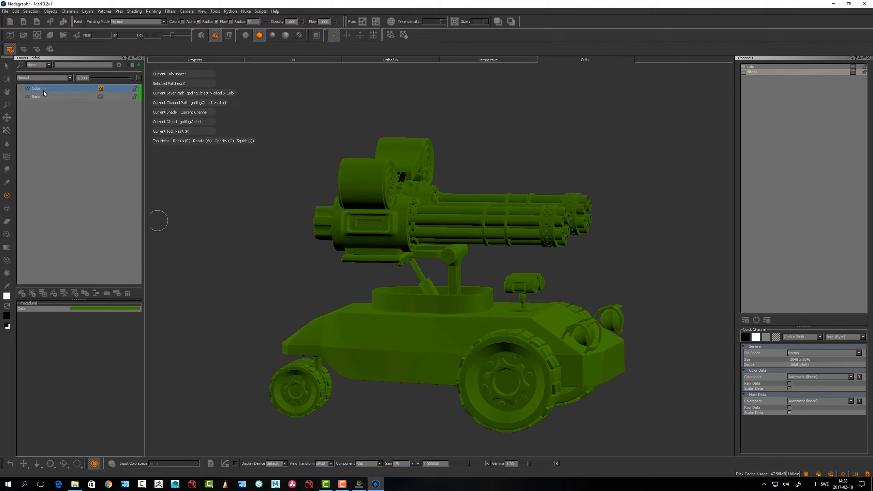
{"action": "right_click", "coordinate": [41, 90]}
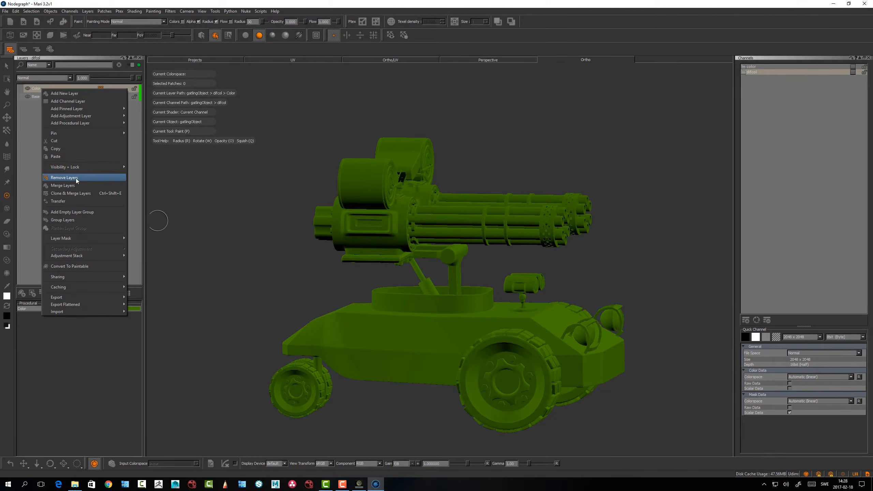
{"action": "left_click", "coordinate": [72, 219]}
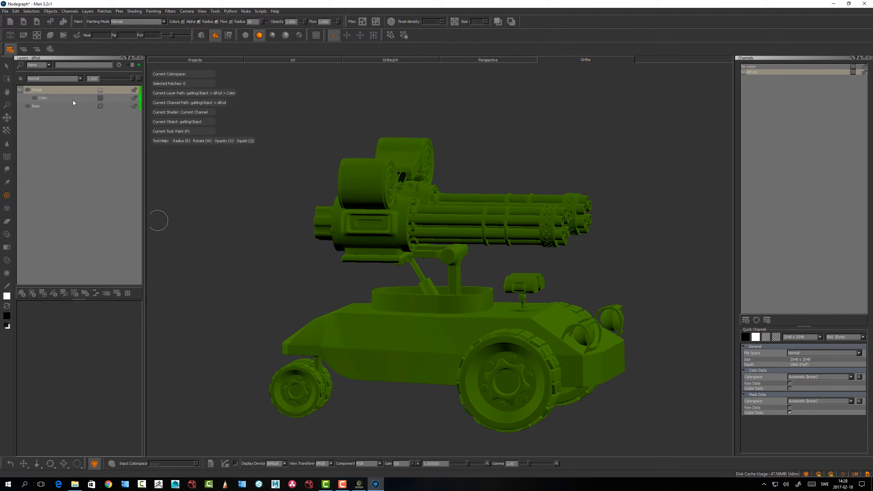
Add a procedural Cloud layer above the Color layer inside the group
{"action": "left_click", "coordinate": [44, 98]}
{"action": "key", "text": "Tab"}
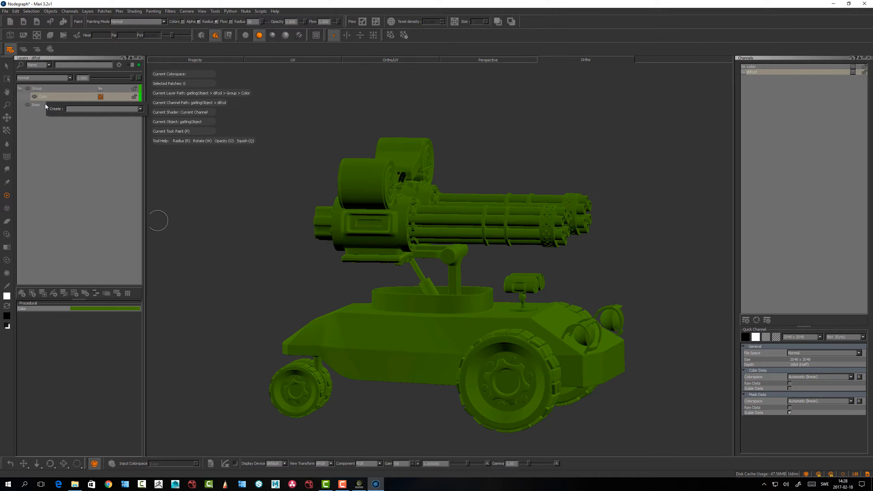
{"action": "type", "text": "clo"}
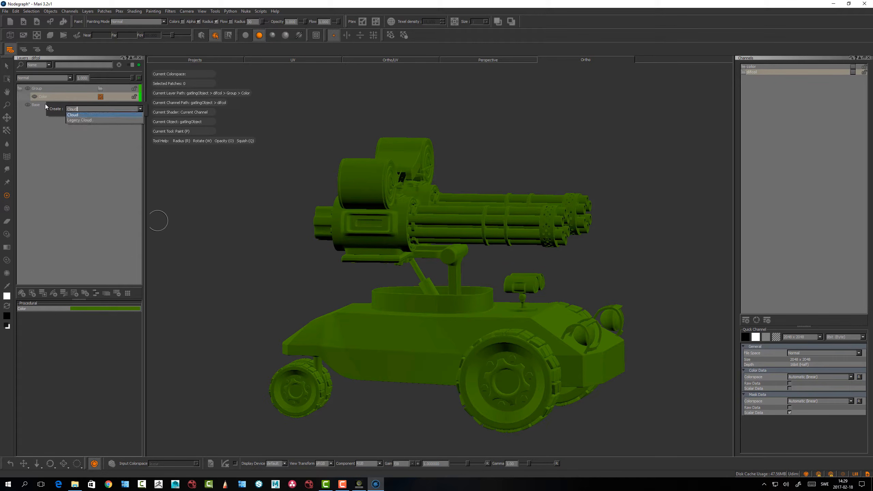
{"action": "key", "text": "Return"}
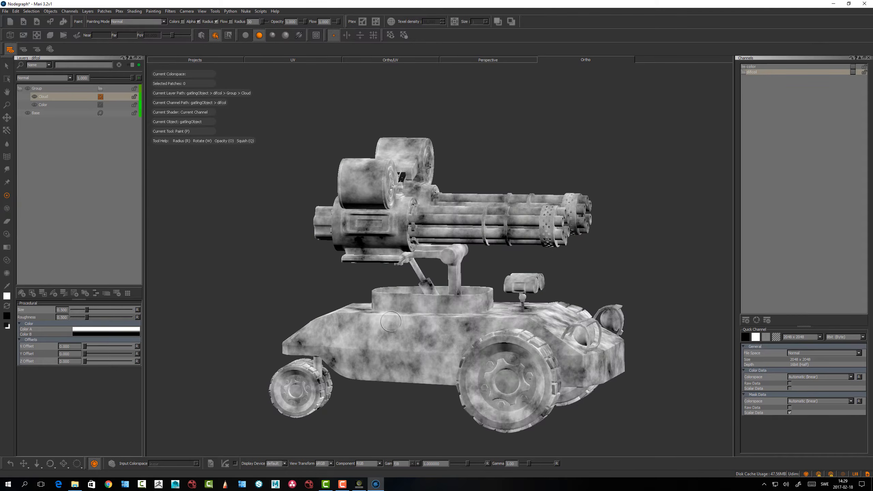
{"action": "left_click_drag", "start_coordinate": [391, 322], "coordinate": [386, 335], "text": "alt"}
{"action": "right_click_drag", "start_coordinate": [386, 335], "coordinate": [444, 338], "text": "alt"}
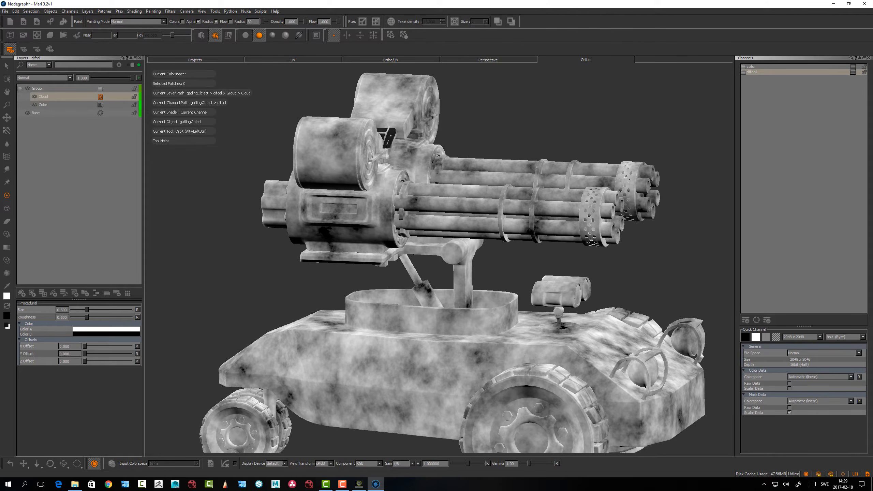
Set the Cloud layer's blend mode to Overlay
{"action": "left_click", "coordinate": [52, 78]}
{"action": "left_click", "coordinate": [126, 229]}
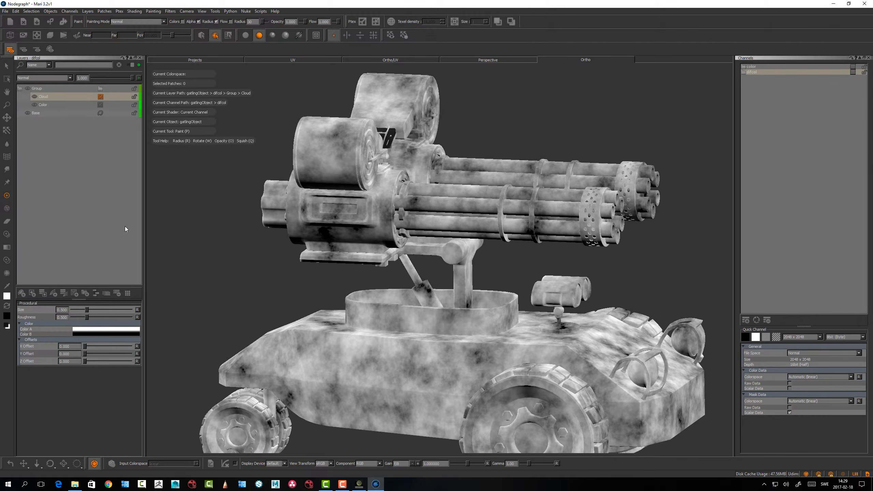
{"action": "left_click_drag", "start_coordinate": [315, 297], "coordinate": [327, 294], "text": "alt"}
{"action": "middle_click_drag", "start_coordinate": [327, 294], "coordinate": [344, 248], "text": "alt"}
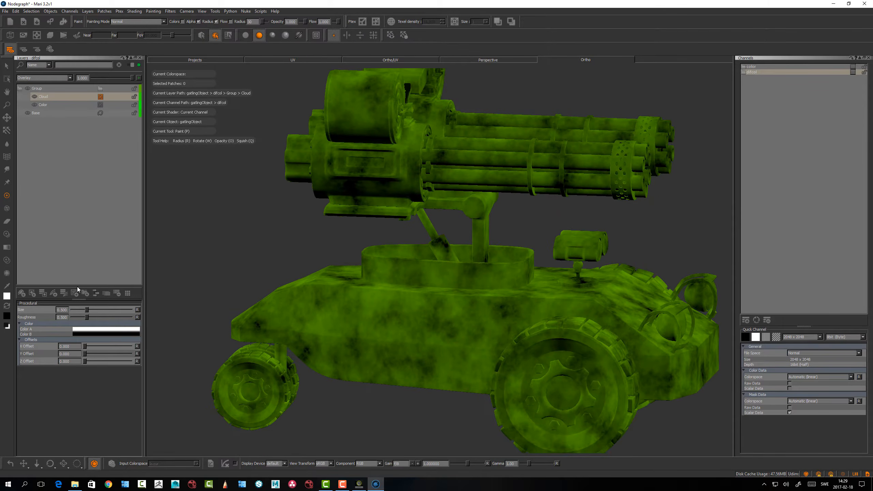
Set Color B of the Cloud layer to a dark brown
{"action": "left_click", "coordinate": [84, 334]}
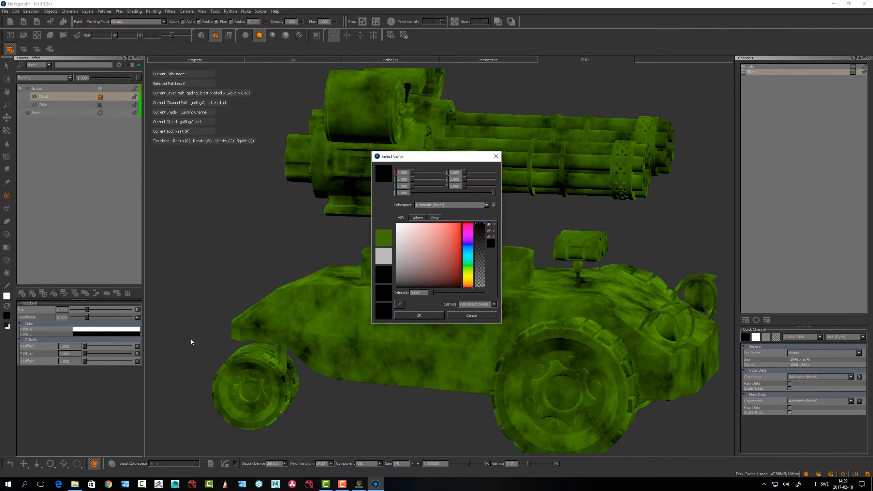
{"action": "left_click", "coordinate": [471, 284]}
{"action": "left_click", "coordinate": [460, 285]}
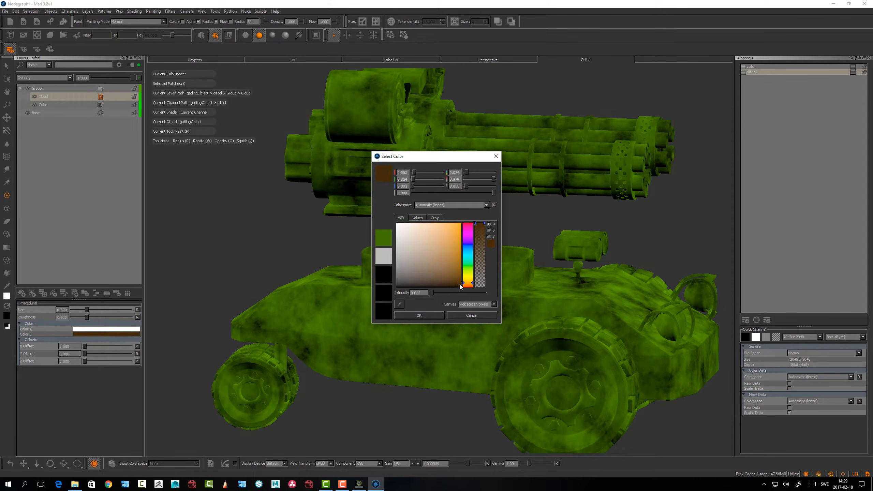
{"action": "left_click", "coordinate": [419, 315]}
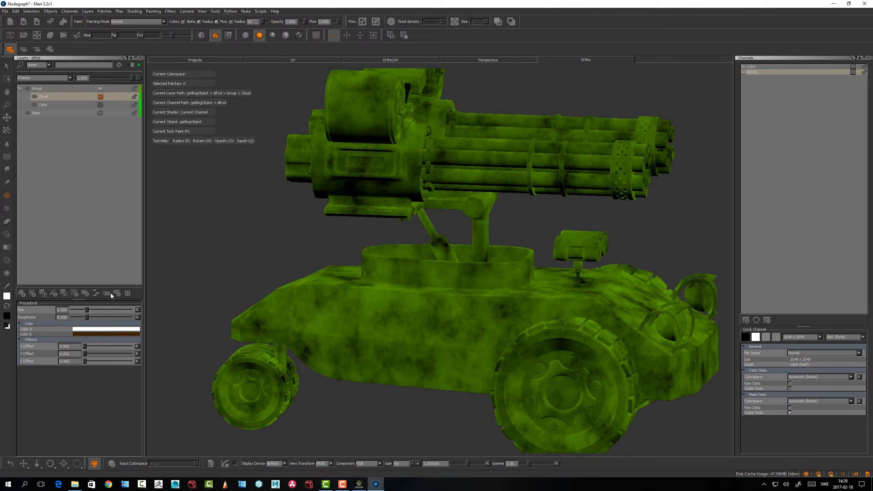
Try a low opacity on the Cloud layer and return it to 1.000
{"action": "left_click", "coordinate": [55, 96]}
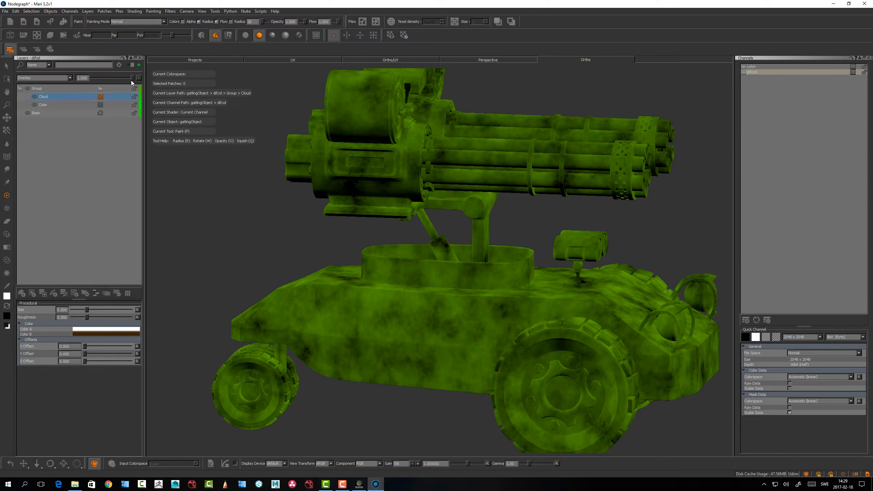
{"action": "left_click_drag", "start_coordinate": [131, 79], "coordinate": [99, 80]}
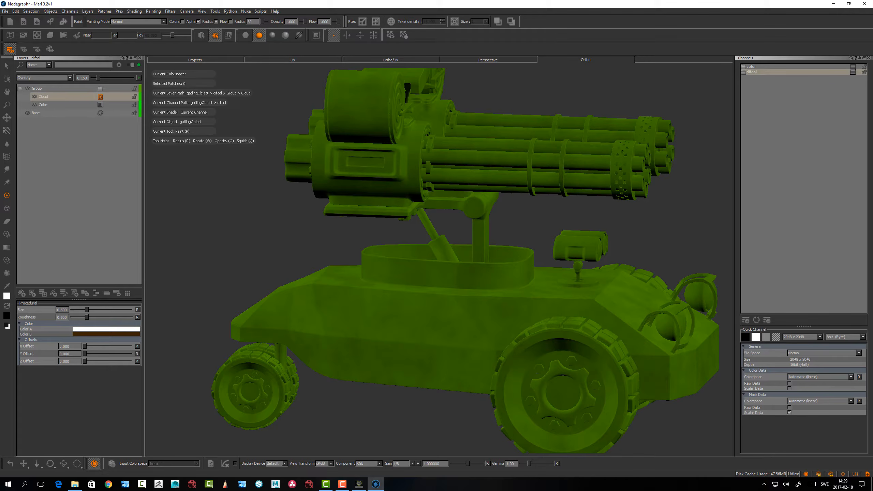
{"action": "mouse_move", "coordinate": [316, 290]}
{"action": "middle_mouse_down"}
{"action": "mouse_move", "coordinate": [292, 302]}
{"action": "mouse_move", "coordinate": [319, 302]}
{"action": "mouse_move", "coordinate": [309, 298]}
{"action": "middle_mouse_up"}
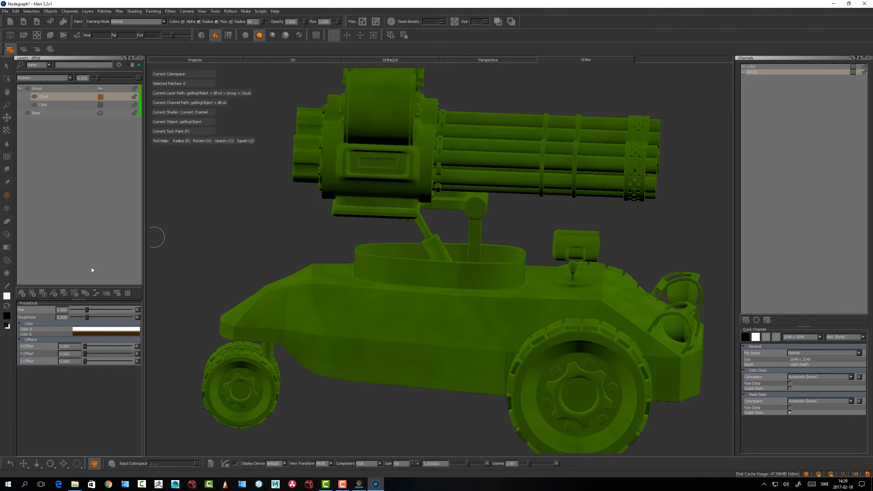
{"action": "left_click_drag", "start_coordinate": [98, 78], "coordinate": [132, 78]}
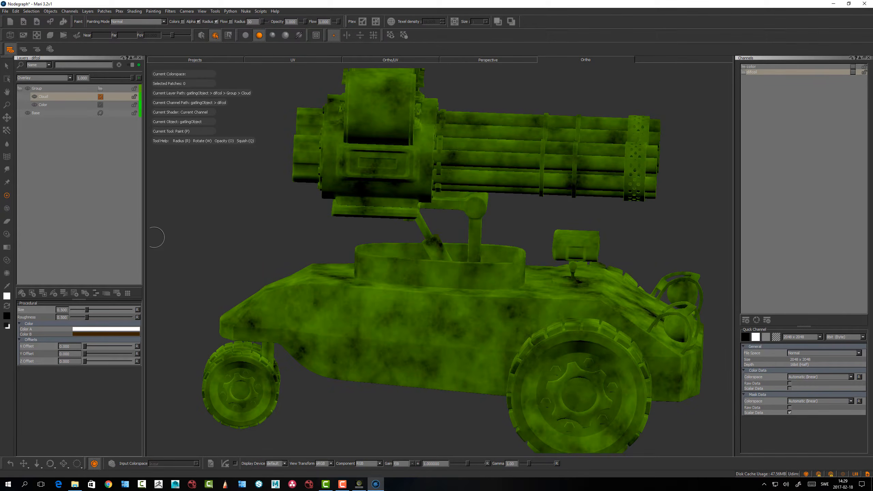
Reduce the Cloud layer's size for a finer pattern and lower its opacity to about 0.09
{"action": "left_click_drag", "start_coordinate": [81, 309], "coordinate": [81, 311]}
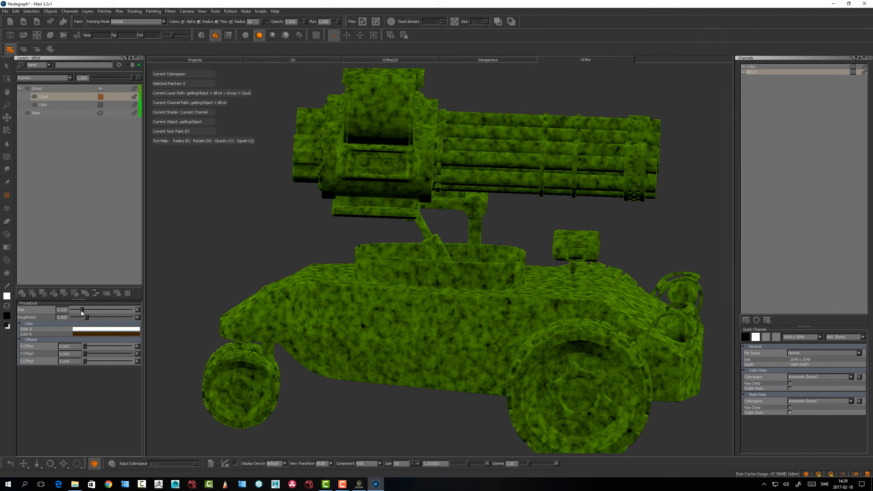
{"action": "left_click_drag", "start_coordinate": [237, 252], "coordinate": [232, 266], "text": "alt"}
{"action": "scroll", "coordinate": [233, 266], "scroll_direction": "up", "scroll_amount": 5}
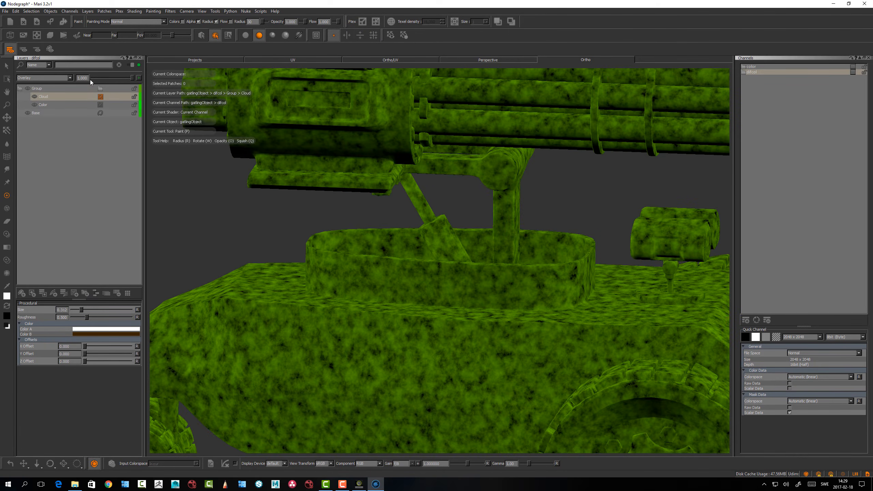
{"action": "left_click_drag", "start_coordinate": [135, 78], "coordinate": [96, 78]}
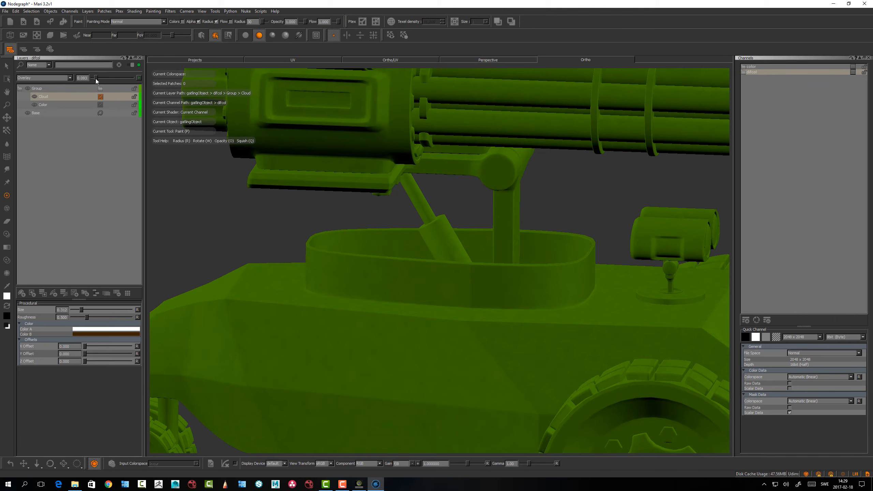
{"action": "mouse_move", "coordinate": [347, 242]}
{"action": "left_mouse_down", "text": "alt"}
{"action": "mouse_move", "coordinate": [330, 271]}
{"action": "mouse_move", "coordinate": [370, 273]}
{"action": "mouse_move", "coordinate": [390, 238]}
{"action": "mouse_move", "coordinate": [370, 287]}
{"action": "mouse_move", "coordinate": [347, 224]}
{"action": "mouse_move", "coordinate": [306, 230]}
{"action": "left_mouse_up", "text": "alt"}
Add a procedural Color layer between the group and the Base layer, and set its color to near black
{"action": "left_click", "coordinate": [34, 121]}
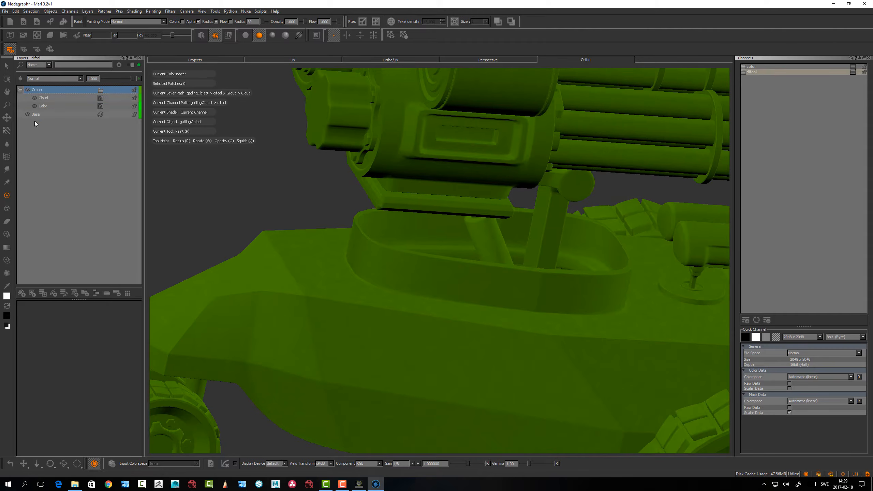
{"action": "left_click", "coordinate": [38, 114]}
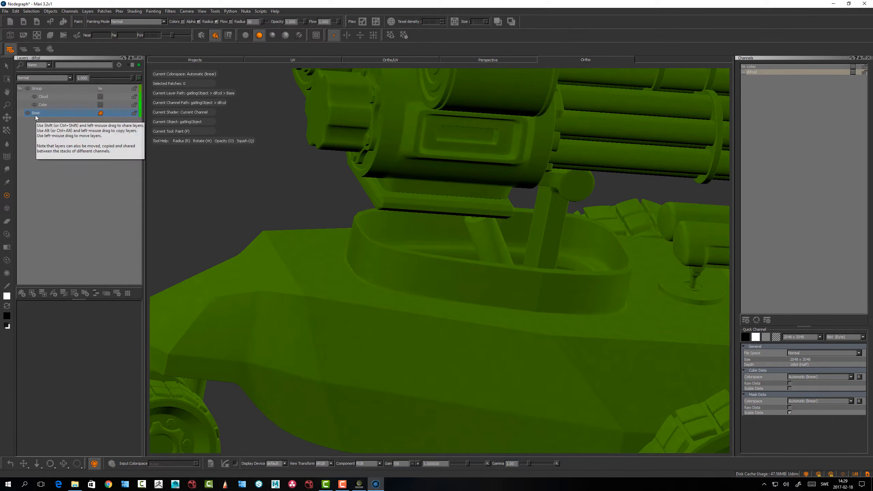
{"action": "key", "text": "Tab"}
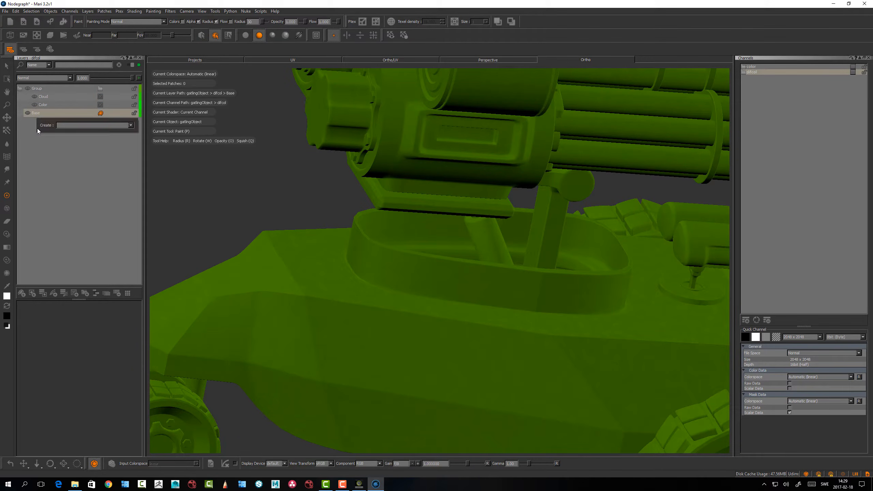
{"action": "type", "text": "col"}
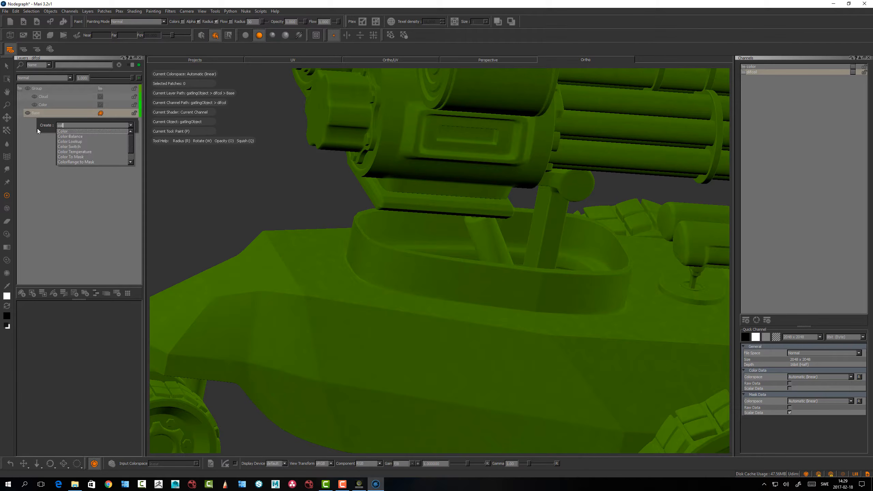
{"action": "key", "text": "Return"}
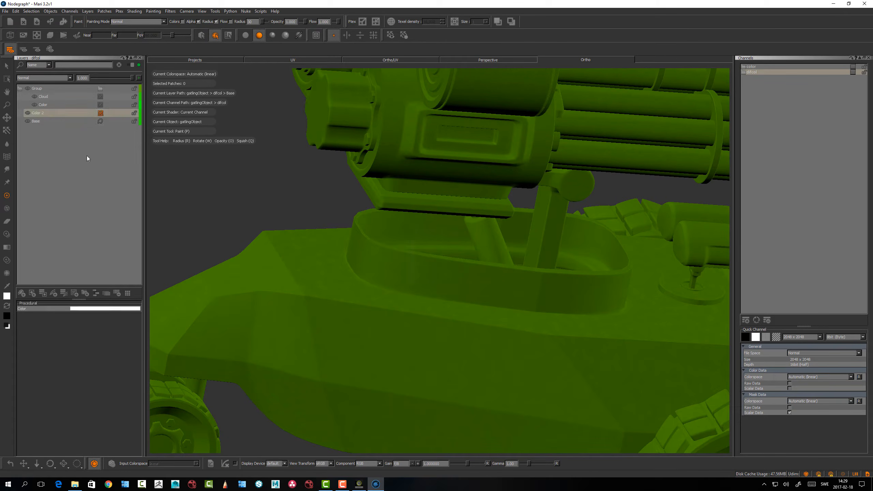
{"action": "left_click", "coordinate": [120, 309]}
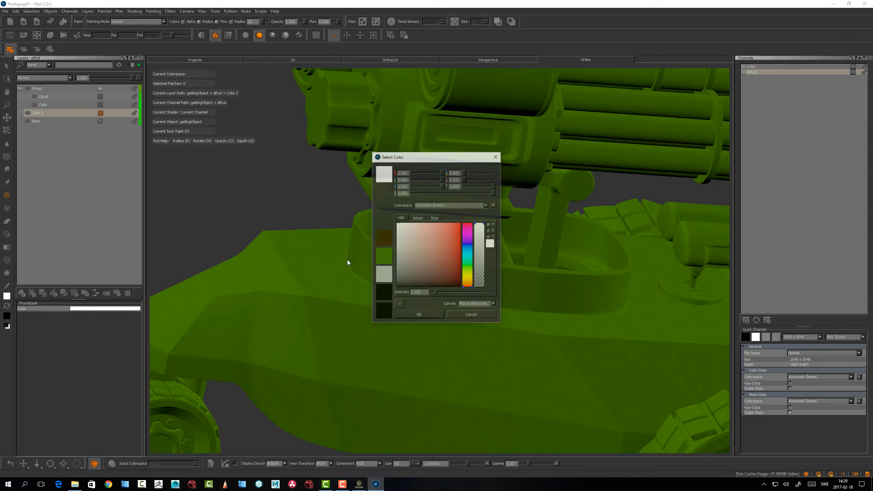
{"action": "left_click_drag", "start_coordinate": [417, 271], "coordinate": [392, 286]}
{"action": "left_click", "coordinate": [406, 317]}
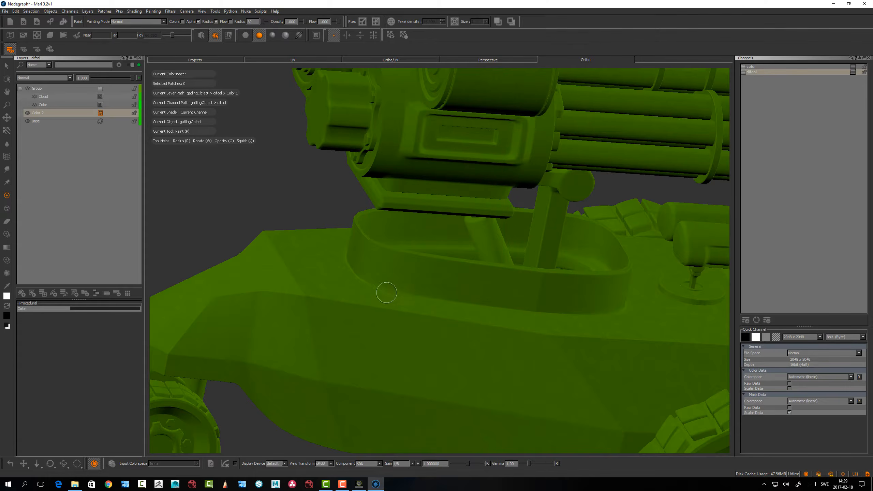
Add a layer mask to the group holding the Cloud and Color layers
{"action": "left_click", "coordinate": [64, 91]}
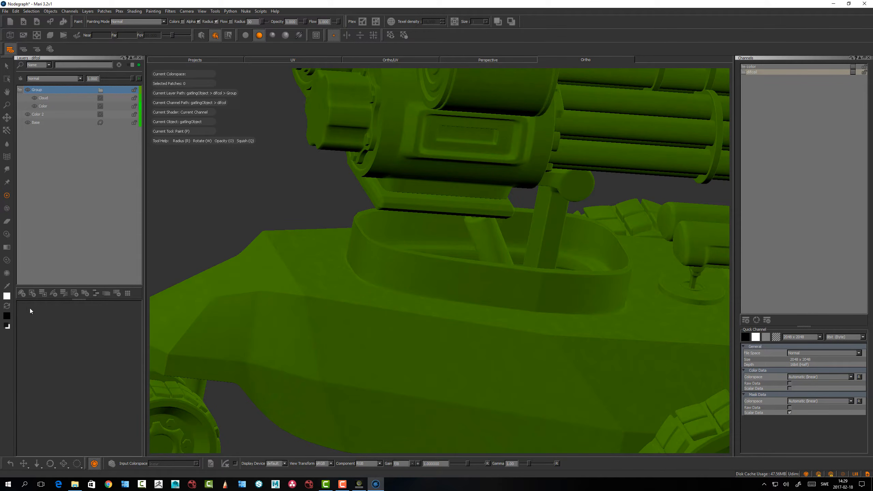
{"action": "left_click", "coordinate": [32, 294]}
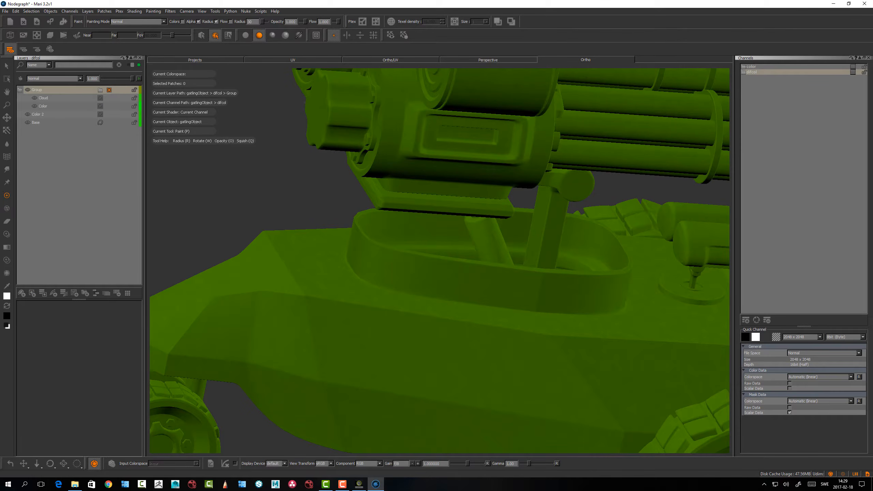
Select the dirtyDrip brush from the hard surface brushes for painting on the hull
{"action": "left_click_drag", "start_coordinate": [344, 318], "coordinate": [357, 321], "text": "alt"}
{"action": "middle_click_drag", "start_coordinate": [357, 321], "coordinate": [323, 282], "text": "alt"}
{"action": "right_click_drag", "start_coordinate": [347, 291], "coordinate": [337, 311], "text": "alt"}
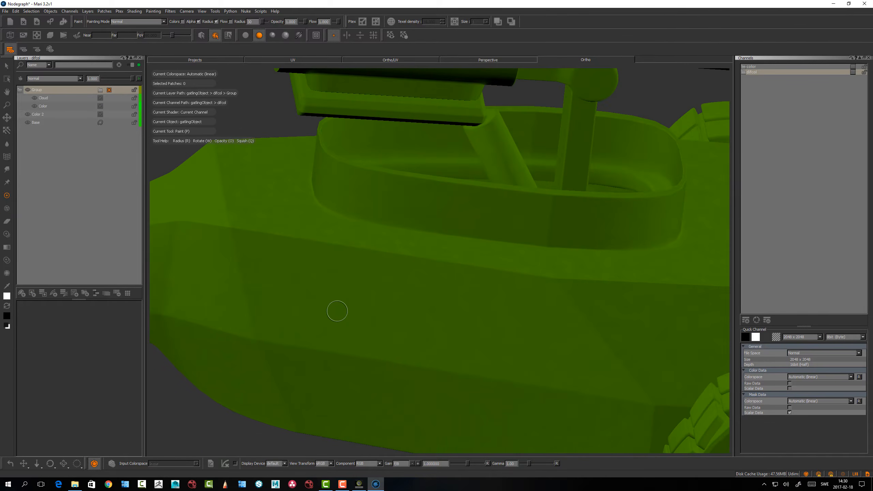
{"action": "key", "text": "k"}
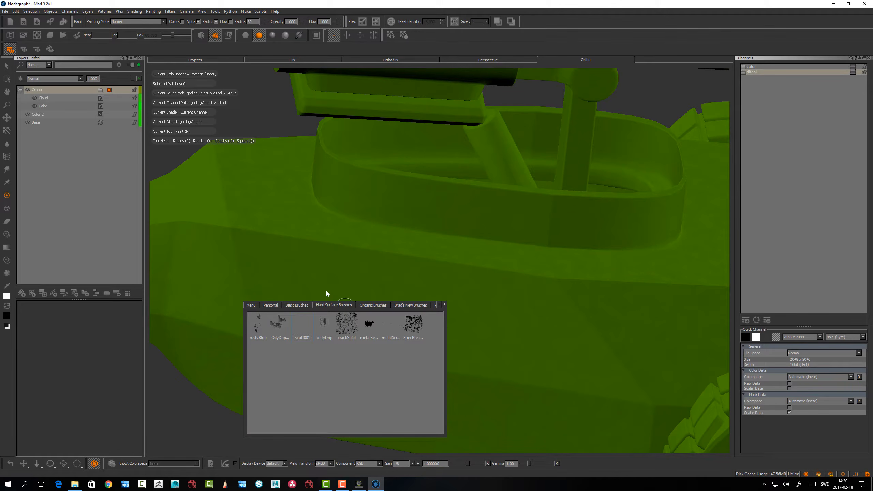
{"action": "left_click", "coordinate": [324, 323]}
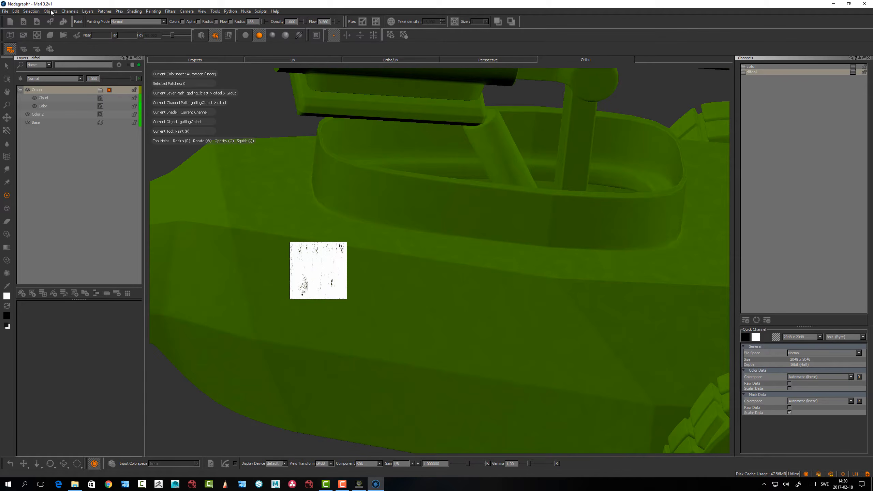
Set the painting cursor shape to Round in the preferences
{"action": "left_click", "coordinate": [15, 11]}
{"action": "left_click", "coordinate": [30, 38]}
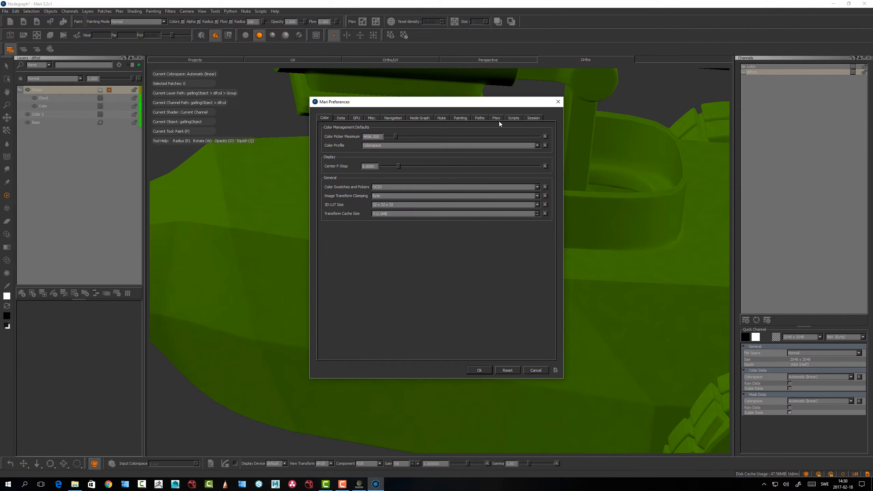
{"action": "left_click", "coordinate": [461, 118]}
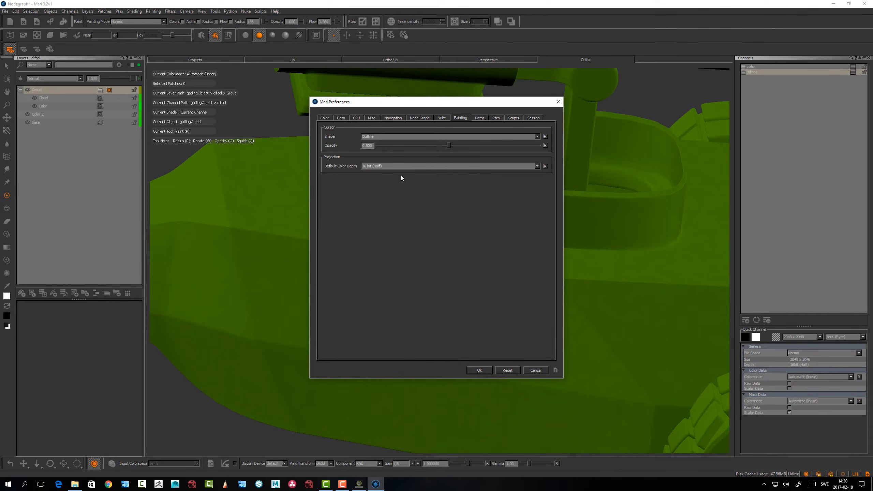
{"action": "left_click", "coordinate": [372, 136]}
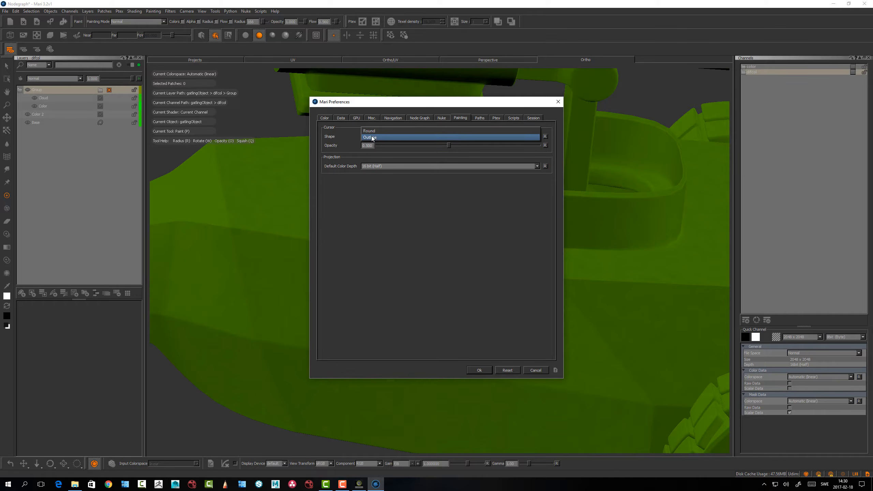
{"action": "left_click", "coordinate": [373, 130]}
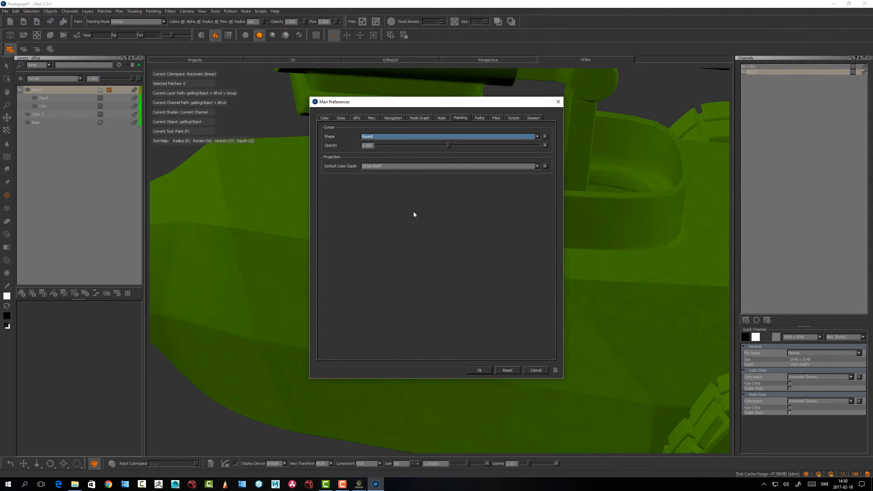
{"action": "left_click", "coordinate": [479, 369]}
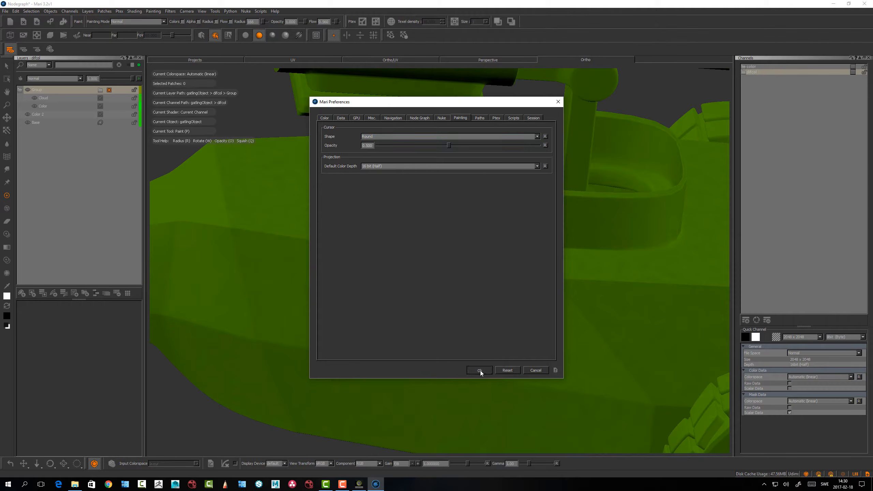
Switch the paint color to black and try a stroke along the hull's upper edge, undoing the stroke
{"action": "left_click_drag", "start_coordinate": [345, 256], "coordinate": [311, 250], "text": "alt"}
{"action": "key", "text": "x"}
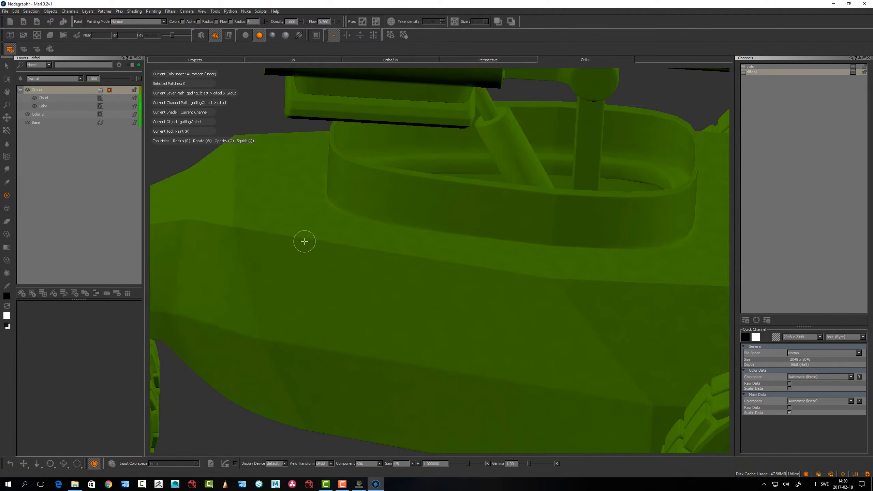
{"action": "left_click_drag", "start_coordinate": [304, 241], "coordinate": [511, 288]}
{"action": "key", "text": "ctrl+z"}
Paint black on the group's mask along the hull's upper edge using an enlarged metal brush from the hard surface set
{"action": "mouse_move", "coordinate": [363, 264]}
{"action": "left_mouse_down", "text": "alt"}
{"action": "mouse_move", "coordinate": [351, 274]}
{"action": "mouse_move", "coordinate": [358, 276]}
{"action": "left_mouse_up", "text": "alt"}
{"action": "key", "text": "k"}
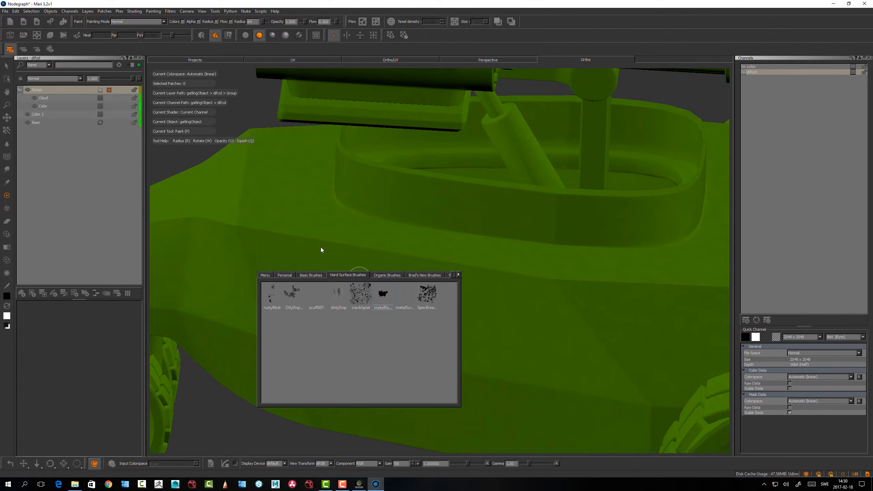
{"action": "middle_click_drag", "start_coordinate": [281, 224], "coordinate": [351, 238], "text": "alt"}
{"action": "right_click_drag", "start_coordinate": [350, 238], "coordinate": [423, 254], "text": "alt"}
{"action": "left_click_drag", "start_coordinate": [329, 295], "coordinate": [386, 315]}
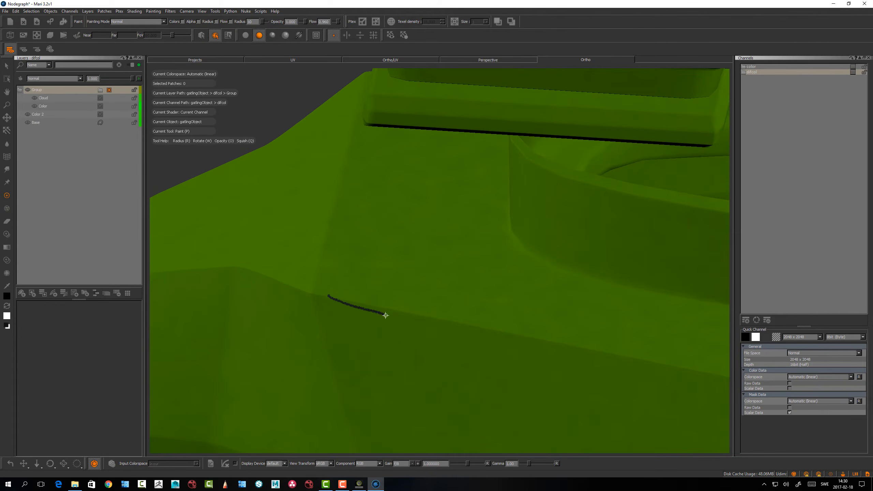
{"action": "key", "text": "r"}
{"action": "left_click_drag", "start_coordinate": [341, 299], "coordinate": [354, 303]}
{"action": "left_click_drag", "start_coordinate": [334, 298], "coordinate": [728, 381]}
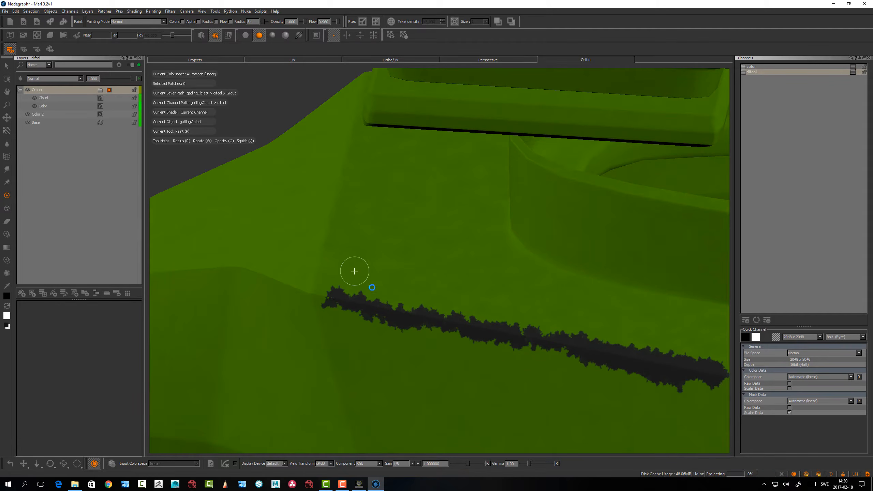
Paint white on the mask along both sides of the worn hull edge to thin and break up the dark strip
{"action": "left_click_drag", "start_coordinate": [405, 328], "coordinate": [448, 299], "text": "alt"}
{"action": "middle_click_drag", "start_coordinate": [449, 299], "coordinate": [372, 298], "text": "alt"}
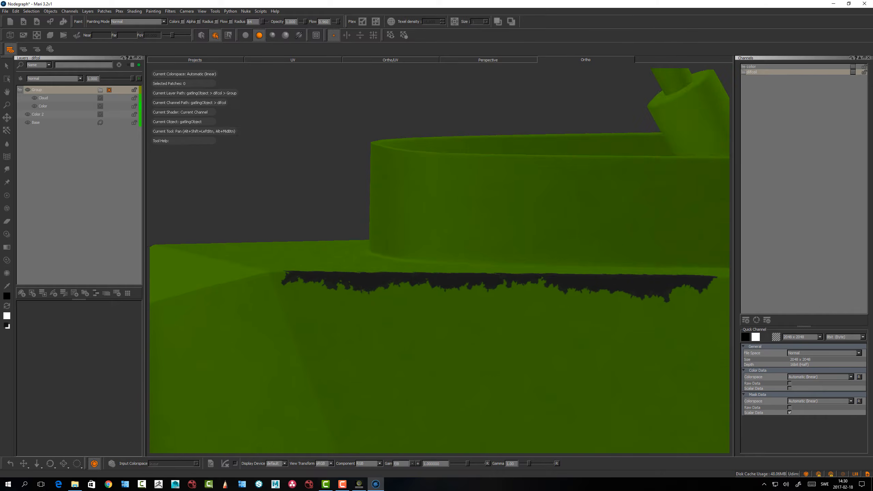
{"action": "mouse_move", "coordinate": [323, 272]}
{"action": "left_mouse_down", "text": "alt"}
{"action": "mouse_move", "coordinate": [323, 311]}
{"action": "mouse_move", "coordinate": [386, 329]}
{"action": "left_mouse_up", "text": "alt"}
{"action": "key", "text": "x"}
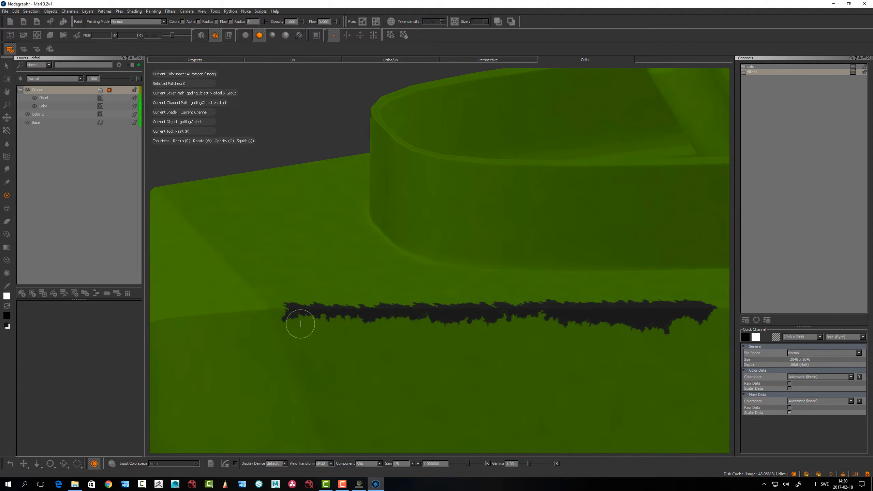
{"action": "left_click_drag", "start_coordinate": [301, 324], "coordinate": [728, 320]}
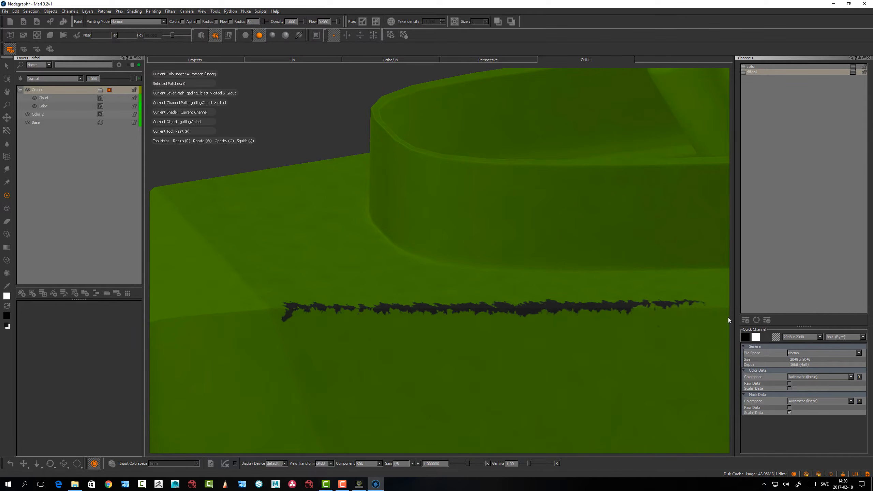
{"action": "left_click_drag", "start_coordinate": [567, 301], "coordinate": [655, 296]}
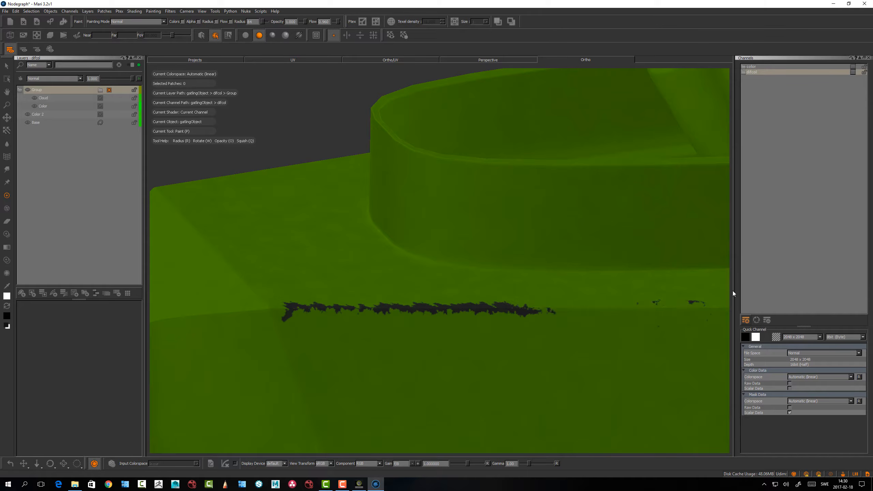
{"action": "left_click_drag", "start_coordinate": [474, 294], "coordinate": [452, 340], "text": "alt"}
{"action": "mouse_move", "coordinate": [439, 358]}
{"action": "left_mouse_down", "text": "alt"}
{"action": "mouse_move", "coordinate": [454, 308]}
{"action": "mouse_move", "coordinate": [301, 349]}
{"action": "left_mouse_up", "text": "alt"}
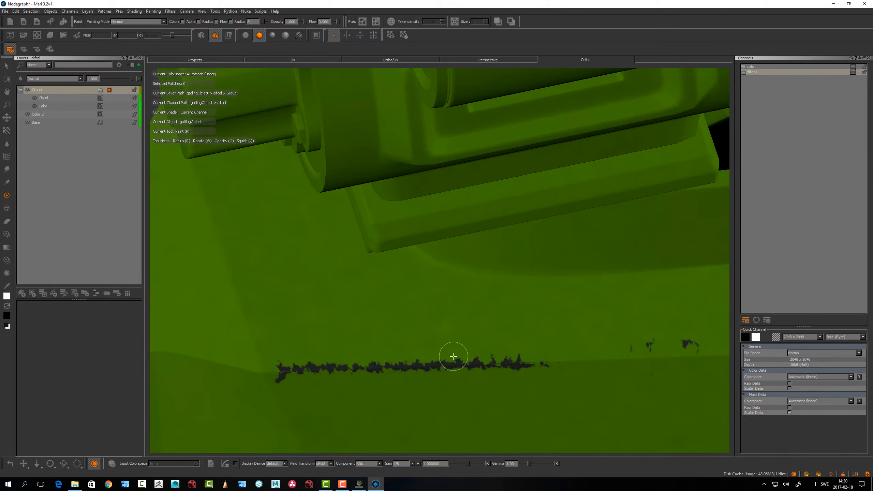
Rename the masked layer group as OliveGreen and collapse it
{"action": "mouse_move", "coordinate": [454, 289]}
{"action": "left_mouse_down", "text": "alt"}
{"action": "mouse_move", "coordinate": [481, 340]}
{"action": "mouse_move", "coordinate": [479, 288]}
{"action": "mouse_move", "coordinate": [450, 317]}
{"action": "mouse_move", "coordinate": [278, 203]}
{"action": "left_mouse_up", "text": "alt"}
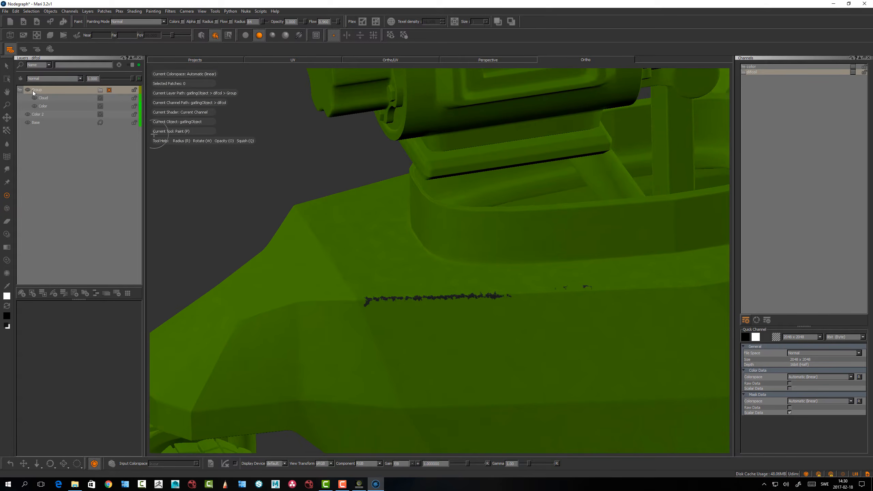
{"action": "left_click", "coordinate": [67, 89]}
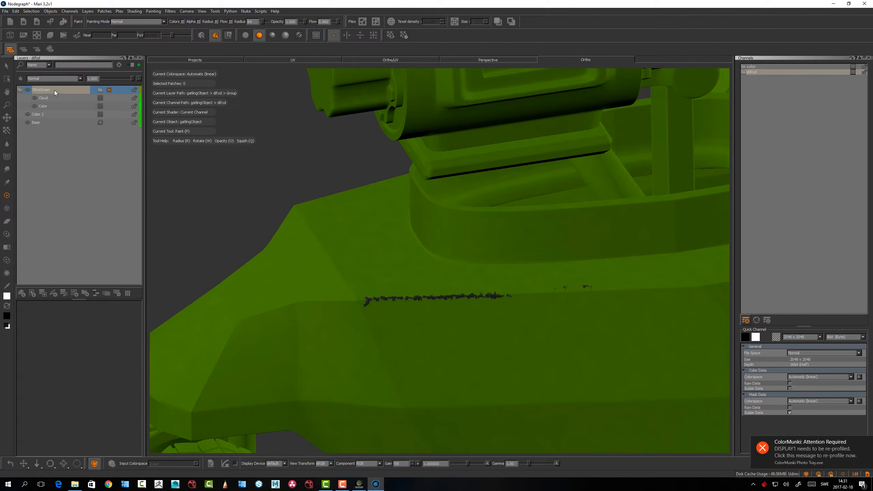
{"action": "key", "text": "Return"}
{"action": "left_click", "coordinate": [20, 90]}
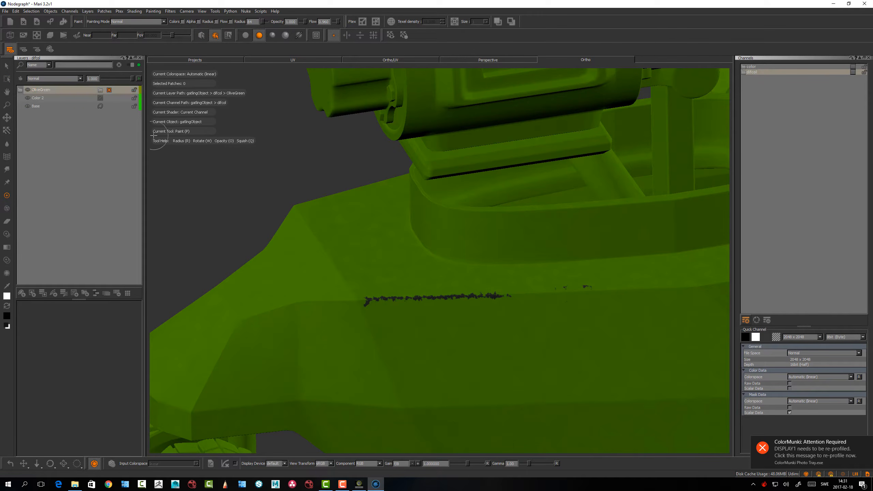
Examine the gatling guns and the whole green vehicle around the worn hull edge
{"action": "middle_click_drag", "start_coordinate": [483, 167], "coordinate": [443, 265], "text": "alt"}
{"action": "right_click_drag", "start_coordinate": [444, 265], "coordinate": [413, 230], "text": "alt"}
{"action": "left_click_drag", "start_coordinate": [413, 230], "coordinate": [407, 175], "text": "alt"}
{"action": "middle_click_drag", "start_coordinate": [405, 177], "coordinate": [377, 238], "text": "alt"}
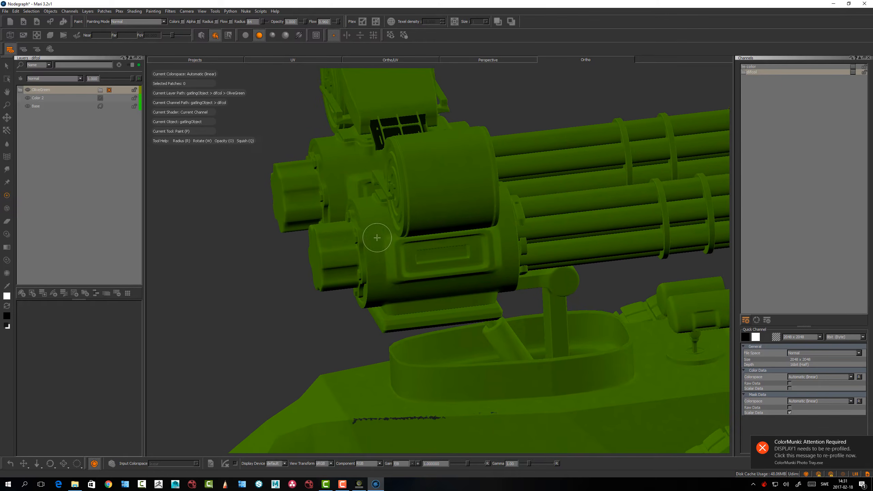
{"action": "left_click_drag", "start_coordinate": [378, 237], "coordinate": [435, 217], "text": "alt"}
{"action": "left_click_drag", "start_coordinate": [496, 224], "coordinate": [373, 215], "text": "alt"}
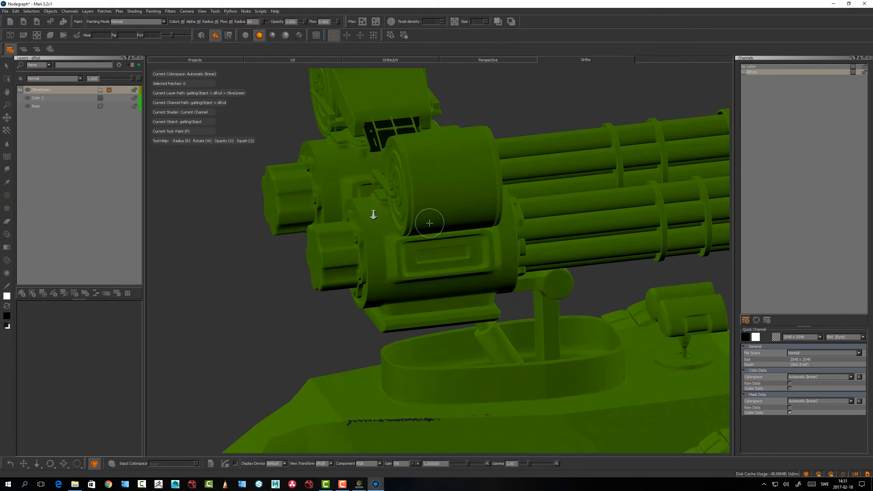
{"action": "right_click_drag", "start_coordinate": [373, 215], "coordinate": [261, 207], "text": "alt"}
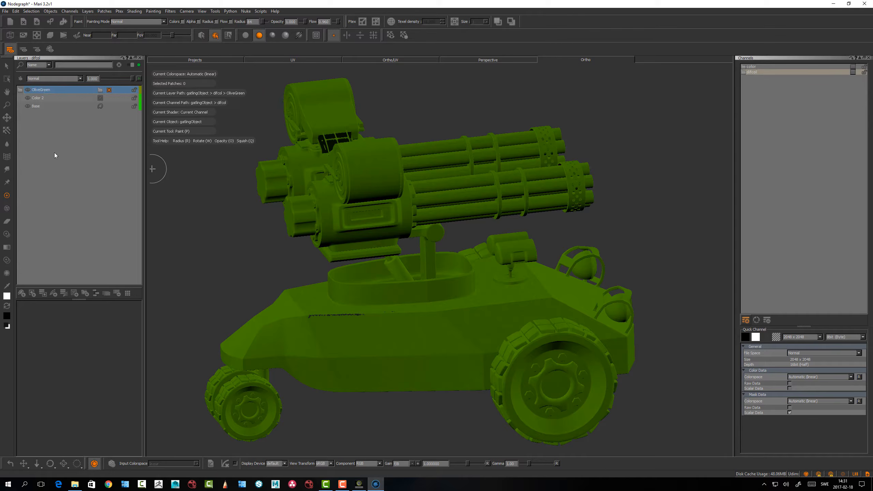
Add a Color procedural layer above the OliveGreen group and set its color to a dark grey
{"action": "key", "text": "Tab"}
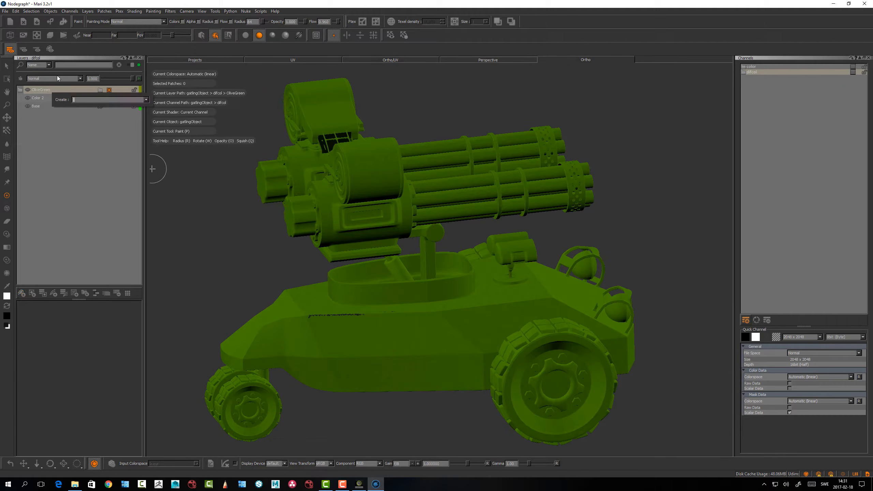
{"action": "type", "text": "col"}
{"action": "key", "text": "Return"}
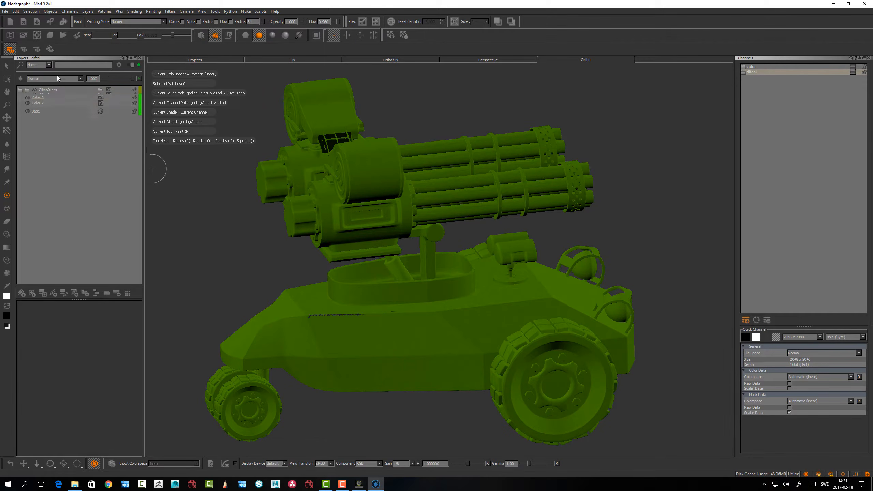
{"action": "left_click_drag", "start_coordinate": [401, 289], "coordinate": [374, 287], "text": "alt"}
{"action": "left_click", "coordinate": [107, 309]}
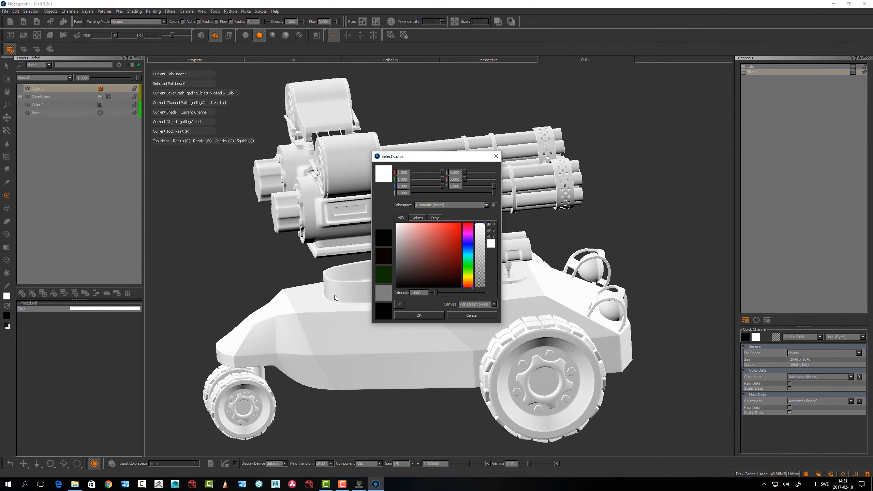
{"action": "left_click_drag", "start_coordinate": [424, 268], "coordinate": [386, 284]}
{"action": "left_click", "coordinate": [411, 316]}
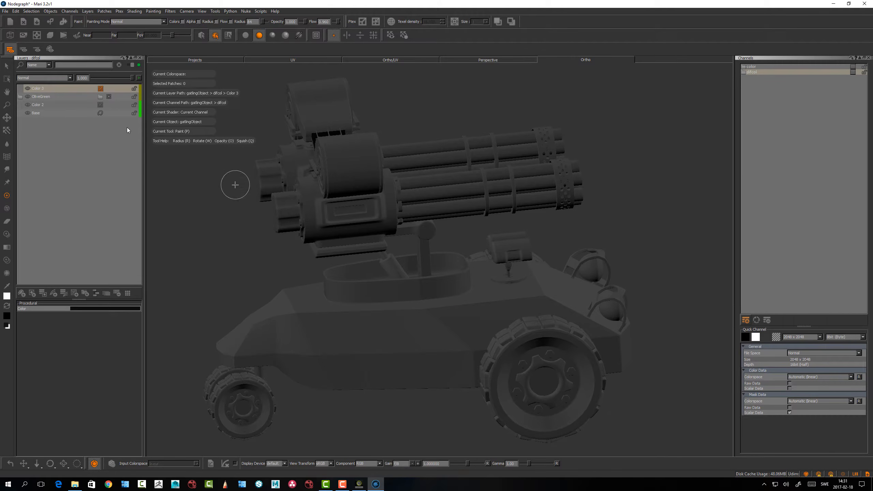
Put the new dark grey color layer into its own layer group
{"action": "left_click", "coordinate": [35, 89]}
{"action": "right_click", "coordinate": [36, 88]}
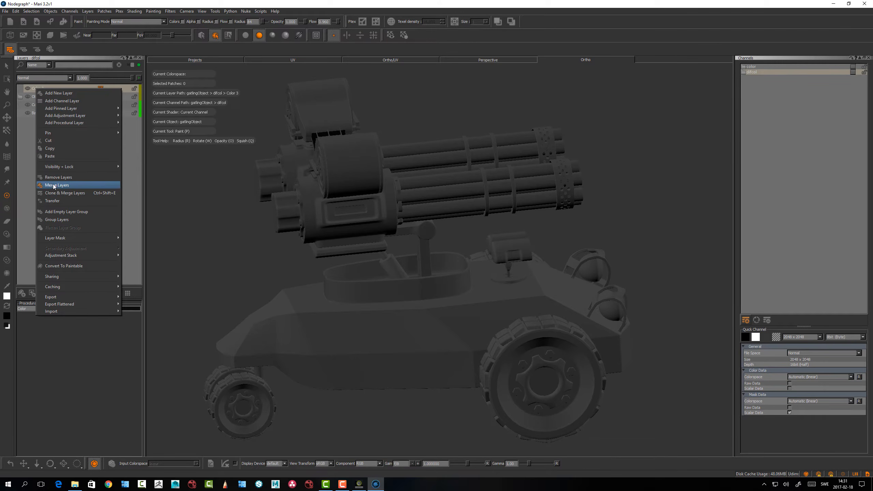
{"action": "left_click", "coordinate": [56, 222]}
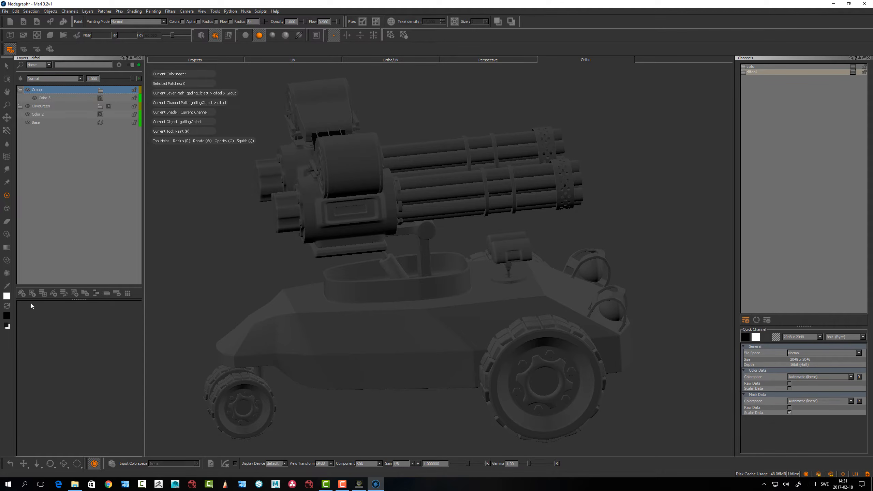
Select all patches of both gatling guns, including their barrels, drums and rear housings, using connected-mesh selection
{"action": "key", "text": "s"}
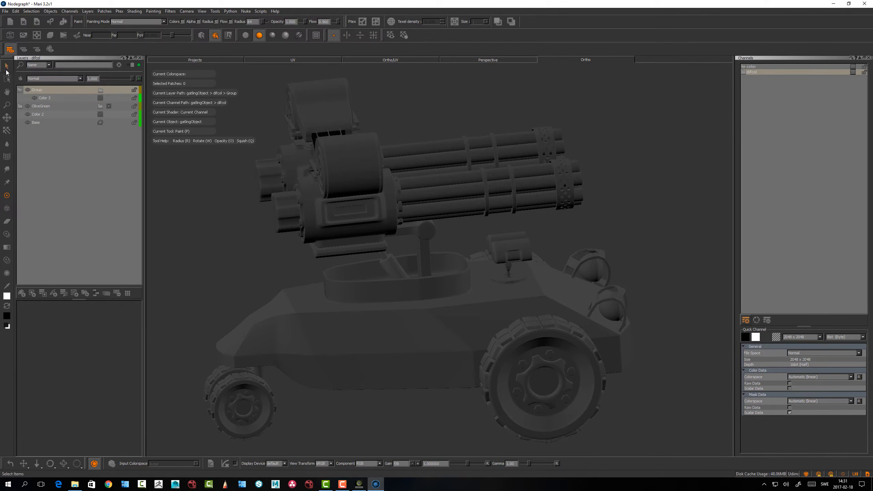
{"action": "middle_click_drag", "start_coordinate": [266, 217], "coordinate": [296, 239]}
{"action": "left_click_drag", "start_coordinate": [603, 114], "coordinate": [186, 181]}
{"action": "middle_click_drag", "start_coordinate": [291, 167], "coordinate": [312, 187]}
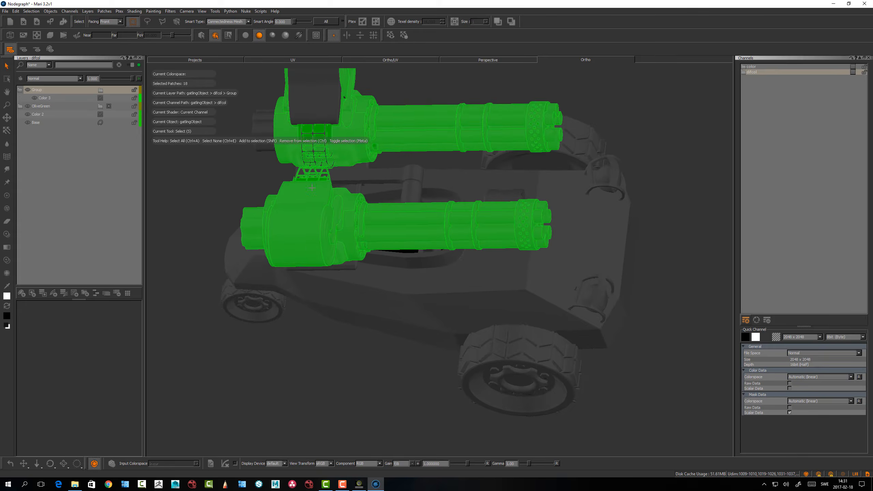
{"action": "left_click_drag", "start_coordinate": [276, 101], "coordinate": [233, 152], "text": "shift"}
{"action": "left_click_drag", "start_coordinate": [328, 207], "coordinate": [323, 146], "text": "alt"}
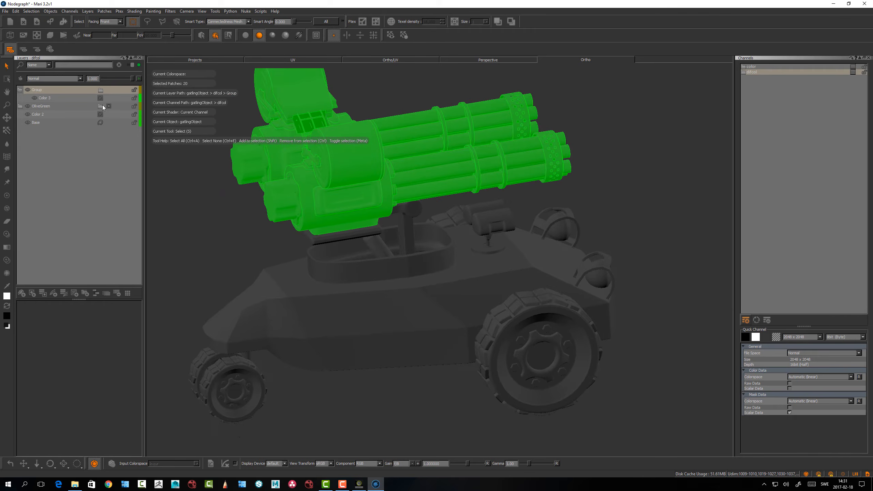
Add a layer mask to the dark grey group from the current gun selection
{"action": "right_click", "coordinate": [36, 88]}
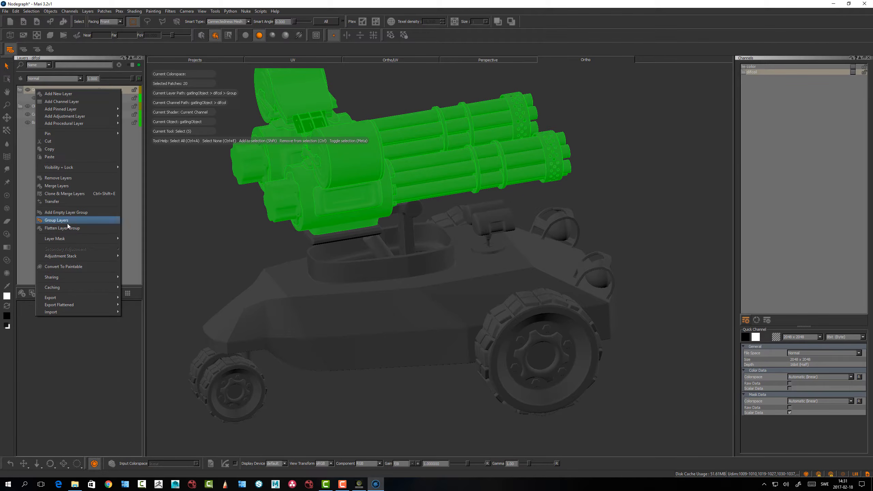
{"action": "mouse_move", "coordinate": [64, 239]}
{"action": "mouse_move", "coordinate": [152, 240]}
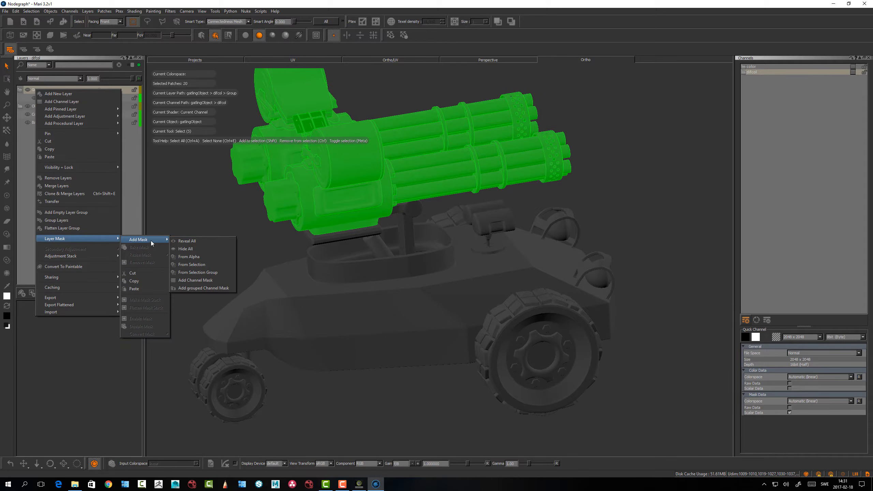
{"action": "left_click", "coordinate": [200, 267]}
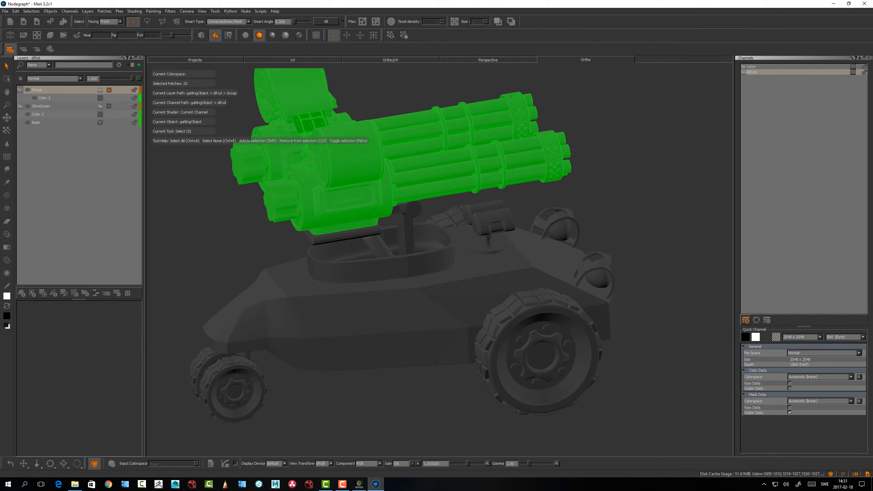
Clear the patch selection and collapse the masked grey group, leaving the OliveGreen group collapsed too
{"action": "mouse_move", "coordinate": [234, 255]}
{"action": "left_mouse_down", "text": "alt"}
{"action": "mouse_move", "coordinate": [217, 245]}
{"action": "mouse_move", "coordinate": [330, 249]}
{"action": "mouse_move", "coordinate": [248, 264]}
{"action": "left_mouse_up", "text": "alt"}
{"action": "left_click", "coordinate": [244, 209]}
{"action": "middle_click_drag", "start_coordinate": [250, 278], "coordinate": [253, 289], "text": "alt"}
{"action": "left_click_drag", "start_coordinate": [253, 289], "coordinate": [266, 264], "text": "alt"}
{"action": "left_click", "coordinate": [19, 89]}
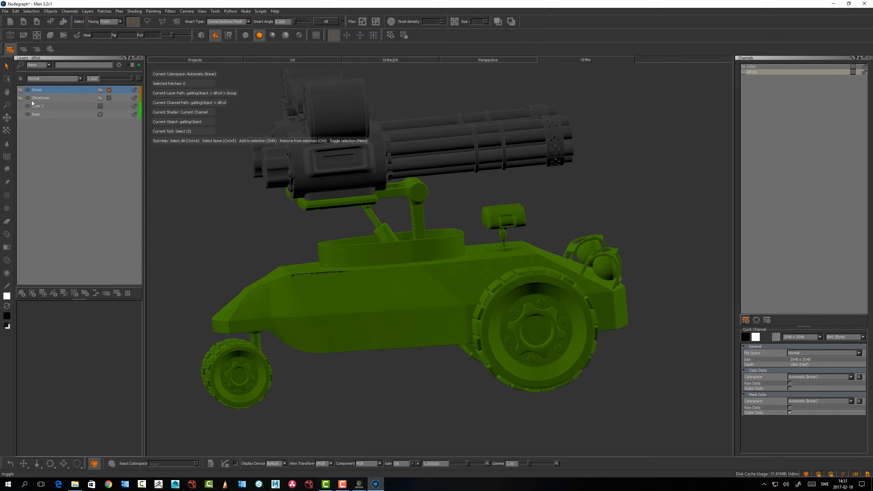
{"action": "left_click", "coordinate": [20, 98]}
{"action": "left_click", "coordinate": [20, 98]}
Add a new paintable layer at the top of the stack and open the Image Manager
{"action": "left_click", "coordinate": [21, 294]}
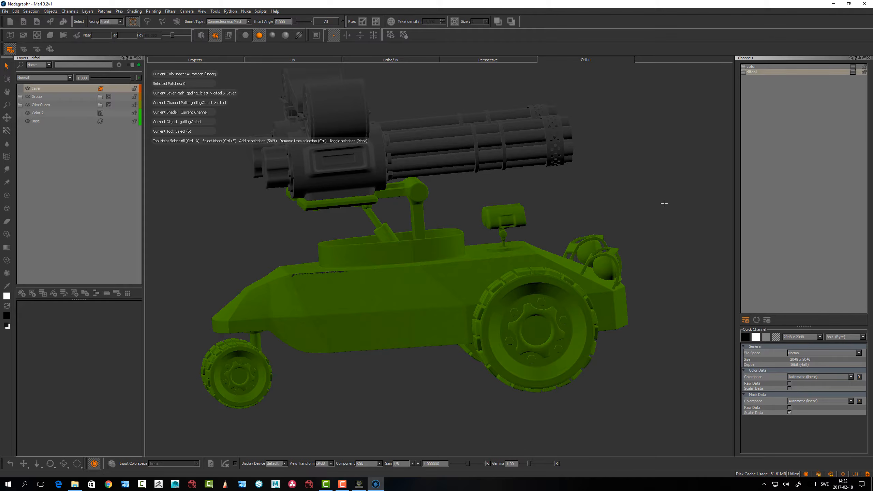
{"action": "right_click", "coordinate": [599, 24]}
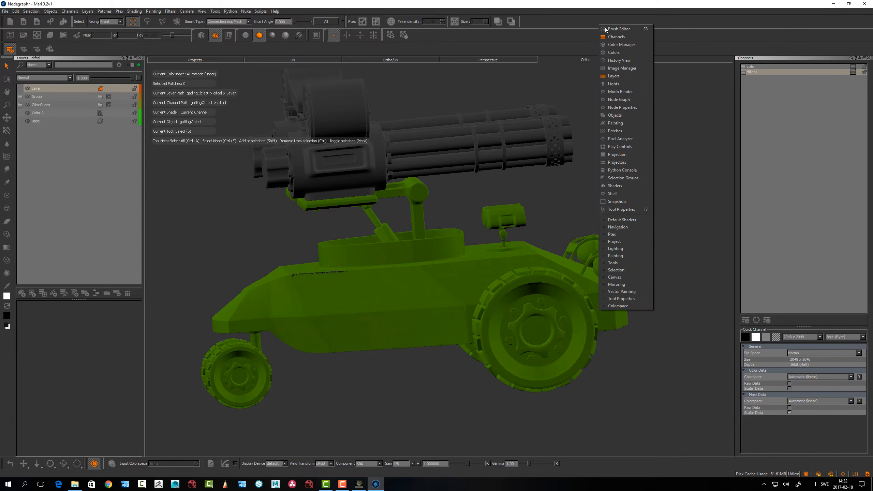
{"action": "left_click", "coordinate": [616, 69]}
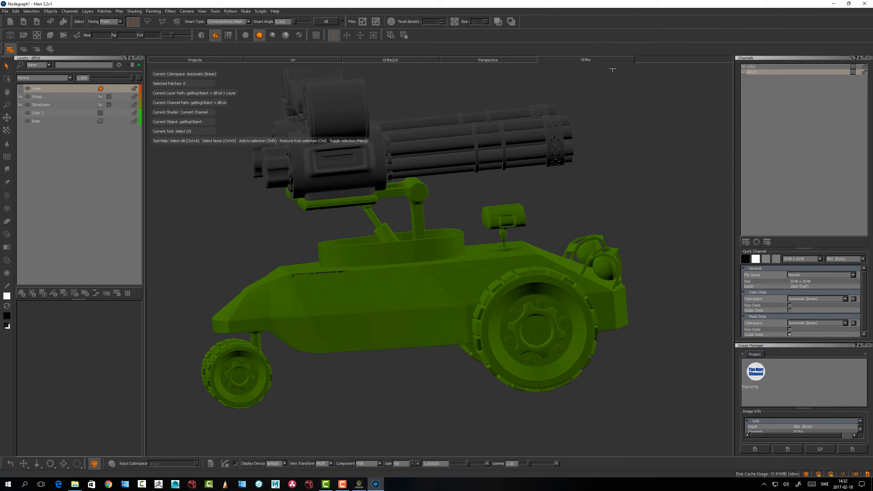
Load logo.png into the Paint Through tool, then scale and position it over the middle of the hull's side
{"action": "mouse_move", "coordinate": [760, 375]}
{"action": "left_mouse_down"}
{"action": "mouse_move", "coordinate": [386, 321]}
{"action": "mouse_move", "coordinate": [398, 303]}
{"action": "left_mouse_up"}
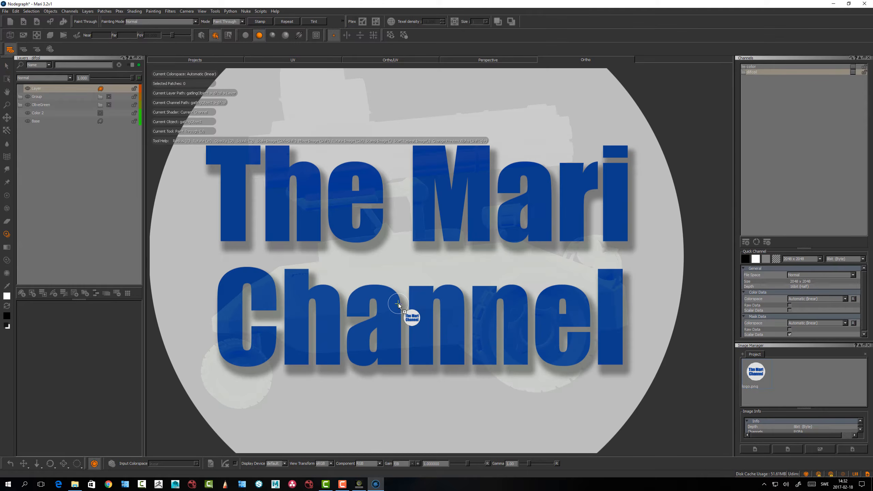
{"action": "left_click_drag", "start_coordinate": [430, 337], "coordinate": [434, 338], "text": "alt"}
{"action": "key", "text": "a"}
{"action": "key", "text": "p"}
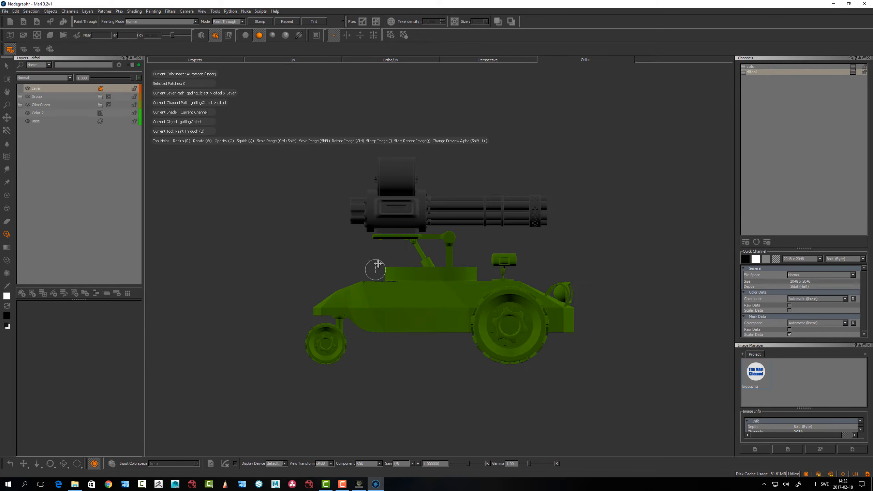
{"action": "mouse_move", "coordinate": [375, 270]}
{"action": "right_mouse_down", "text": "alt"}
{"action": "mouse_move", "coordinate": [563, 183]}
{"action": "mouse_move", "coordinate": [591, 207]}
{"action": "right_mouse_up", "text": "alt"}
{"action": "middle_click_drag", "start_coordinate": [497, 324], "coordinate": [626, 391], "text": "alt"}
{"action": "right_click_drag", "start_coordinate": [626, 391], "coordinate": [350, 256], "text": "alt"}
{"action": "middle_click_drag", "start_coordinate": [351, 255], "coordinate": [446, 279], "text": "alt"}
{"action": "right_click_drag", "start_coordinate": [446, 279], "coordinate": [519, 225], "text": "alt"}
{"action": "left_click_drag", "start_coordinate": [496, 328], "coordinate": [243, 262], "text": "ctrl+shift"}
{"action": "middle_click_drag", "start_coordinate": [459, 292], "coordinate": [374, 212], "text": "alt"}
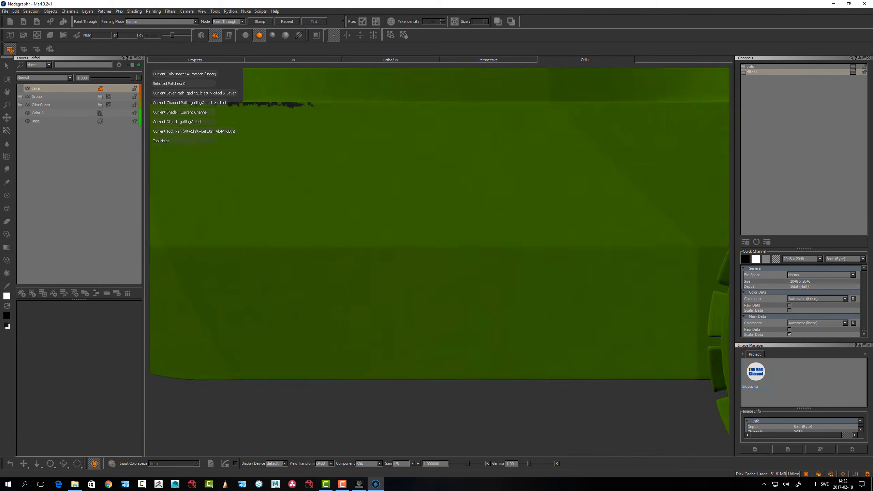
{"action": "left_click_drag", "start_coordinate": [405, 259], "coordinate": [366, 230], "text": "shift"}
{"action": "left_click_drag", "start_coordinate": [365, 230], "coordinate": [410, 257], "text": "ctrl+shift"}
{"action": "left_click_drag", "start_coordinate": [410, 257], "coordinate": [407, 270], "text": "shift"}
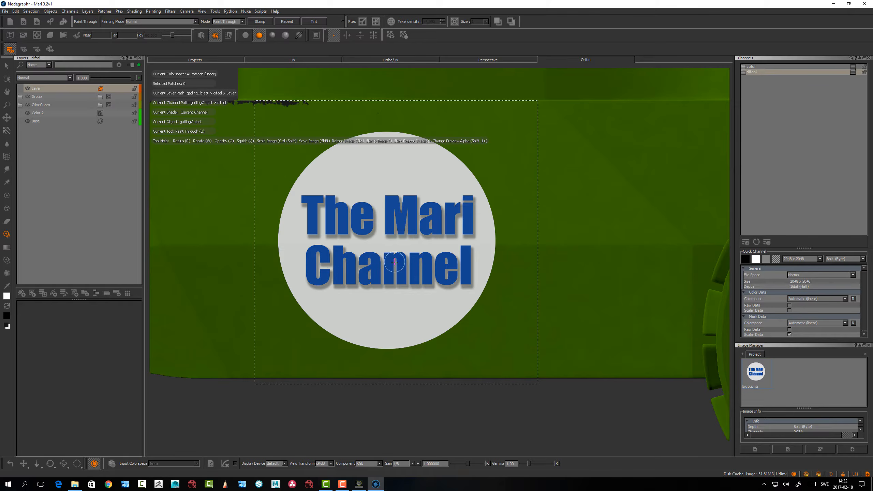
Stamp the logo onto the hull's side on the new layer and switch back to the Paint tool
{"action": "key", "text": "apostrophe"}
{"action": "key", "text": "p"}
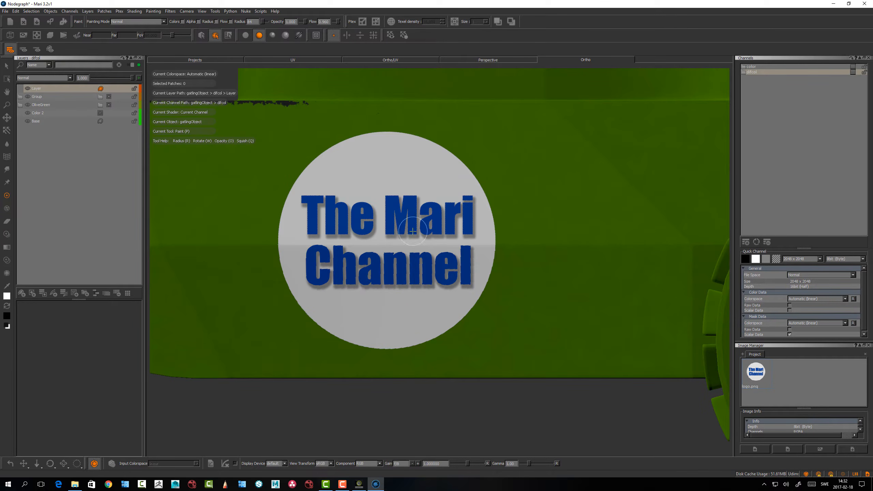
{"action": "right_click_drag", "start_coordinate": [367, 209], "coordinate": [380, 278], "text": "alt"}
{"action": "mouse_move", "coordinate": [380, 278]}
{"action": "left_mouse_down", "text": "alt"}
{"action": "mouse_move", "coordinate": [443, 264]}
{"action": "mouse_move", "coordinate": [350, 293]}
{"action": "mouse_move", "coordinate": [407, 295]}
{"action": "left_mouse_up", "text": "alt"}
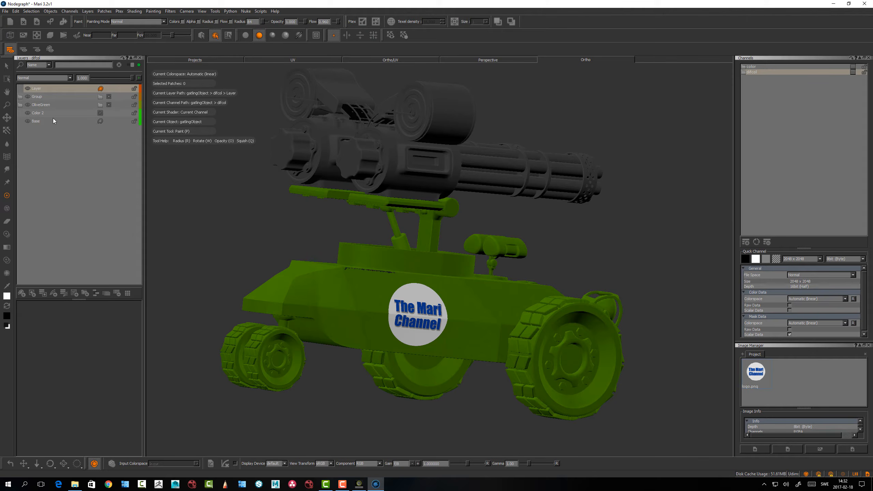
Rename the masked grey group as Metal and the logo layer as Decal
{"action": "double_click", "coordinate": [38, 97]}
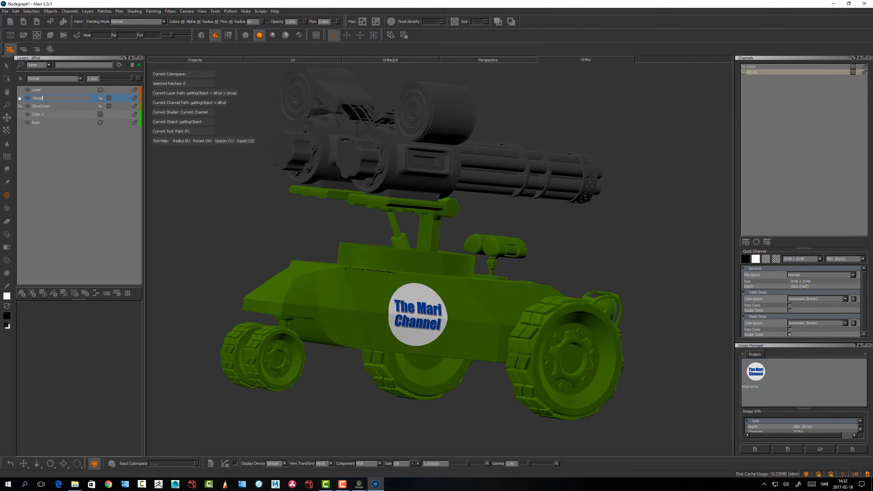
{"action": "key", "text": "Return"}
{"action": "double_click", "coordinate": [42, 89]}
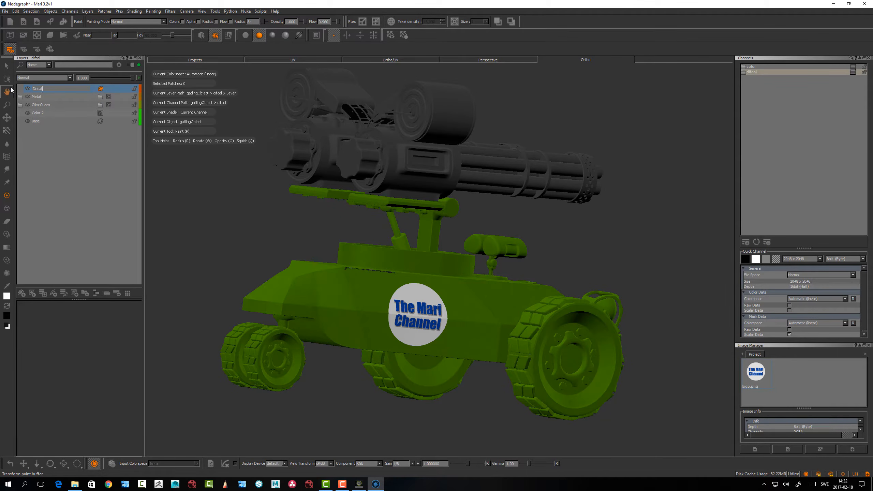
{"action": "key", "text": "Return"}
{"action": "left_click_drag", "start_coordinate": [387, 302], "coordinate": [315, 255], "text": "alt"}
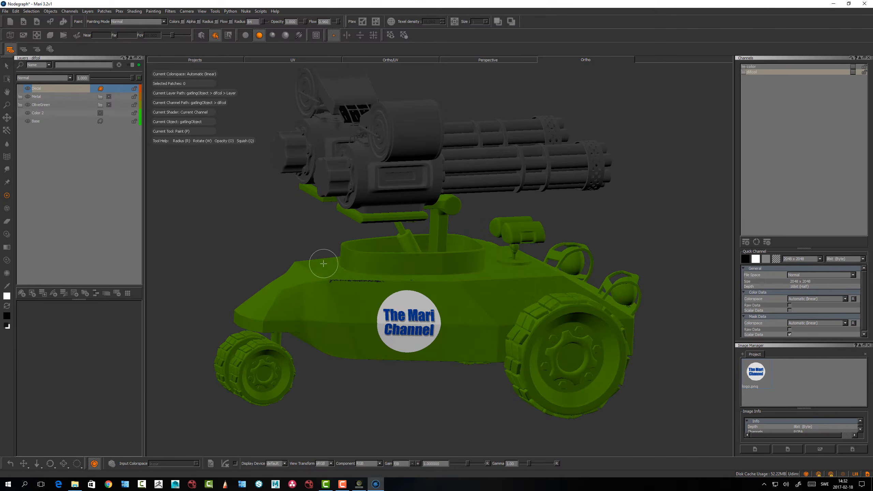
{"action": "middle_click_drag", "start_coordinate": [310, 254], "coordinate": [331, 242], "text": "alt"}
{"action": "left_click_drag", "start_coordinate": [311, 275], "coordinate": [304, 269], "text": "alt"}
{"action": "middle_click_drag", "start_coordinate": [304, 268], "coordinate": [313, 263], "text": "alt"}
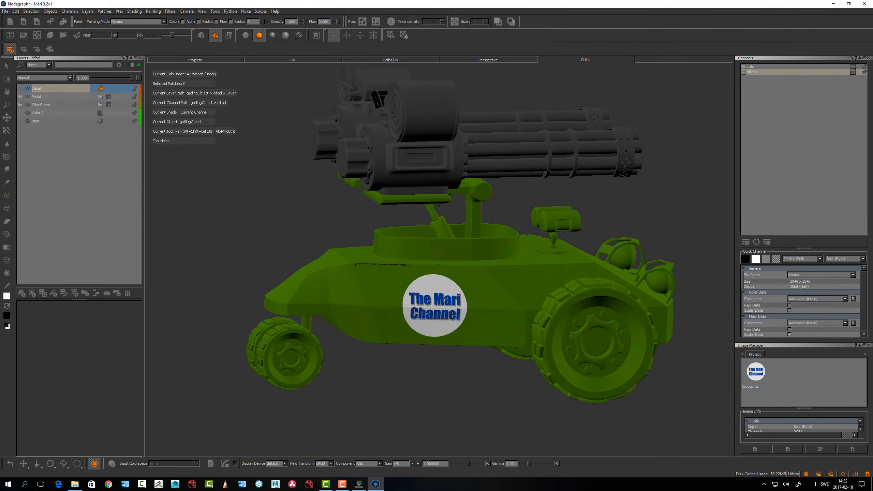
{"action": "mouse_move", "coordinate": [312, 263]}
{"action": "left_mouse_down", "text": "alt"}
{"action": "mouse_move", "coordinate": [306, 269]}
{"action": "mouse_move", "coordinate": [313, 266]}
{"action": "left_mouse_up", "text": "alt"}
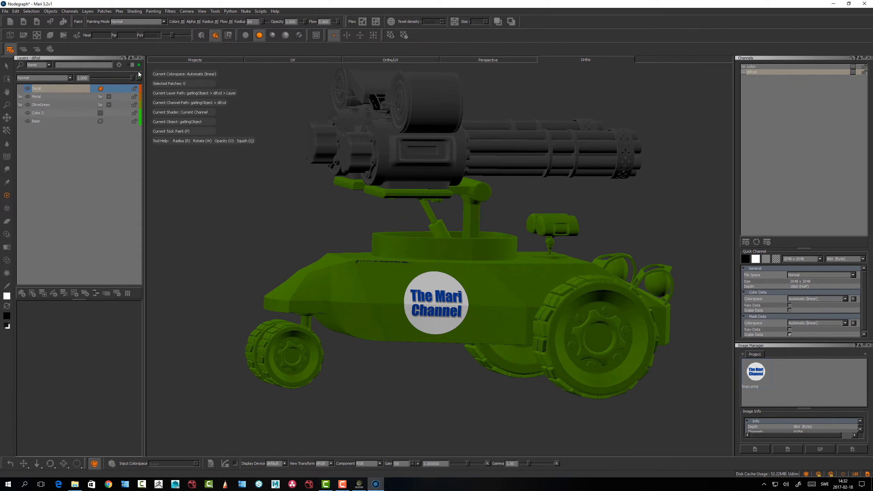
Replace the Layers palette with the Node Graph, widened to show the gatlingObject nodes at a readable size
{"action": "left_click", "coordinate": [139, 58]}
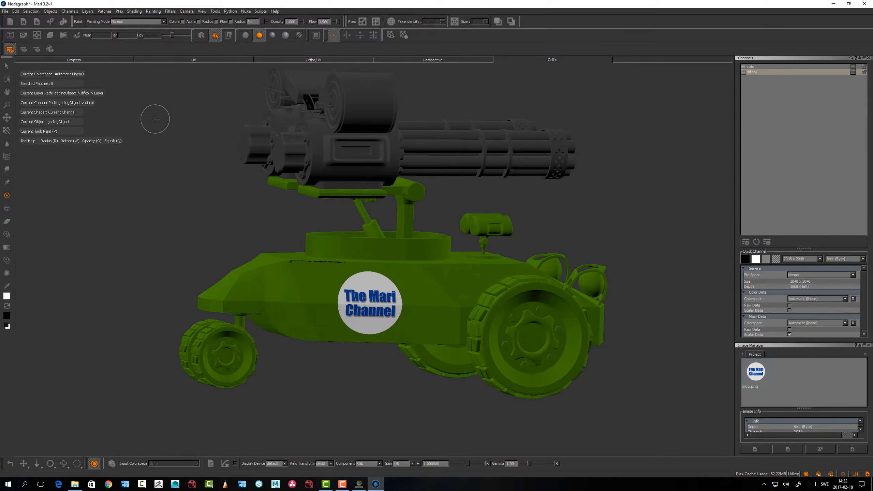
{"action": "right_click", "coordinate": [570, 20]}
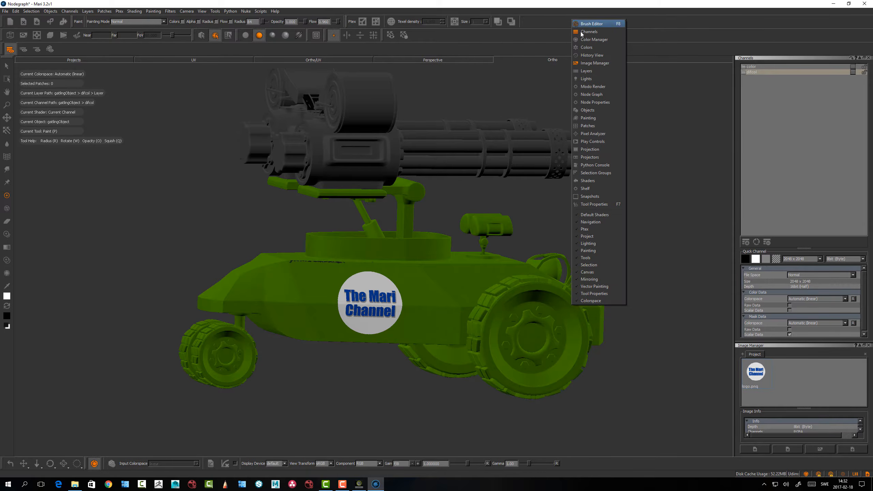
{"action": "left_click", "coordinate": [592, 94]}
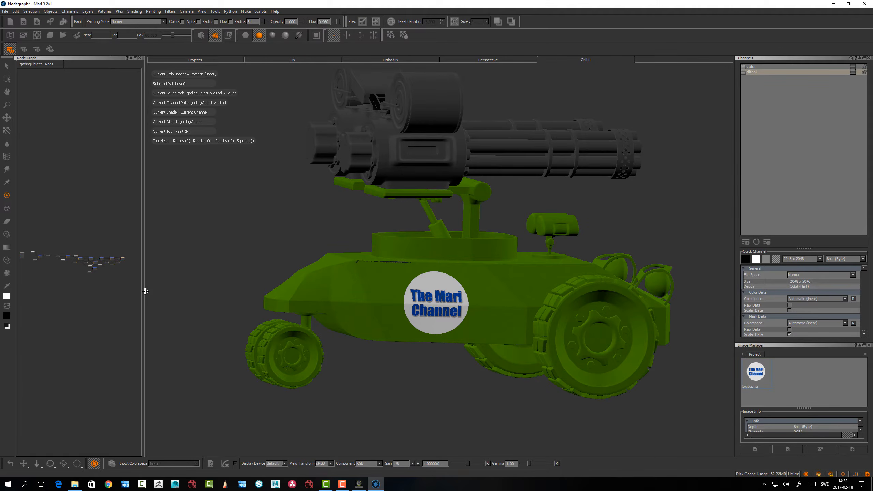
{"action": "left_click_drag", "start_coordinate": [145, 292], "coordinate": [263, 286]}
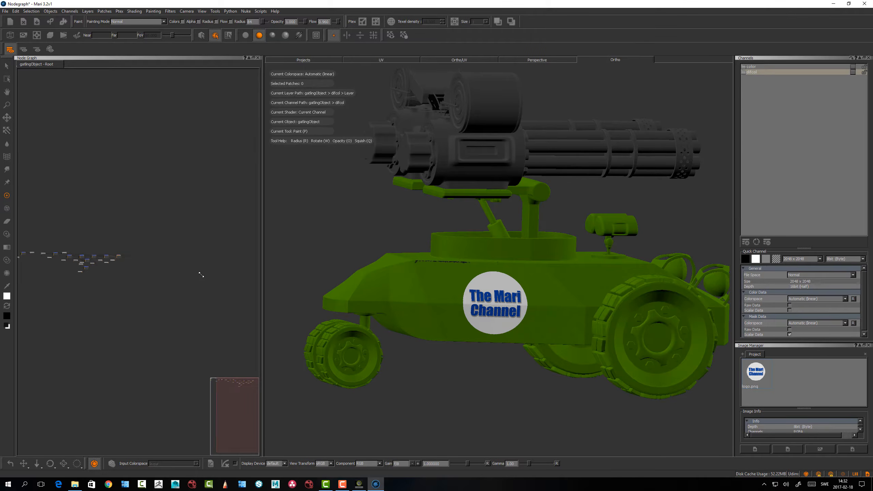
{"action": "scroll", "coordinate": [159, 282], "scroll_direction": "up", "scroll_amount": 2}
{"action": "middle_click_drag", "start_coordinate": [51, 303], "coordinate": [121, 312]}
{"action": "scroll", "coordinate": [177, 316], "scroll_direction": "up", "scroll_amount": 2}
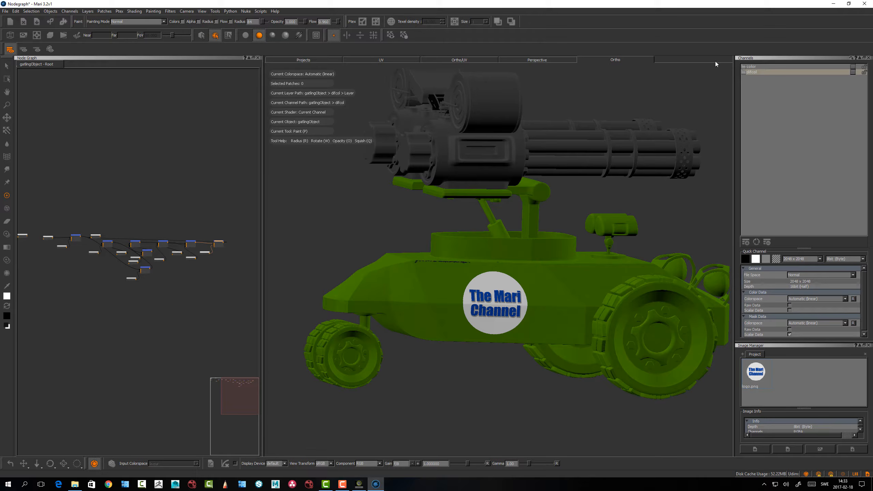
Delete the color channel from the project, keeping the difcol channel
{"action": "left_click", "coordinate": [752, 67]}
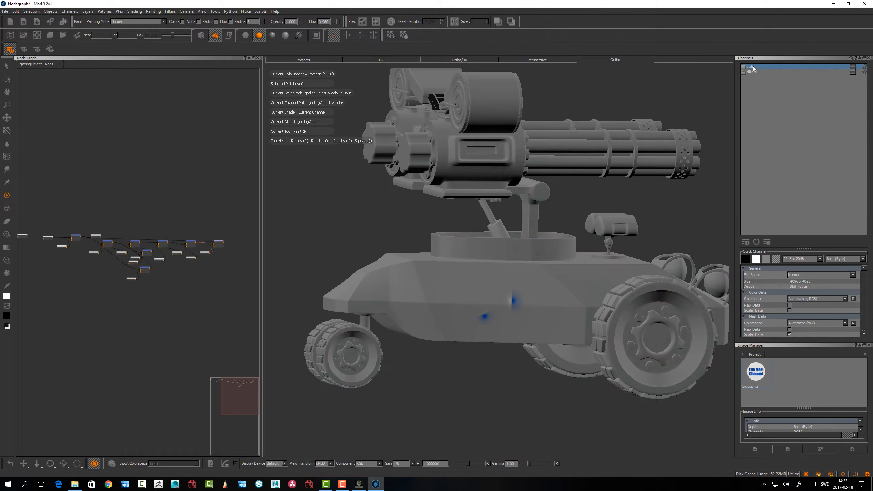
{"action": "key", "text": "Delete"}
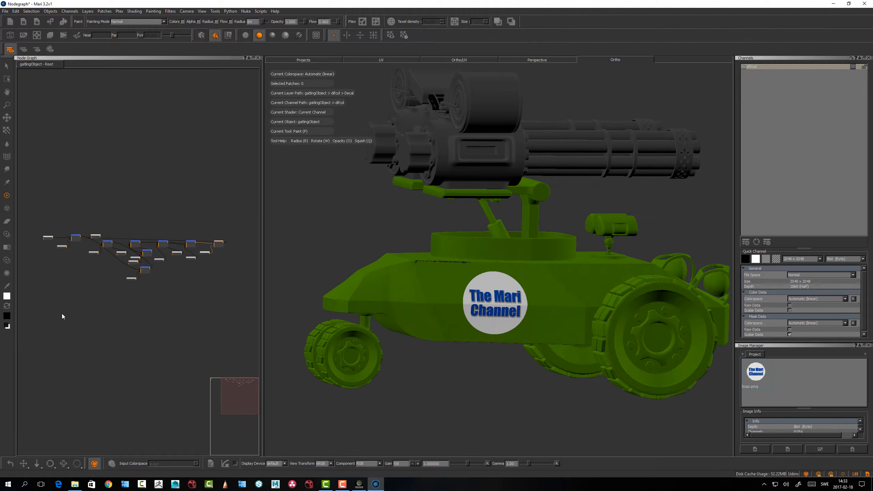
Widen the Node Graph palette so that it takes over part of the viewport's space
{"action": "mouse_move", "coordinate": [74, 305]}
{"action": "right_mouse_down", "text": "alt"}
{"action": "mouse_move", "coordinate": [113, 287]}
{"action": "mouse_move", "coordinate": [76, 310]}
{"action": "right_mouse_up", "text": "alt"}
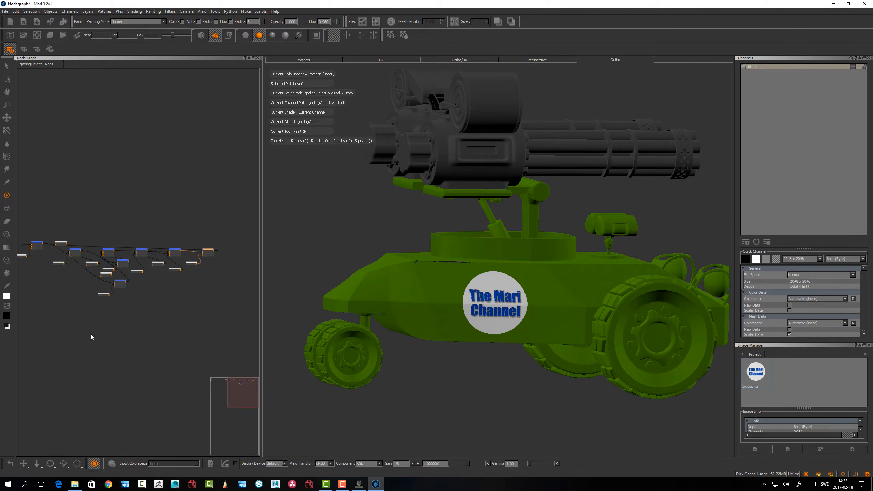
{"action": "right_click_drag", "start_coordinate": [97, 338], "coordinate": [104, 335], "text": "alt"}
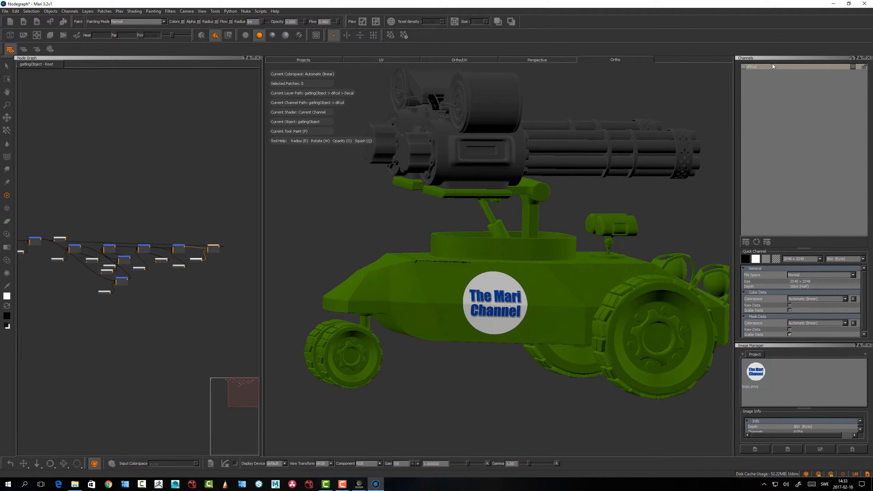
{"action": "right_click_drag", "start_coordinate": [179, 328], "coordinate": [235, 306], "text": "alt"}
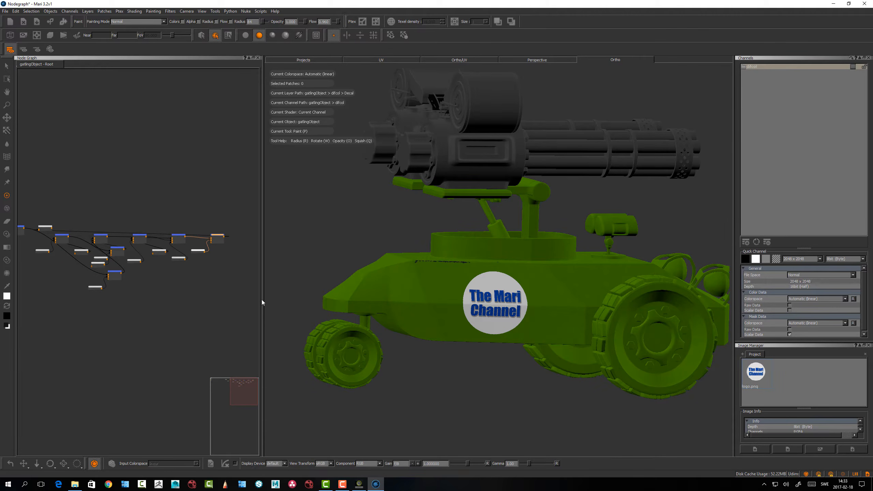
{"action": "left_click_drag", "start_coordinate": [263, 299], "coordinate": [401, 297]}
Examine the gatlingObject node network from the base nodes to the final merge
{"action": "right_click_drag", "start_coordinate": [232, 319], "coordinate": [190, 356], "text": "alt"}
{"action": "middle_click_drag", "start_coordinate": [190, 357], "coordinate": [276, 323], "text": "alt"}
{"action": "right_click_drag", "start_coordinate": [276, 323], "coordinate": [258, 320], "text": "alt"}
{"action": "middle_click_drag", "start_coordinate": [257, 320], "coordinate": [305, 322], "text": "alt"}
{"action": "right_click_drag", "start_coordinate": [304, 322], "coordinate": [220, 369], "text": "alt"}
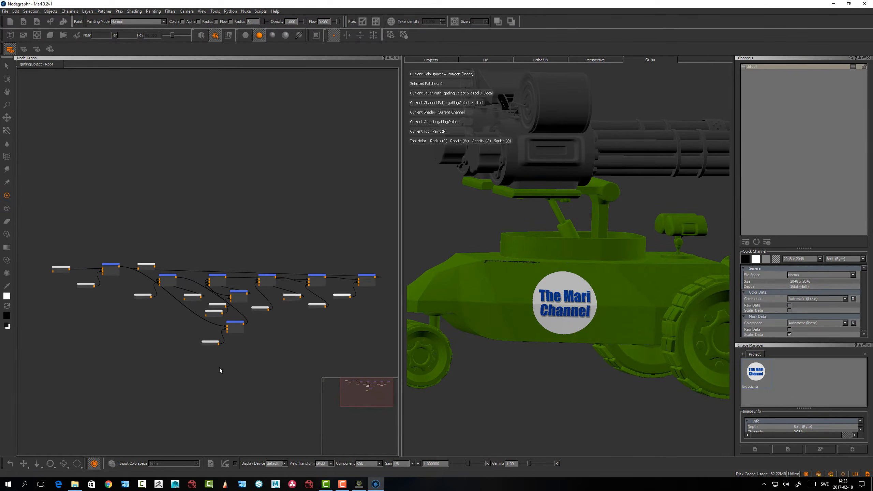
{"action": "middle_click_drag", "start_coordinate": [220, 369], "coordinate": [234, 310], "text": "alt"}
{"action": "right_click_drag", "start_coordinate": [225, 322], "coordinate": [240, 316], "text": "alt"}
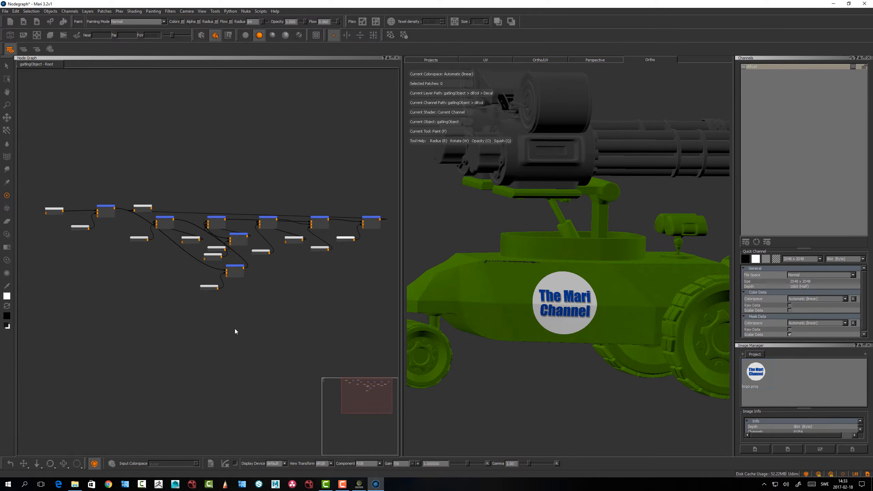
{"action": "middle_click_drag", "start_coordinate": [310, 276], "coordinate": [324, 291], "text": "alt"}
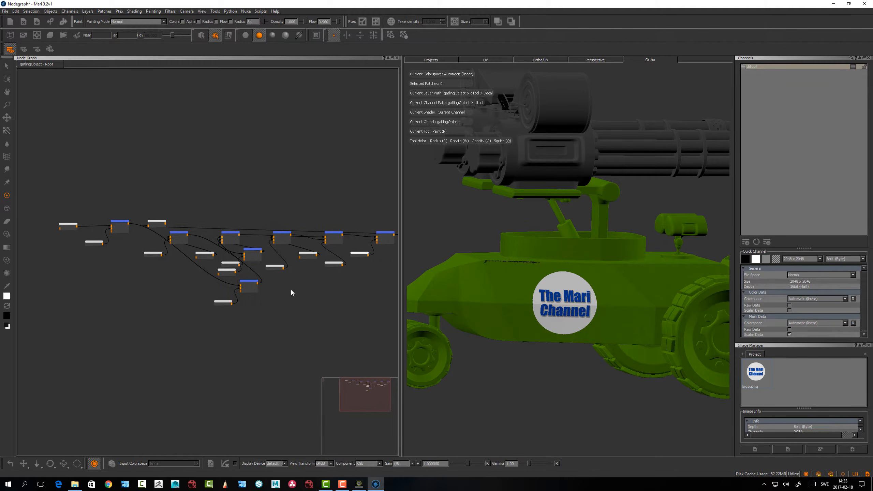
{"action": "middle_click_drag", "start_coordinate": [284, 322], "coordinate": [233, 308], "text": "alt"}
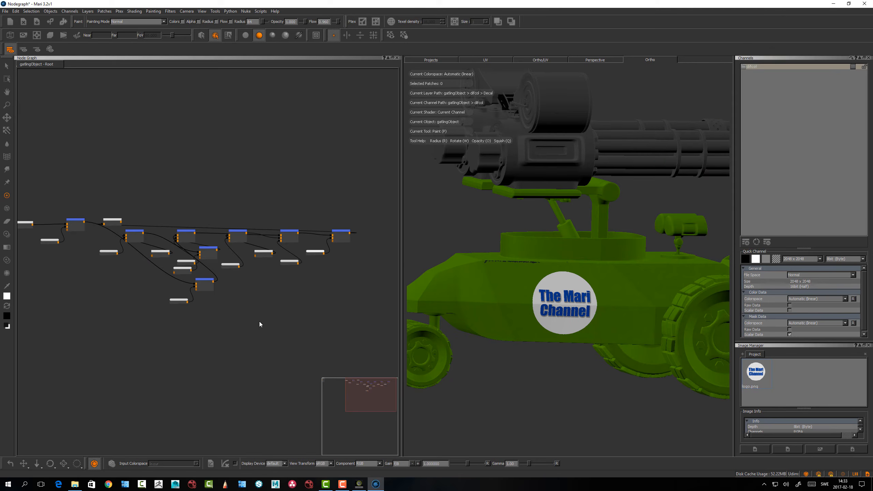
{"action": "mouse_move", "coordinate": [259, 322]}
{"action": "right_mouse_down", "text": "alt"}
{"action": "mouse_move", "coordinate": [248, 306]}
{"action": "mouse_move", "coordinate": [276, 316]}
{"action": "mouse_move", "coordinate": [260, 322]}
{"action": "right_mouse_up", "text": "alt"}
{"action": "middle_click_drag", "start_coordinate": [259, 328], "coordinate": [259, 341], "text": "alt"}
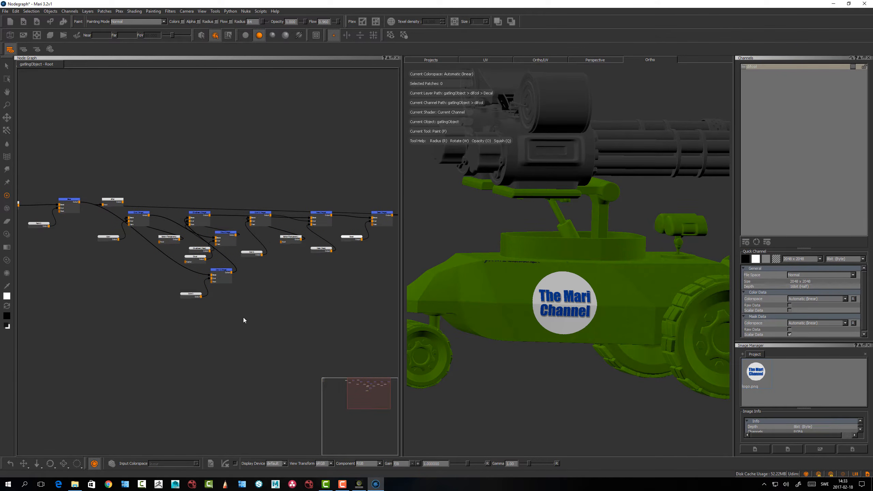
{"action": "middle_click_drag", "start_coordinate": [259, 306], "coordinate": [259, 292], "text": "alt"}
Find the difcol channel node through the Node Graph search
{"action": "key", "text": "j"}
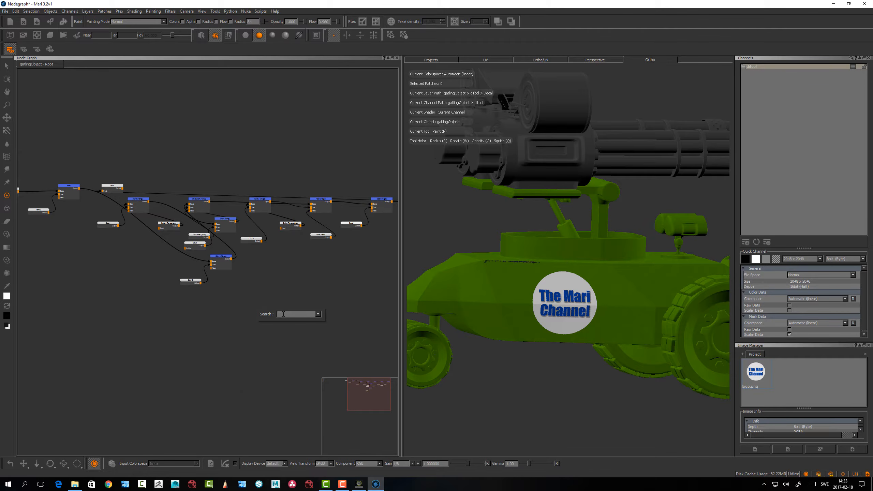
{"action": "type", "text": "di"}
{"action": "key", "text": "BackSpace"}
{"action": "key", "text": "BackSpace"}
{"action": "type", "text": "d"}
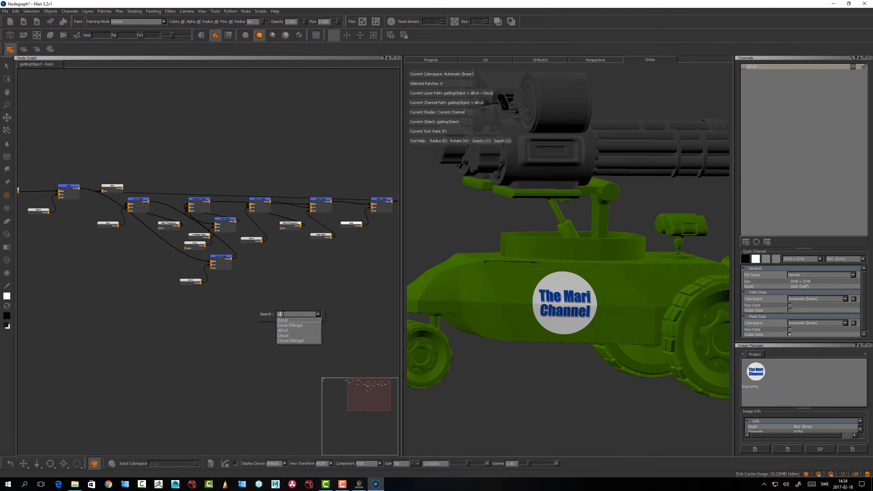
{"action": "key", "text": "Down"}
{"action": "key", "text": "Down"}
{"action": "key", "text": "Return"}
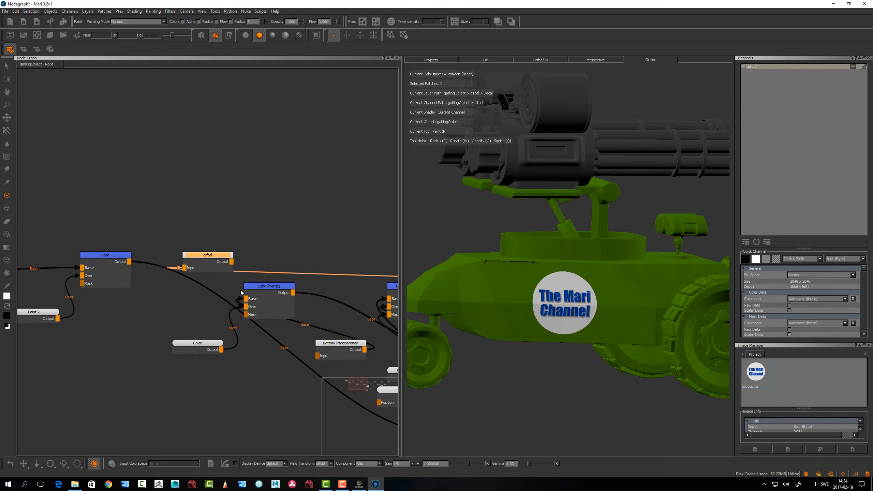
Move the difcol channel node to the far end of the network, beyond the Decal merge node
{"action": "left_click_drag", "start_coordinate": [197, 256], "coordinate": [319, 173]}
{"action": "right_click_drag", "start_coordinate": [324, 179], "coordinate": [175, 184], "text": "alt"}
{"action": "middle_click_drag", "start_coordinate": [182, 192], "coordinate": [67, 206], "text": "alt"}
{"action": "right_click_drag", "start_coordinate": [250, 177], "coordinate": [168, 169], "text": "alt"}
{"action": "middle_click_drag", "start_coordinate": [218, 181], "coordinate": [134, 179], "text": "alt"}
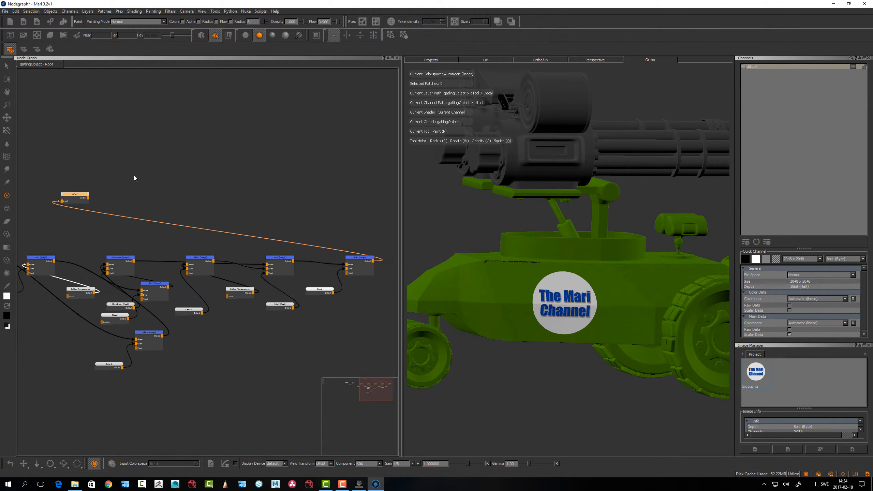
{"action": "left_click_drag", "start_coordinate": [80, 195], "coordinate": [455, 229]}
{"action": "middle_click_drag", "start_coordinate": [286, 248], "coordinate": [149, 233], "text": "alt"}
{"action": "left_click_drag", "start_coordinate": [325, 215], "coordinate": [338, 245]}
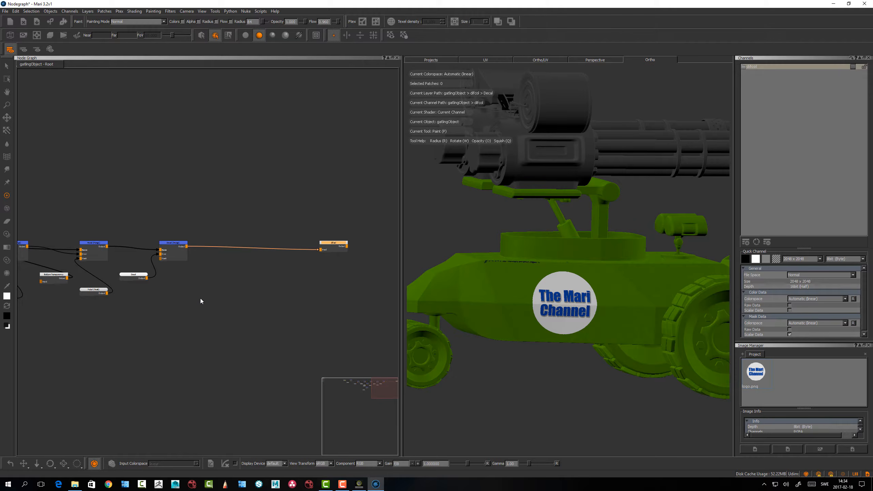
{"action": "middle_click_drag", "start_coordinate": [201, 301], "coordinate": [234, 324]}
Choose Show Port List (Horizontal) as the default port display in the Node Graph preferences and apply them
{"action": "left_click", "coordinate": [16, 10]}
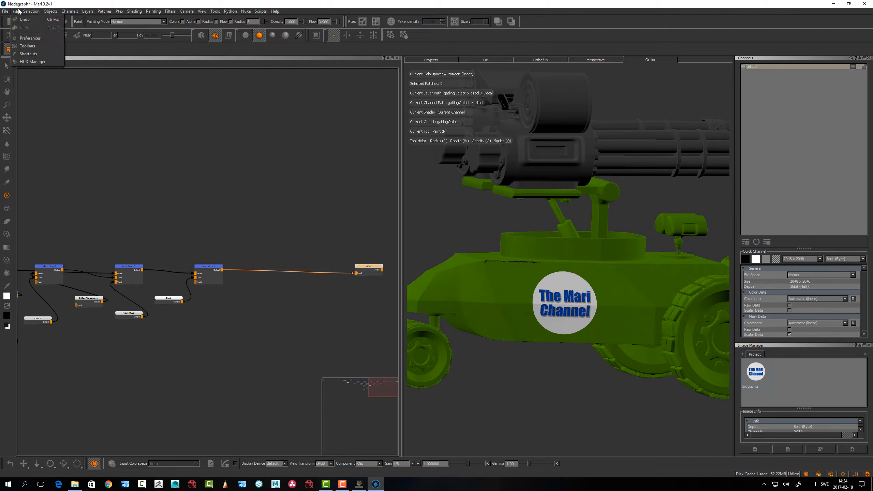
{"action": "left_click", "coordinate": [30, 40]}
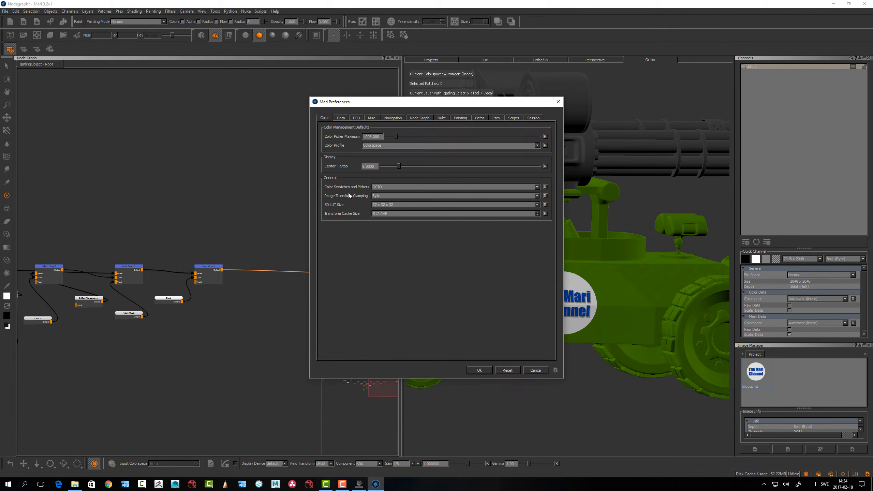
{"action": "left_click", "coordinate": [420, 118]}
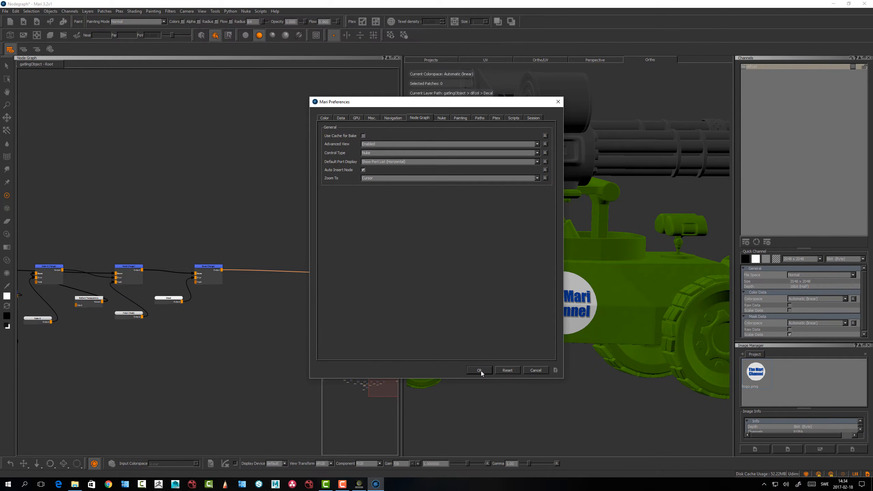
{"action": "left_click", "coordinate": [387, 162]}
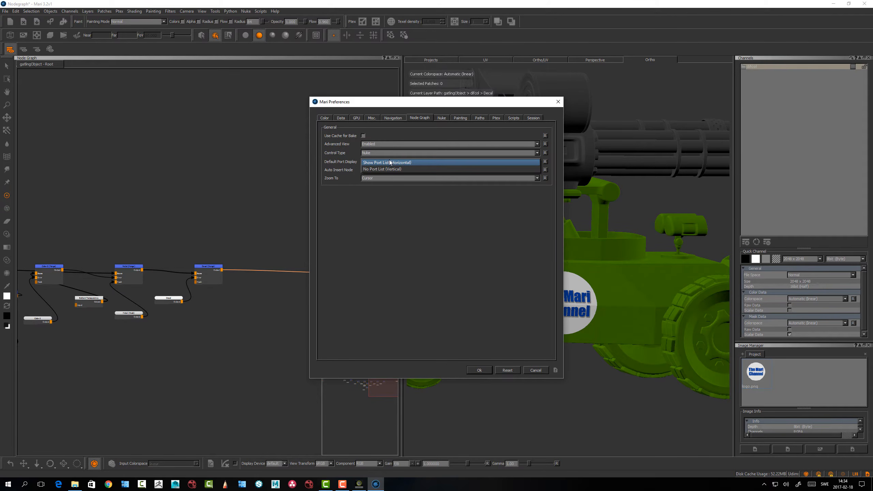
{"action": "left_click", "coordinate": [384, 162]}
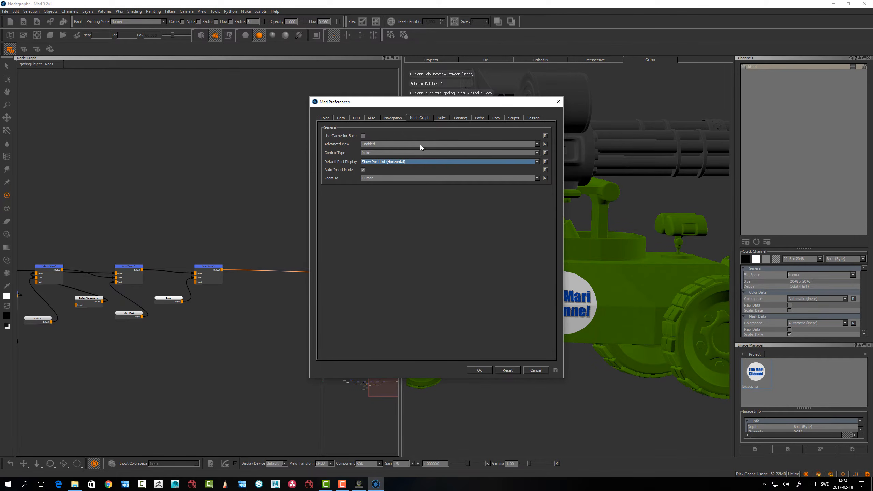
{"action": "left_click", "coordinate": [489, 370]}
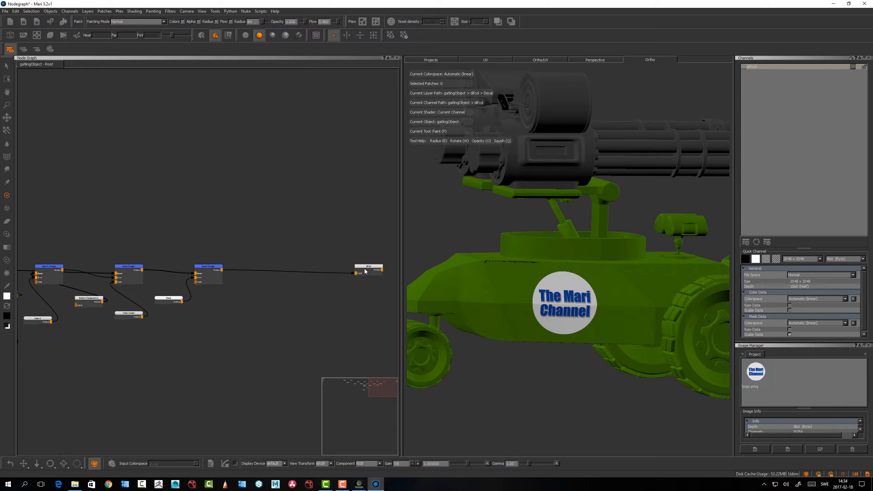
Move the difcol channel node closer to the Decal merge node
{"action": "left_click_drag", "start_coordinate": [365, 268], "coordinate": [330, 265]}
{"action": "middle_click_drag", "start_coordinate": [111, 339], "coordinate": [197, 313]}
{"action": "middle_click_drag", "start_coordinate": [249, 328], "coordinate": [216, 320]}
{"action": "scroll", "coordinate": [220, 318], "scroll_direction": "up", "scroll_amount": 1}
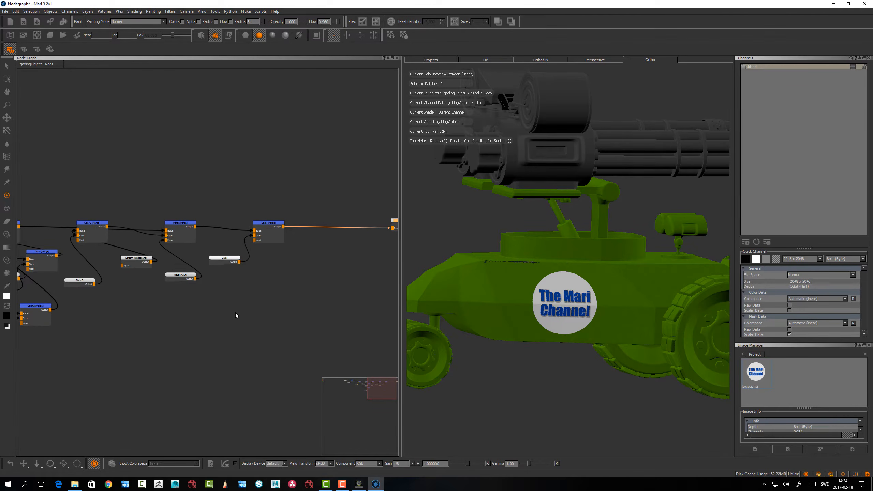
Show the Layers palette together with the Node Graph
{"action": "right_click", "coordinate": [554, 23]}
{"action": "left_click", "coordinate": [568, 73]}
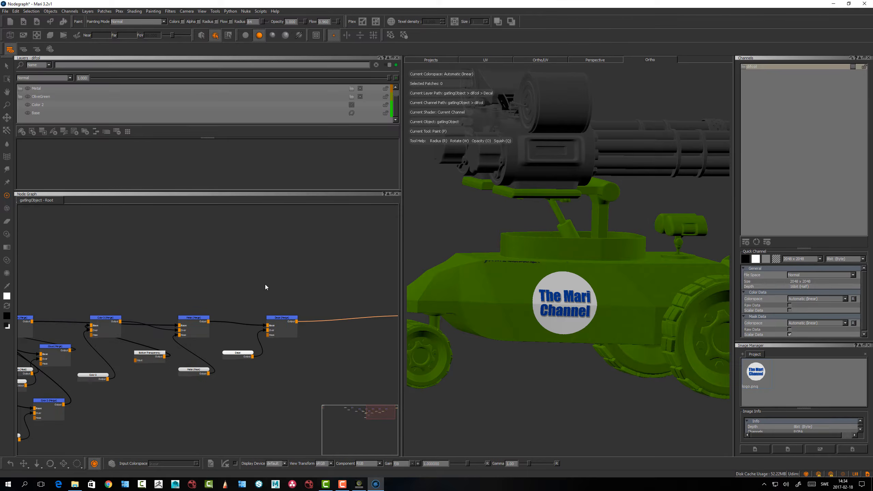
Select the Base merge node at the start of the network and move its Paint 2 input node farther away from it
{"action": "scroll", "coordinate": [265, 285], "scroll_direction": "down", "scroll_amount": 2}
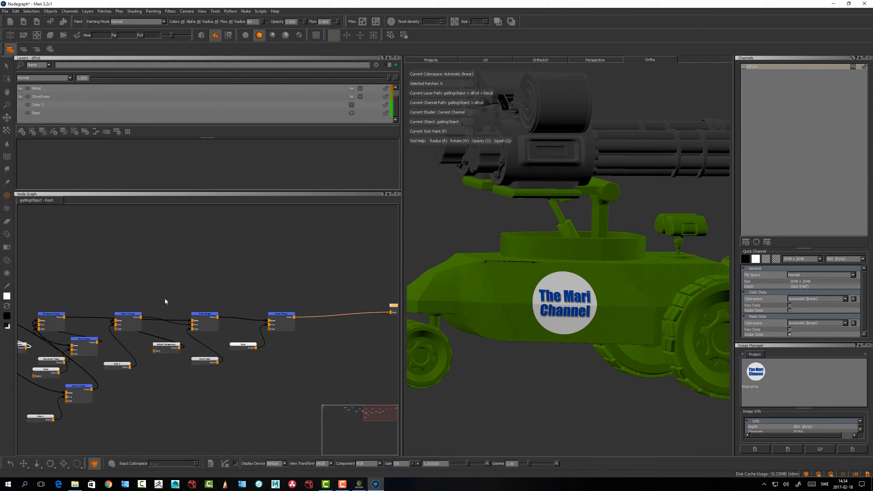
{"action": "middle_click_drag", "start_coordinate": [138, 260], "coordinate": [367, 277]}
{"action": "middle_click_drag", "start_coordinate": [155, 270], "coordinate": [284, 259]}
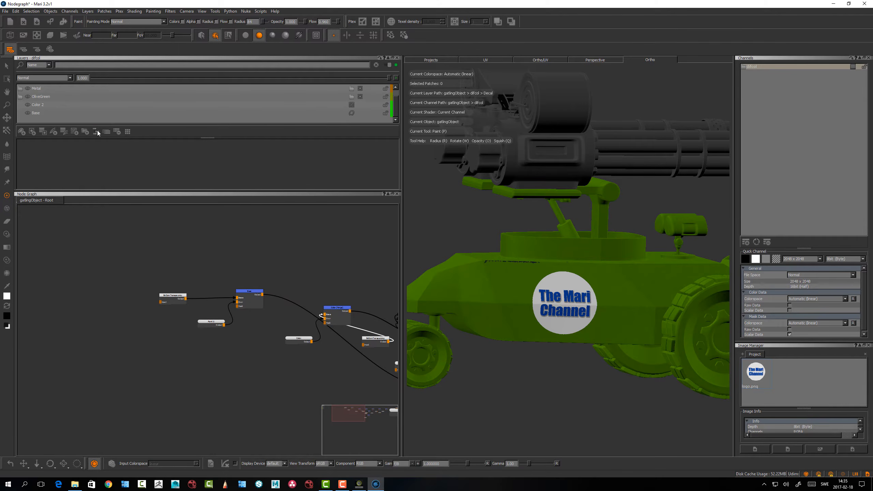
{"action": "scroll", "coordinate": [318, 261], "scroll_direction": "up", "scroll_amount": 4}
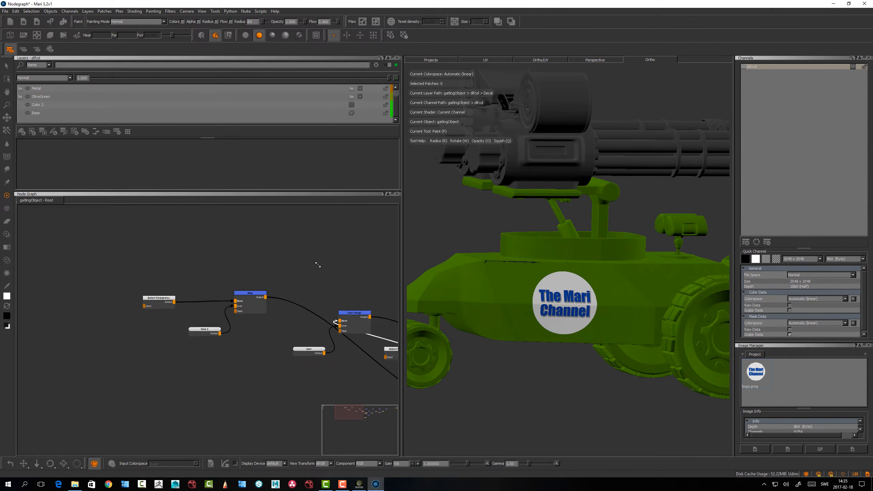
{"action": "left_click_drag", "start_coordinate": [251, 305], "coordinate": [252, 309]}
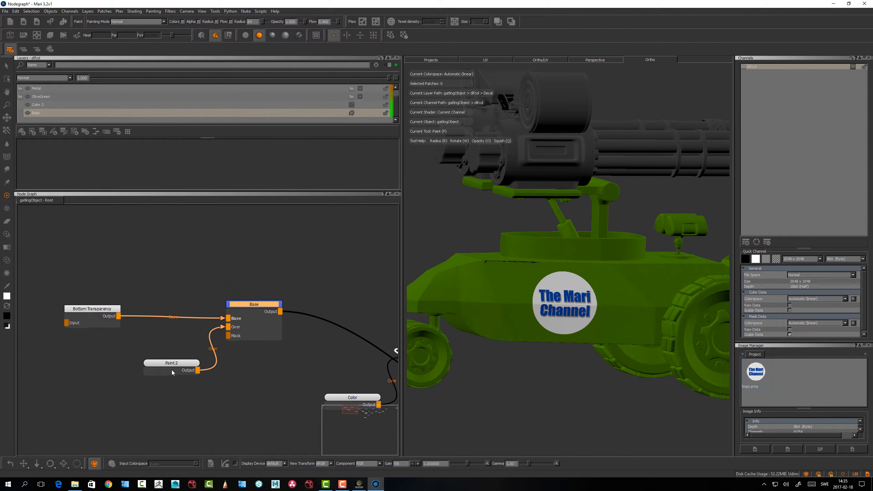
{"action": "left_click_drag", "start_coordinate": [173, 364], "coordinate": [136, 364]}
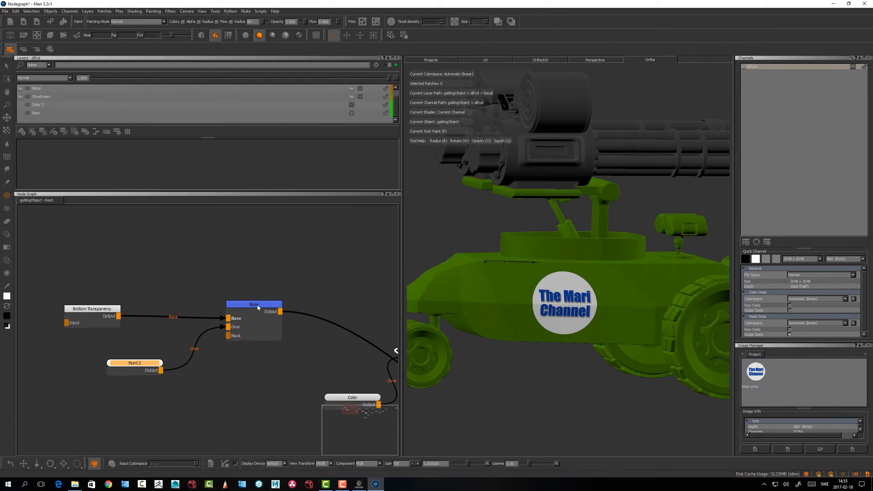
{"action": "left_click_drag", "start_coordinate": [257, 305], "coordinate": [256, 304]}
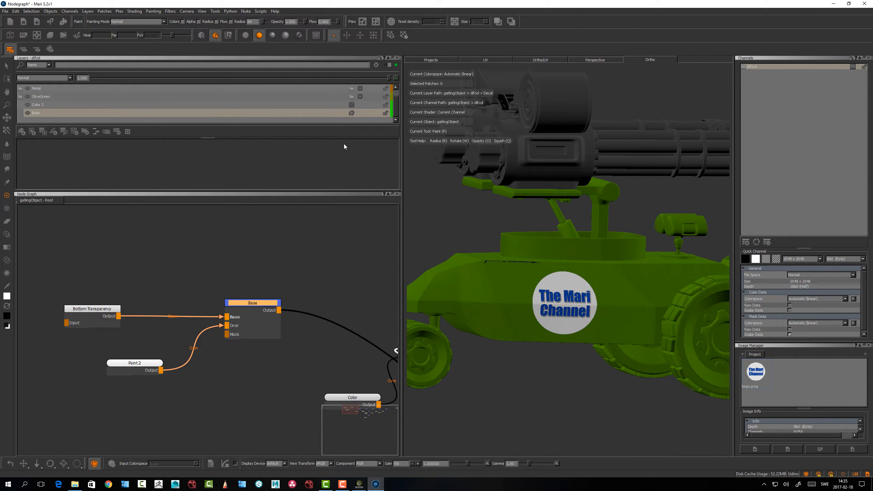
{"action": "left_click_drag", "start_coordinate": [134, 368], "coordinate": [128, 357]}
Add a 2048 x 2048, 16bit (Half) paint node with Normal file space and place it above the Bottom Transparency node
{"action": "middle_click_drag", "start_coordinate": [169, 260], "coordinate": [179, 287]}
{"action": "left_click", "coordinate": [169, 272]}
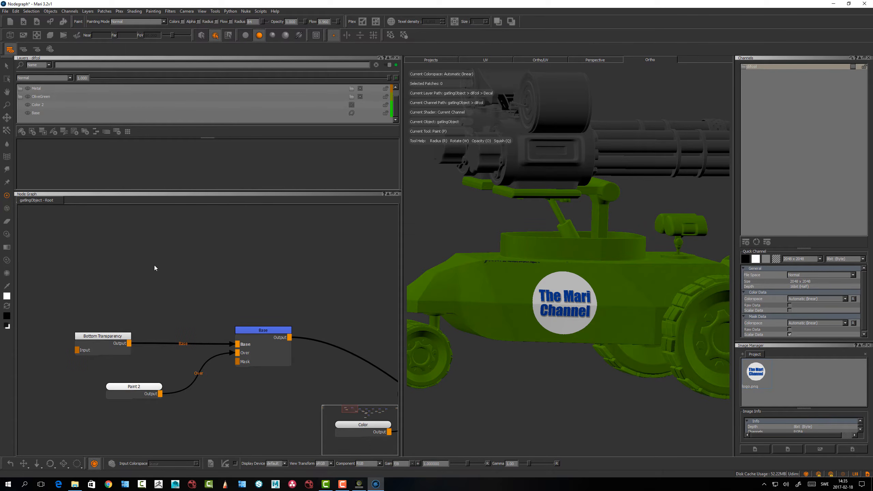
{"action": "key", "text": "p"}
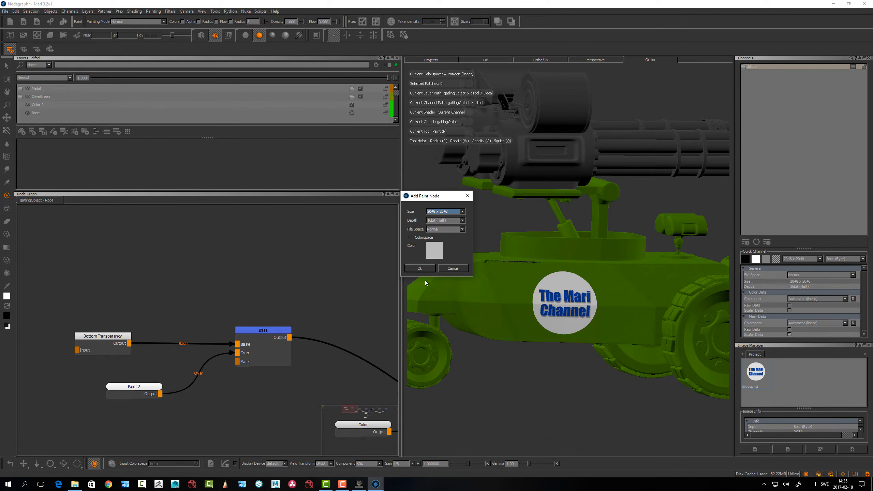
{"action": "left_click", "coordinate": [426, 270]}
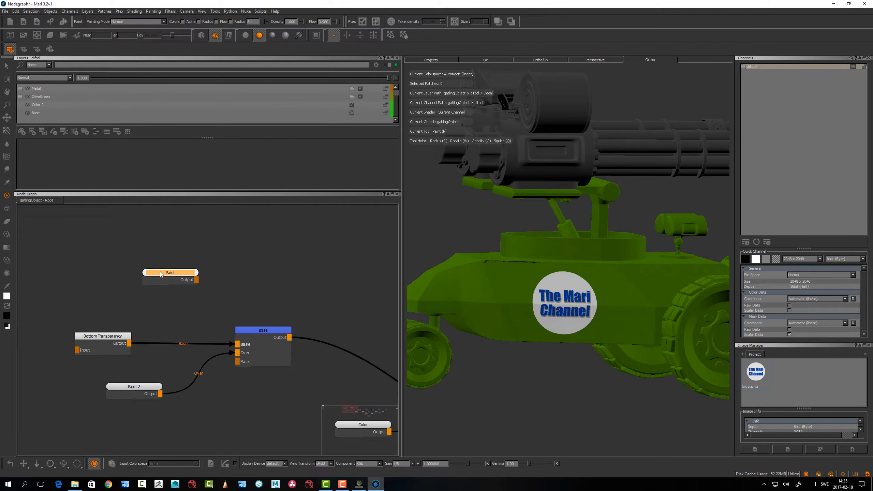
{"action": "left_click", "coordinate": [118, 272]}
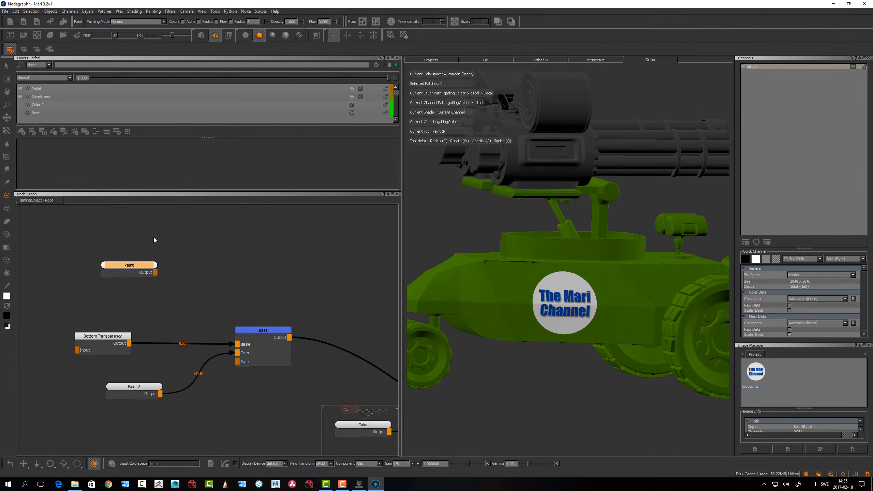
{"action": "left_click", "coordinate": [153, 238]}
{"action": "left_click_drag", "start_coordinate": [144, 265], "coordinate": [149, 273]}
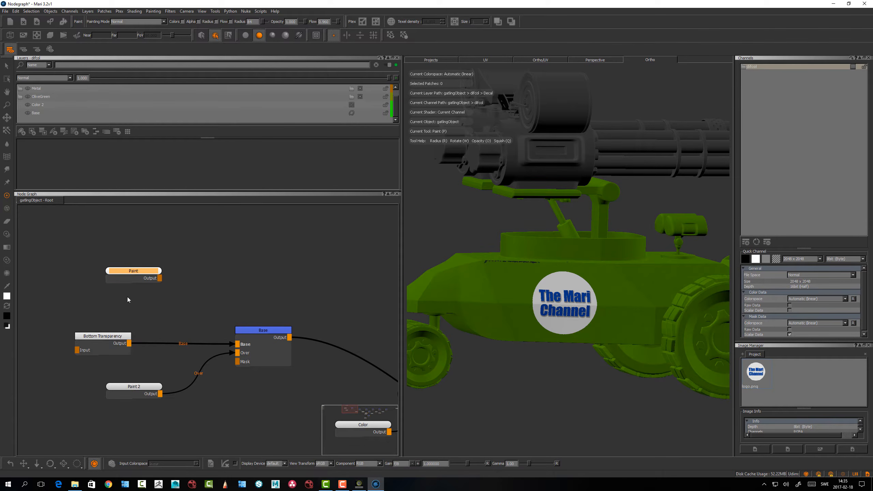
Trace the node network from the Base merge node through to the difcol channel node and back to its start
{"action": "middle_click_drag", "start_coordinate": [220, 278], "coordinate": [176, 278]}
{"action": "left_click_drag", "start_coordinate": [221, 330], "coordinate": [225, 333]}
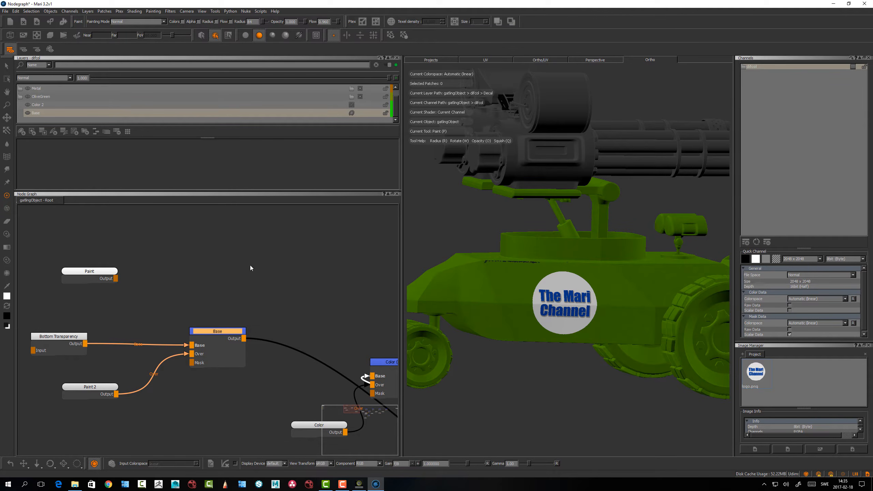
{"action": "scroll", "coordinate": [297, 272], "scroll_direction": "down", "scroll_amount": 3}
{"action": "middle_click_drag", "start_coordinate": [273, 268], "coordinate": [54, 255]}
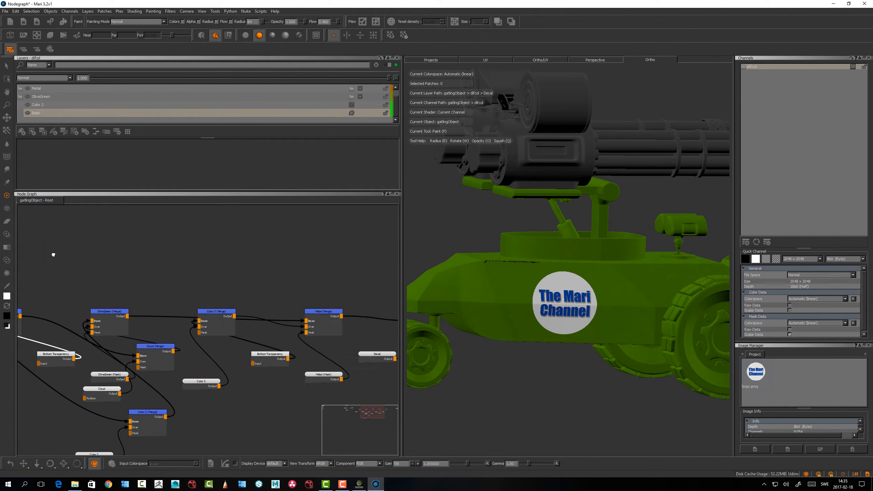
{"action": "middle_click_drag", "start_coordinate": [373, 310], "coordinate": [82, 300]}
{"action": "left_click_drag", "start_coordinate": [171, 290], "coordinate": [179, 296]}
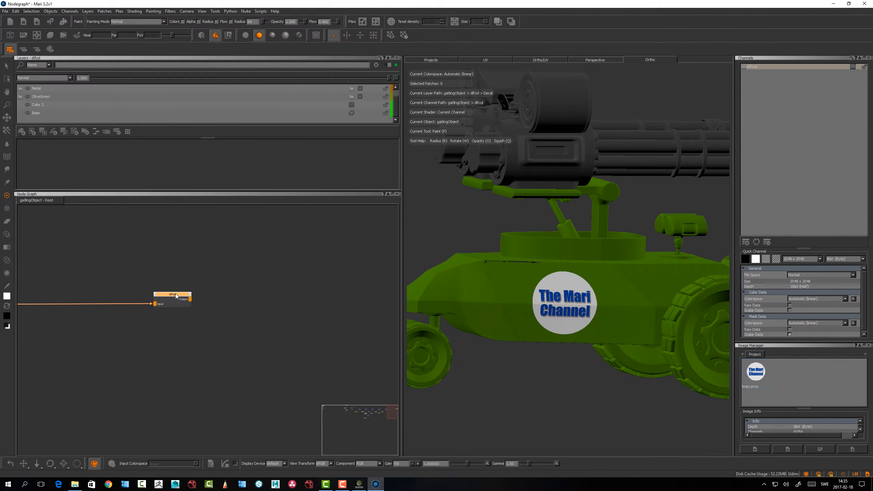
{"action": "middle_click_drag", "start_coordinate": [134, 241], "coordinate": [509, 275]}
{"action": "middle_click_drag", "start_coordinate": [48, 261], "coordinate": [389, 270]}
{"action": "middle_click_drag", "start_coordinate": [142, 292], "coordinate": [248, 294]}
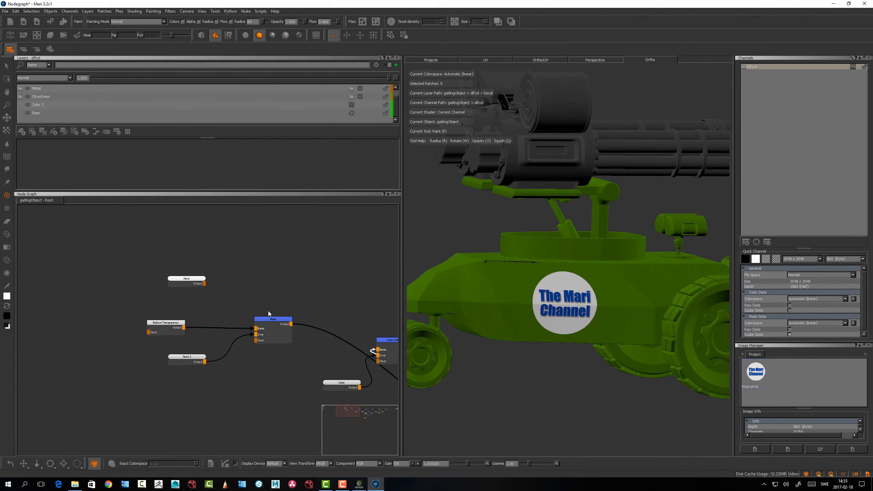
Select the Base merge node and its Paint 2 and Bottom Transparency inputs in turn to identify what makes up the Base layer
{"action": "left_click_drag", "start_coordinate": [280, 320], "coordinate": [276, 321]}
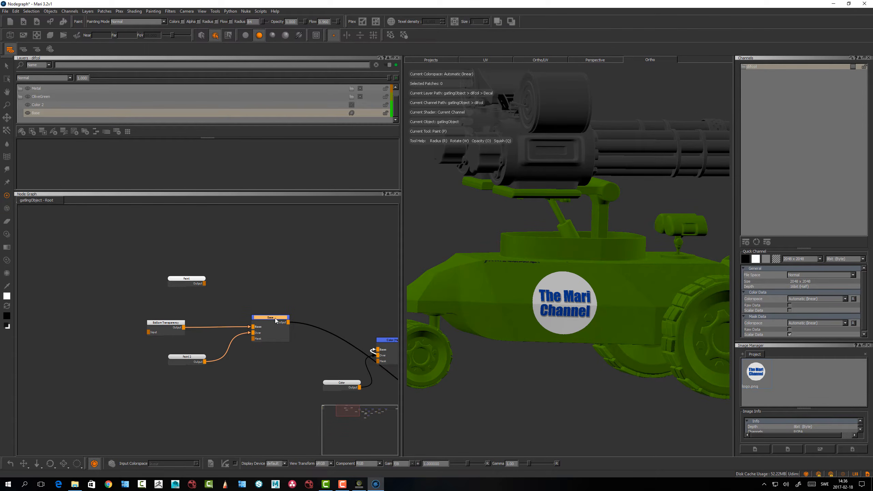
{"action": "left_click_drag", "start_coordinate": [187, 358], "coordinate": [188, 359]}
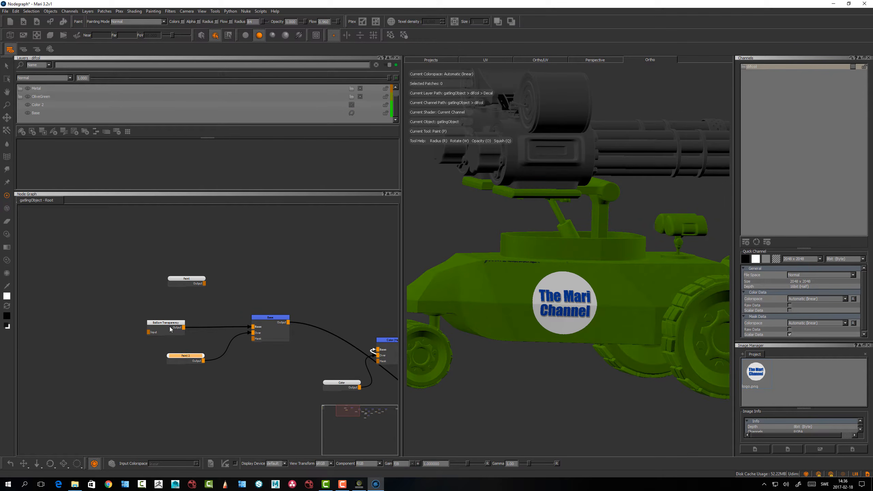
{"action": "left_click", "coordinate": [171, 323]}
{"action": "left_click_drag", "start_coordinate": [171, 324], "coordinate": [181, 322]}
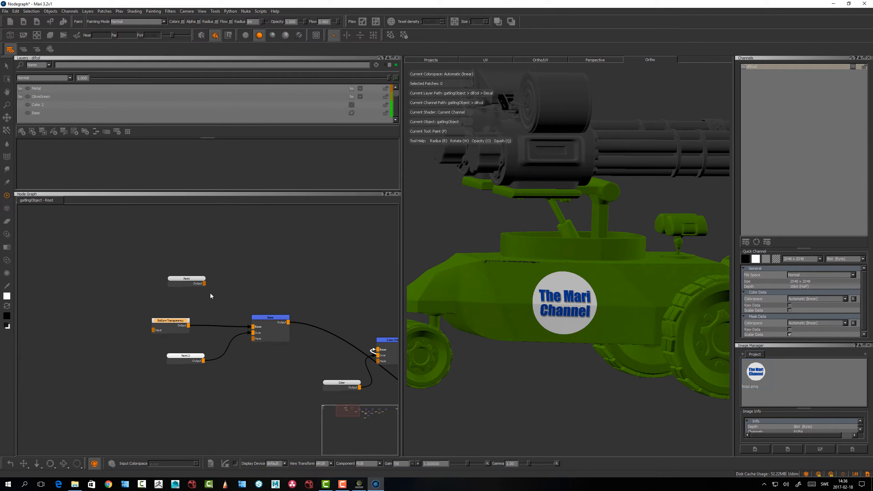
Find the Color 2 (Merge) node in the network and select it to match it with the Color 2 layer
{"action": "middle_click_drag", "start_coordinate": [226, 297], "coordinate": [196, 289]}
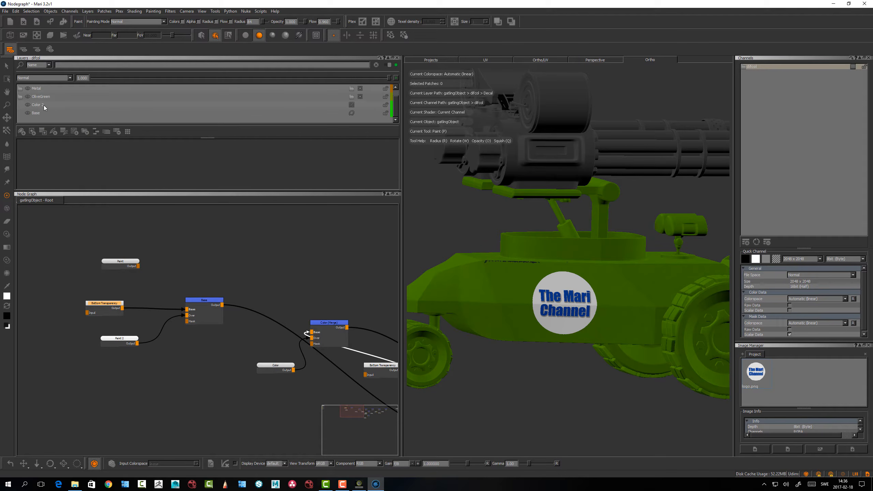
{"action": "middle_click_drag", "start_coordinate": [324, 327], "coordinate": [160, 281]}
{"action": "scroll", "coordinate": [203, 251], "scroll_direction": "up", "scroll_amount": 2}
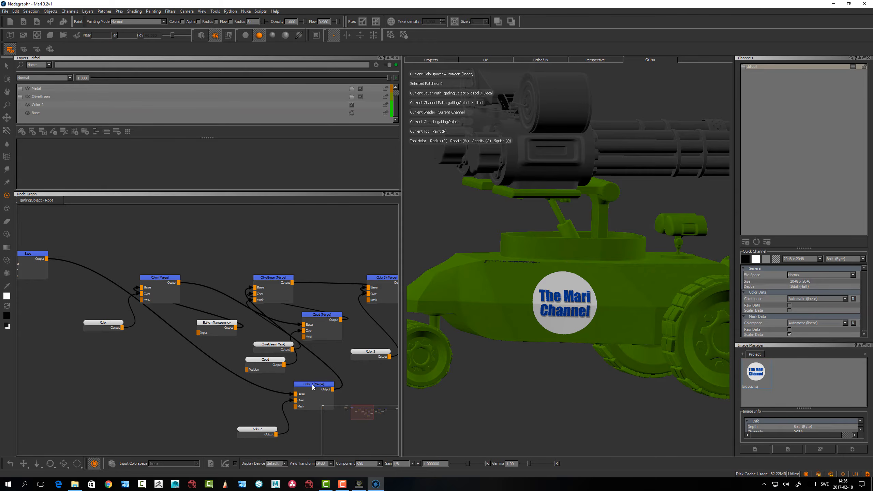
{"action": "left_click_drag", "start_coordinate": [312, 385], "coordinate": [297, 390]}
Run Autoplace from the difcol channel node at the end of the network
{"action": "scroll", "coordinate": [227, 371], "scroll_direction": "down", "scroll_amount": 6}
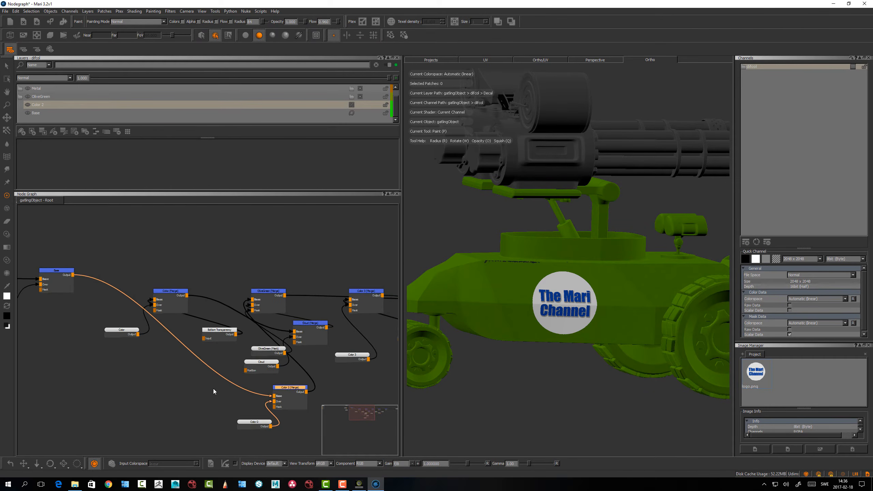
{"action": "middle_click_drag", "start_coordinate": [143, 398], "coordinate": [17, 371]}
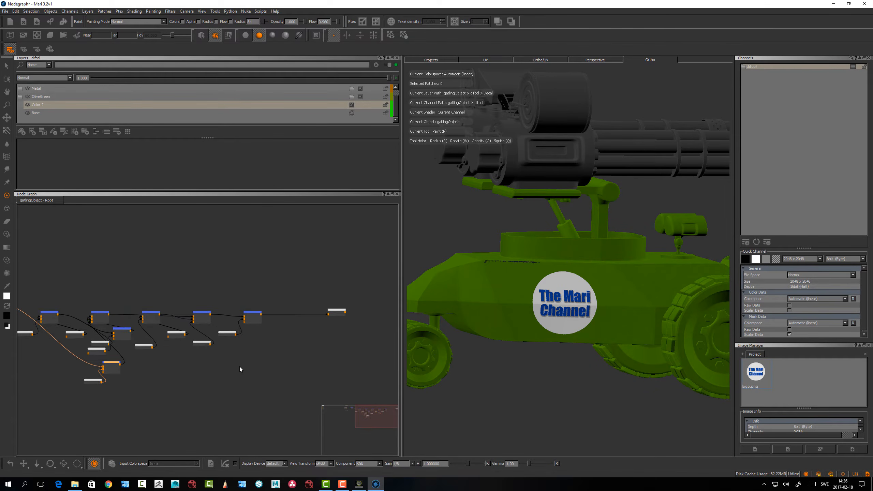
{"action": "middle_click_drag", "start_coordinate": [240, 365], "coordinate": [278, 379], "text": "alt"}
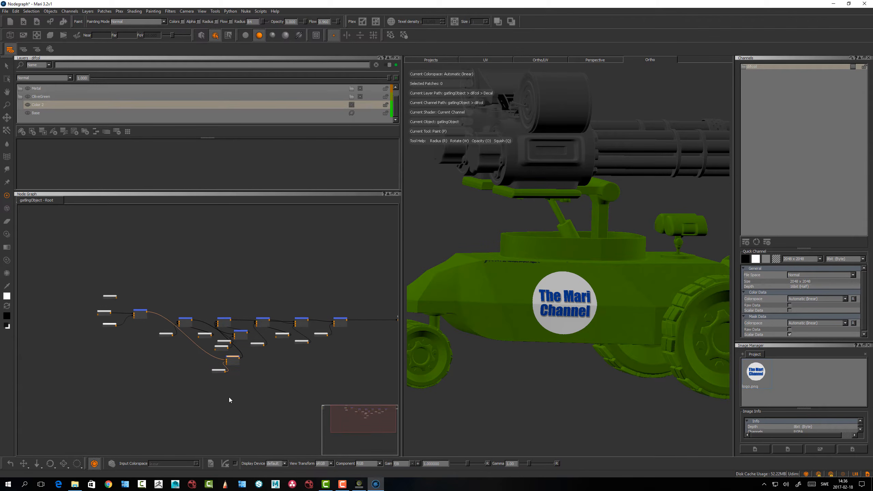
{"action": "scroll", "coordinate": [229, 397], "scroll_direction": "up", "scroll_amount": 3}
{"action": "middle_click_drag", "start_coordinate": [220, 394], "coordinate": [285, 311]}
{"action": "mouse_move", "coordinate": [323, 301]}
{"action": "left_mouse_down"}
{"action": "mouse_move", "coordinate": [209, 261]}
{"action": "mouse_move", "coordinate": [318, 301]}
{"action": "left_mouse_up"}
{"action": "middle_click_drag", "start_coordinate": [261, 299], "coordinate": [62, 325]}
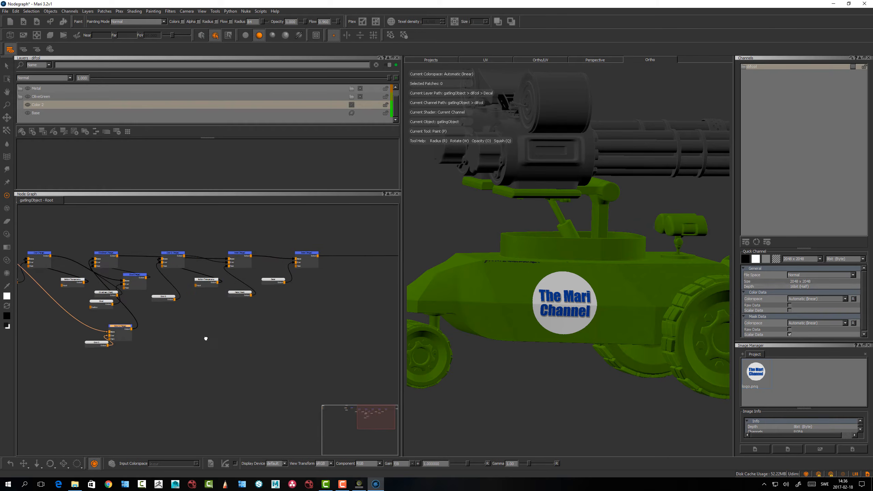
{"action": "middle_click_drag", "start_coordinate": [272, 336], "coordinate": [137, 338]}
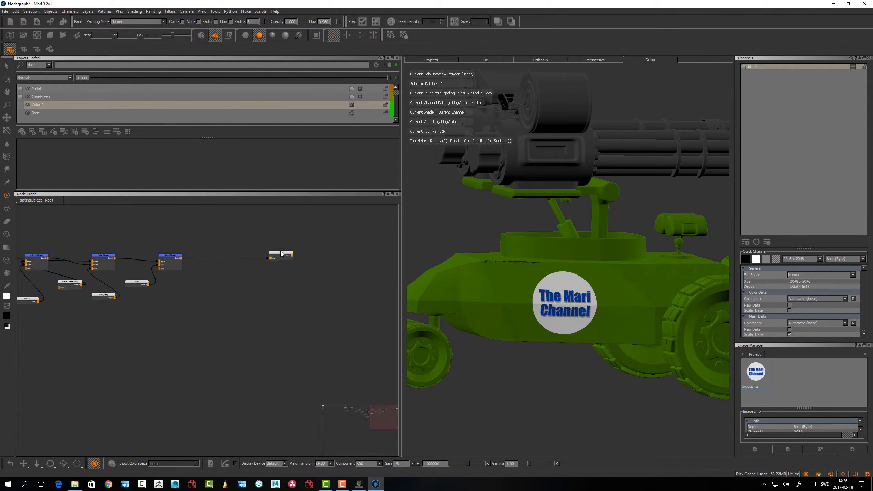
{"action": "right_click", "coordinate": [280, 255]}
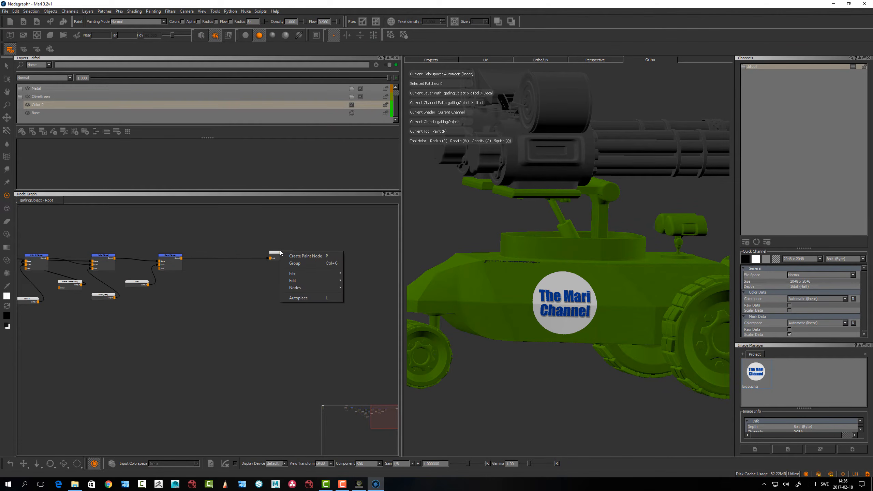
{"action": "left_click", "coordinate": [298, 300]}
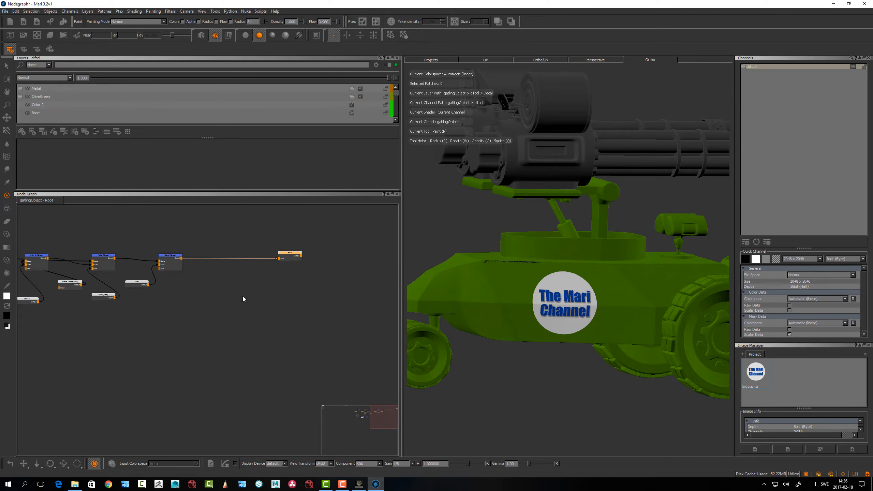
Select every node in the graph and arrange them all with Autoplace
{"action": "right_click_drag", "start_coordinate": [304, 302], "coordinate": [277, 281], "text": "alt"}
{"action": "left_click_drag", "start_coordinate": [383, 255], "coordinate": [62, 358]}
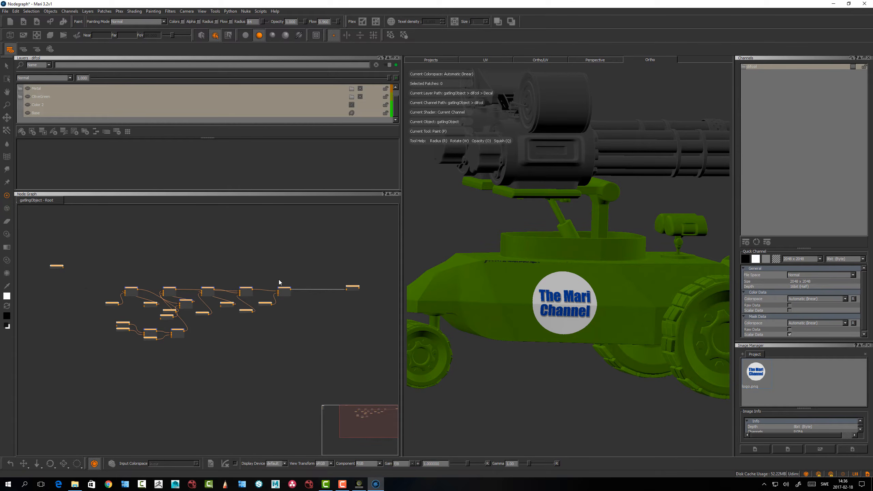
{"action": "right_click", "coordinate": [353, 289]}
{"action": "left_click", "coordinate": [371, 332]}
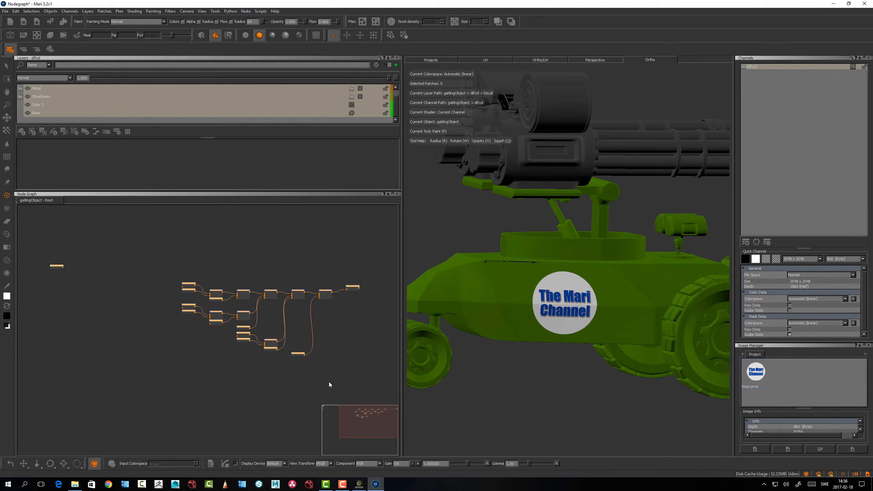
Separate the overlapping Base merge and Color 2 nodes by moving Base up and Color 2 down
{"action": "left_click", "coordinate": [329, 385]}
{"action": "scroll", "coordinate": [284, 332], "scroll_direction": "up", "scroll_amount": 3}
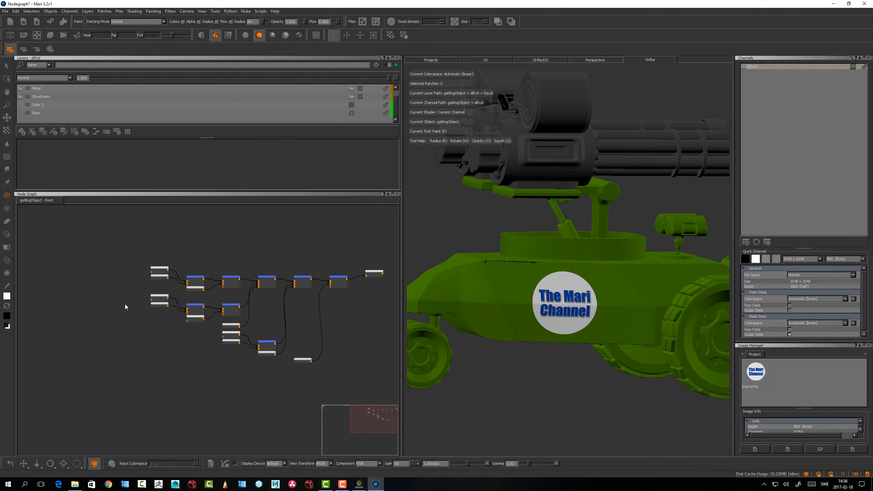
{"action": "scroll", "coordinate": [170, 360], "scroll_direction": "up", "scroll_amount": 5}
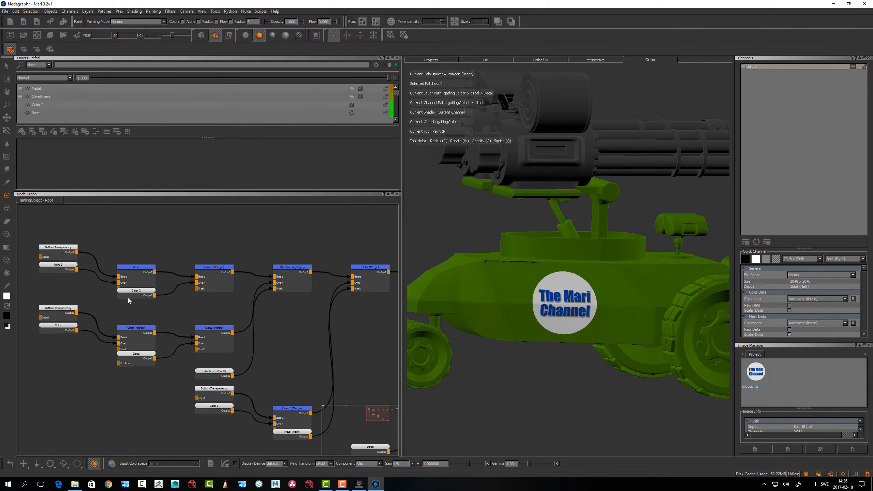
{"action": "scroll", "coordinate": [155, 310], "scroll_direction": "up", "scroll_amount": 4}
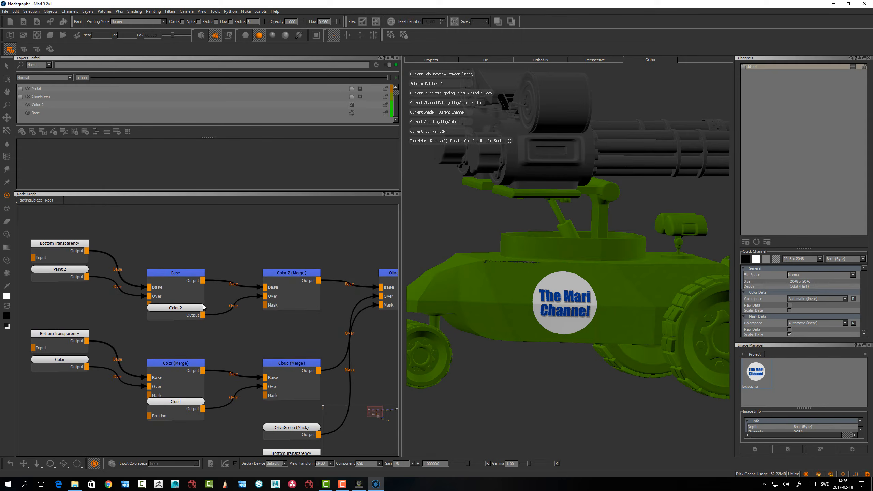
{"action": "left_click_drag", "start_coordinate": [177, 274], "coordinate": [179, 256]}
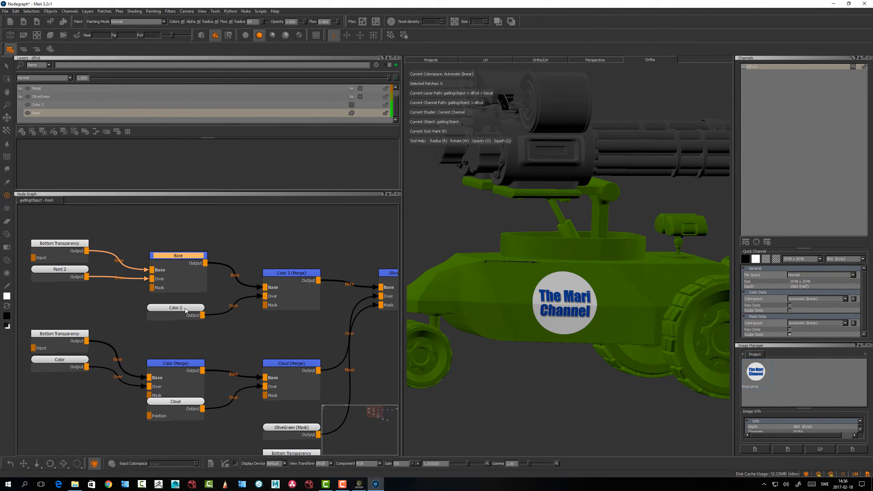
{"action": "left_click_drag", "start_coordinate": [185, 308], "coordinate": [183, 321]}
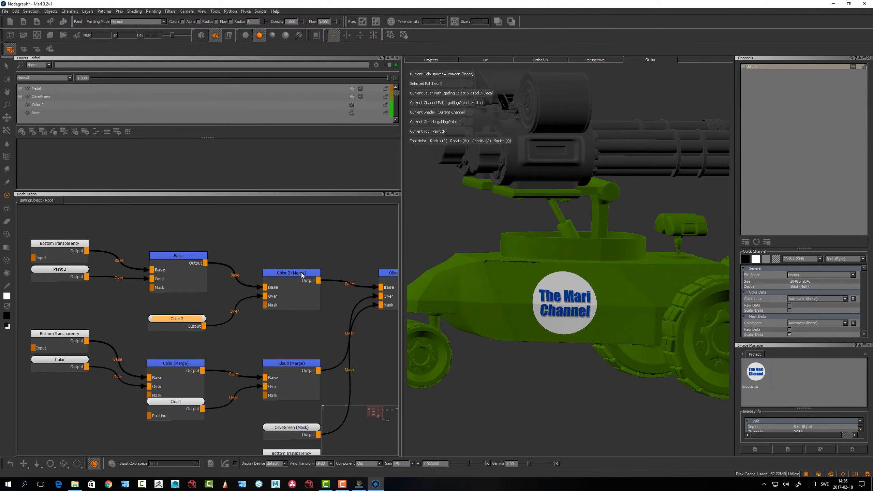
Show the Color 2 node's properties in a taller Node Properties palette and shift the Color 2 (Merge) node slightly upward
{"action": "double_click", "coordinate": [184, 320]}
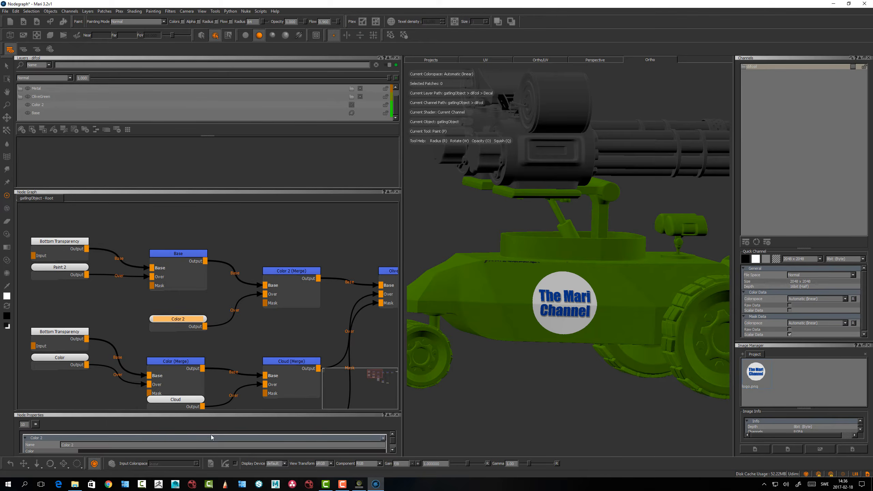
{"action": "left_click_drag", "start_coordinate": [209, 411], "coordinate": [209, 401]}
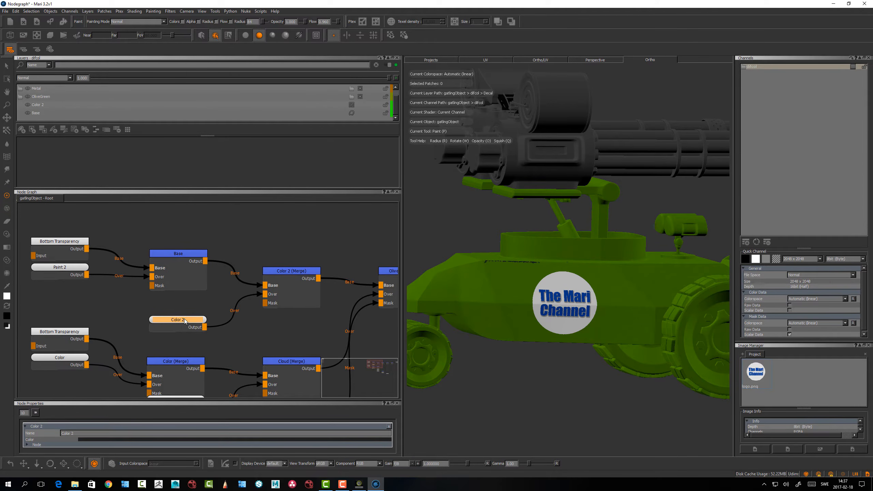
{"action": "left_click", "coordinate": [297, 271]}
{"action": "left_click_drag", "start_coordinate": [296, 271], "coordinate": [300, 271]}
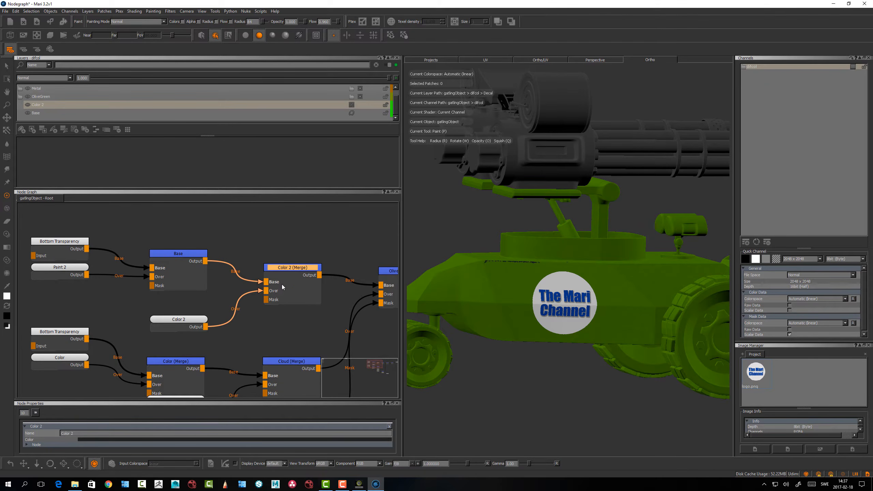
Move the OliveGreen (Merge) node farther from its inputs and select the Cloud (Merge) node that feeds it
{"action": "middle_click_drag", "start_coordinate": [295, 269], "coordinate": [210, 220]}
{"action": "mouse_move", "coordinate": [322, 223]}
{"action": "left_mouse_down"}
{"action": "mouse_move", "coordinate": [335, 224]}
{"action": "mouse_move", "coordinate": [311, 235]}
{"action": "left_mouse_up"}
{"action": "scroll", "coordinate": [323, 229], "scroll_direction": "down", "scroll_amount": 2}
{"action": "left_click", "coordinate": [21, 97]}
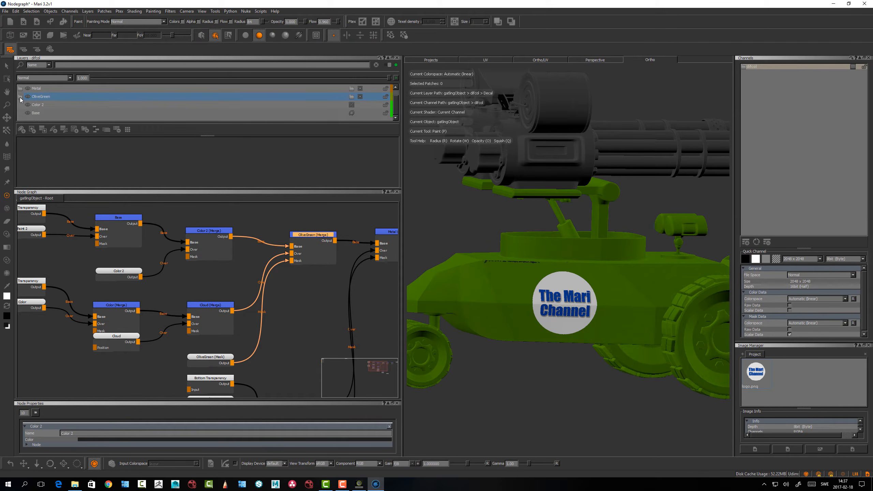
{"action": "left_click_drag", "start_coordinate": [312, 235], "coordinate": [324, 236]}
{"action": "left_click", "coordinate": [216, 309]}
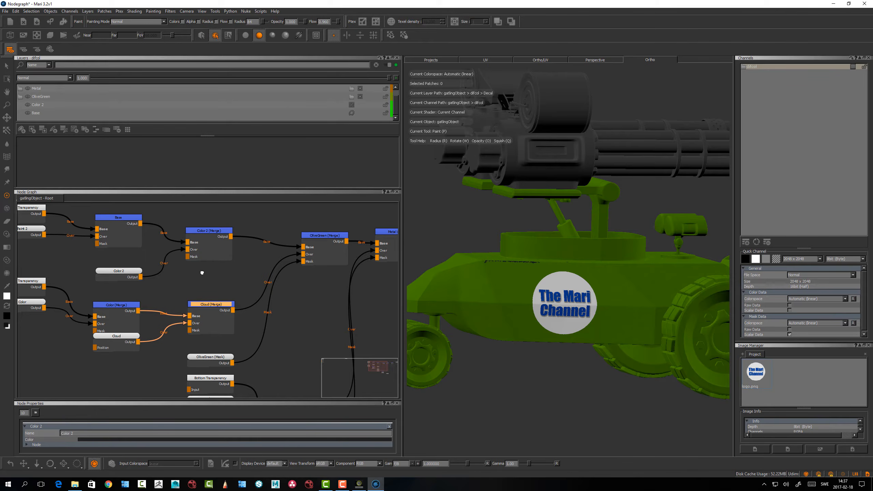
Shift the OliveGreen (Mask) node sideways and move the Cloud (Merge) node up to give both more room
{"action": "middle_click_drag", "start_coordinate": [176, 304], "coordinate": [259, 272]}
{"action": "scroll", "coordinate": [260, 304], "scroll_direction": "down", "scroll_amount": 1}
{"action": "middle_click_drag", "start_coordinate": [290, 339], "coordinate": [176, 306]}
{"action": "scroll", "coordinate": [175, 308], "scroll_direction": "down", "scroll_amount": 1}
{"action": "left_click_drag", "start_coordinate": [180, 290], "coordinate": [197, 280]}
{"action": "left_click_drag", "start_coordinate": [179, 253], "coordinate": [181, 244]}
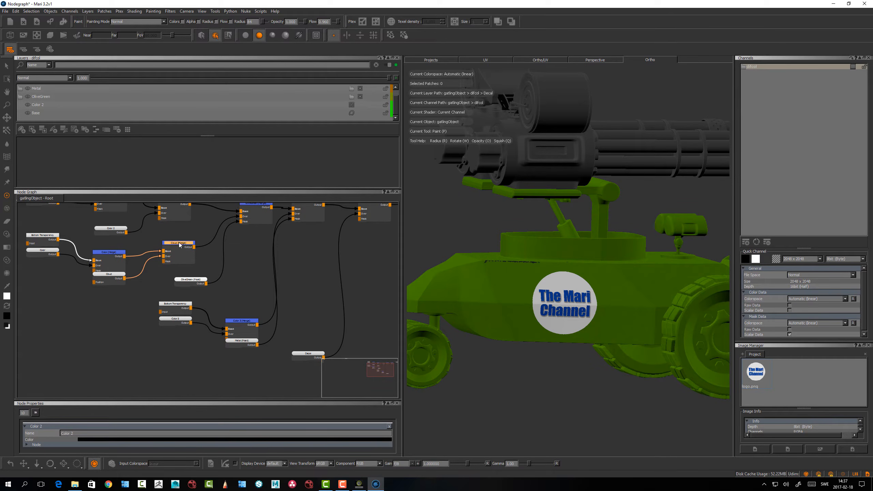
{"action": "left_click_drag", "start_coordinate": [179, 243], "coordinate": [182, 246]}
Move the Color node away from the Color (Merge) node and place the Cloud node clear below that merge
{"action": "middle_click_drag", "start_coordinate": [105, 272], "coordinate": [173, 262]}
{"action": "left_click_drag", "start_coordinate": [108, 243], "coordinate": [106, 259]}
{"action": "scroll", "coordinate": [106, 258], "scroll_direction": "up", "scroll_amount": 2}
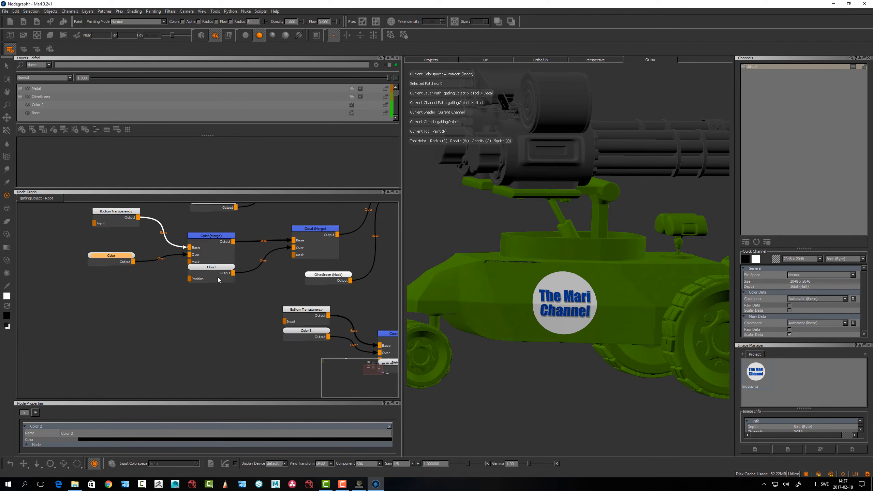
{"action": "left_click_drag", "start_coordinate": [220, 267], "coordinate": [201, 297]}
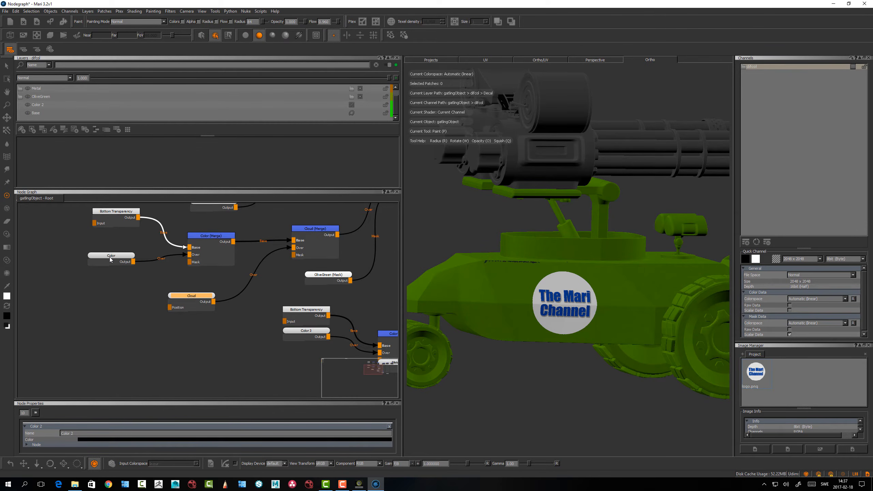
{"action": "left_click_drag", "start_coordinate": [112, 258], "coordinate": [108, 255]}
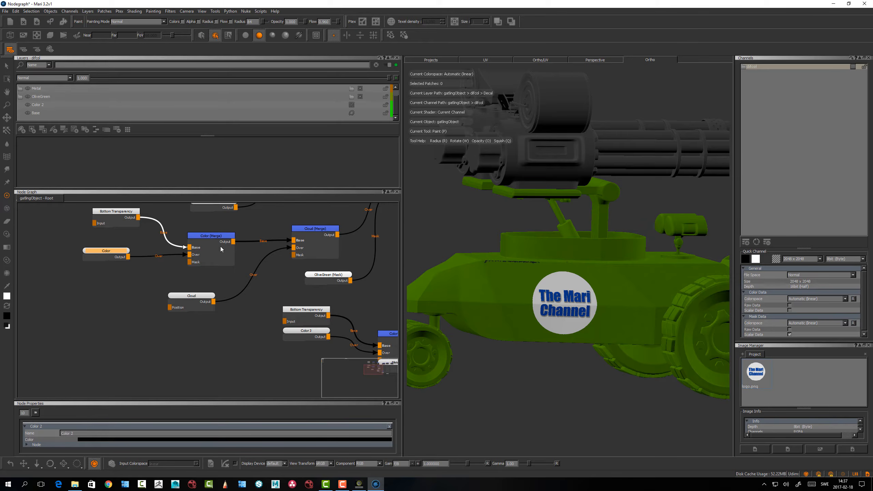
Expand the OliveGreen layer group, select its Color layer, and match the Cloud layer with the Cloud and Cloud (Merge) nodes
{"action": "left_click_drag", "start_coordinate": [320, 233], "coordinate": [321, 237]}
{"action": "left_click", "coordinate": [20, 97]}
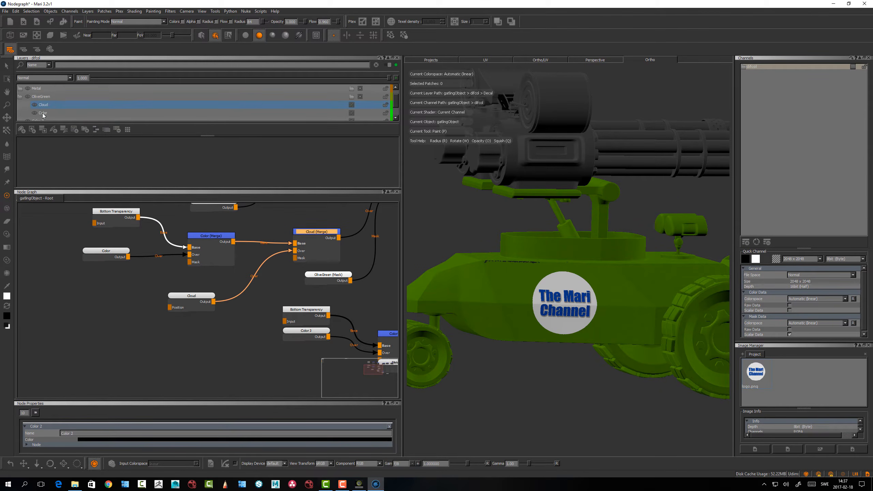
{"action": "left_click", "coordinate": [43, 113]}
{"action": "left_click_drag", "start_coordinate": [322, 234], "coordinate": [318, 232]}
{"action": "left_click_drag", "start_coordinate": [180, 295], "coordinate": [179, 294]}
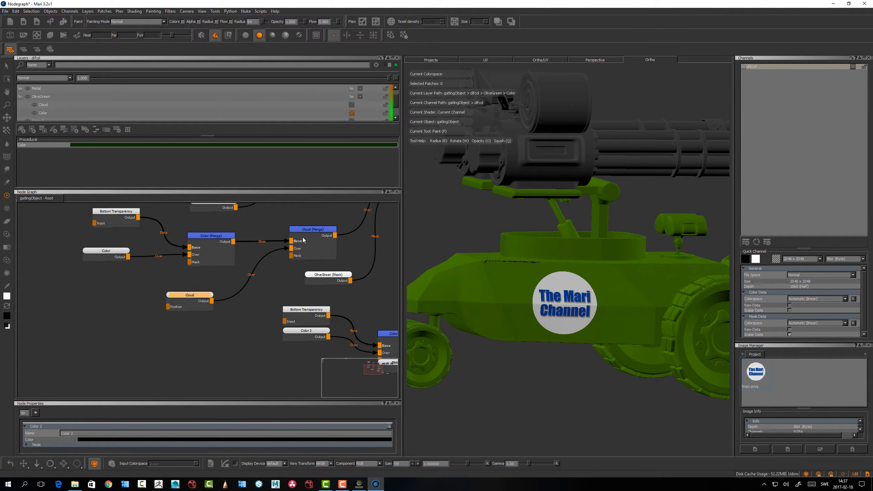
Open the OliveGreen (Mask) node's properties and pick out its connection to the OliveGreen (Merge) node's Mask input
{"action": "scroll", "coordinate": [278, 285], "scroll_direction": "down", "scroll_amount": 1}
{"action": "middle_click_drag", "start_coordinate": [278, 284], "coordinate": [178, 288]}
{"action": "mouse_move", "coordinate": [217, 282]}
{"action": "left_mouse_down"}
{"action": "mouse_move", "coordinate": [205, 281]}
{"action": "mouse_move", "coordinate": [212, 289]}
{"action": "left_mouse_up"}
{"action": "left_click", "coordinate": [239, 287]}
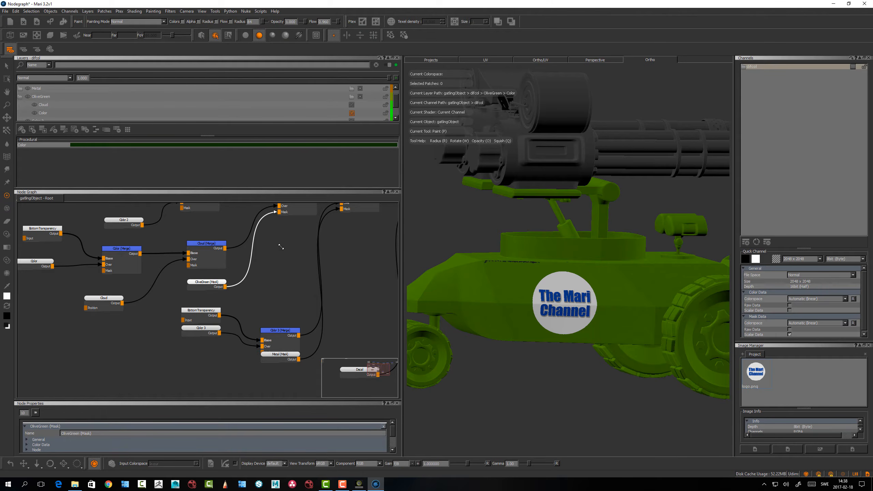
Move the Metal group's Color node clear below its Bottom Transparency node and place Metal (Mask) beside the OliveGreen (Mask) node
{"action": "right_click_drag", "start_coordinate": [280, 246], "coordinate": [288, 256], "text": "alt"}
{"action": "middle_click_drag", "start_coordinate": [288, 256], "coordinate": [274, 303], "text": "alt"}
{"action": "left_click_drag", "start_coordinate": [279, 248], "coordinate": [276, 246]}
{"action": "left_click", "coordinate": [257, 338]}
{"action": "middle_click_drag", "start_coordinate": [221, 285], "coordinate": [180, 274], "text": "alt"}
{"action": "right_click_drag", "start_coordinate": [183, 277], "coordinate": [214, 296], "text": "alt"}
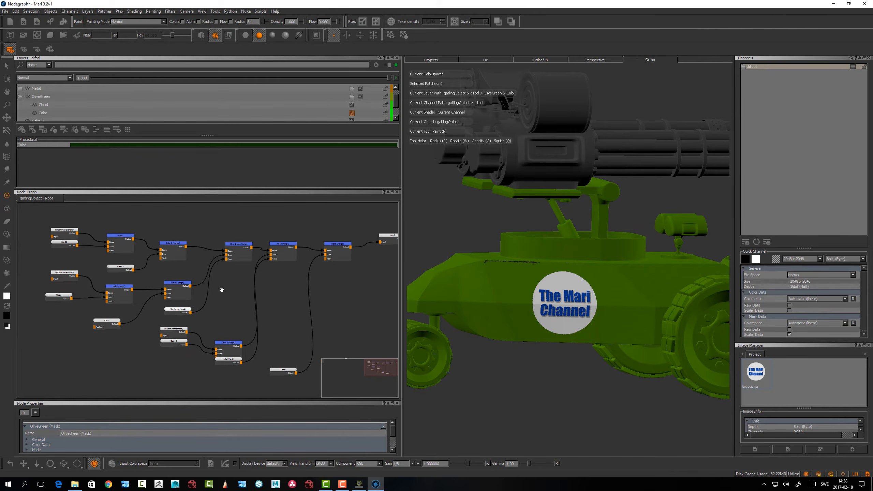
{"action": "middle_click_drag", "start_coordinate": [221, 290], "coordinate": [196, 256], "text": "alt"}
{"action": "right_click_drag", "start_coordinate": [215, 270], "coordinate": [182, 271], "text": "alt"}
{"action": "middle_click_drag", "start_coordinate": [204, 278], "coordinate": [196, 293]}
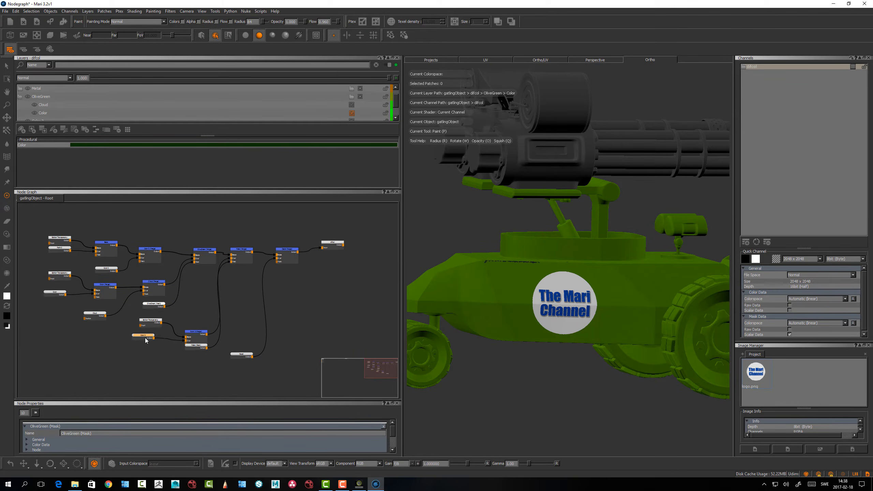
{"action": "left_click_drag", "start_coordinate": [151, 324], "coordinate": [146, 324]}
{"action": "left_click_drag", "start_coordinate": [200, 333], "coordinate": [192, 305]}
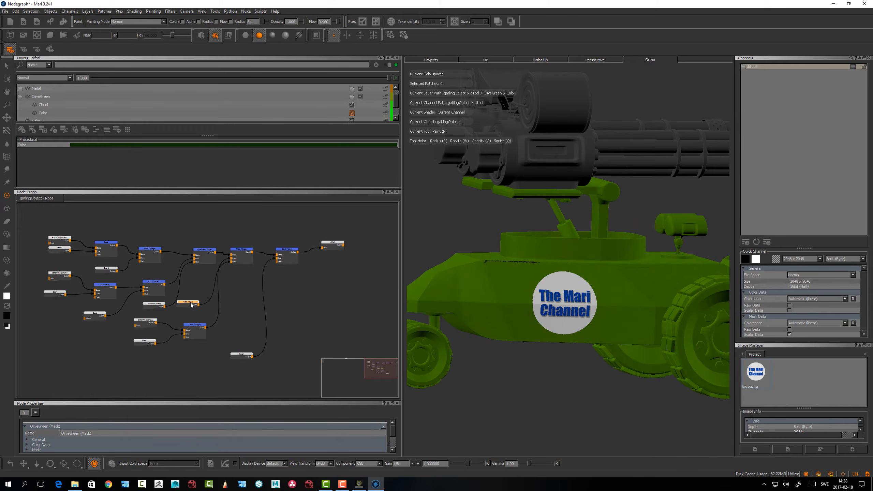
Create a Backdrop node and enlarge it until it encloses the whole difcol node network
{"action": "middle_click_drag", "start_coordinate": [254, 209], "coordinate": [201, 312]}
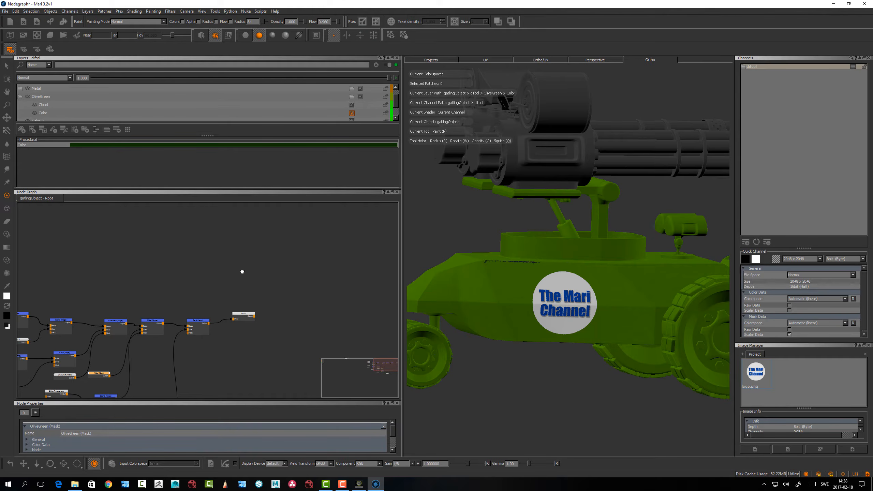
{"action": "middle_click_drag", "start_coordinate": [234, 256], "coordinate": [292, 176]}
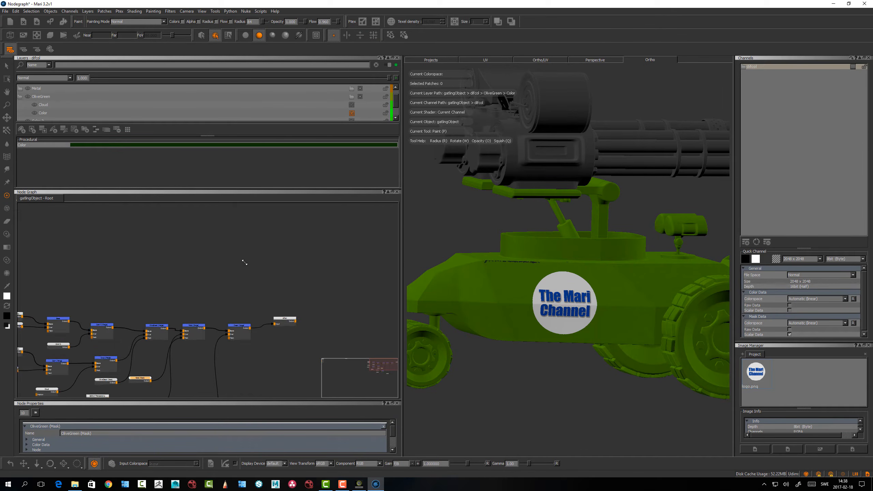
{"action": "scroll", "coordinate": [243, 259], "scroll_direction": "down", "scroll_amount": 3}
{"action": "middle_click_drag", "start_coordinate": [202, 277], "coordinate": [177, 239]}
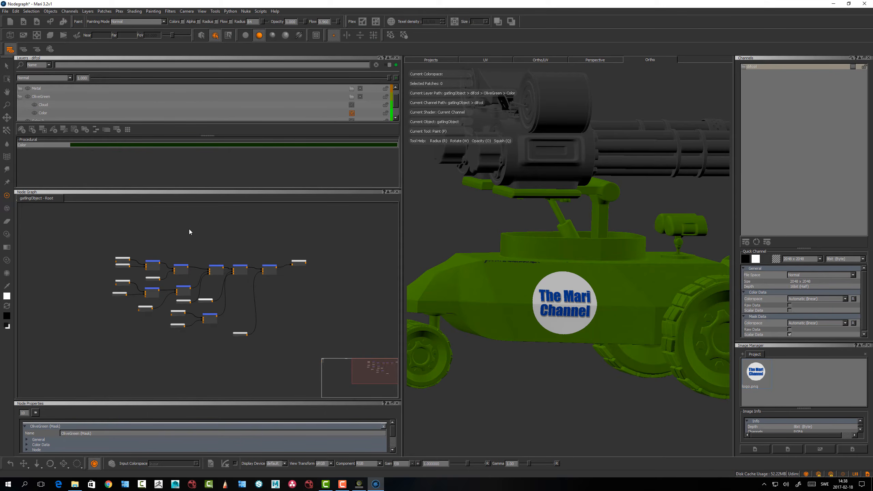
{"action": "key", "text": "Tab"}
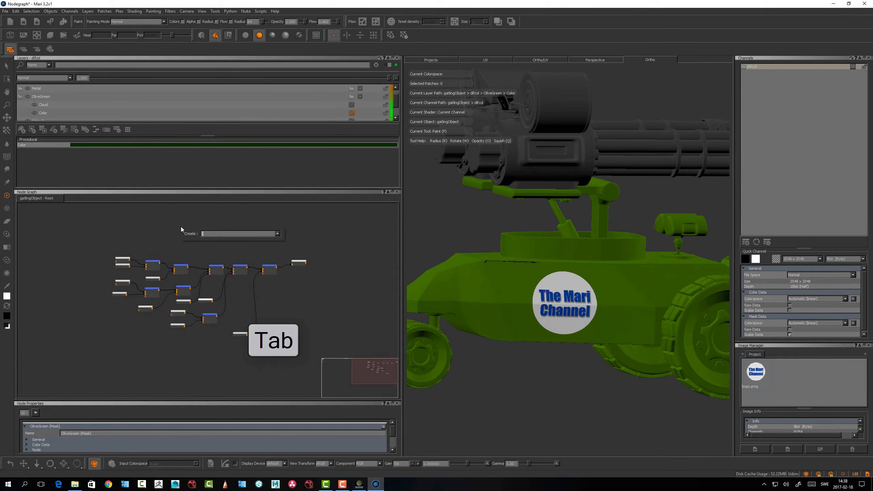
{"action": "type", "text": "b"}
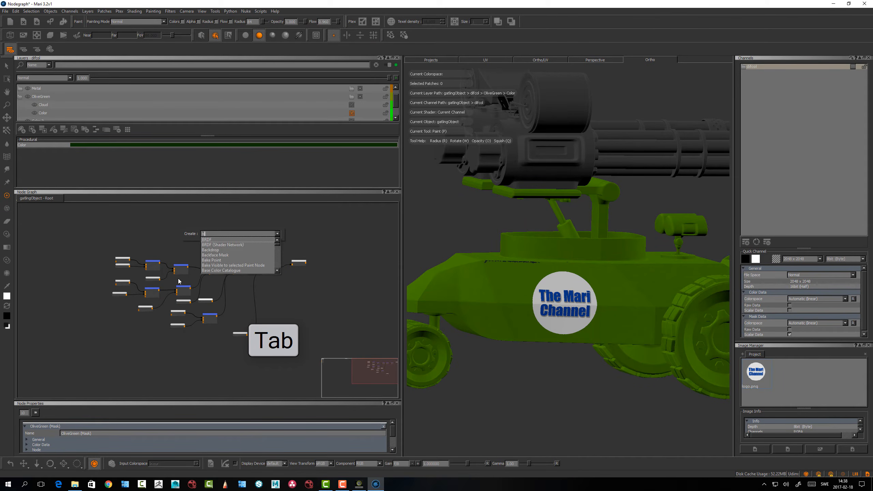
{"action": "type", "text": "a"}
{"action": "key", "text": "Down"}
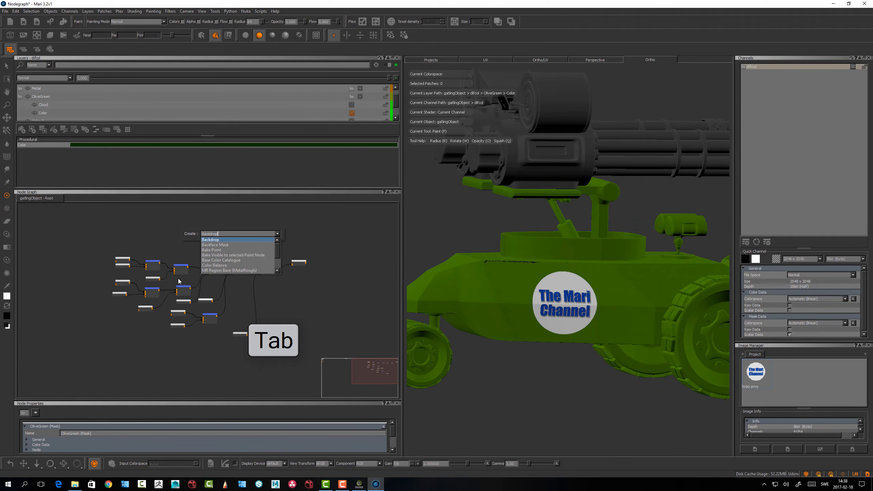
{"action": "key", "text": "BackSpace"}
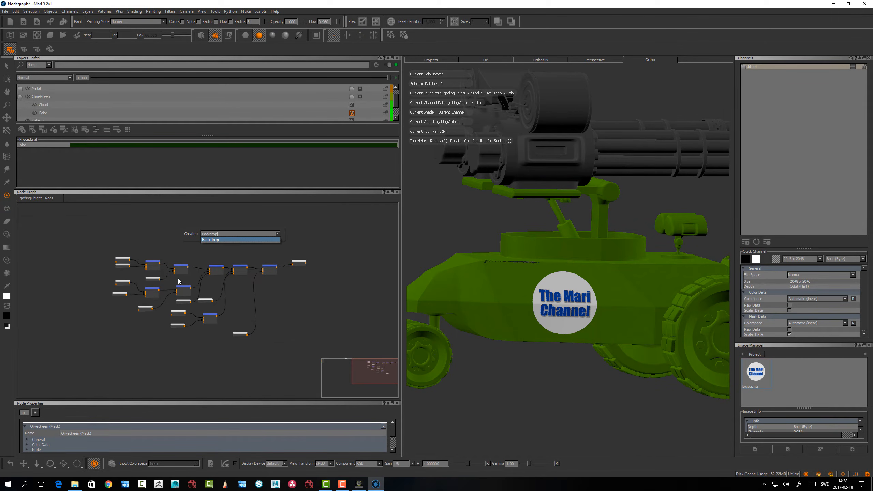
{"action": "left_click", "coordinate": [210, 240]}
{"action": "left_click_drag", "start_coordinate": [185, 296], "coordinate": [354, 375]}
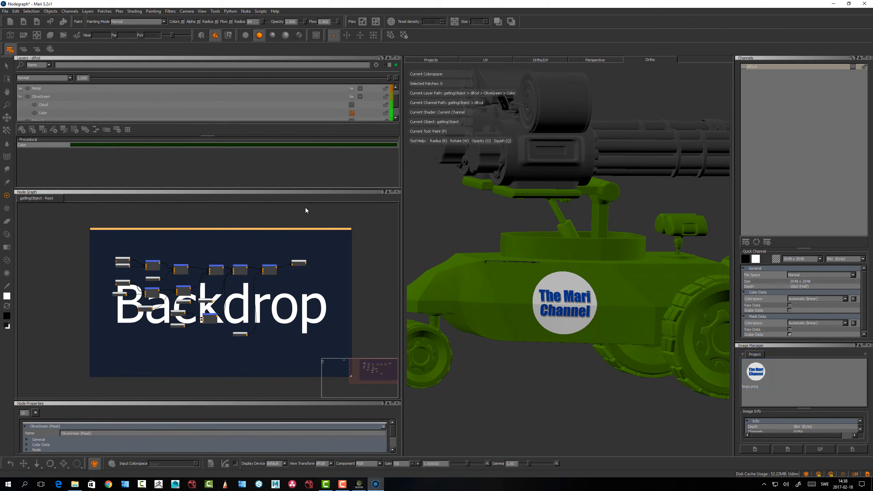
Move the backdrop together with the nodes it encloses, and close the Layers palette to give the node graph more space
{"action": "left_click_drag", "start_coordinate": [303, 229], "coordinate": [234, 237]}
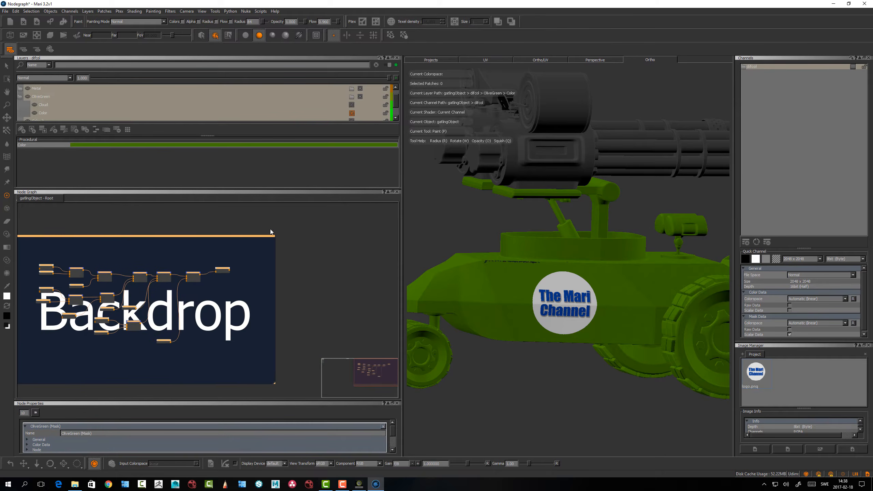
{"action": "right_click_drag", "start_coordinate": [315, 247], "coordinate": [97, 222], "text": "alt"}
{"action": "middle_click_drag", "start_coordinate": [241, 249], "coordinate": [32, 356]}
{"action": "middle_click_drag", "start_coordinate": [236, 265], "coordinate": [262, 262]}
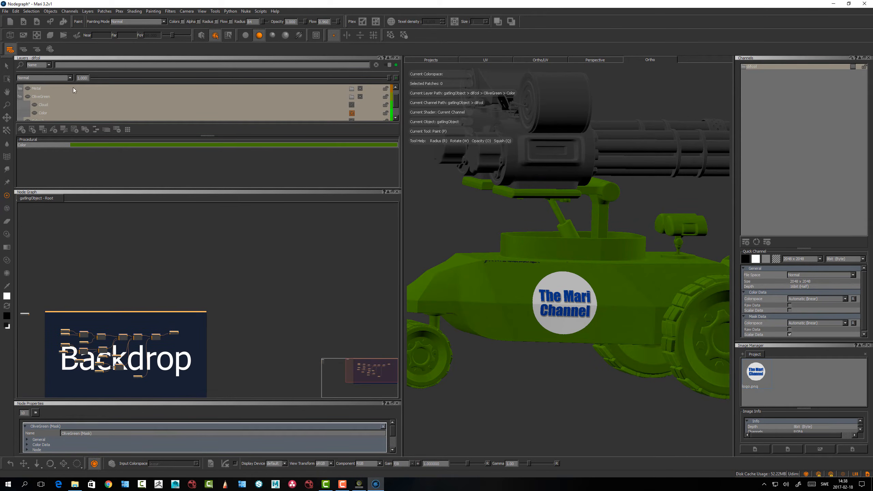
{"action": "left_click", "coordinate": [397, 58]}
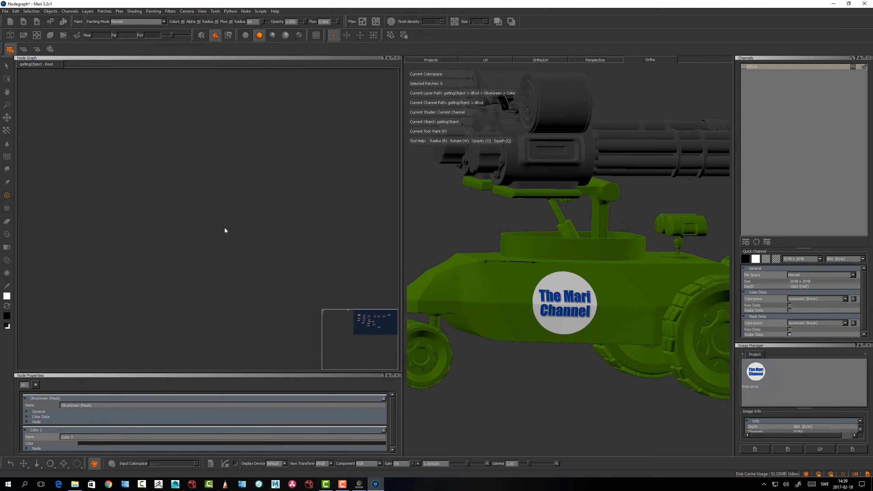
Create a Channel node named Mychannel in an empty area of the graph, keeping the default channel settings
{"action": "key", "text": "Tab"}
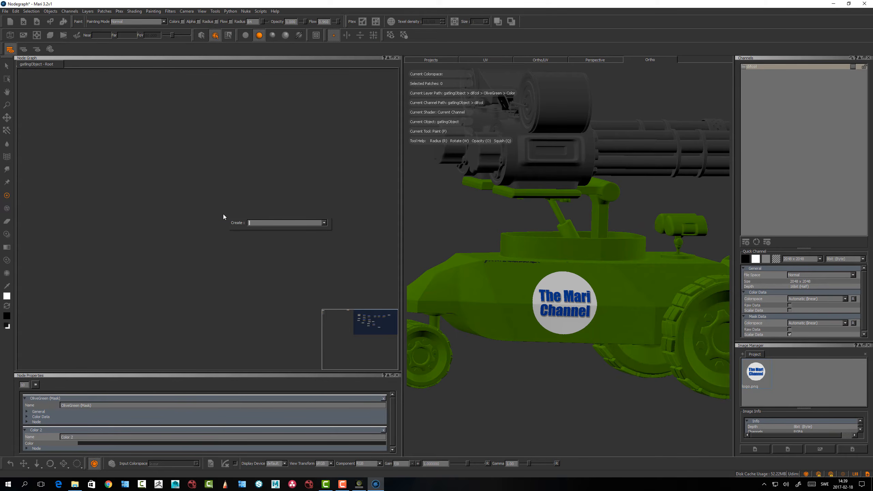
{"action": "type", "text": "ch"}
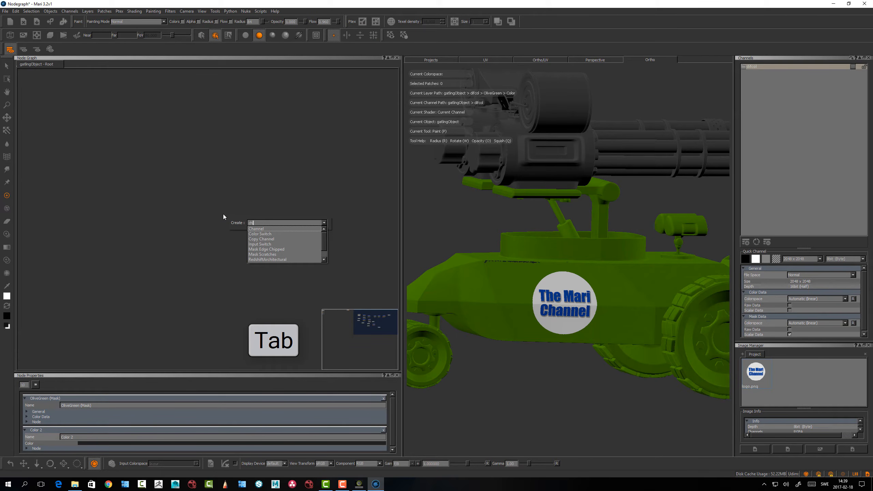
{"action": "key", "text": "Down"}
{"action": "key", "text": "Return"}
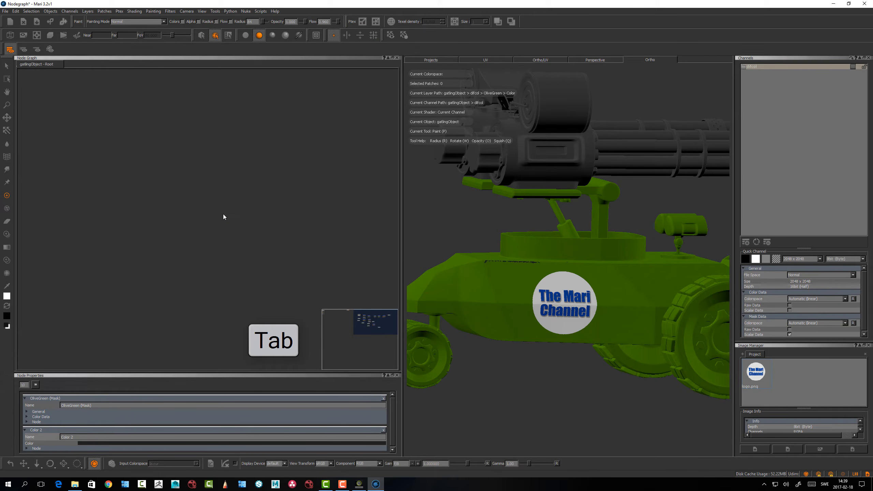
{"action": "left_click_drag", "start_coordinate": [440, 185], "coordinate": [238, 180]}
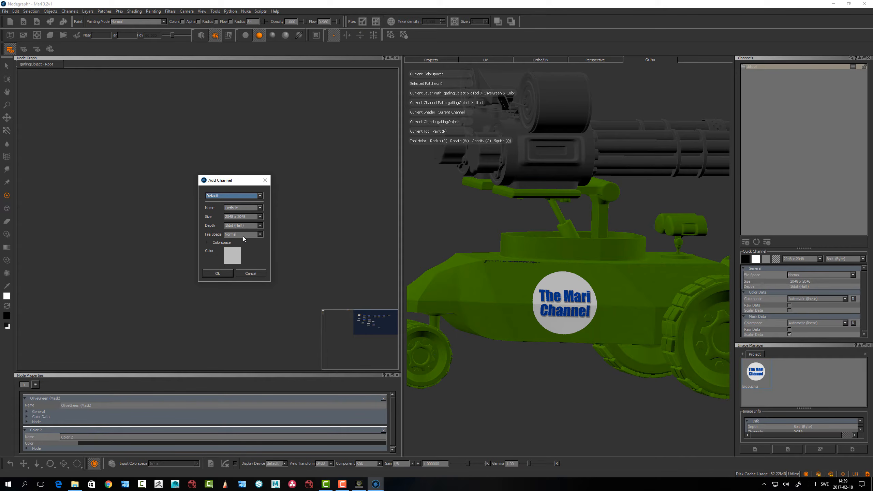
{"action": "left_click_drag", "start_coordinate": [227, 178], "coordinate": [232, 176]}
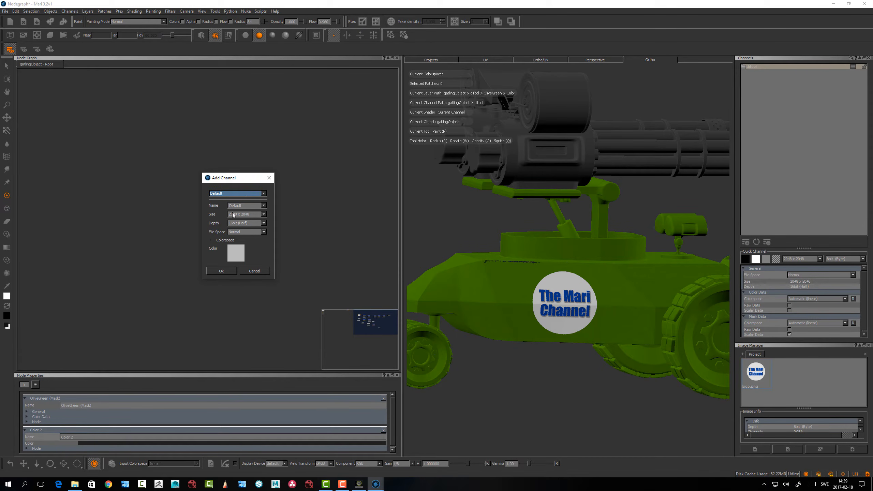
{"action": "key", "text": "Tab"}
{"action": "type", "text": "Mychannel"}
{"action": "left_click", "coordinate": [221, 271]}
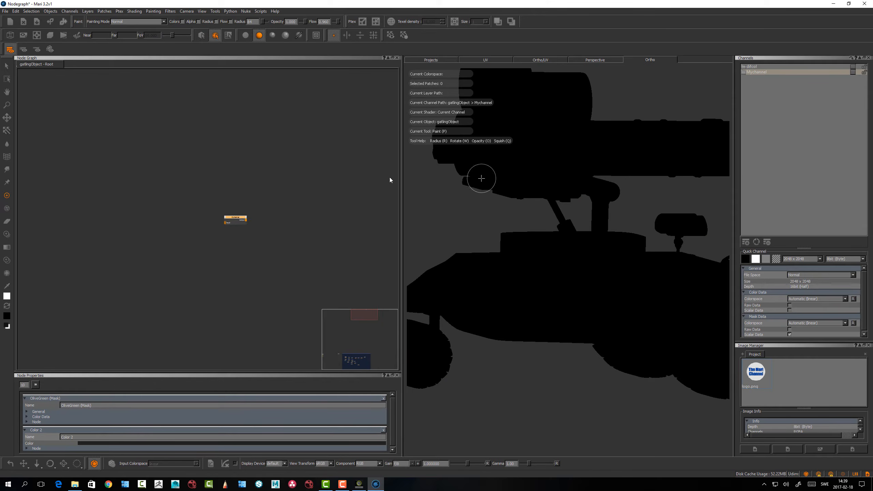
Nudge the Mychannel node and connect its output to the Viewer node
{"action": "scroll", "coordinate": [231, 210], "scroll_direction": "up", "scroll_amount": 5}
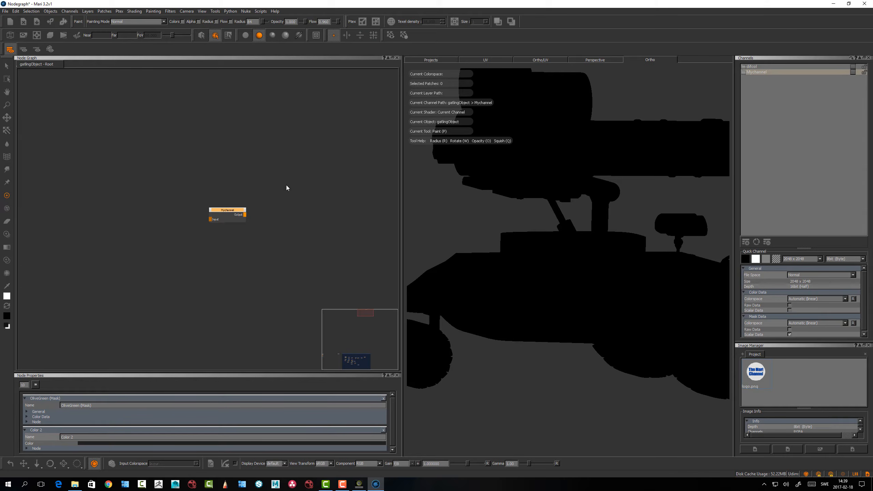
{"action": "left_click_drag", "start_coordinate": [234, 215], "coordinate": [236, 220]}
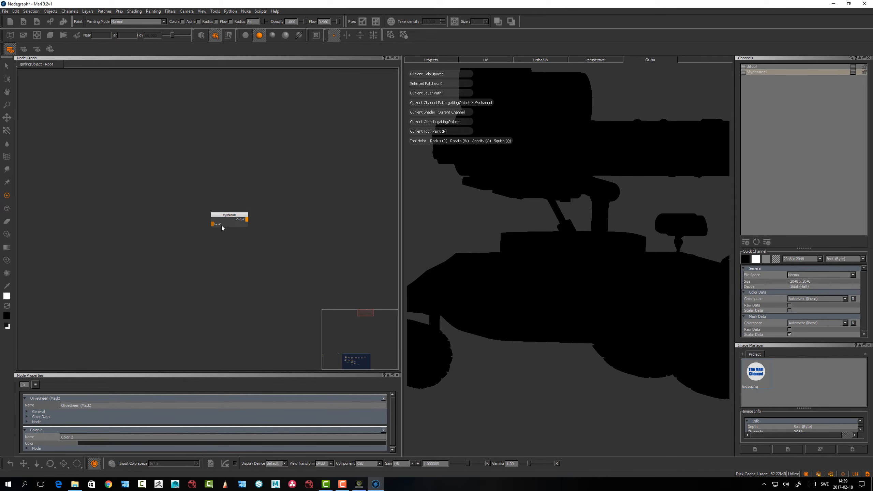
{"action": "left_click", "coordinate": [234, 216]}
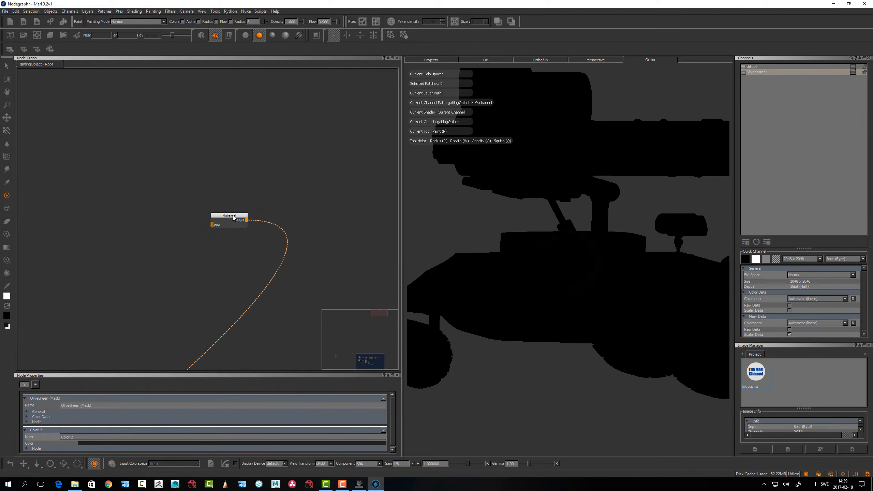
Find the distant Viewer node and bring it across the graph to sit beside the Mychannel node
{"action": "right_click_drag", "start_coordinate": [249, 195], "coordinate": [172, 197], "text": "alt"}
{"action": "middle_click_drag", "start_coordinate": [185, 259], "coordinate": [265, 104], "text": "alt"}
{"action": "right_click_drag", "start_coordinate": [224, 206], "coordinate": [114, 195], "text": "alt"}
{"action": "middle_click_drag", "start_coordinate": [229, 209], "coordinate": [385, 112], "text": "alt"}
{"action": "middle_click_drag", "start_coordinate": [141, 343], "coordinate": [279, 173], "text": "alt"}
{"action": "right_click_drag", "start_coordinate": [270, 210], "coordinate": [221, 238], "text": "alt"}
{"action": "left_click_drag", "start_coordinate": [178, 245], "coordinate": [381, 128]}
{"action": "right_click_drag", "start_coordinate": [306, 155], "coordinate": [265, 193], "text": "alt"}
{"action": "middle_click_drag", "start_coordinate": [355, 150], "coordinate": [154, 327], "text": "alt"}
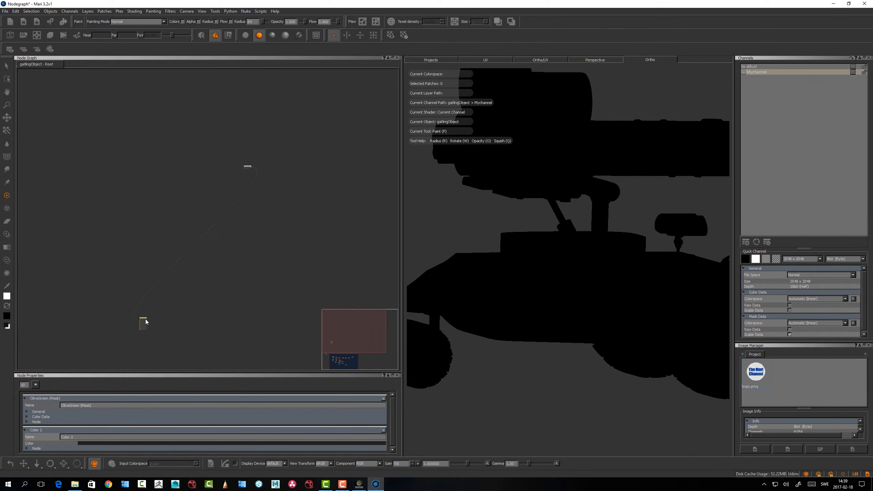
{"action": "left_click", "coordinate": [221, 258]}
{"action": "right_click_drag", "start_coordinate": [150, 310], "coordinate": [310, 225], "text": "alt"}
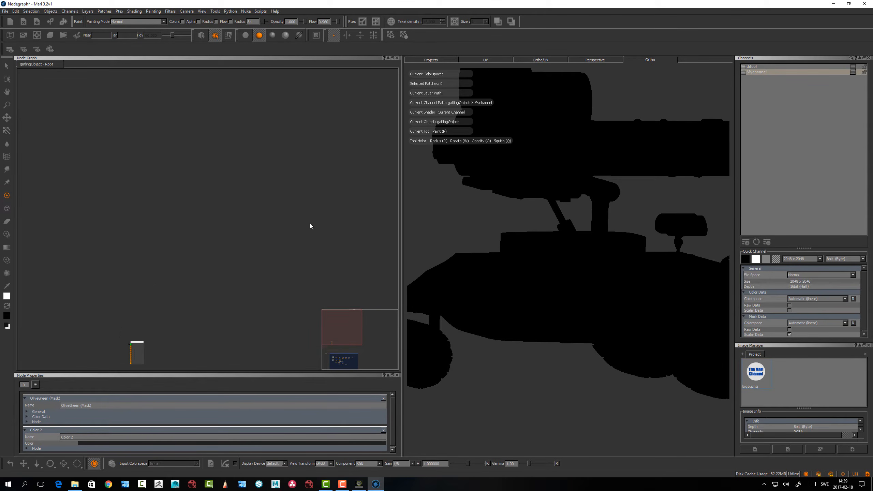
{"action": "left_click_drag", "start_coordinate": [135, 343], "coordinate": [271, 224]}
{"action": "right_click_drag", "start_coordinate": [281, 190], "coordinate": [360, 209], "text": "alt"}
{"action": "middle_click_drag", "start_coordinate": [256, 222], "coordinate": [261, 187], "text": "alt"}
{"action": "right_click_drag", "start_coordinate": [262, 187], "coordinate": [389, 152], "text": "alt"}
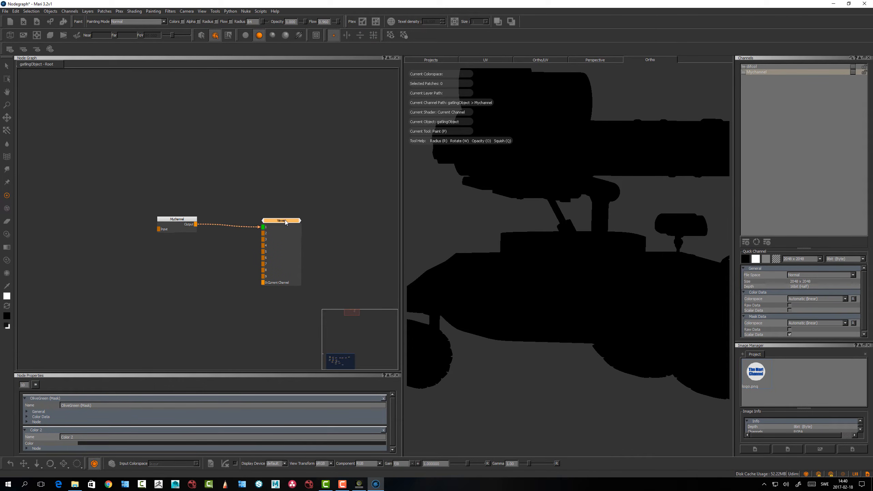
Leave a little more room between Mychannel and the Viewer, and view the Mychannel node through Viewer input 1
{"action": "middle_click_drag", "start_coordinate": [178, 258], "coordinate": [225, 274]}
{"action": "left_click_drag", "start_coordinate": [331, 237], "coordinate": [334, 236]}
{"action": "left_click", "coordinate": [223, 236]}
{"action": "key", "text": "1"}
{"action": "left_click_drag", "start_coordinate": [223, 236], "coordinate": [219, 237]}
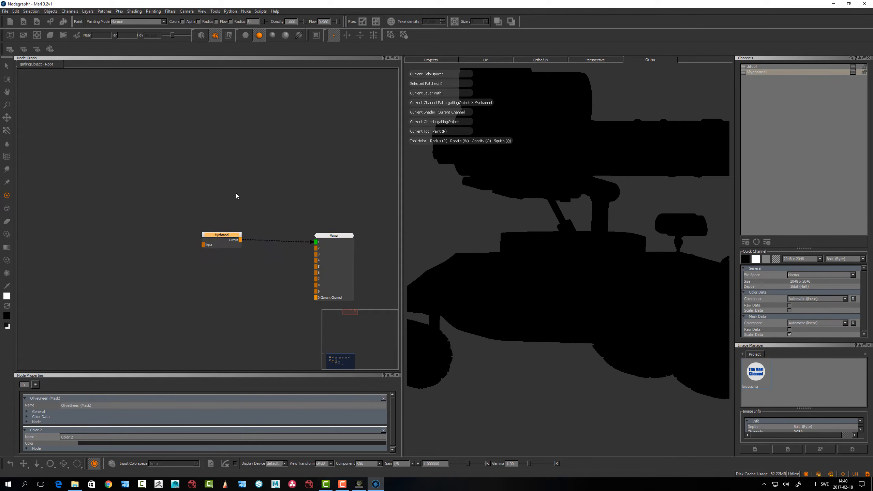
Create a Color node in the empty space before the Mychannel node's input
{"action": "middle_click_drag", "start_coordinate": [169, 170], "coordinate": [274, 168]}
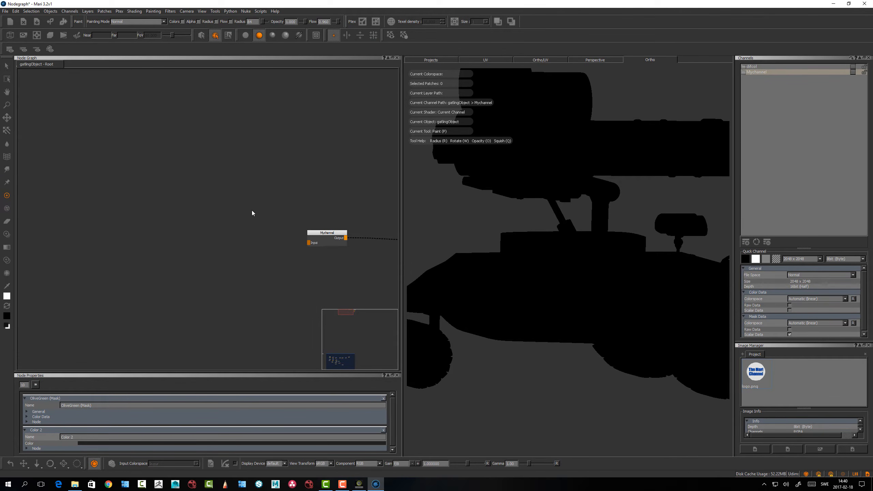
{"action": "middle_click_drag", "start_coordinate": [251, 211], "coordinate": [195, 217]}
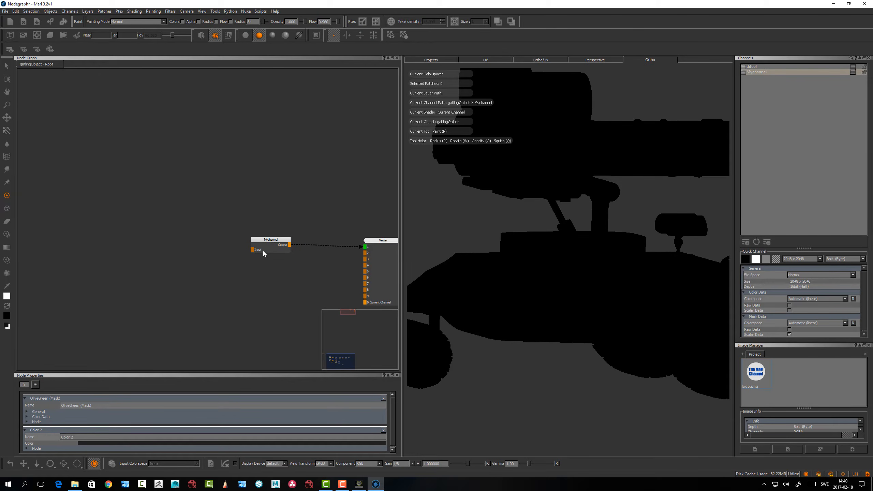
{"action": "left_click", "coordinate": [268, 239]}
{"action": "middle_click_drag", "start_coordinate": [278, 242], "coordinate": [309, 251]}
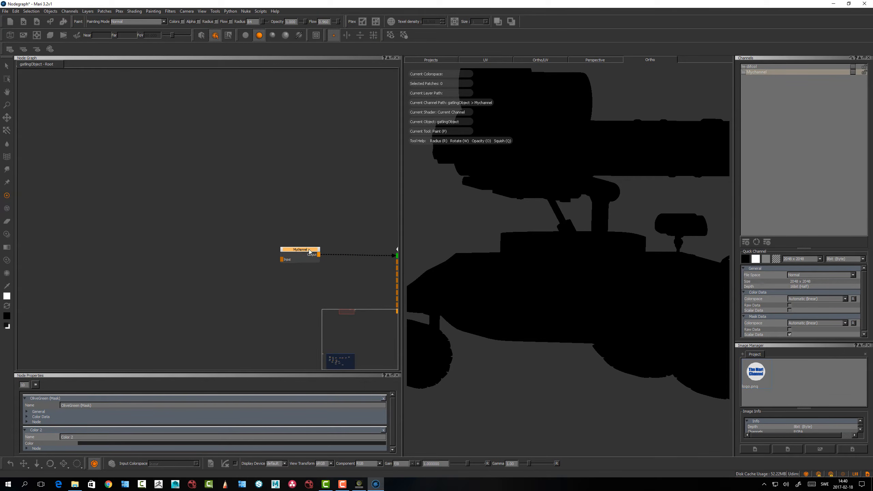
{"action": "left_click", "coordinate": [192, 276]}
{"action": "key", "text": "Tab"}
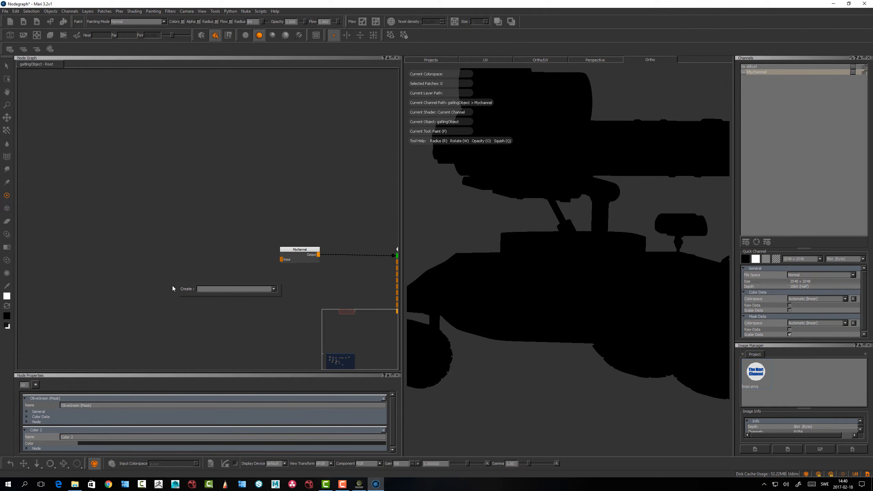
{"action": "type", "text": "color"}
{"action": "key", "text": "Return"}
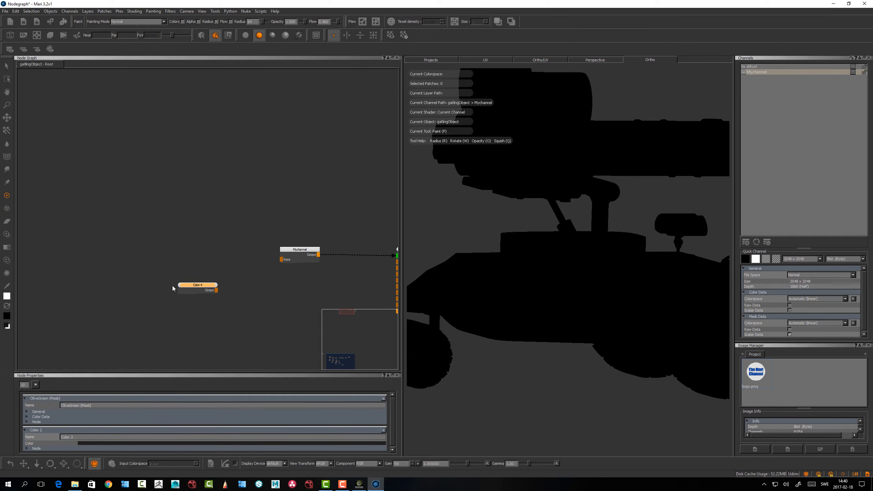
Move the new Color node and the Mychannel node far apart to make room for nodes between them
{"action": "left_click_drag", "start_coordinate": [199, 285], "coordinate": [103, 264]}
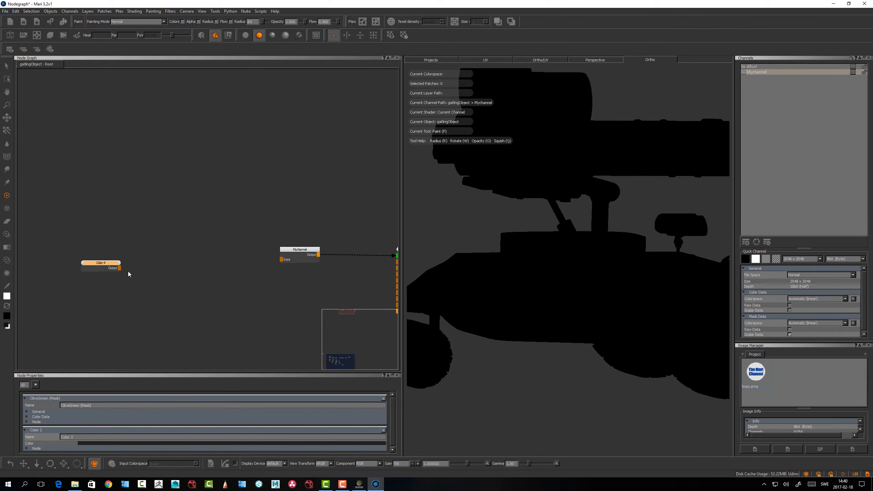
{"action": "left_click_drag", "start_coordinate": [303, 249], "coordinate": [341, 250]}
{"action": "middle_click_drag", "start_coordinate": [105, 255], "coordinate": [248, 282]}
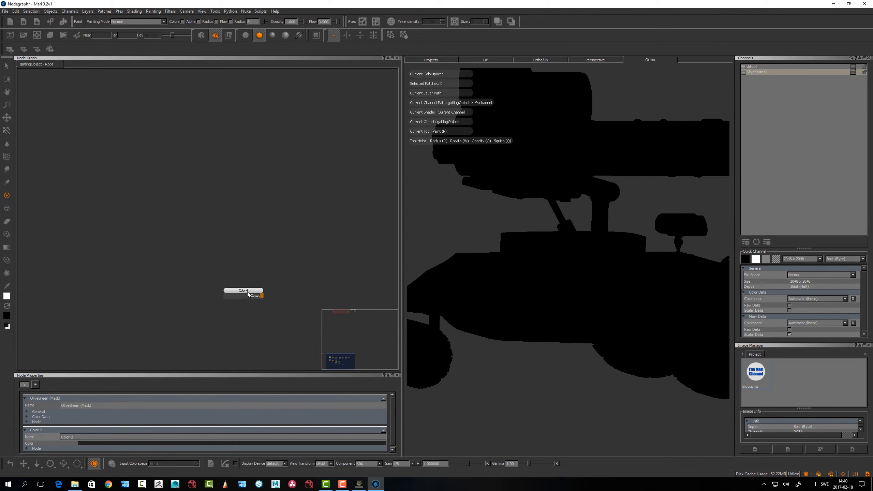
{"action": "left_click_drag", "start_coordinate": [247, 291], "coordinate": [50, 269]}
{"action": "scroll", "coordinate": [206, 254], "scroll_direction": "down", "scroll_amount": 5}
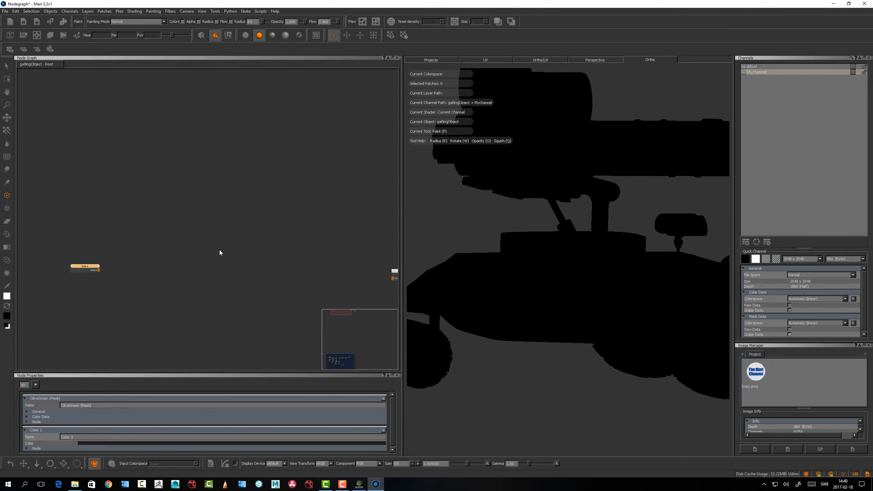
Bring the Color 4 node close to the Mychannel node and connect its output to Mychannel's input
{"action": "left_click_drag", "start_coordinate": [31, 257], "coordinate": [325, 293]}
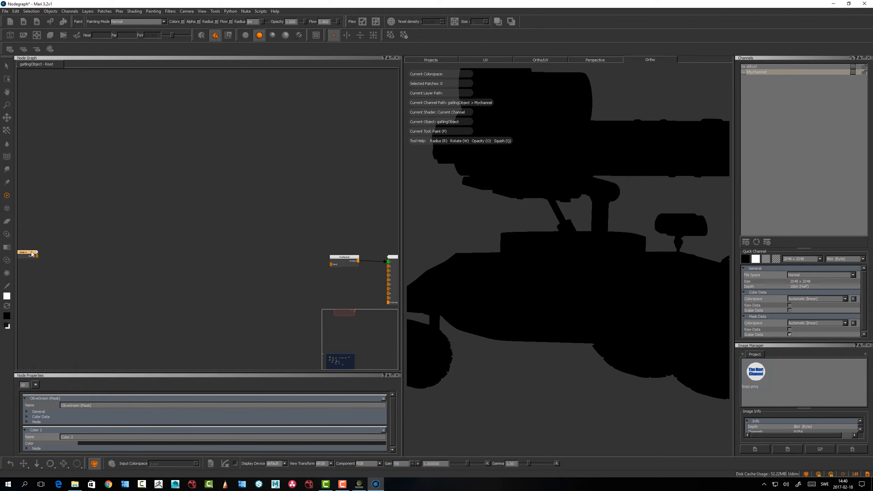
{"action": "left_click_drag", "start_coordinate": [31, 254], "coordinate": [296, 260]}
{"action": "right_click_drag", "start_coordinate": [285, 252], "coordinate": [334, 256], "text": "alt"}
{"action": "middle_click_drag", "start_coordinate": [334, 257], "coordinate": [165, 215], "text": "alt"}
{"action": "right_click_drag", "start_coordinate": [244, 234], "coordinate": [354, 227], "text": "alt"}
{"action": "left_click_drag", "start_coordinate": [179, 234], "coordinate": [177, 228]}
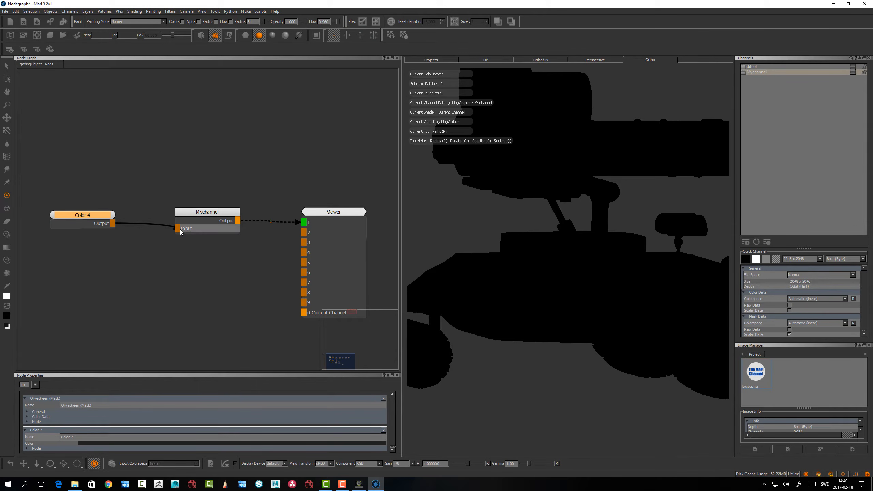
Move Color 4 well away from Mychannel and set its color to a dark grey of about 0.037 in red, green and blue
{"action": "left_click_drag", "start_coordinate": [97, 217], "coordinate": [54, 232]}
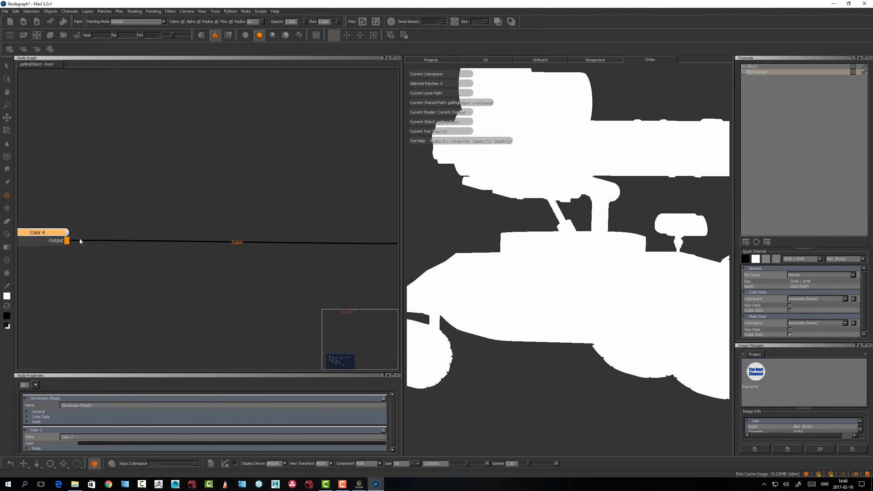
{"action": "double_click", "coordinate": [51, 233]}
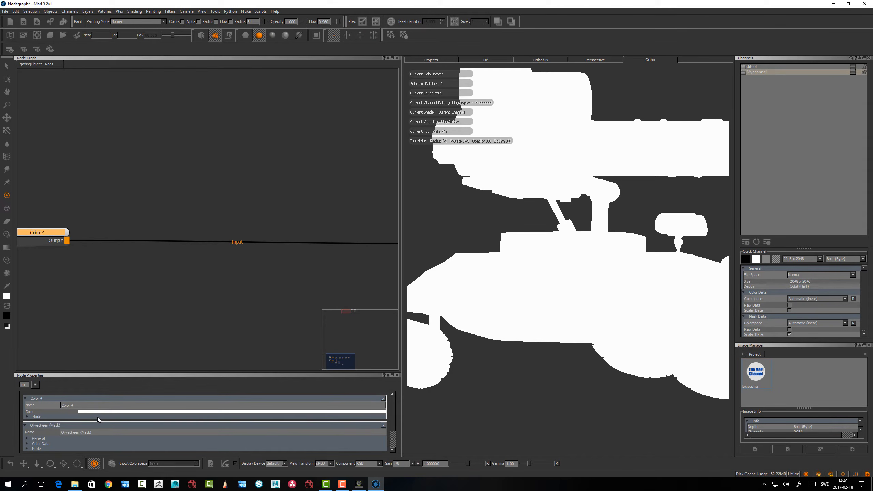
{"action": "left_click", "coordinate": [104, 412]}
{"action": "left_click_drag", "start_coordinate": [410, 277], "coordinate": [393, 285]}
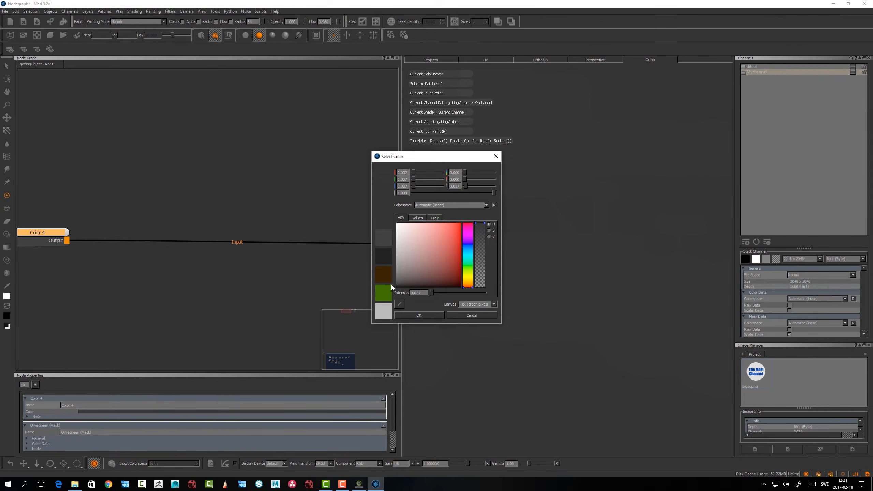
{"action": "left_click", "coordinate": [401, 318]}
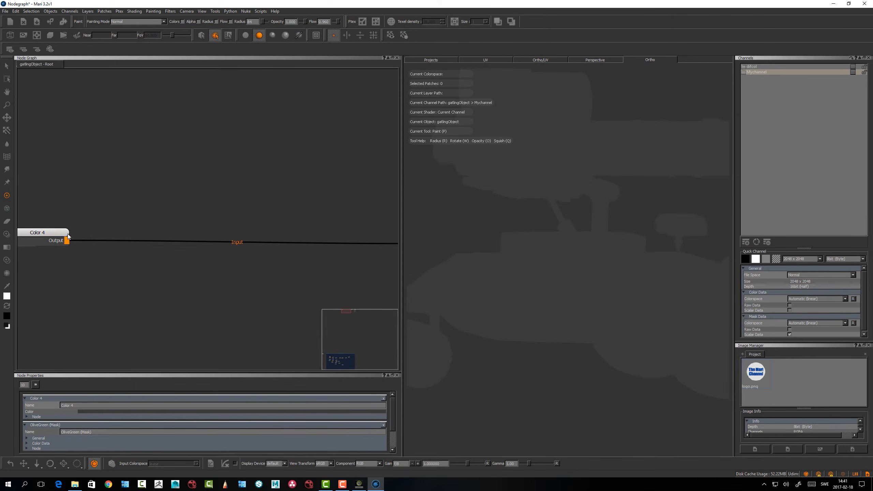
Insert a Merge node on the connection between Color 4 and Mychannel, with Color 4 feeding its Base input
{"action": "left_click_drag", "start_coordinate": [64, 234], "coordinate": [59, 232]}
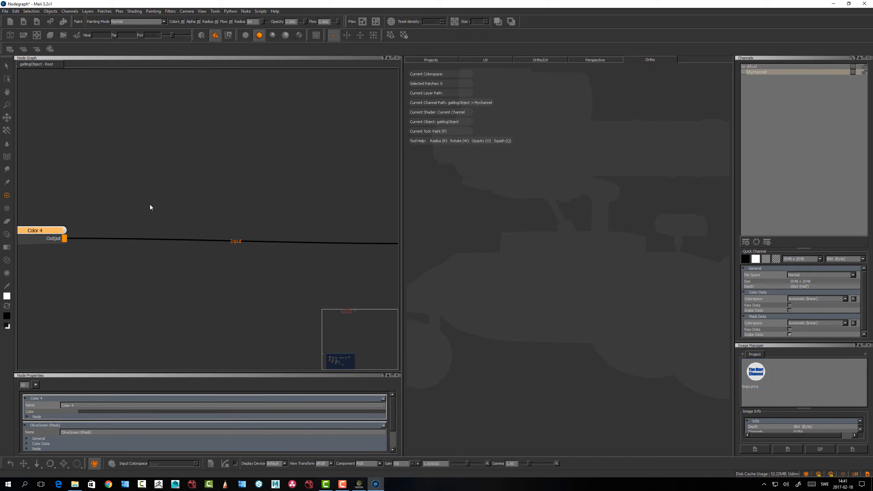
{"action": "mouse_move", "coordinate": [48, 231]}
{"action": "left_mouse_down"}
{"action": "mouse_move", "coordinate": [67, 232]}
{"action": "mouse_move", "coordinate": [50, 236]}
{"action": "left_mouse_up"}
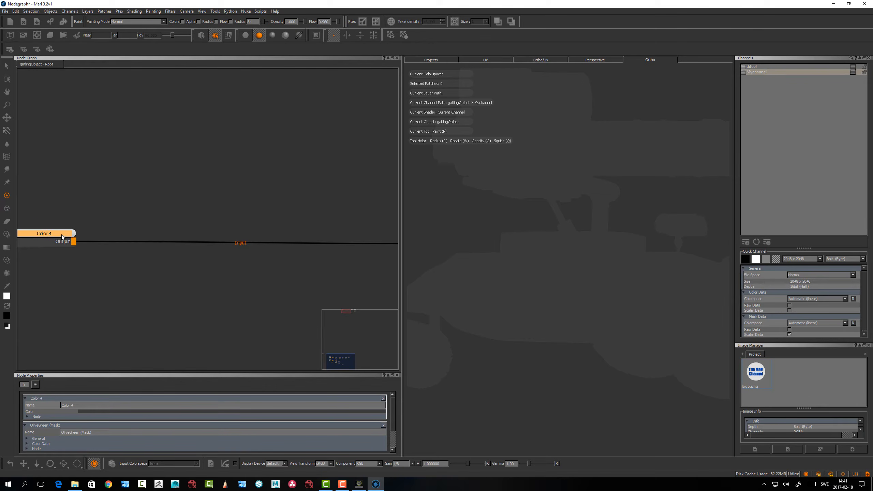
{"action": "left_click_drag", "start_coordinate": [58, 235], "coordinate": [54, 233]}
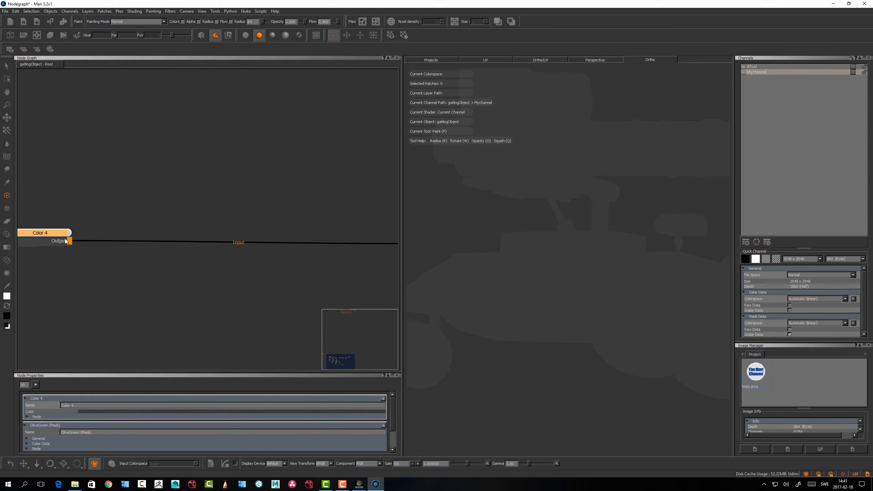
{"action": "key", "text": "m"}
{"action": "left_click_drag", "start_coordinate": [170, 228], "coordinate": [190, 225]}
{"action": "left_click_drag", "start_coordinate": [56, 233], "coordinate": [58, 228]}
{"action": "left_click_drag", "start_coordinate": [189, 228], "coordinate": [198, 225]}
{"action": "middle_click_drag", "start_coordinate": [144, 262], "coordinate": [222, 248]}
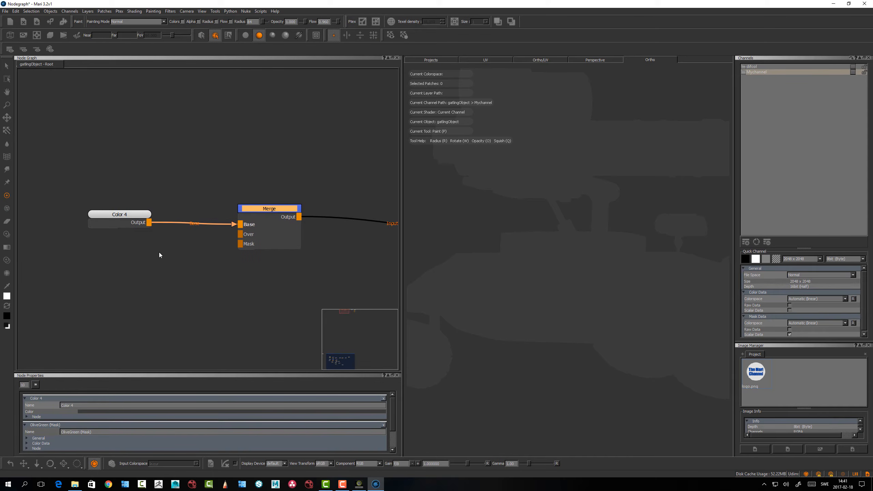
Leave a little more room between the Color 4 node and the Merge node
{"action": "left_click", "coordinate": [150, 292]}
{"action": "left_click_drag", "start_coordinate": [280, 209], "coordinate": [282, 211]}
{"action": "left_click", "coordinate": [165, 294]}
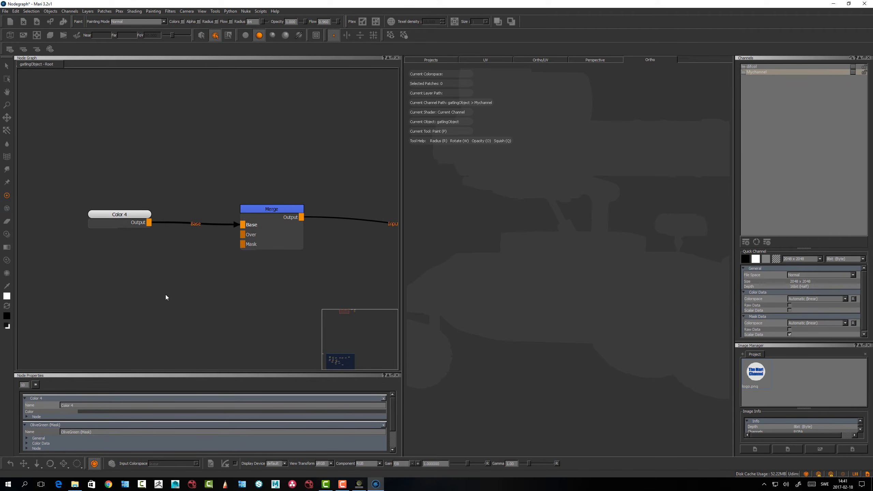
{"action": "left_click_drag", "start_coordinate": [127, 216], "coordinate": [110, 213]}
{"action": "left_click", "coordinate": [133, 292]}
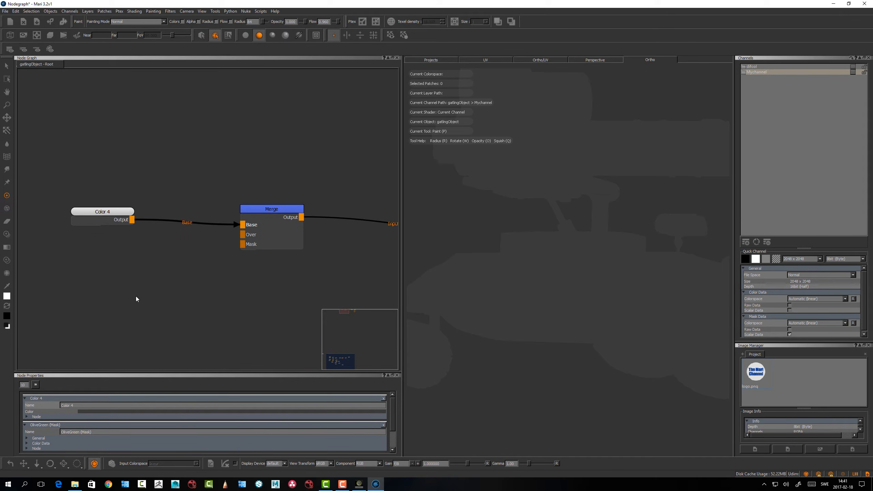
Create a second Color node in the empty space below Color 4 and the Merge node
{"action": "key", "text": "Tab"}
{"action": "type", "text": "c"}
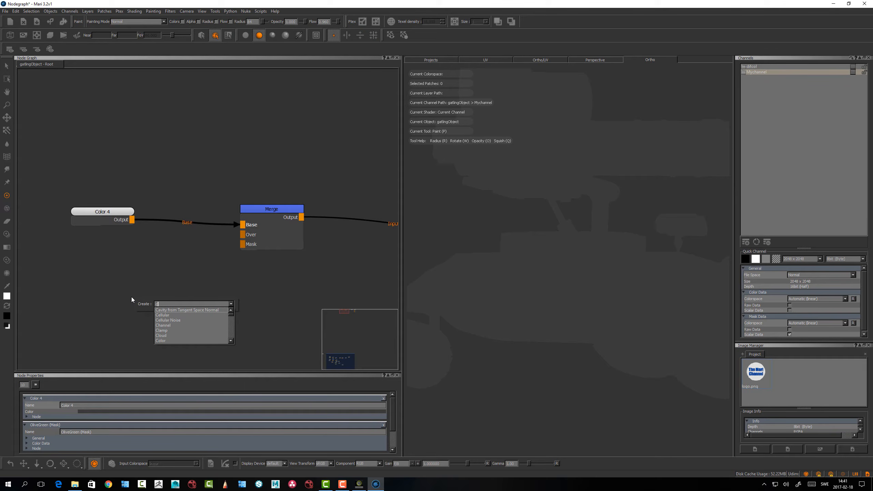
{"action": "type", "text": "olor"}
{"action": "left_click", "coordinate": [168, 310]}
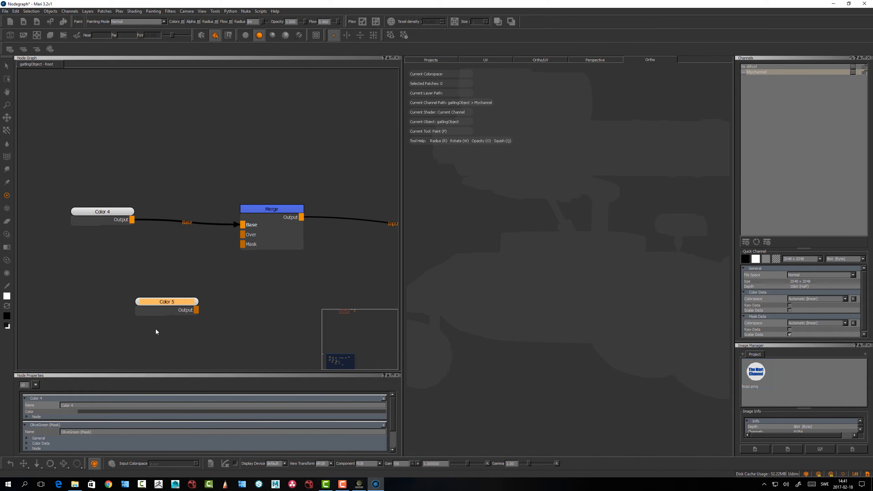
Show the new Color node's properties and undock the Node Properties palette so it floats over the viewport
{"action": "double_click", "coordinate": [161, 302]}
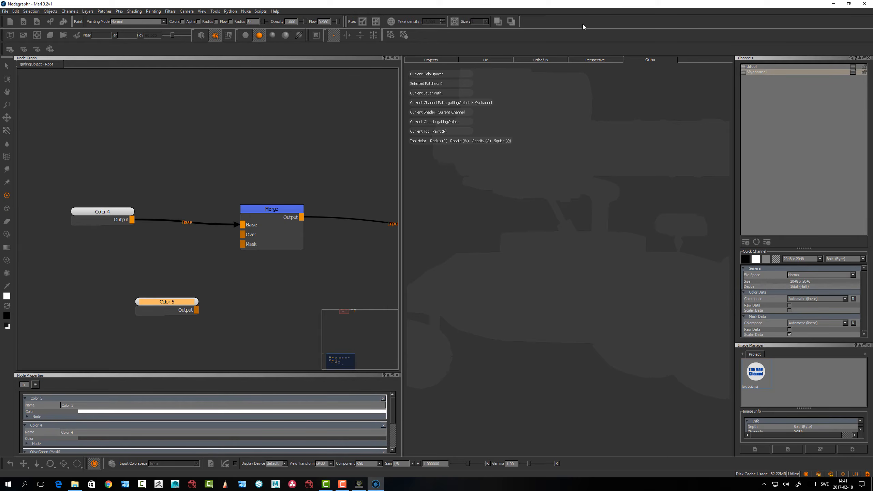
{"action": "left_click_drag", "start_coordinate": [126, 375], "coordinate": [740, 248]}
{"action": "left_click_drag", "start_coordinate": [749, 229], "coordinate": [821, 170]}
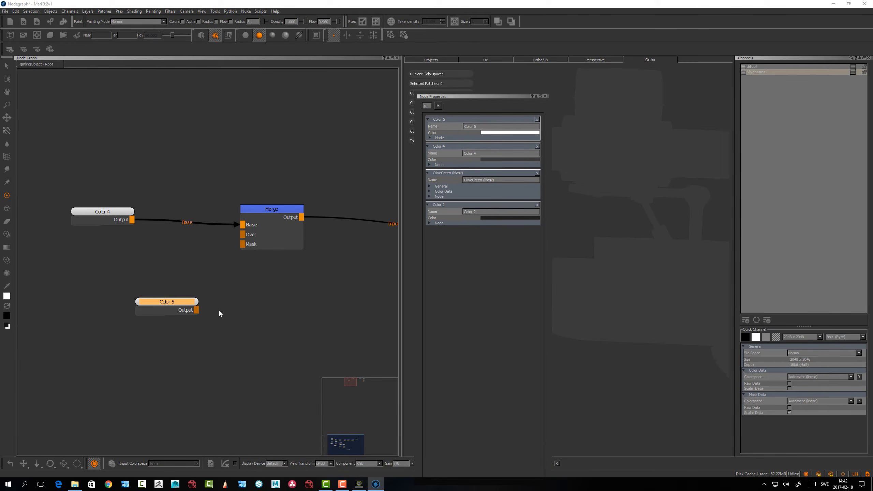
Nudge the new Color node slightly and open the number value above the Node Properties list for editing
{"action": "left_click", "coordinate": [164, 294]}
{"action": "left_click_drag", "start_coordinate": [167, 302], "coordinate": [167, 303]}
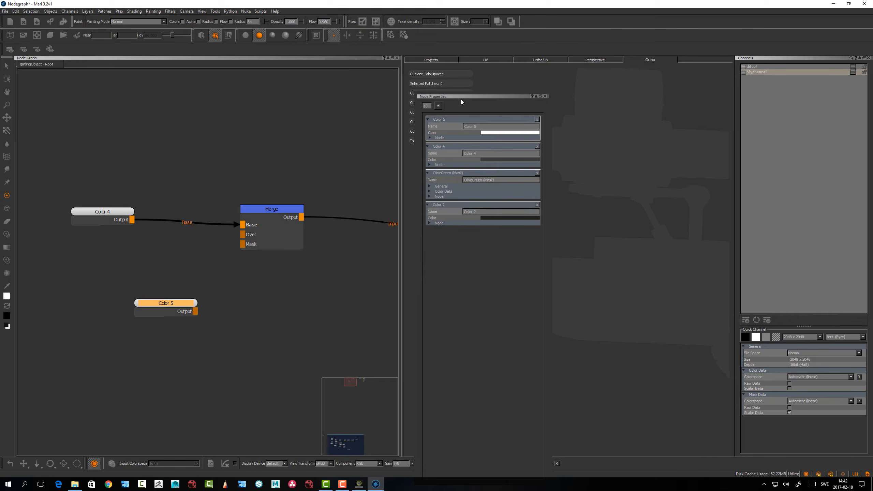
{"action": "double_click", "coordinate": [428, 106]}
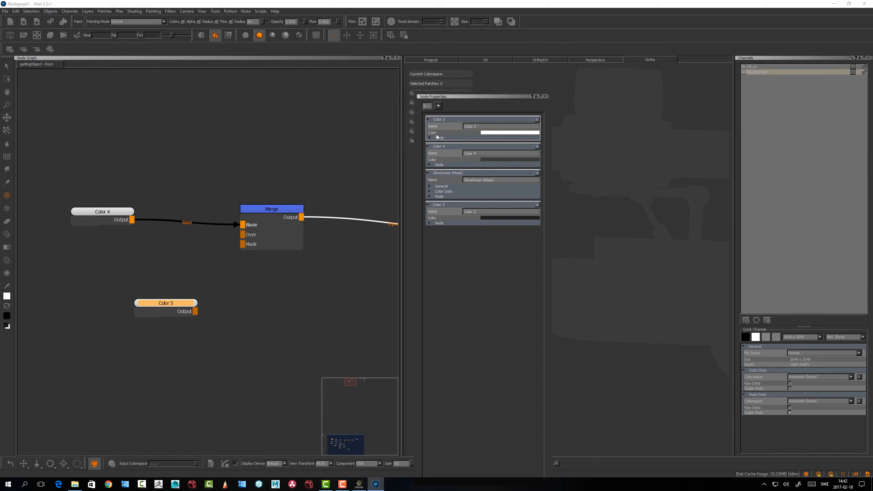
Clear the Node Properties list and show the properties of Color 5, Merge and Color 4 there one after another
{"action": "left_click", "coordinate": [439, 106]}
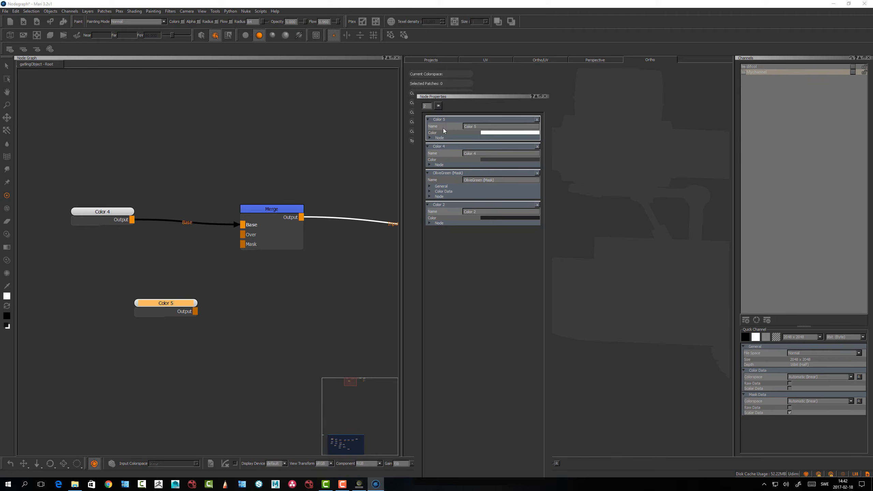
{"action": "double_click", "coordinate": [172, 302]}
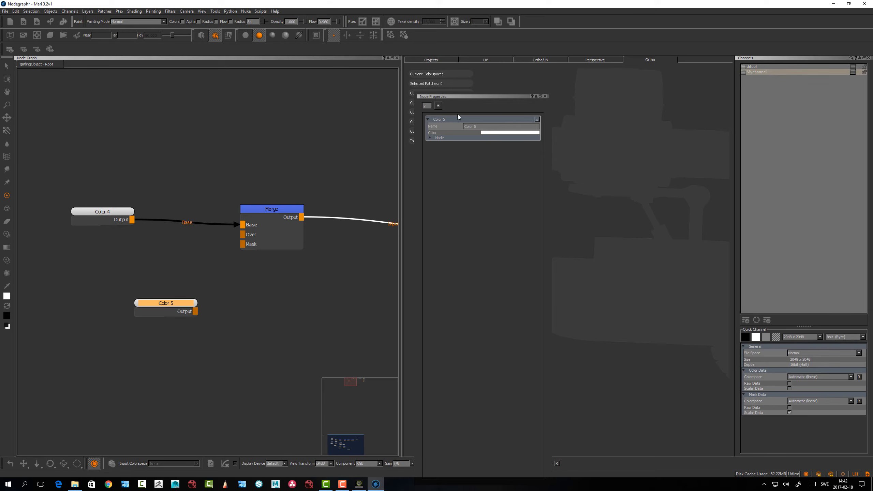
{"action": "double_click", "coordinate": [279, 210]}
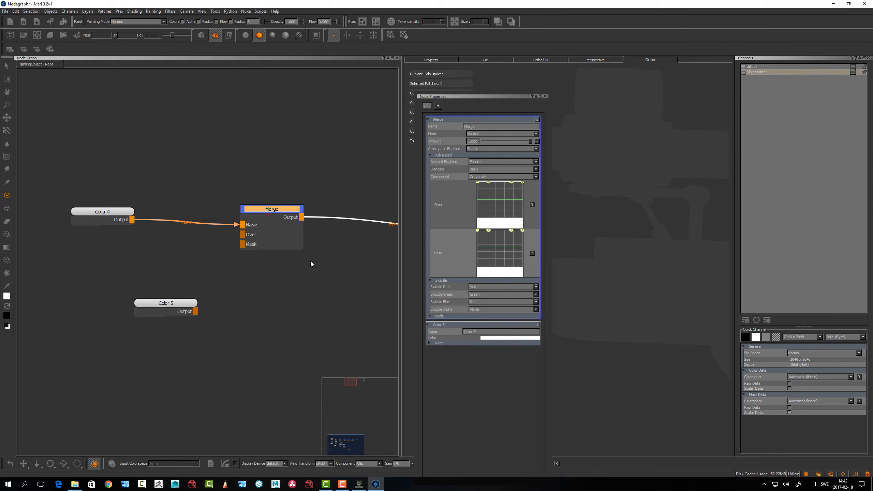
{"action": "left_click_drag", "start_coordinate": [279, 213], "coordinate": [275, 209]}
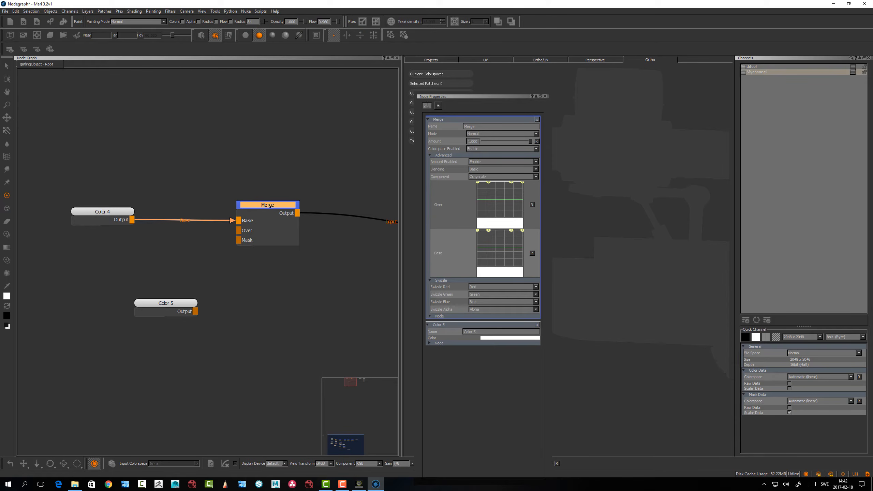
{"action": "left_click", "coordinate": [116, 212]}
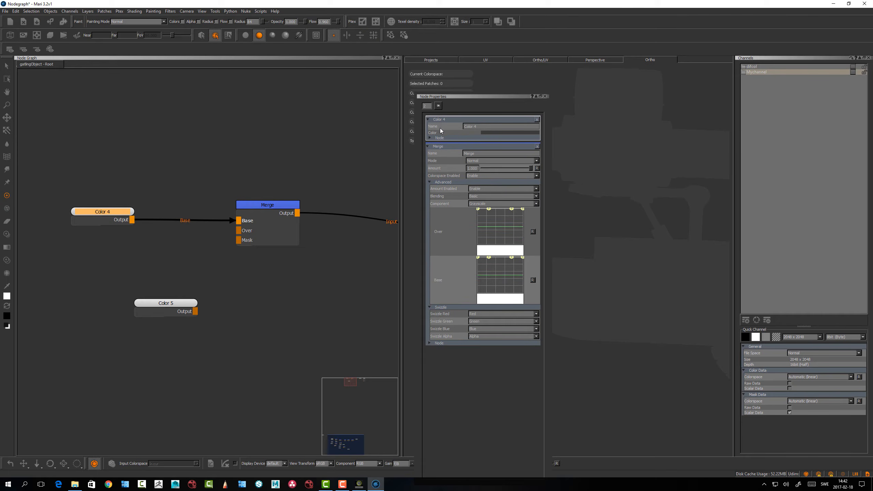
Change the Color 5 node's color to a dark olive green
{"action": "left_click", "coordinate": [187, 300]}
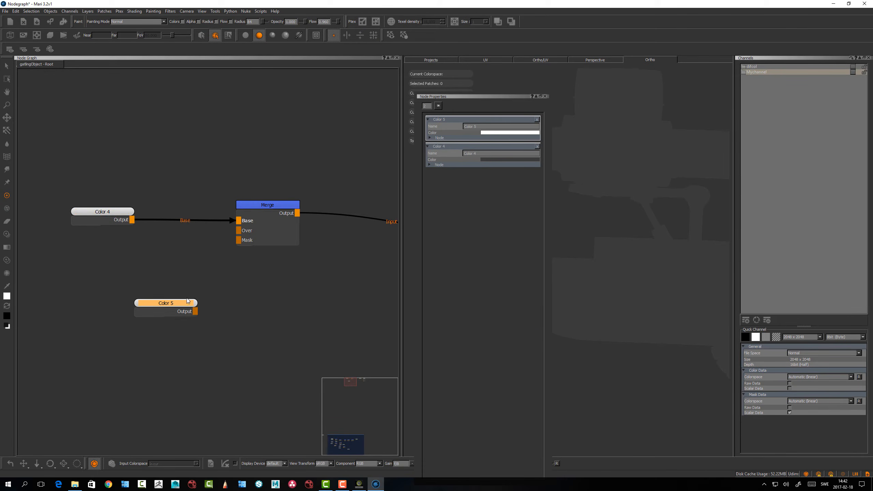
{"action": "left_click", "coordinate": [485, 137]}
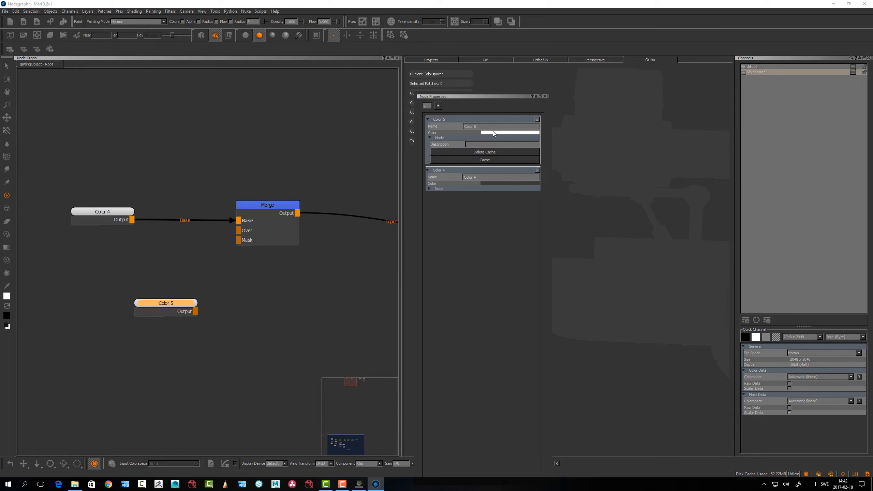
{"action": "left_click", "coordinate": [490, 132]}
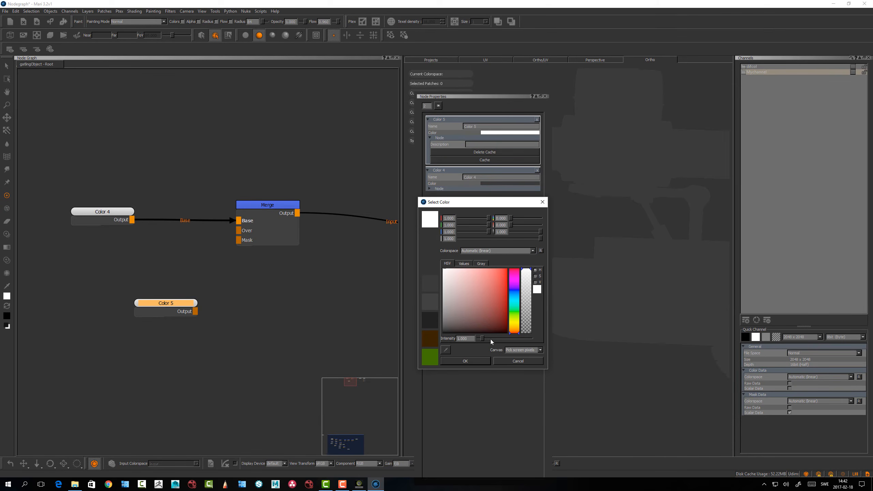
{"action": "left_click", "coordinate": [504, 361]}
{"action": "left_click", "coordinate": [486, 133]}
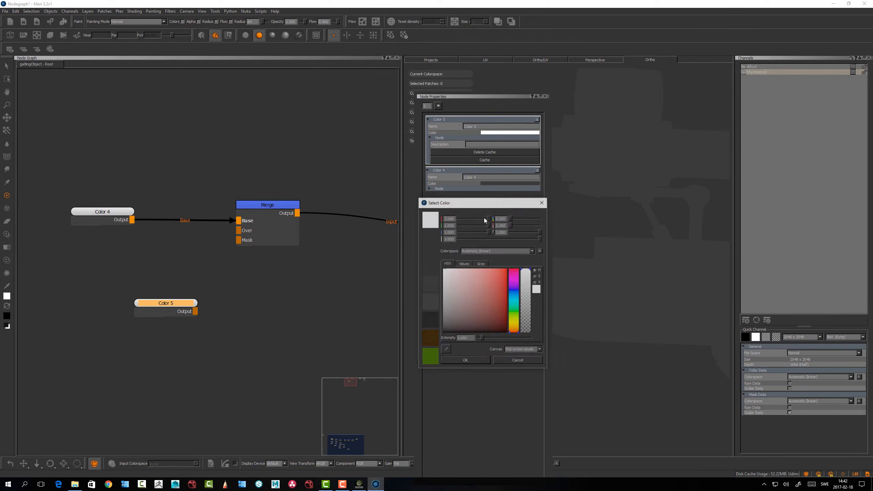
{"action": "mouse_move", "coordinate": [513, 325]}
{"action": "left_mouse_down"}
{"action": "mouse_move", "coordinate": [513, 316]}
{"action": "mouse_move", "coordinate": [508, 328]}
{"action": "left_mouse_up"}
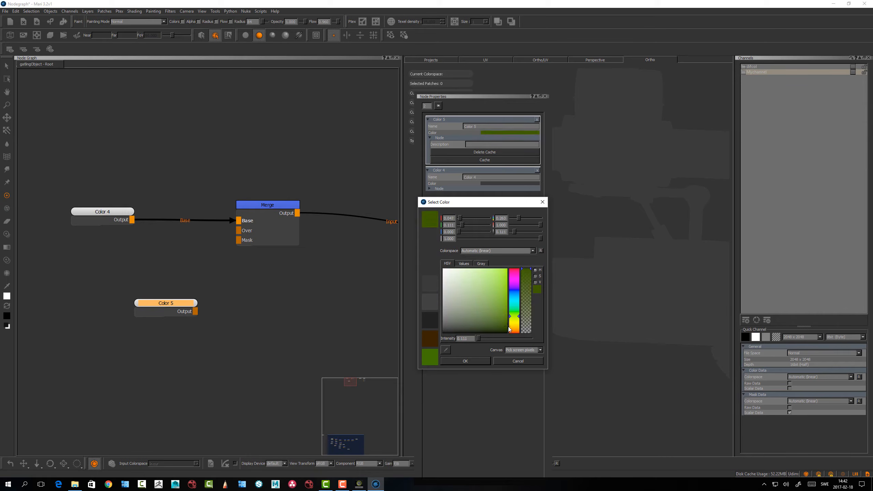
{"action": "left_click", "coordinate": [480, 361]}
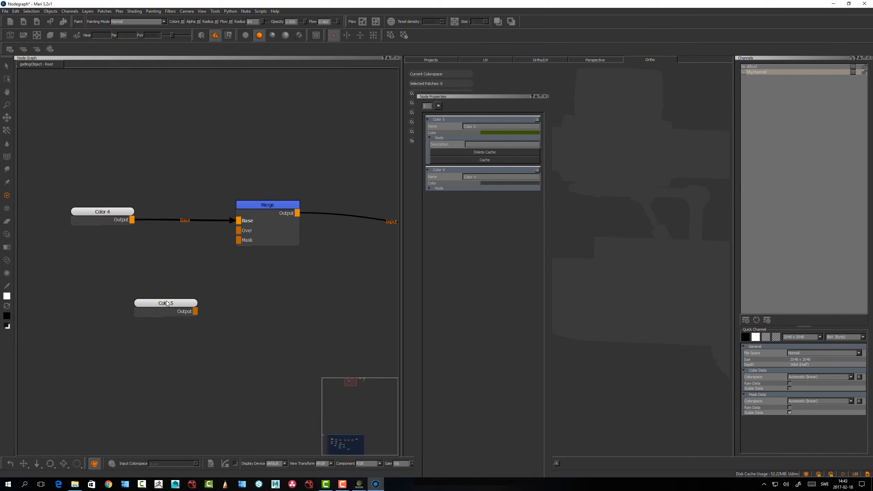
Place Color 5 below Color 4 and connect its output to the Merge node's Over input
{"action": "left_click_drag", "start_coordinate": [167, 303], "coordinate": [237, 232]}
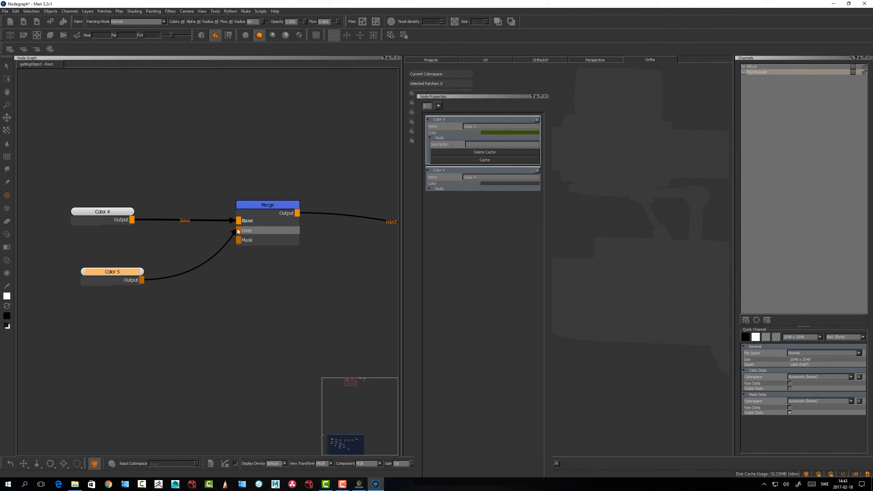
{"action": "left_click_drag", "start_coordinate": [239, 231], "coordinate": [240, 231]}
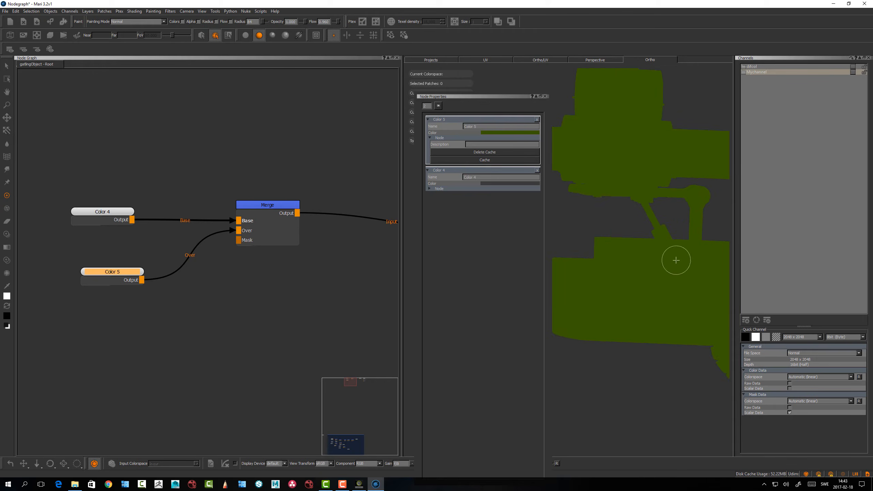
{"action": "left_click_drag", "start_coordinate": [676, 260], "coordinate": [630, 266], "text": "alt"}
{"action": "middle_click_drag", "start_coordinate": [636, 267], "coordinate": [606, 265], "text": "alt"}
{"action": "scroll", "coordinate": [354, 255], "scroll_direction": "down", "scroll_amount": 4}
{"action": "middle_click_drag", "start_coordinate": [356, 258], "coordinate": [197, 250]}
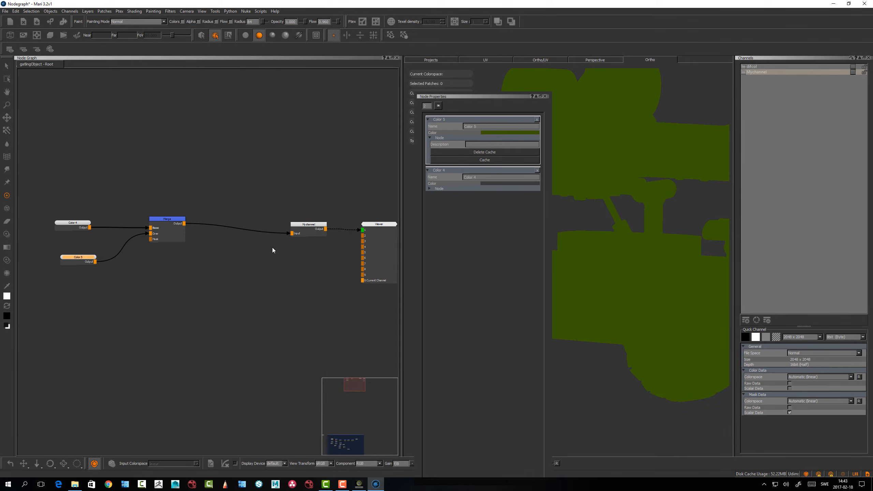
{"action": "left_click_drag", "start_coordinate": [639, 279], "coordinate": [592, 286], "text": "alt"}
{"action": "middle_click_drag", "start_coordinate": [163, 285], "coordinate": [215, 282]}
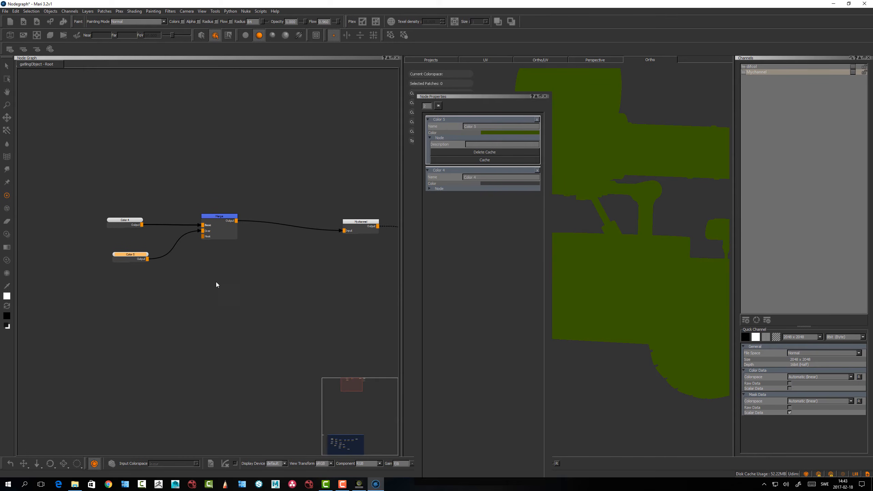
Move Color 5 farther away from the Merge node to make more room between them
{"action": "left_click_drag", "start_coordinate": [138, 254], "coordinate": [79, 246]}
{"action": "right_click_drag", "start_coordinate": [135, 293], "coordinate": [216, 295], "text": "alt"}
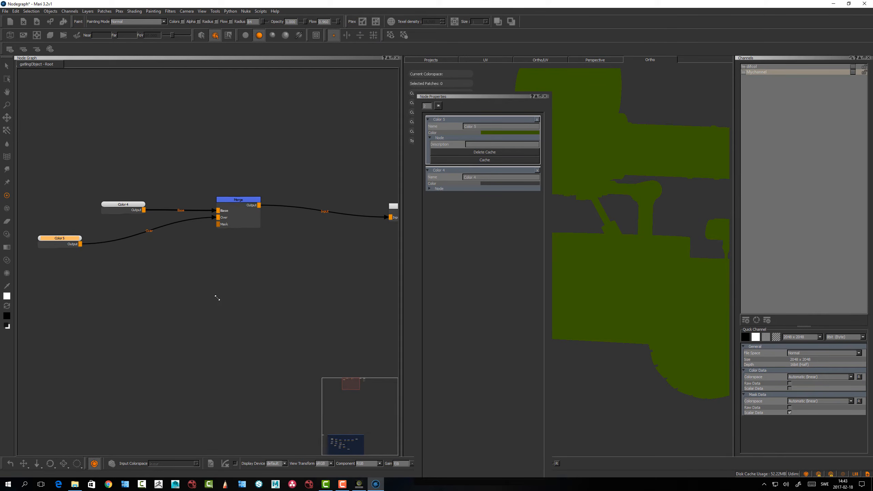
{"action": "middle_click_drag", "start_coordinate": [130, 278], "coordinate": [192, 289], "text": "alt"}
{"action": "left_click_drag", "start_coordinate": [136, 251], "coordinate": [114, 251]}
{"action": "left_click", "coordinate": [153, 268]}
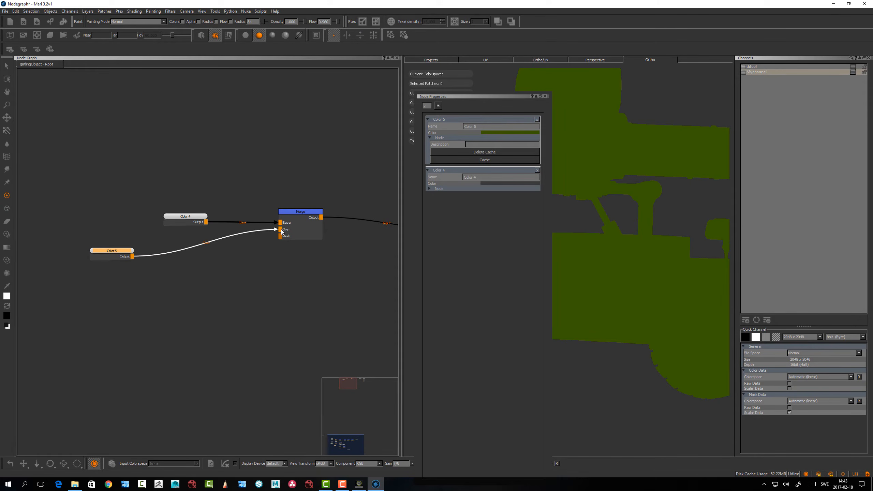
{"action": "left_click", "coordinate": [233, 281]}
{"action": "left_click_drag", "start_coordinate": [113, 250], "coordinate": [108, 248]}
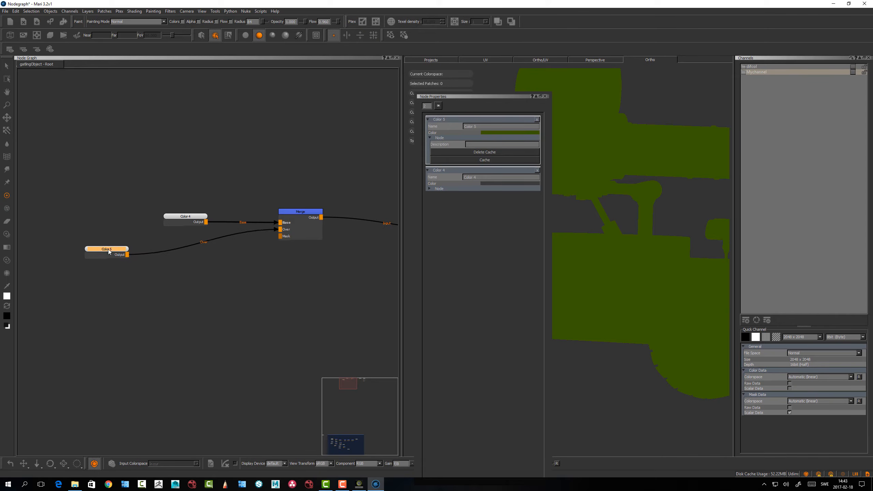
Create a Cloud node in the empty space below Color 5
{"action": "left_click", "coordinate": [155, 301]}
{"action": "middle_click_drag", "start_coordinate": [140, 287], "coordinate": [164, 298]}
{"action": "key", "text": "Tab"}
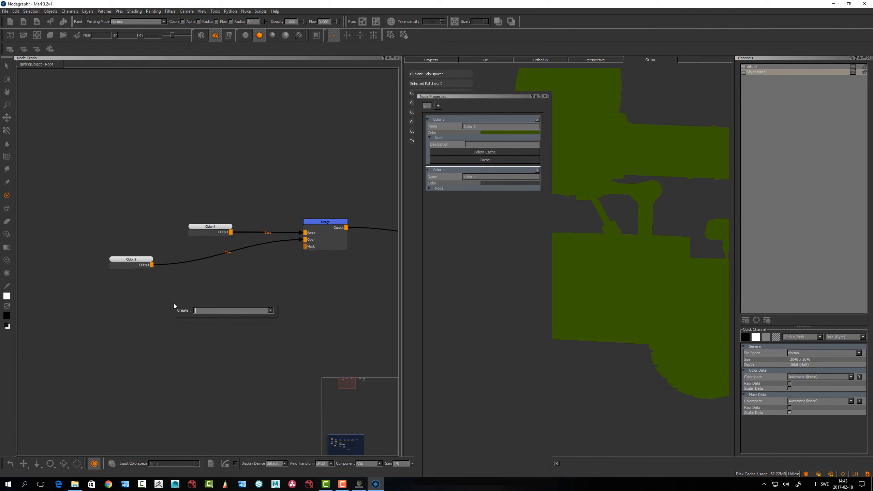
{"action": "type", "text": "cloud"}
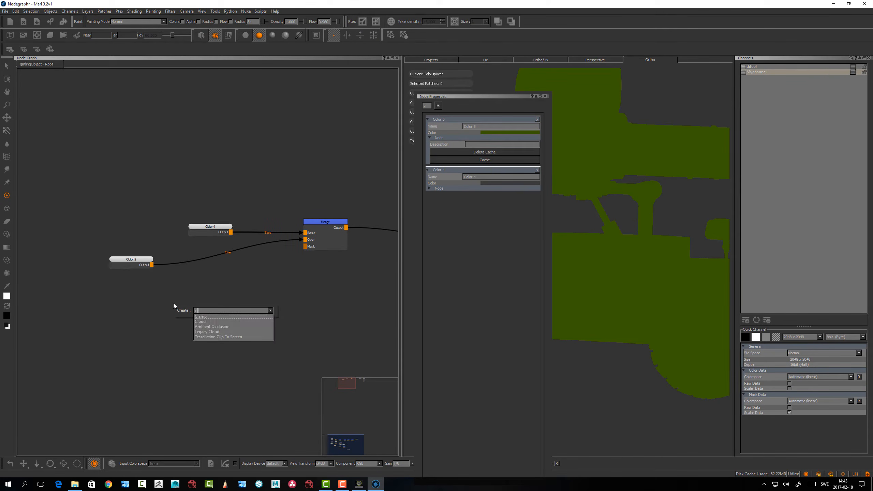
{"action": "key", "text": "Return"}
{"action": "left_click_drag", "start_coordinate": [202, 305], "coordinate": [191, 304]}
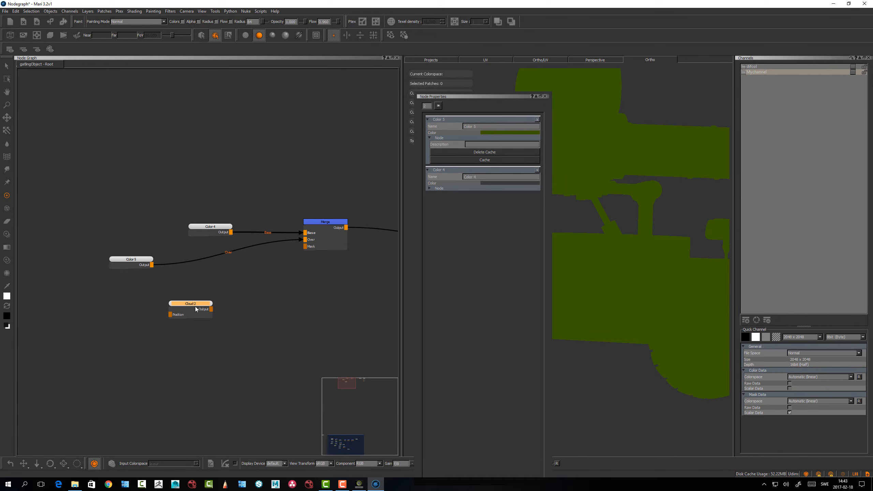
View the new Cloud node's output on the model and set its Size to about 0.314
{"action": "key", "text": "1"}
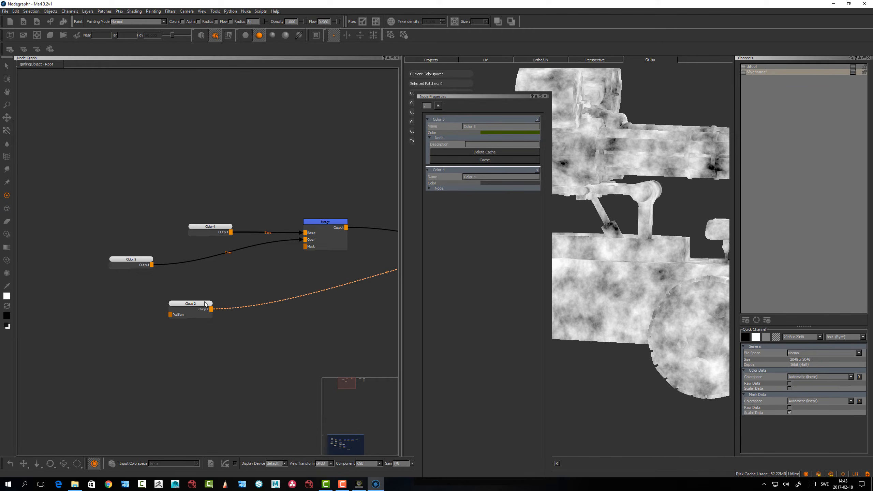
{"action": "left_click", "coordinate": [191, 303]}
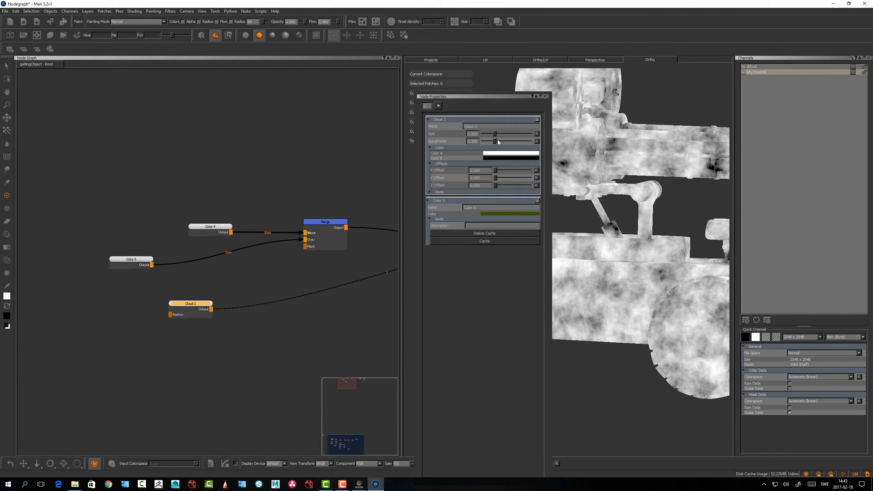
{"action": "left_click_drag", "start_coordinate": [493, 135], "coordinate": [490, 134]}
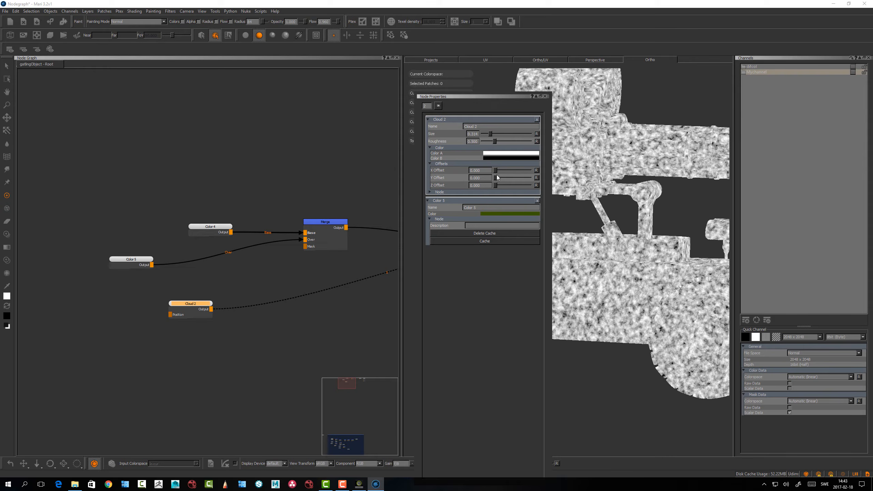
Move Cloud 2 under Color 5 and combine them in a new Merge node, with Color 5 as Base and Cloud 2 as Over
{"action": "left_click_drag", "start_coordinate": [192, 305], "coordinate": [121, 291]}
{"action": "left_click_drag", "start_coordinate": [129, 261], "coordinate": [123, 291]}
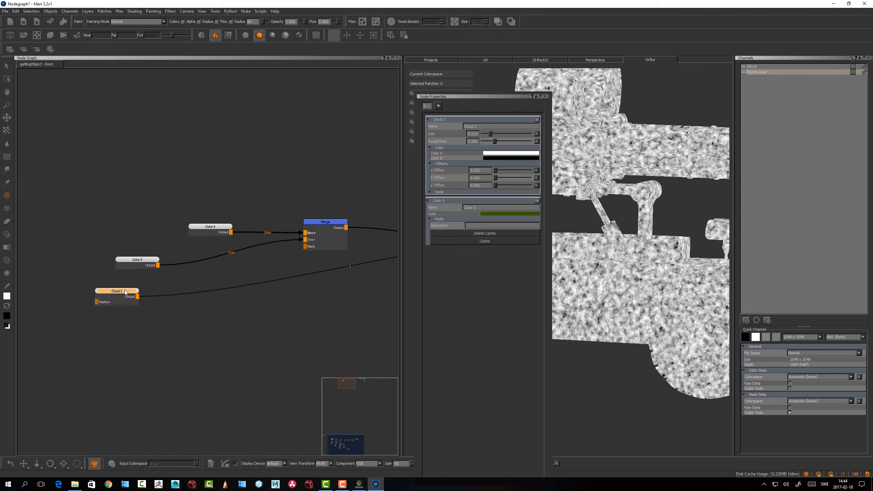
{"action": "left_click", "coordinate": [144, 261], "text": "shift"}
{"action": "key", "text": "m"}
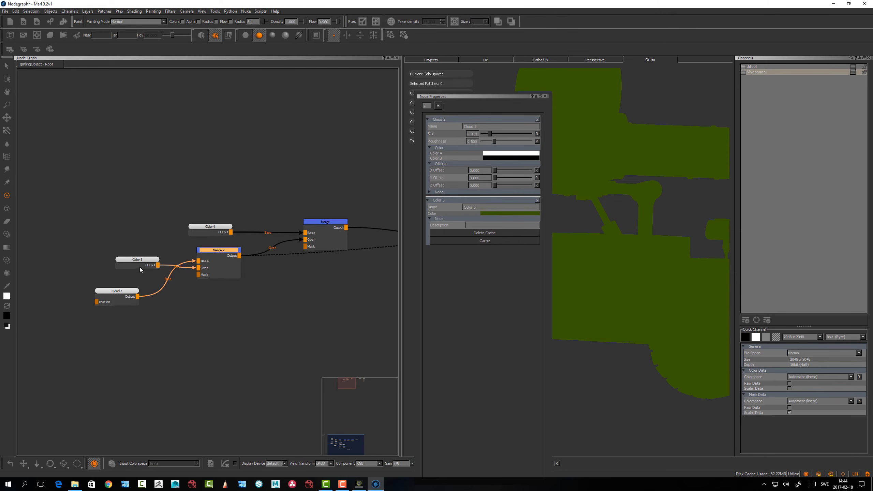
{"action": "mouse_move", "coordinate": [190, 261]}
{"action": "left_mouse_down"}
{"action": "mouse_move", "coordinate": [144, 276]}
{"action": "mouse_move", "coordinate": [199, 261]}
{"action": "left_mouse_up"}
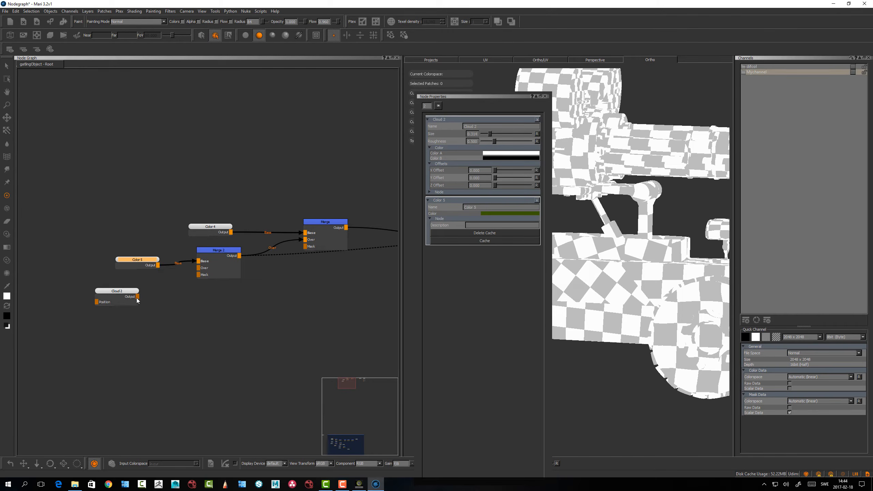
{"action": "left_click_drag", "start_coordinate": [137, 298], "coordinate": [199, 269]}
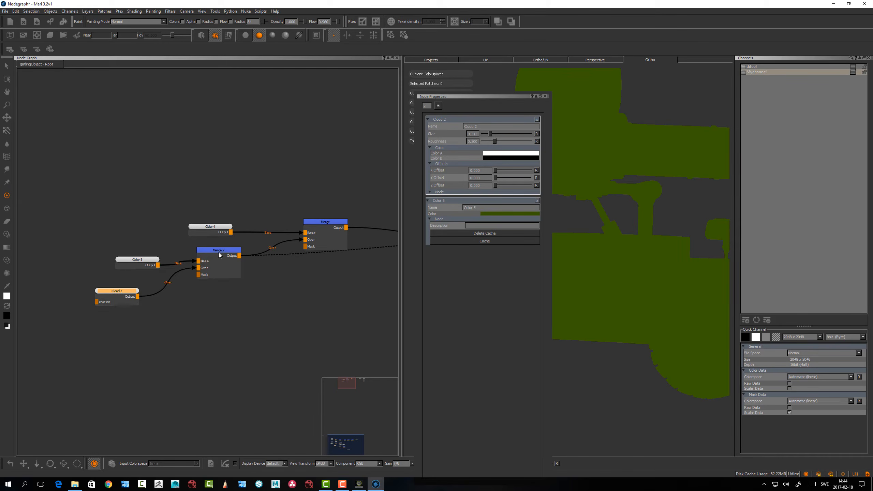
Set the Merge 2 node's mode to Overlay and lower its Amount to about 0.04
{"action": "left_click", "coordinate": [220, 248]}
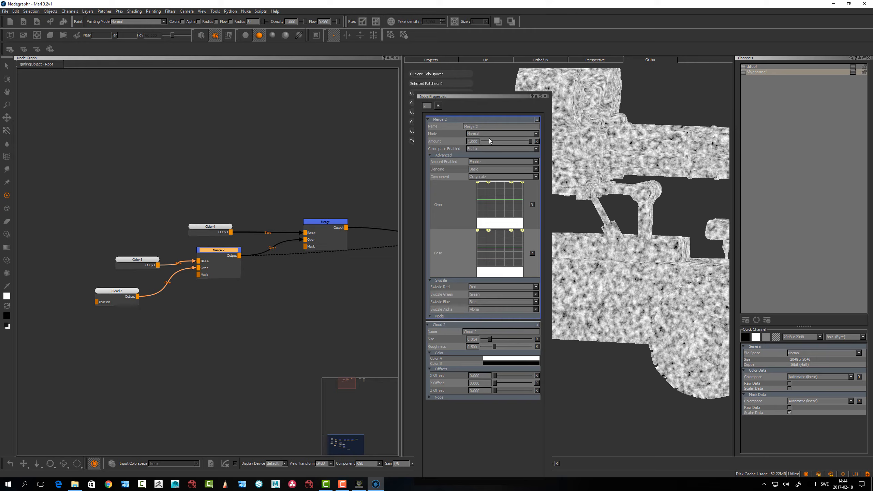
{"action": "left_click", "coordinate": [493, 133]}
{"action": "left_click", "coordinate": [207, 186]}
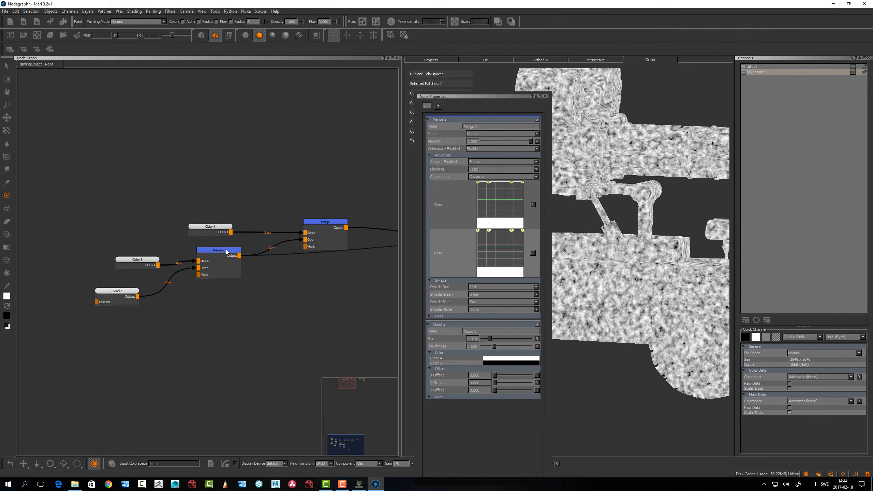
{"action": "left_click_drag", "start_coordinate": [226, 250], "coordinate": [232, 250]}
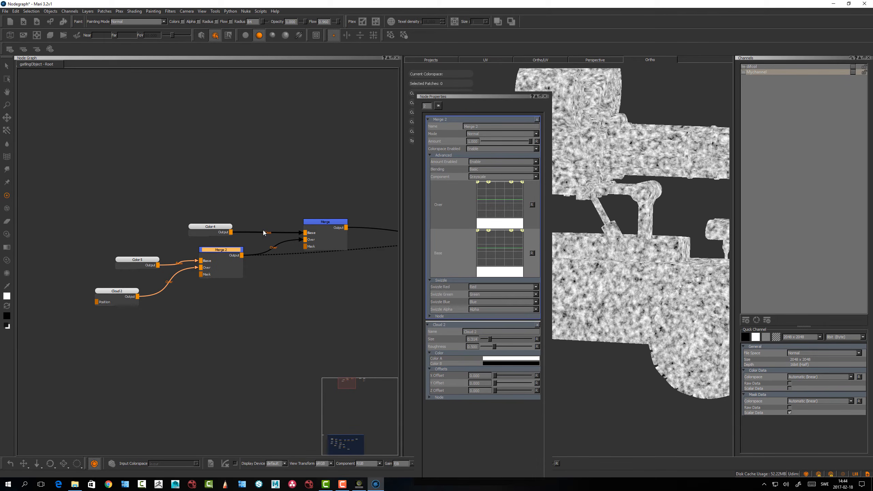
{"action": "left_click_drag", "start_coordinate": [230, 250], "coordinate": [231, 250]}
{"action": "left_click", "coordinate": [485, 133]}
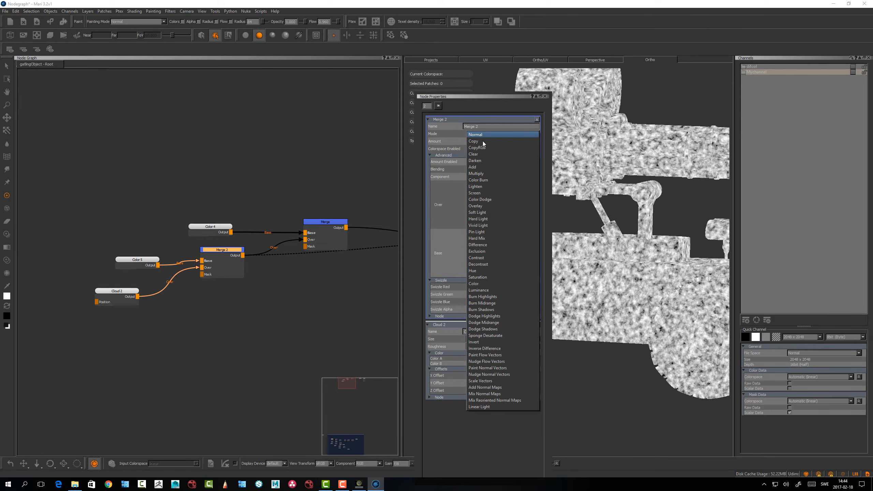
{"action": "left_click", "coordinate": [491, 206]}
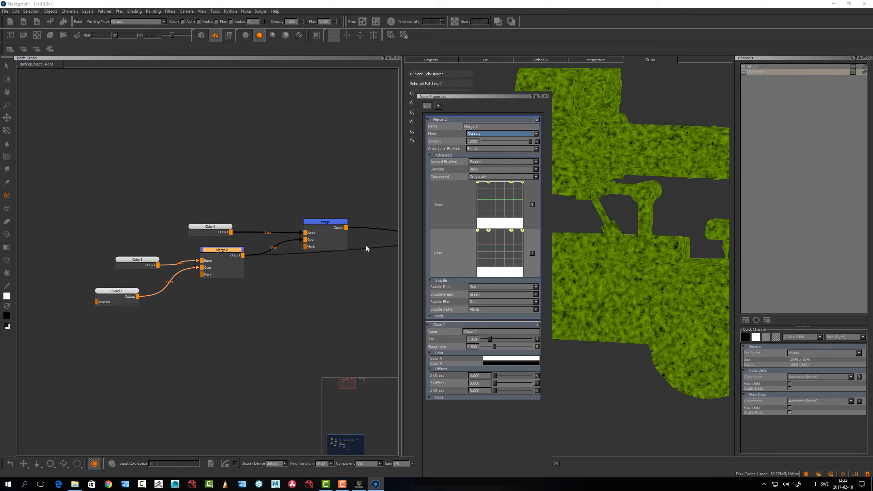
{"action": "left_click", "coordinate": [227, 250]}
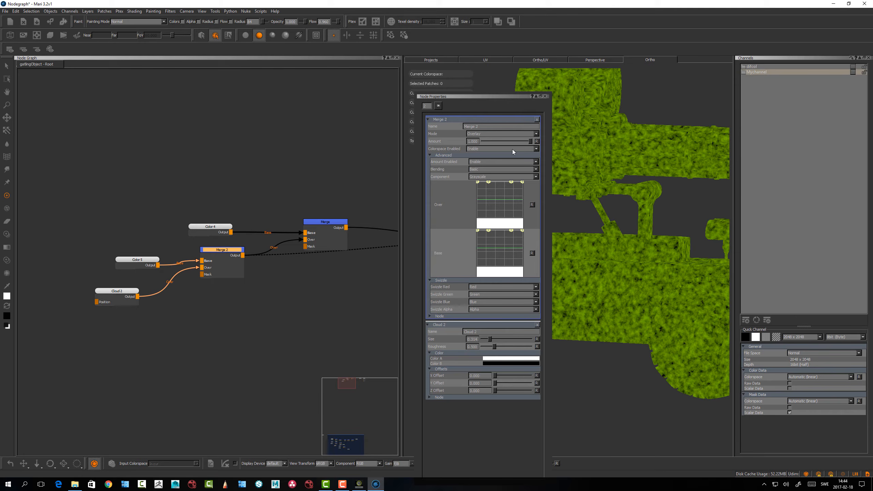
{"action": "left_click_drag", "start_coordinate": [529, 142], "coordinate": [488, 145]}
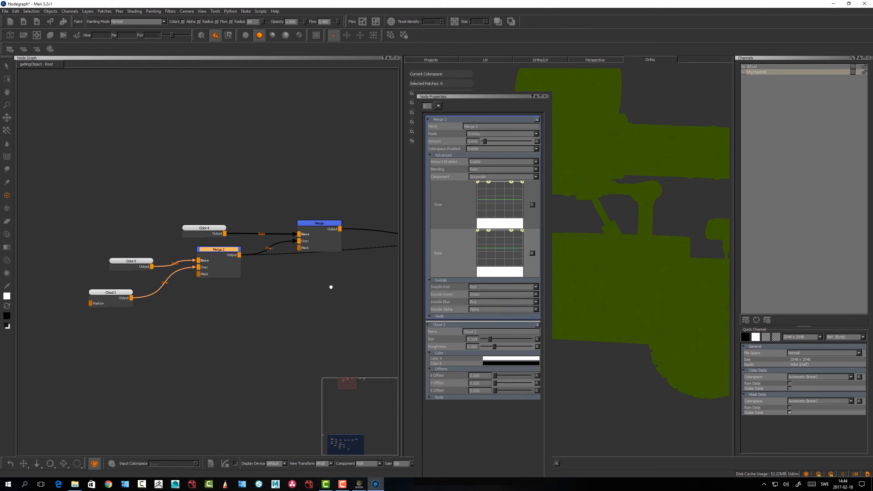
View the Merge node's output on the model and dock the Node Properties palette together with the Channels palette
{"action": "middle_click_drag", "start_coordinate": [331, 289], "coordinate": [259, 294]}
{"action": "left_click", "coordinate": [255, 229]}
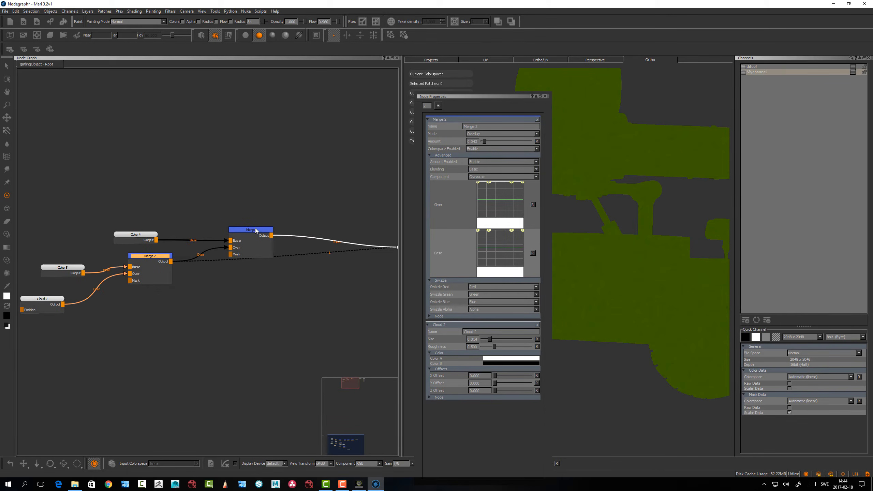
{"action": "key", "text": "1"}
{"action": "left_click_drag", "start_coordinate": [493, 97], "coordinate": [783, 107]}
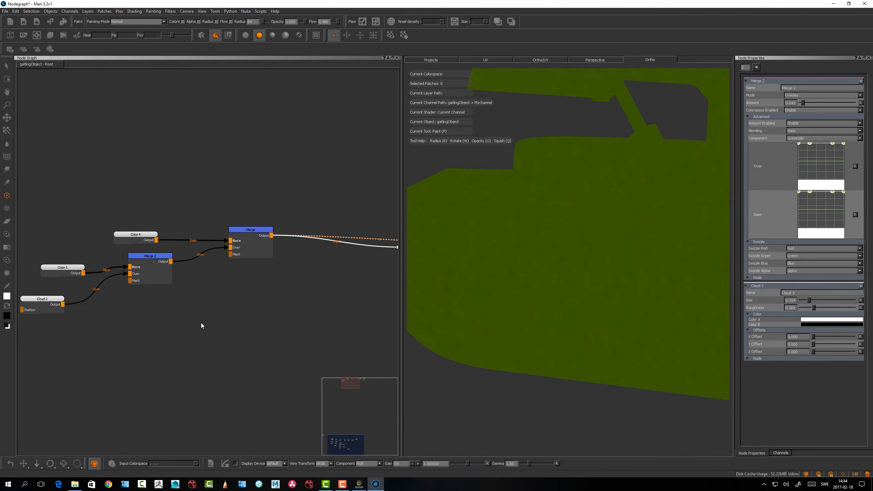
Create a white 2048 x 2048, 16bit (Half) Paint node in the empty space below Merge 2
{"action": "middle_click_drag", "start_coordinate": [207, 310], "coordinate": [228, 303], "text": "alt"}
{"action": "right_click_drag", "start_coordinate": [229, 302], "coordinate": [195, 314], "text": "alt"}
{"action": "middle_click_drag", "start_coordinate": [204, 309], "coordinate": [206, 332], "text": "alt"}
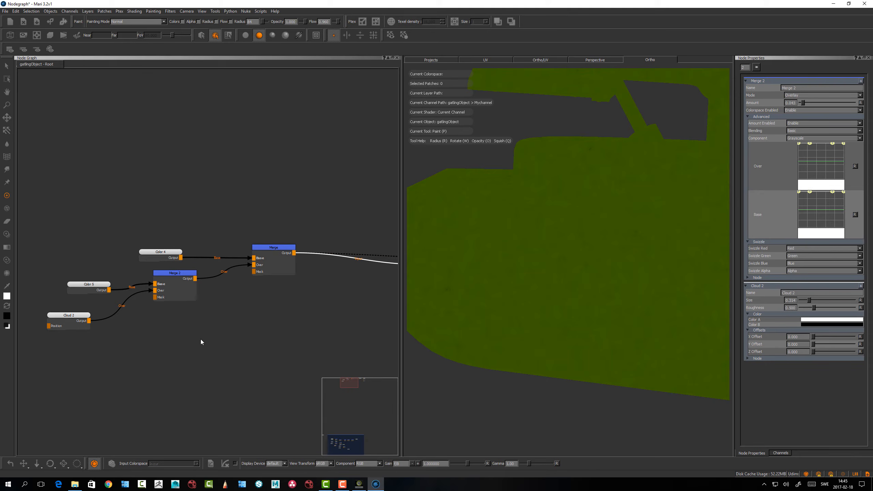
{"action": "key", "text": "p"}
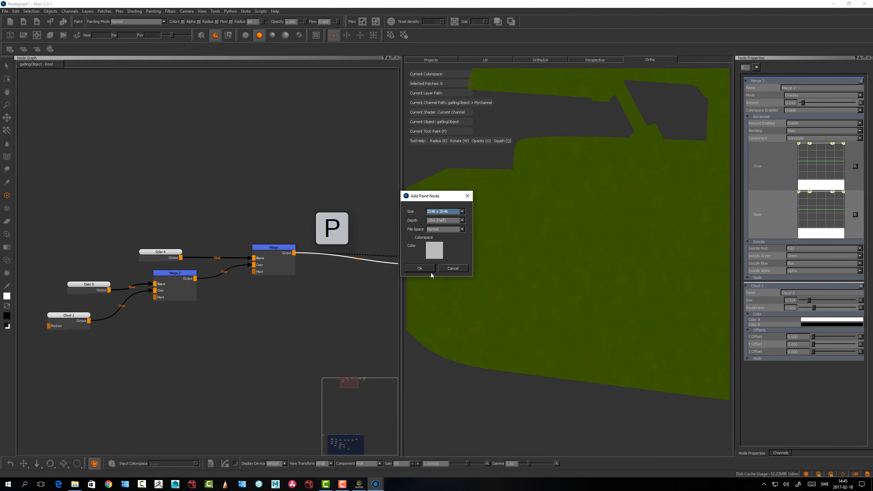
{"action": "left_click", "coordinate": [438, 253]}
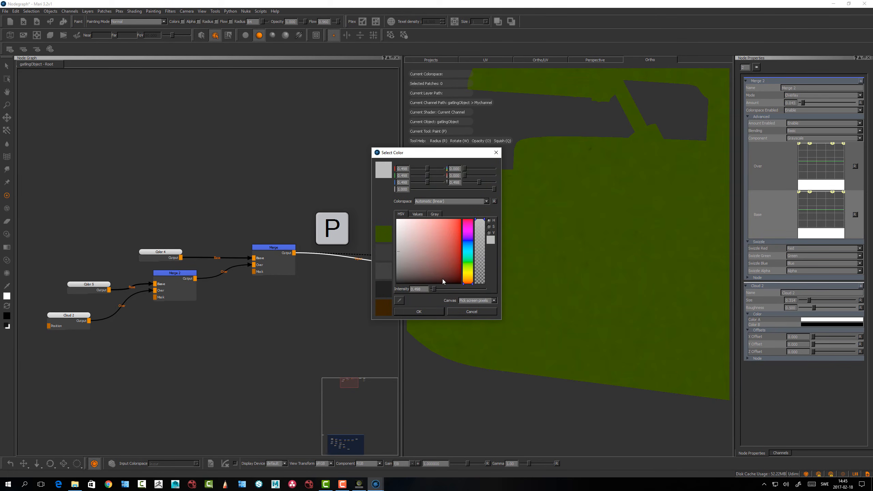
{"action": "left_click_drag", "start_coordinate": [418, 252], "coordinate": [377, 218]}
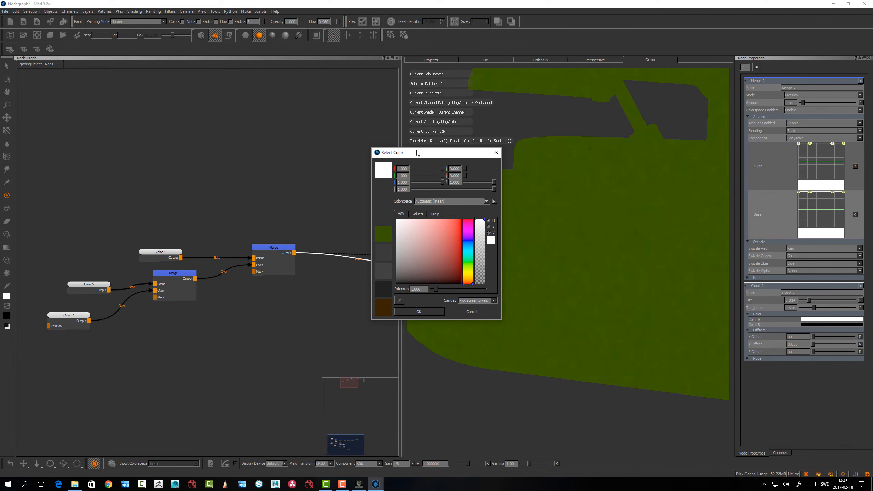
{"action": "left_click_drag", "start_coordinate": [416, 153], "coordinate": [415, 148]}
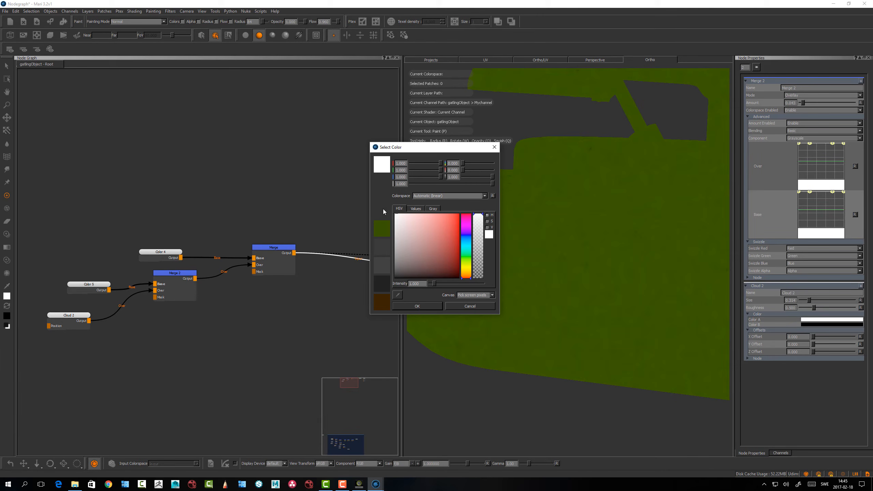
{"action": "left_click", "coordinate": [417, 306]}
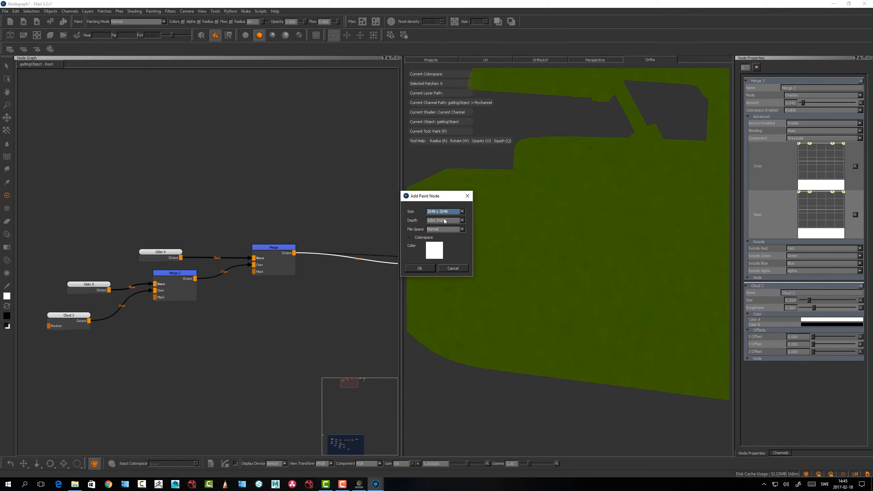
{"action": "left_click", "coordinate": [444, 220]}
{"action": "left_click", "coordinate": [442, 220]}
{"action": "left_click", "coordinate": [421, 268]}
{"action": "left_click_drag", "start_coordinate": [230, 349], "coordinate": [221, 349]}
Rename the new Paint node to Mask and connect its output to the Merge node's Mask input
{"action": "left_click_drag", "start_coordinate": [796, 88], "coordinate": [754, 87]}
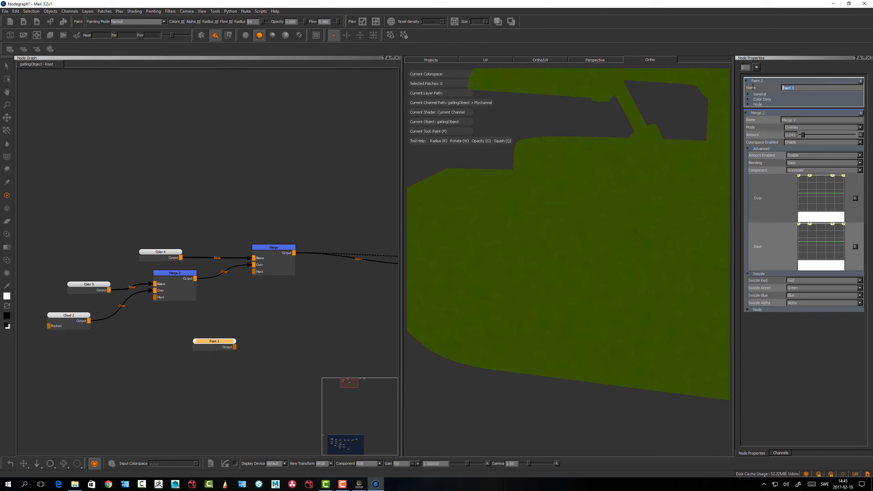
{"action": "type", "text": "Mask"}
{"action": "key", "text": "Return"}
{"action": "left_click_drag", "start_coordinate": [233, 349], "coordinate": [254, 274]}
{"action": "left_click", "coordinate": [218, 341]}
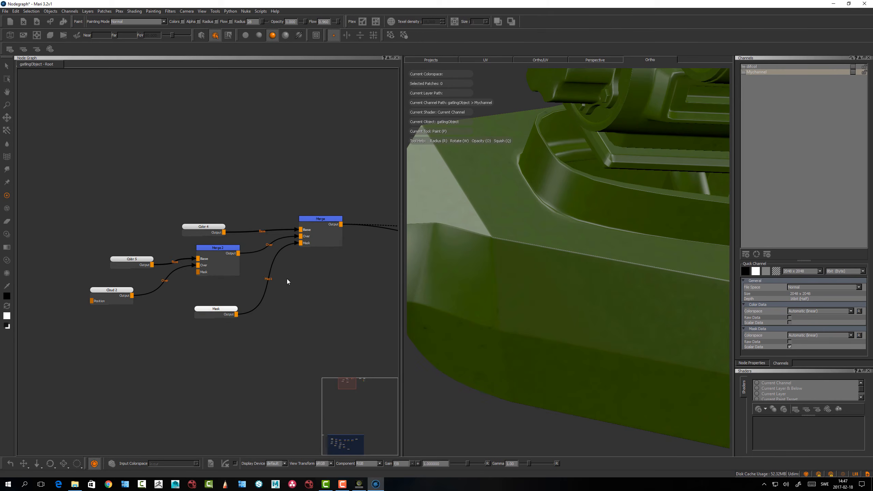
Make the Mask node the active paint target and open its properties
{"action": "left_click_drag", "start_coordinate": [226, 309], "coordinate": [221, 308]}
{"action": "left_click_drag", "start_coordinate": [227, 308], "coordinate": [231, 307]}
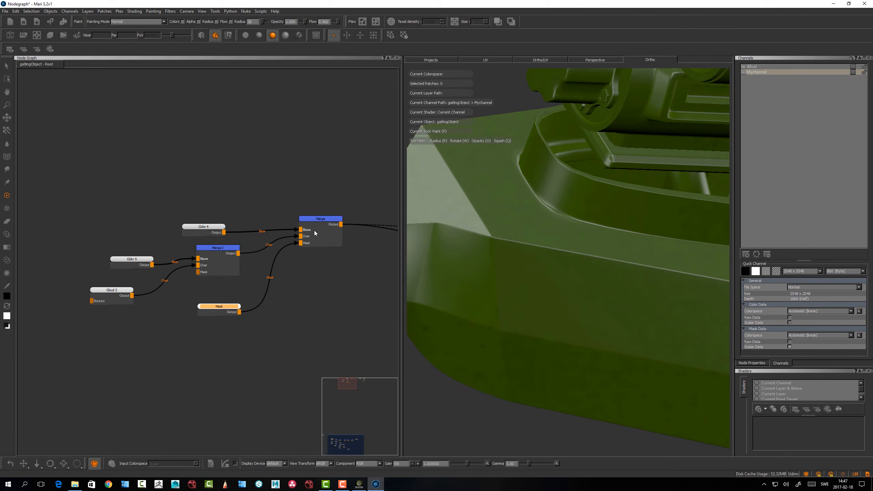
{"action": "left_click_drag", "start_coordinate": [484, 238], "coordinate": [481, 269], "text": "alt"}
{"action": "left_click_drag", "start_coordinate": [226, 306], "coordinate": [226, 306]}
{"action": "double_click", "coordinate": [225, 307]}
{"action": "left_click_drag", "start_coordinate": [504, 262], "coordinate": [505, 258], "text": "alt"}
{"action": "left_click_drag", "start_coordinate": [506, 242], "coordinate": [602, 256]}
{"action": "key", "text": "ctrl+z"}
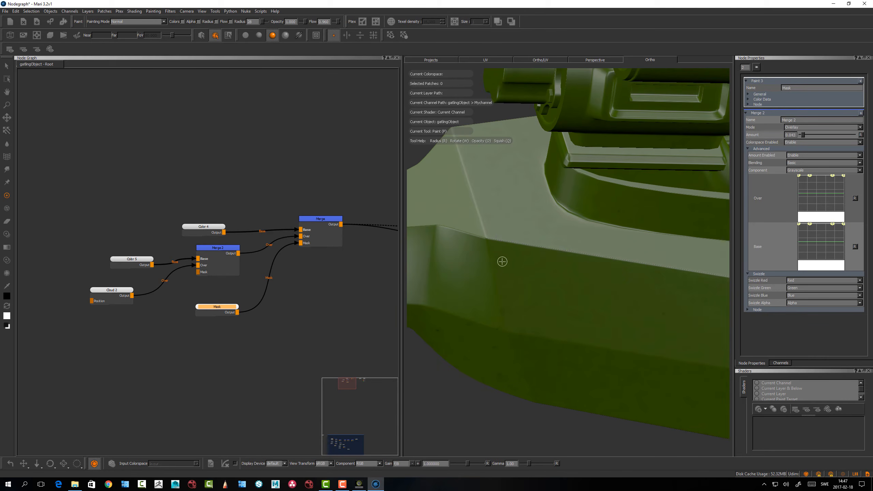
Switch the model to flat shading and paint black strokes into the mask along the hull's upper edge
{"action": "key", "text": "period"}
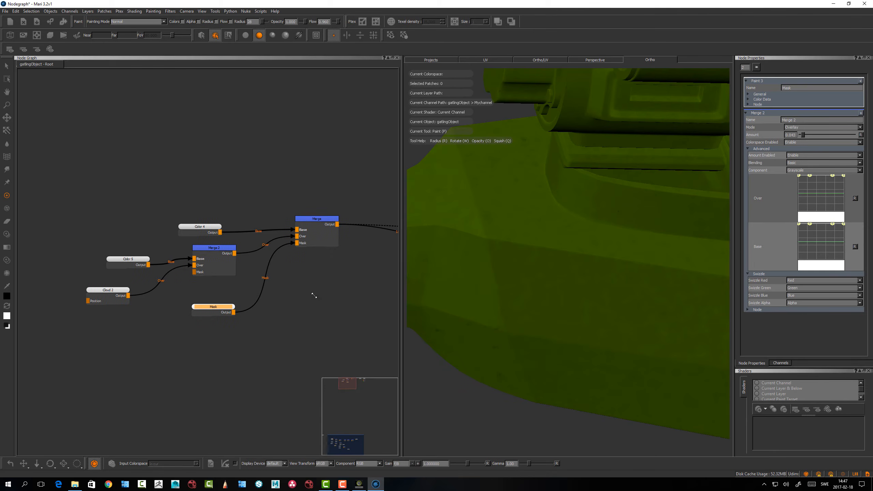
{"action": "scroll", "coordinate": [313, 292], "scroll_direction": "up", "scroll_amount": 2}
{"action": "left_click", "coordinate": [293, 291]}
{"action": "mouse_move", "coordinate": [530, 263]}
{"action": "left_mouse_down", "text": "alt"}
{"action": "mouse_move", "coordinate": [522, 269]}
{"action": "mouse_move", "coordinate": [509, 239]}
{"action": "mouse_move", "coordinate": [517, 211]}
{"action": "mouse_move", "coordinate": [492, 234]}
{"action": "mouse_move", "coordinate": [607, 249]}
{"action": "left_mouse_up", "text": "alt"}
{"action": "mouse_move", "coordinate": [514, 237]}
{"action": "left_mouse_down"}
{"action": "mouse_move", "coordinate": [679, 267]}
{"action": "mouse_move", "coordinate": [630, 264]}
{"action": "left_mouse_up"}
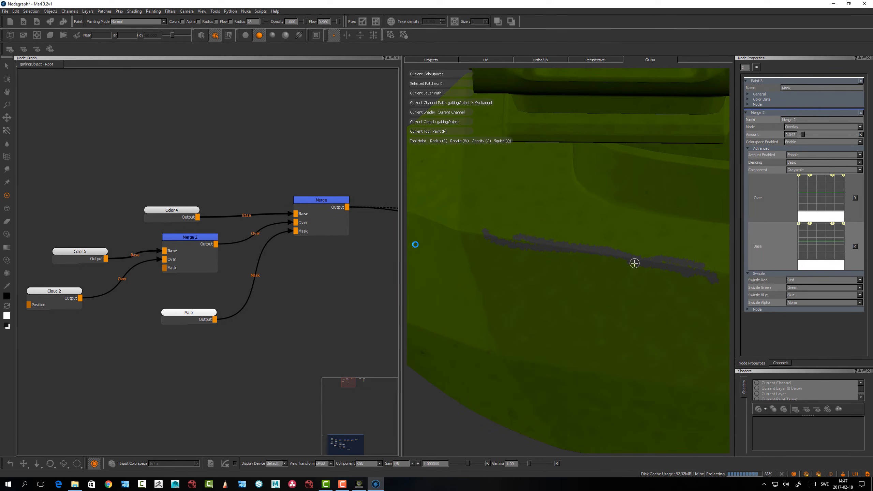
{"action": "left_click_drag", "start_coordinate": [571, 287], "coordinate": [626, 273], "text": "alt"}
{"action": "right_click_drag", "start_coordinate": [626, 273], "coordinate": [551, 261], "text": "alt"}
{"action": "mouse_move", "coordinate": [552, 262]}
{"action": "left_mouse_down", "text": "alt"}
{"action": "mouse_move", "coordinate": [512, 269]}
{"action": "mouse_move", "coordinate": [528, 273]}
{"action": "left_mouse_up", "text": "alt"}
{"action": "right_click_drag", "start_coordinate": [528, 273], "coordinate": [586, 256], "text": "alt"}
{"action": "mouse_move", "coordinate": [587, 256]}
{"action": "left_mouse_down", "text": "alt"}
{"action": "mouse_move", "coordinate": [581, 244]}
{"action": "mouse_move", "coordinate": [558, 251]}
{"action": "mouse_move", "coordinate": [518, 281]}
{"action": "left_mouse_up", "text": "alt"}
Swap to white and paint over parts of the edge strokes to reduce them to thin, irregular wear
{"action": "key", "text": "x"}
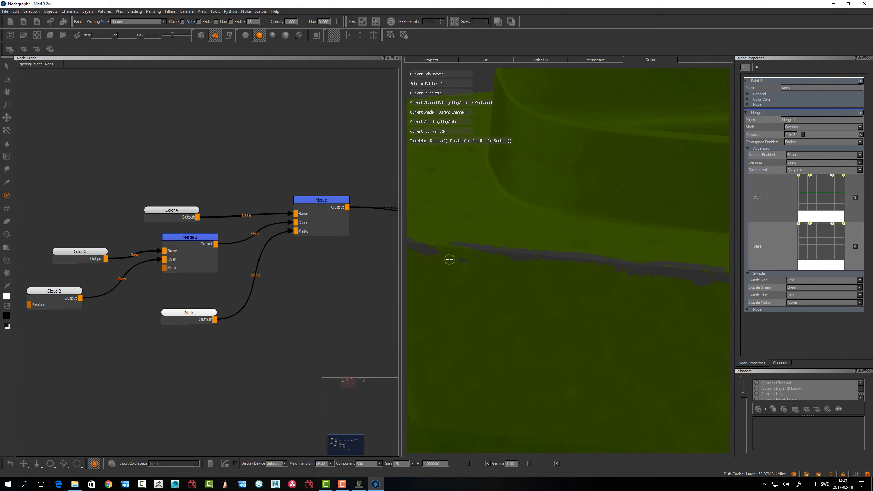
{"action": "middle_click_drag", "start_coordinate": [494, 238], "coordinate": [419, 233], "text": "alt"}
{"action": "mouse_move", "coordinate": [643, 288]}
{"action": "left_mouse_down"}
{"action": "mouse_move", "coordinate": [565, 272]}
{"action": "mouse_move", "coordinate": [700, 277]}
{"action": "mouse_move", "coordinate": [606, 259]}
{"action": "left_mouse_up"}
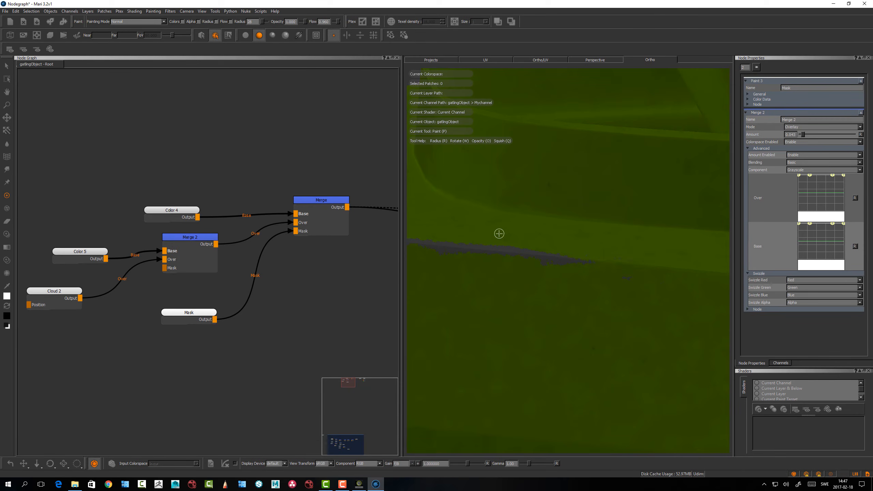
{"action": "left_click_drag", "start_coordinate": [500, 232], "coordinate": [514, 282], "text": "alt"}
{"action": "mouse_move", "coordinate": [514, 282]}
{"action": "right_mouse_down", "text": "alt"}
{"action": "mouse_move", "coordinate": [640, 228]}
{"action": "mouse_move", "coordinate": [691, 238]}
{"action": "right_mouse_up", "text": "alt"}
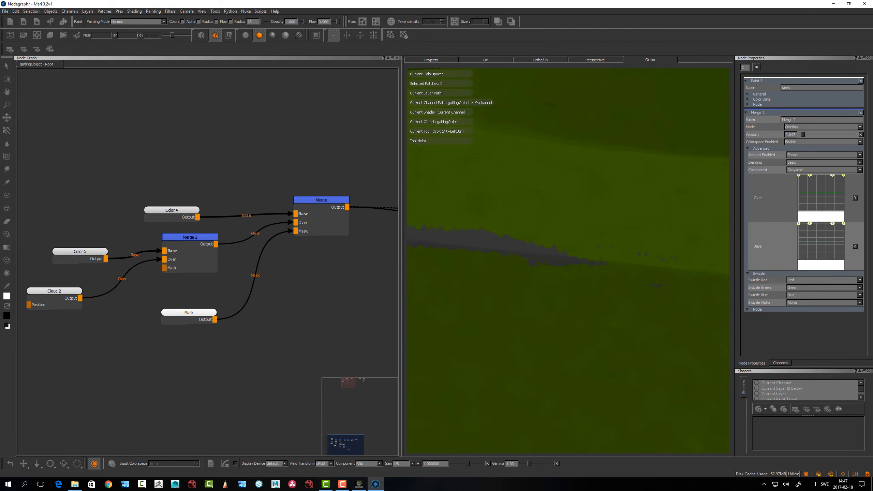
{"action": "middle_click_drag", "start_coordinate": [481, 241], "coordinate": [503, 263], "text": "alt"}
{"action": "mouse_move", "coordinate": [503, 263]}
{"action": "left_mouse_down"}
{"action": "mouse_move", "coordinate": [453, 264]}
{"action": "mouse_move", "coordinate": [537, 267]}
{"action": "mouse_move", "coordinate": [467, 247]}
{"action": "mouse_move", "coordinate": [572, 265]}
{"action": "left_mouse_up"}
{"action": "mouse_move", "coordinate": [640, 263]}
{"action": "right_mouse_down", "text": "alt"}
{"action": "mouse_move", "coordinate": [498, 262]}
{"action": "mouse_move", "coordinate": [558, 261]}
{"action": "right_mouse_up", "text": "alt"}
{"action": "left_click_drag", "start_coordinate": [558, 261], "coordinate": [553, 260], "text": "alt"}
{"action": "middle_click_drag", "start_coordinate": [553, 261], "coordinate": [516, 339], "text": "alt"}
{"action": "left_click_drag", "start_coordinate": [524, 276], "coordinate": [517, 276], "text": "alt"}
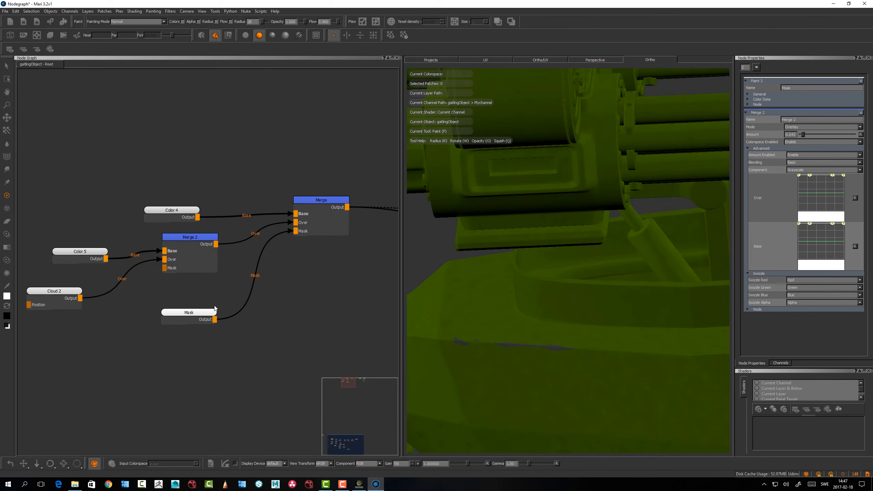
Rearrange the Color 4, Color 5, Merge 2 and Mask nodes, placing Color 4 well above the others
{"action": "left_click_drag", "start_coordinate": [191, 314], "coordinate": [187, 320]}
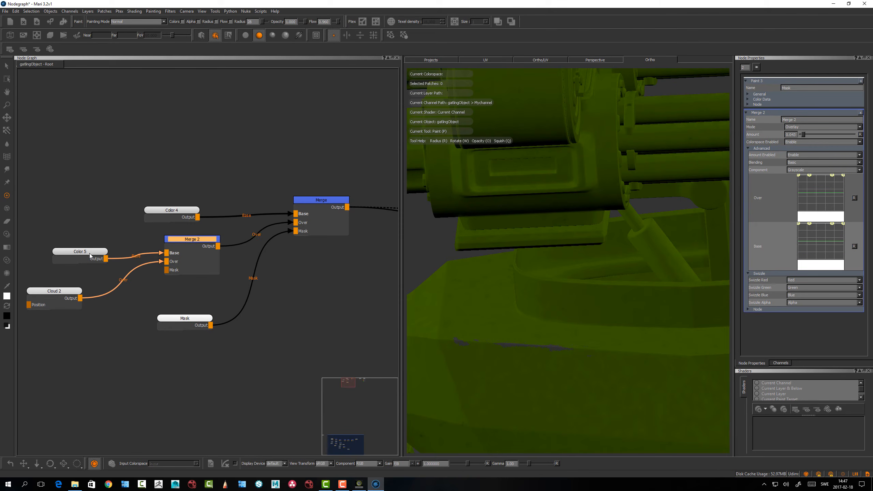
{"action": "left_click_drag", "start_coordinate": [96, 252], "coordinate": [87, 250]}
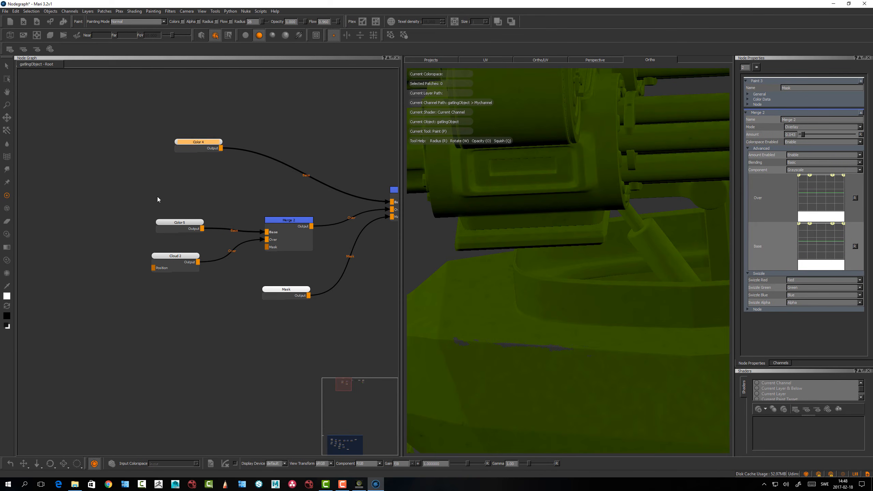
{"action": "left_click", "coordinate": [158, 200]}
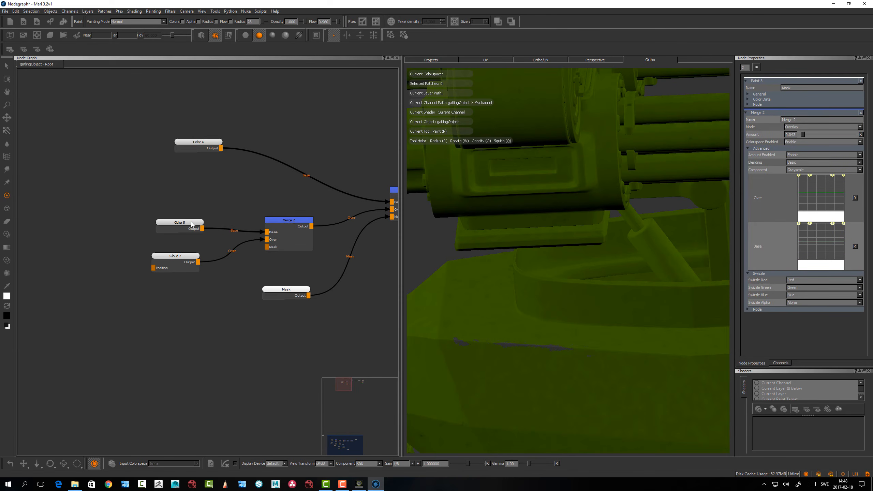
{"action": "left_click_drag", "start_coordinate": [192, 224], "coordinate": [188, 223]}
{"action": "left_click_drag", "start_coordinate": [292, 221], "coordinate": [288, 221]}
{"action": "left_click_drag", "start_coordinate": [290, 292], "coordinate": [289, 293]}
Enclose Color 5, Cloud 2, Merge 2 and Mask in a Backdrop node and enlarge it slightly around them
{"action": "left_click", "coordinate": [99, 210]}
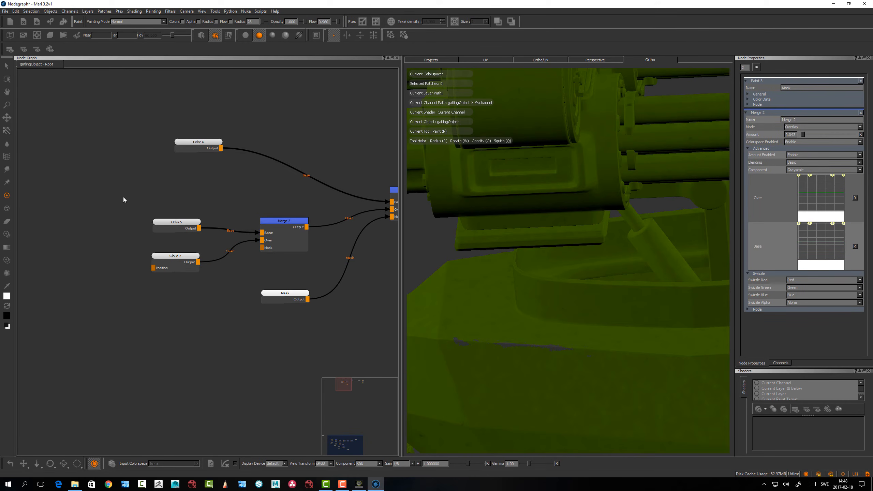
{"action": "left_click_drag", "start_coordinate": [107, 198], "coordinate": [350, 344]}
{"action": "key", "text": "Tab"}
{"action": "type", "text": "Backdrop"}
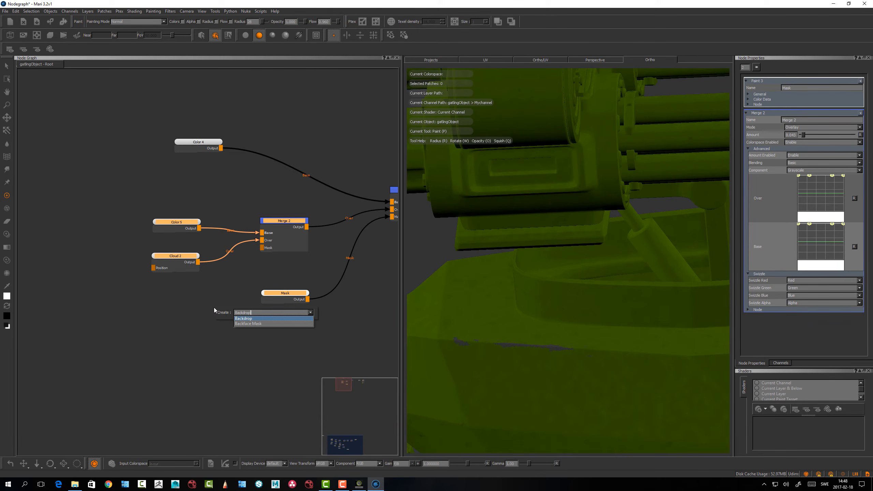
{"action": "key", "text": "Return"}
{"action": "left_click_drag", "start_coordinate": [310, 307], "coordinate": [324, 317]}
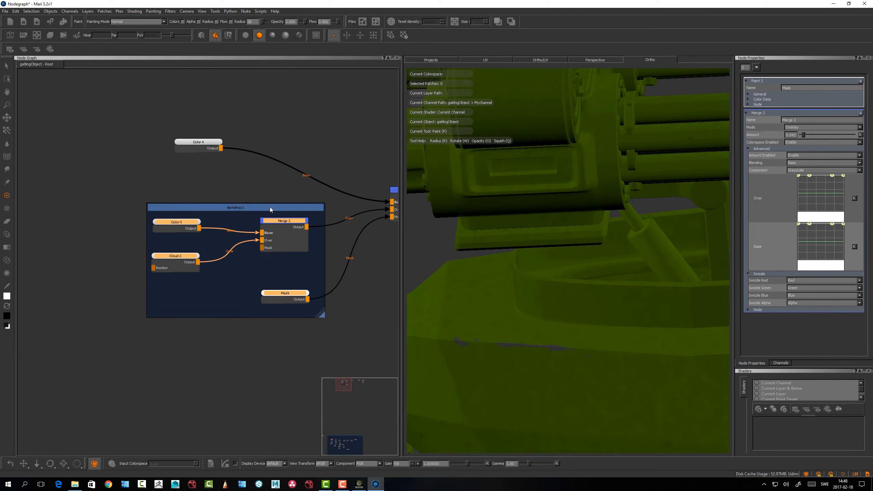
Rename the new backdrop to OliveGreen and shift it with its nodes away from the Merge node
{"action": "left_click_drag", "start_coordinate": [251, 210], "coordinate": [248, 211]}
{"action": "double_click", "coordinate": [247, 210]}
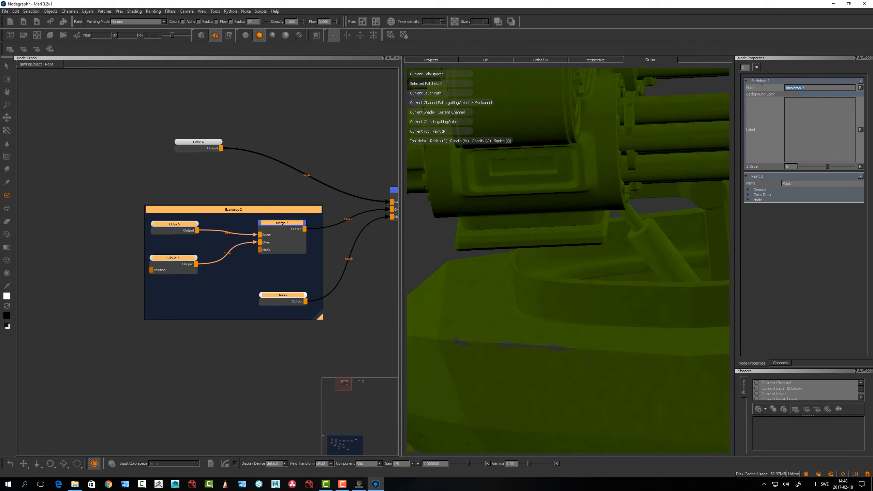
{"action": "type", "text": "OliveGreen"}
{"action": "left_click", "coordinate": [229, 180]}
{"action": "left_click_drag", "start_coordinate": [225, 208], "coordinate": [224, 217]}
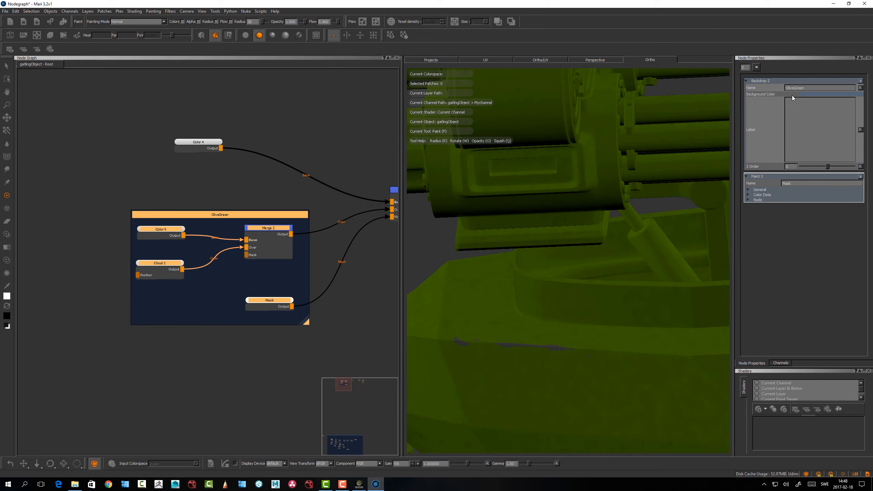
Set the OliveGreen backdrop's background color to green and move the group further from the Merge node
{"action": "left_click", "coordinate": [805, 92]}
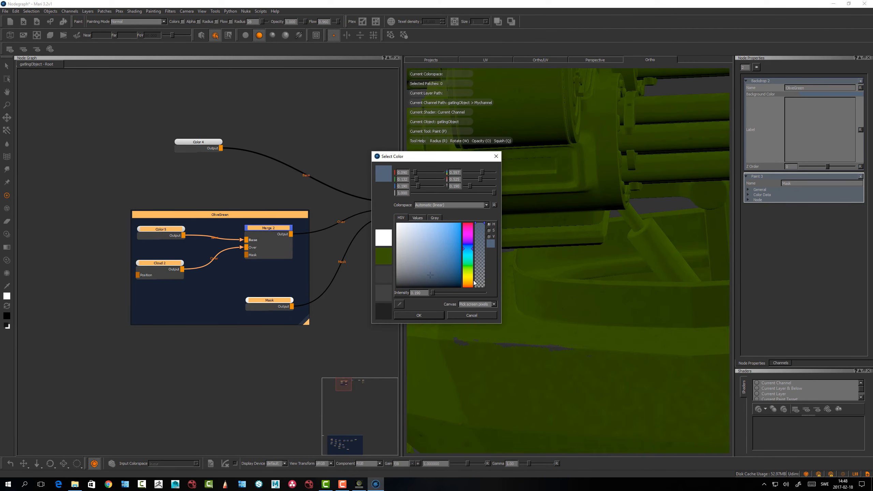
{"action": "left_click", "coordinate": [465, 268]}
{"action": "left_click_drag", "start_coordinate": [436, 255], "coordinate": [464, 270]}
{"action": "left_click", "coordinate": [419, 315]}
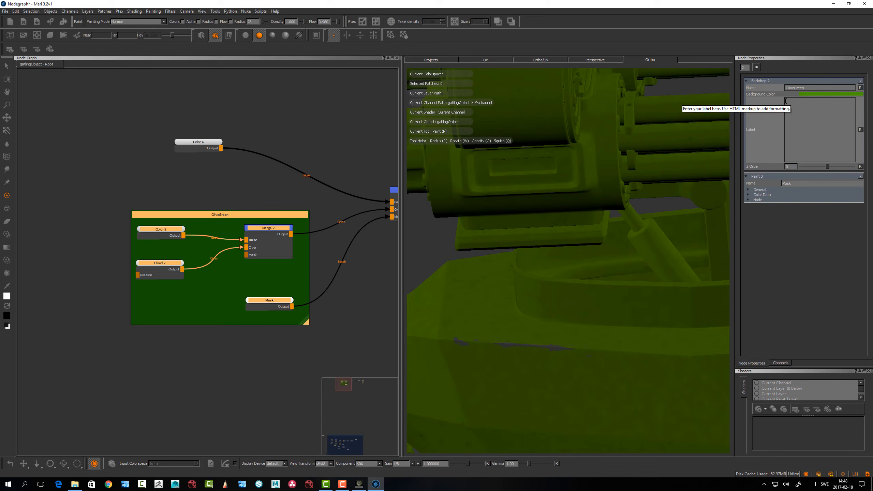
{"action": "left_click_drag", "start_coordinate": [266, 218], "coordinate": [241, 226]}
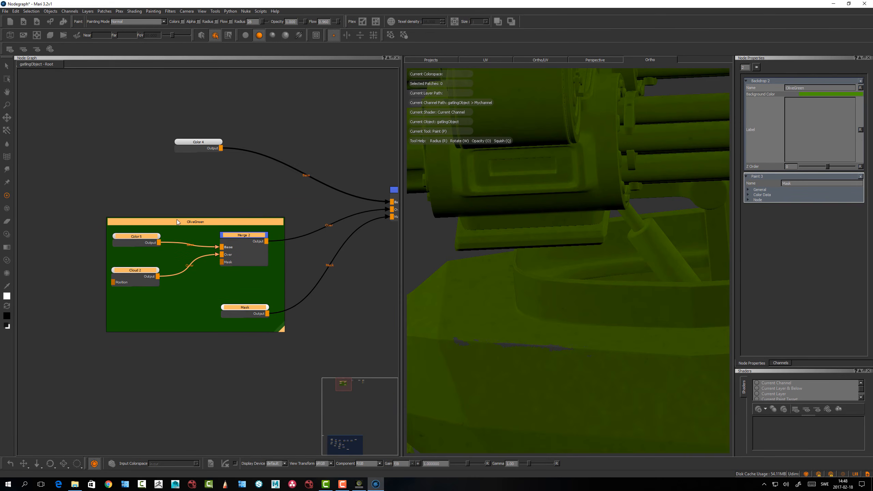
{"action": "left_click_drag", "start_coordinate": [177, 220], "coordinate": [172, 220]}
{"action": "left_click", "coordinate": [174, 192]}
Rename the Color 4 node to Aluminium and move it slightly closer to the OliveGreen backdrop
{"action": "left_click_drag", "start_coordinate": [202, 144], "coordinate": [198, 155]}
{"action": "double_click", "coordinate": [198, 155]}
{"action": "left_click_drag", "start_coordinate": [801, 88], "coordinate": [770, 83]}
{"action": "type", "text": "Aluminium"}
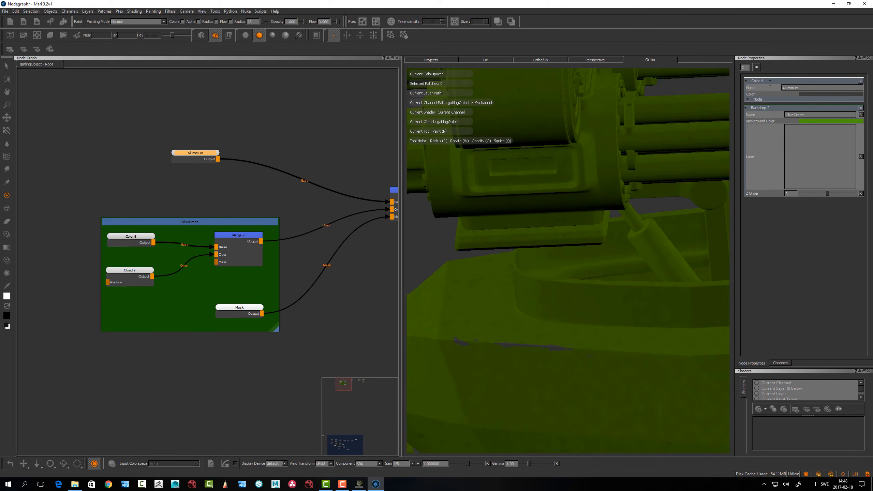
{"action": "left_click_drag", "start_coordinate": [204, 153], "coordinate": [200, 156]}
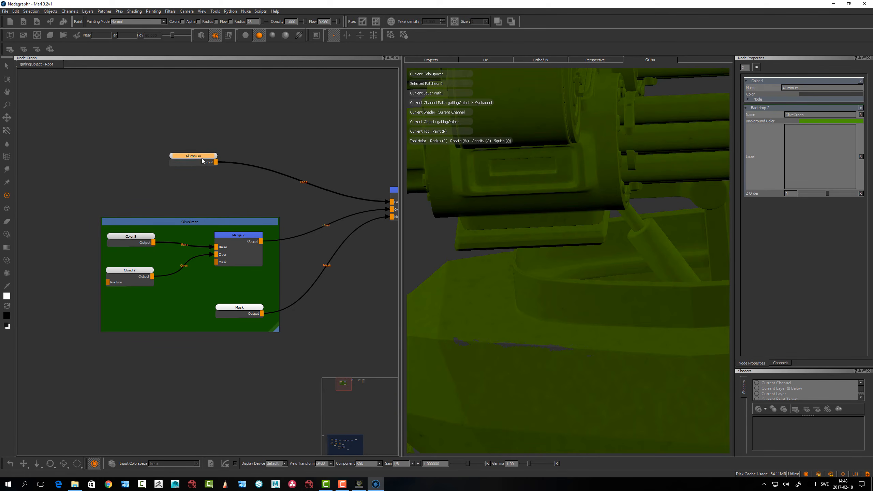
{"action": "left_click_drag", "start_coordinate": [201, 157], "coordinate": [200, 161]}
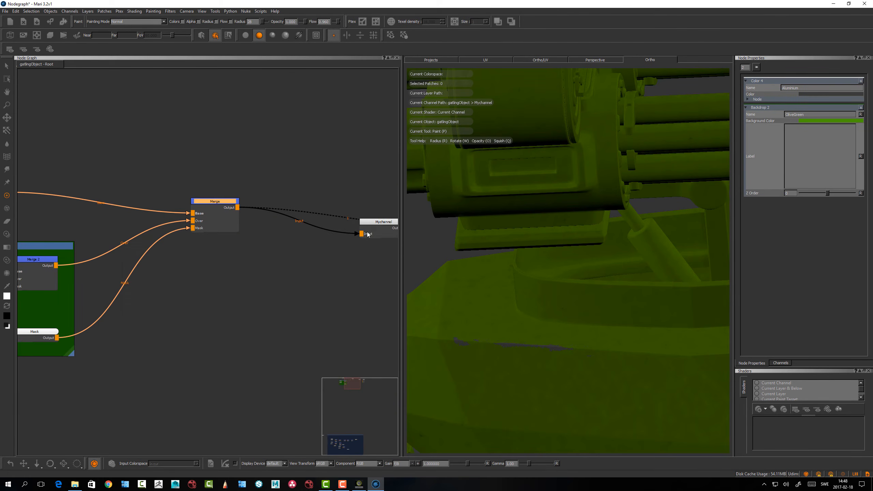
Reposition the Merge node between the OliveGreen backdrop and the Mychannel node
{"action": "left_click_drag", "start_coordinate": [391, 223], "coordinate": [401, 223]}
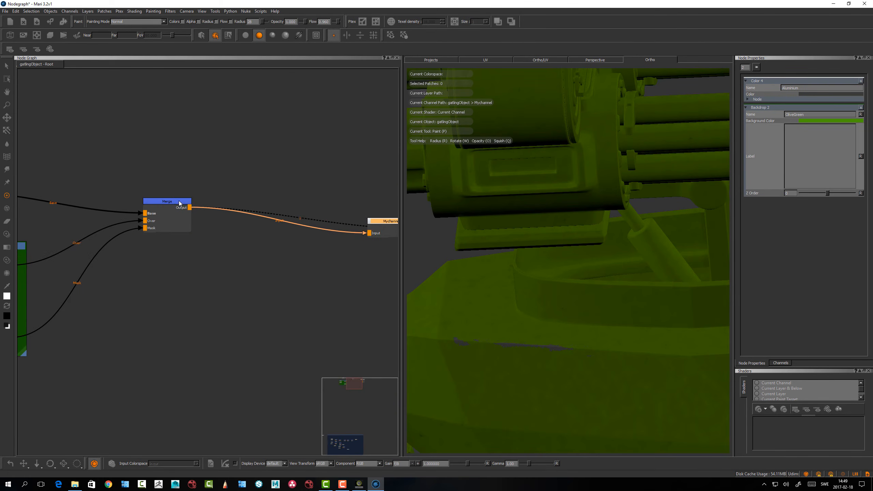
{"action": "left_click_drag", "start_coordinate": [179, 203], "coordinate": [175, 206]}
{"action": "middle_click_drag", "start_coordinate": [198, 279], "coordinate": [249, 301]}
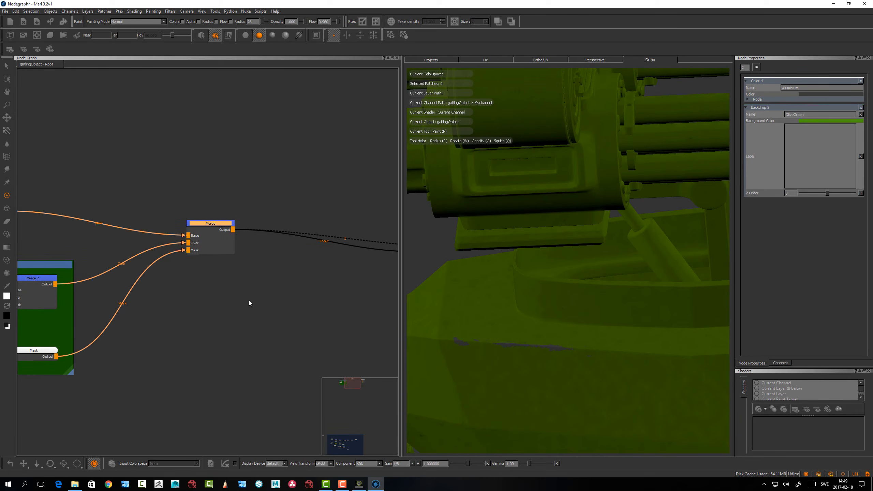
{"action": "scroll", "coordinate": [574, 179], "scroll_direction": "down", "scroll_amount": 10}
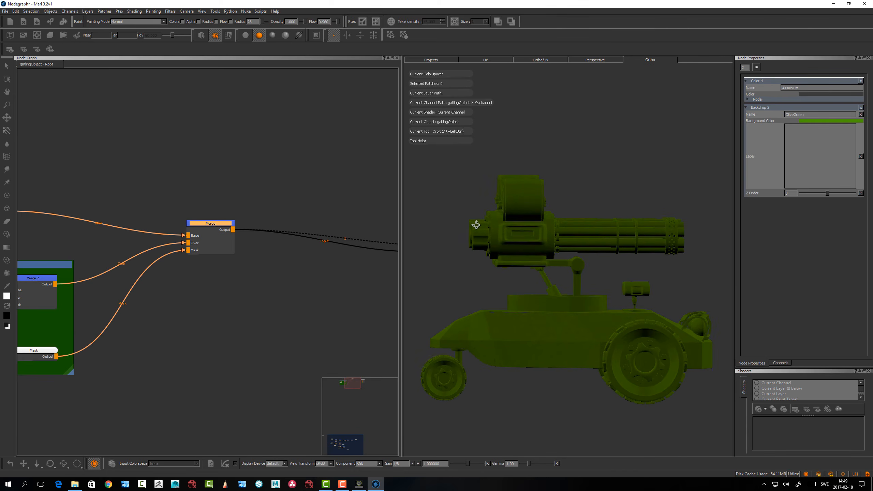
{"action": "middle_click_drag", "start_coordinate": [264, 282], "coordinate": [265, 283]}
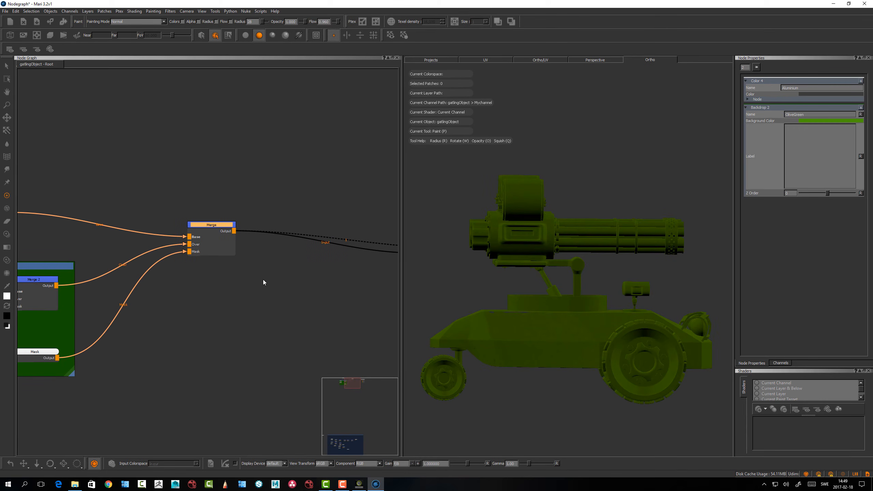
{"action": "left_click", "coordinate": [265, 282]}
{"action": "left_click_drag", "start_coordinate": [217, 225], "coordinate": [212, 223]}
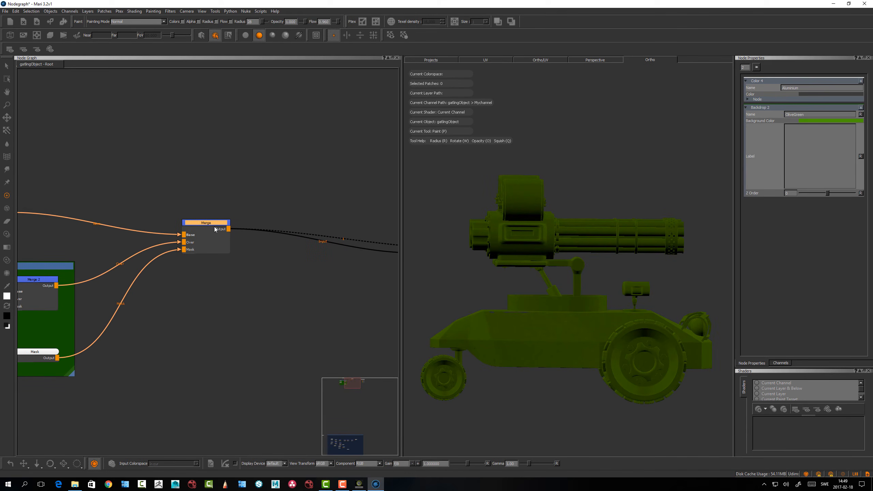
Insert a new Merge node between the existing Merge node and the Mychannel node
{"action": "key", "text": "m"}
{"action": "left_click_drag", "start_coordinate": [298, 225], "coordinate": [348, 227]}
{"action": "left_click", "coordinate": [247, 311]}
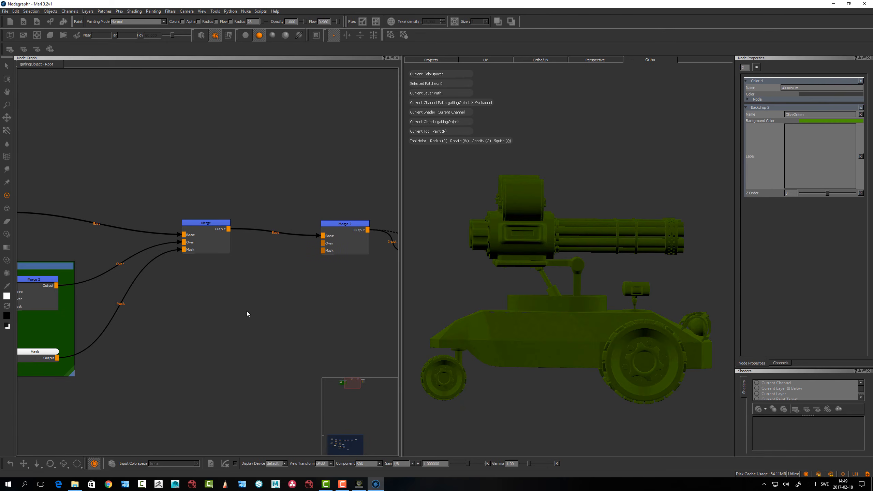
Create a Color node in the empty area below the two Merge nodes
{"action": "key", "text": "Tab"}
{"action": "type", "text": "color"}
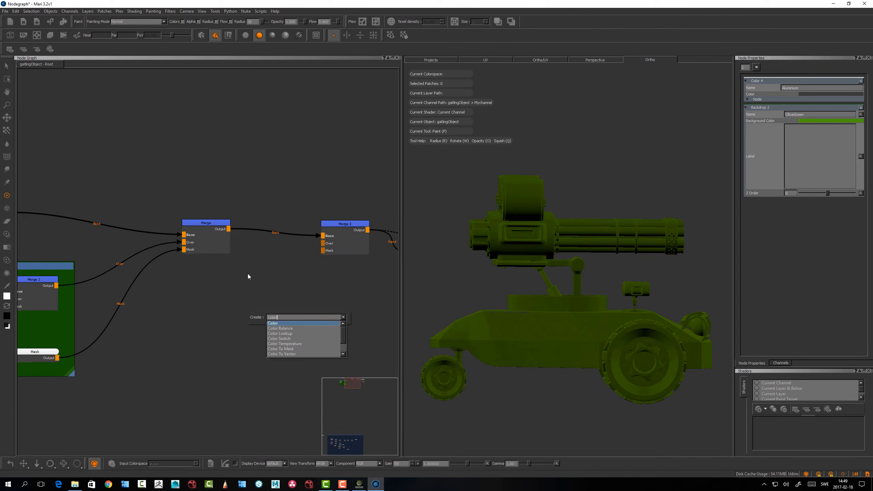
{"action": "key", "text": "Return"}
{"action": "left_click_drag", "start_coordinate": [271, 316], "coordinate": [264, 317]}
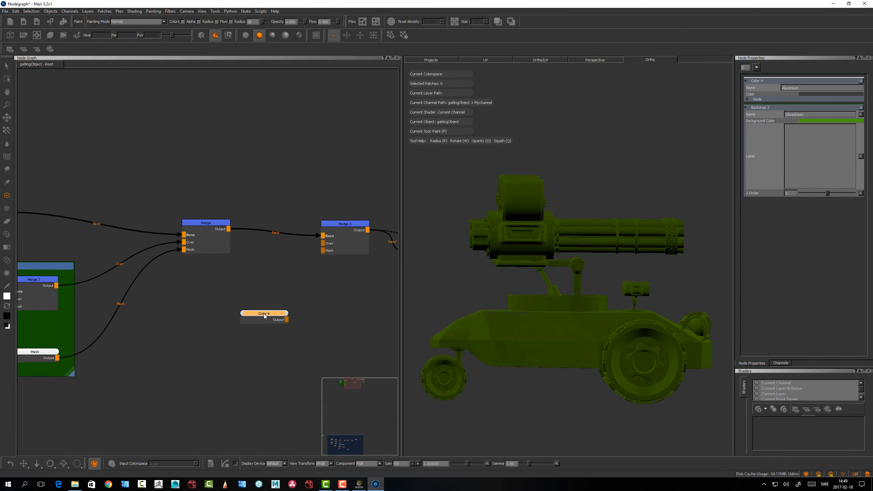
Set the new Color node's color to dark grey
{"action": "double_click", "coordinate": [264, 316]}
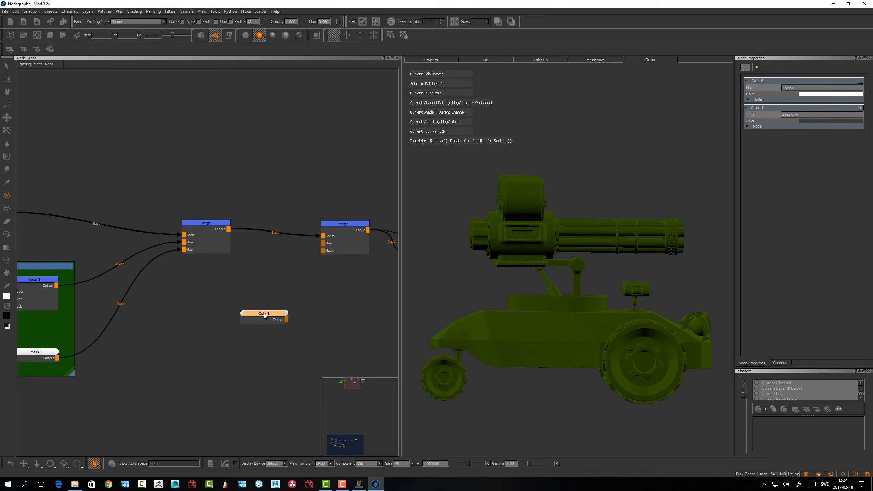
{"action": "left_click", "coordinate": [811, 94]}
{"action": "left_click_drag", "start_coordinate": [432, 259], "coordinate": [393, 284]}
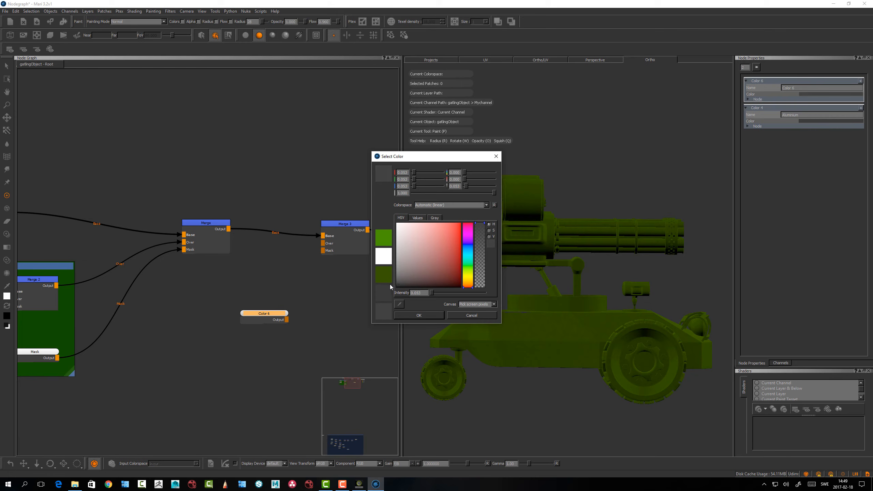
{"action": "left_click", "coordinate": [417, 316]}
Connect the Color 6 node to Merge 3's Over input and tidy the positions of both nodes
{"action": "left_click_drag", "start_coordinate": [272, 313], "coordinate": [325, 243]}
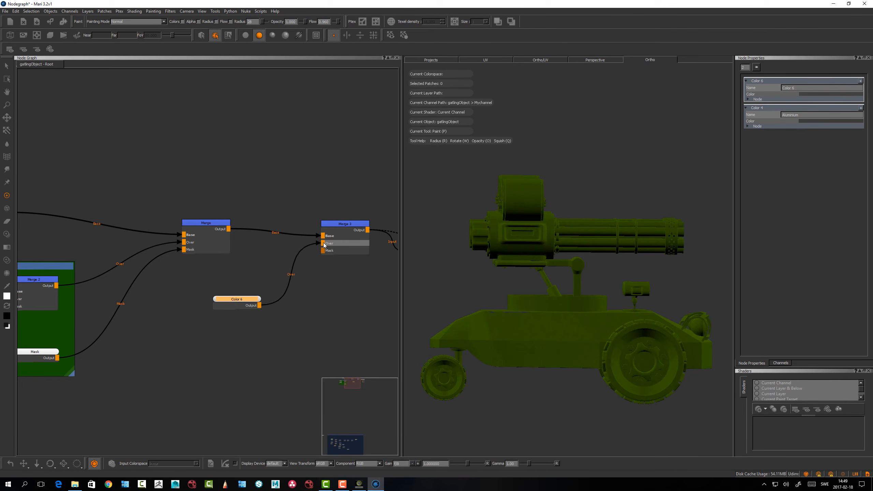
{"action": "left_click_drag", "start_coordinate": [345, 251], "coordinate": [343, 245]}
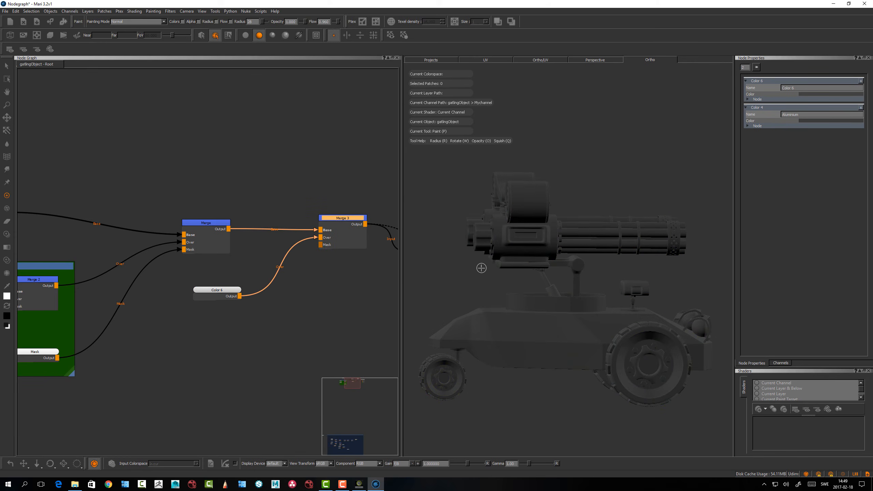
{"action": "left_click_drag", "start_coordinate": [530, 292], "coordinate": [528, 288], "text": "alt"}
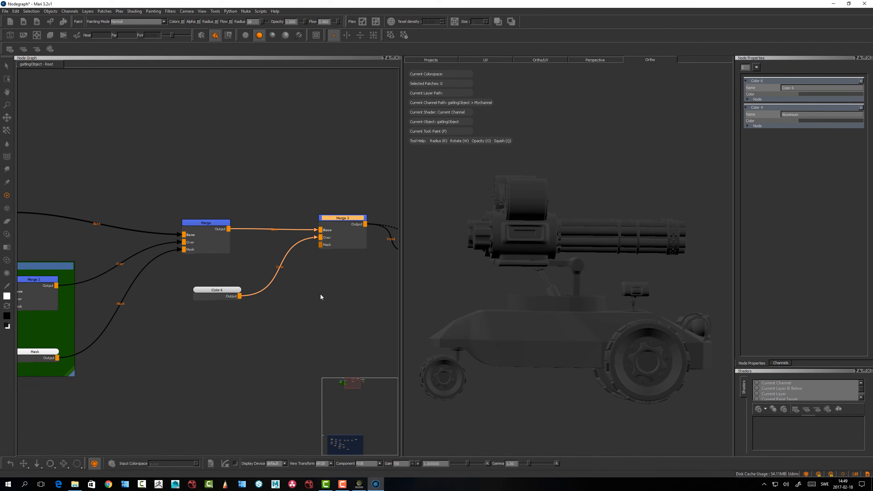
{"action": "left_click_drag", "start_coordinate": [224, 290], "coordinate": [215, 284]}
Add a 2048 x 2048 Paint node with a black base color and connect it to Merge 3's Mask input
{"action": "left_click", "coordinate": [261, 319]}
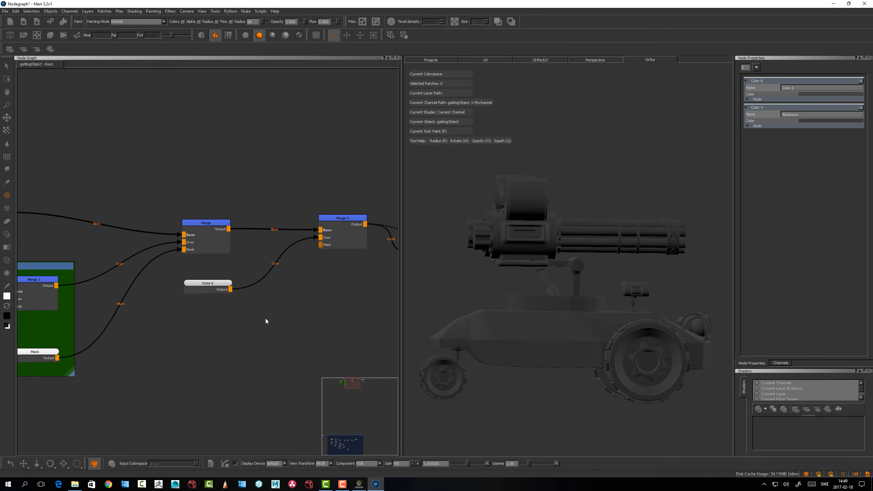
{"action": "key", "text": "p"}
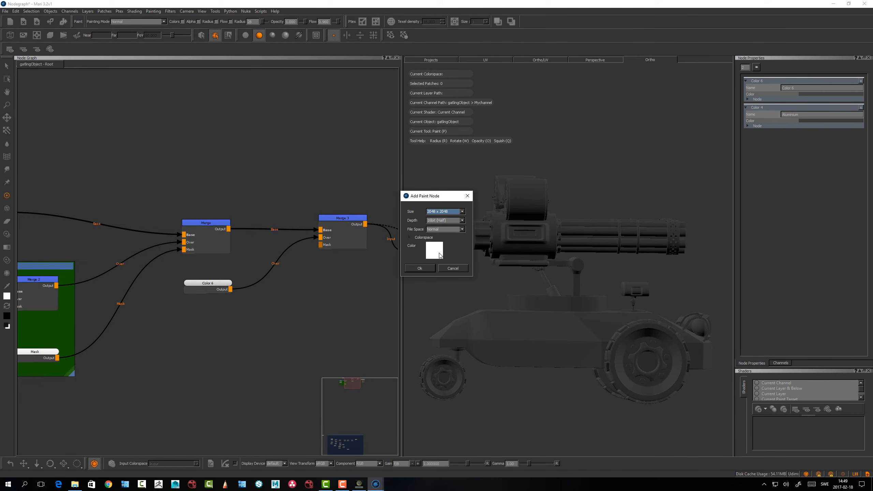
{"action": "left_click", "coordinate": [439, 250]}
{"action": "left_click_drag", "start_coordinate": [442, 242], "coordinate": [358, 289]}
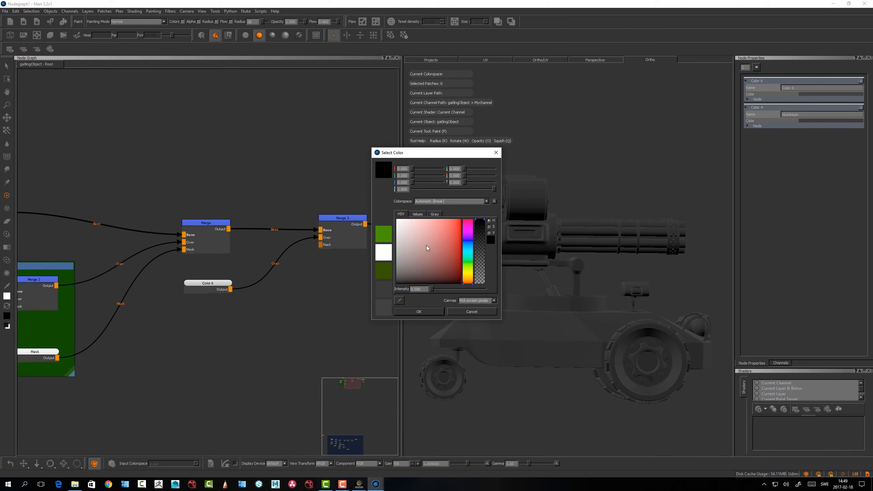
{"action": "left_click", "coordinate": [418, 313]}
{"action": "key", "text": "Return"}
{"action": "mouse_move", "coordinate": [287, 322]}
{"action": "left_mouse_down"}
{"action": "mouse_move", "coordinate": [250, 327]}
{"action": "mouse_move", "coordinate": [315, 267]}
{"action": "mouse_move", "coordinate": [320, 244]}
{"action": "left_mouse_up"}
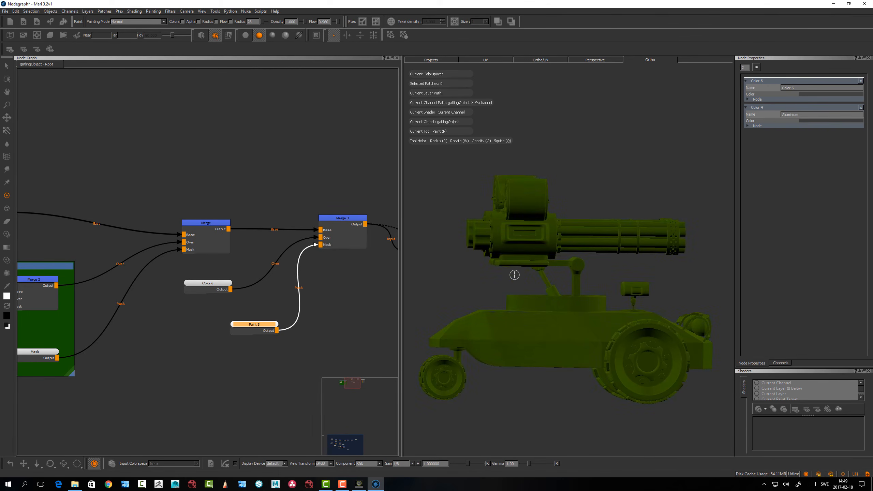
Select the patches of both gatling guns, including their barrels and drums, with the Select tool
{"action": "left_click", "coordinate": [6, 66]}
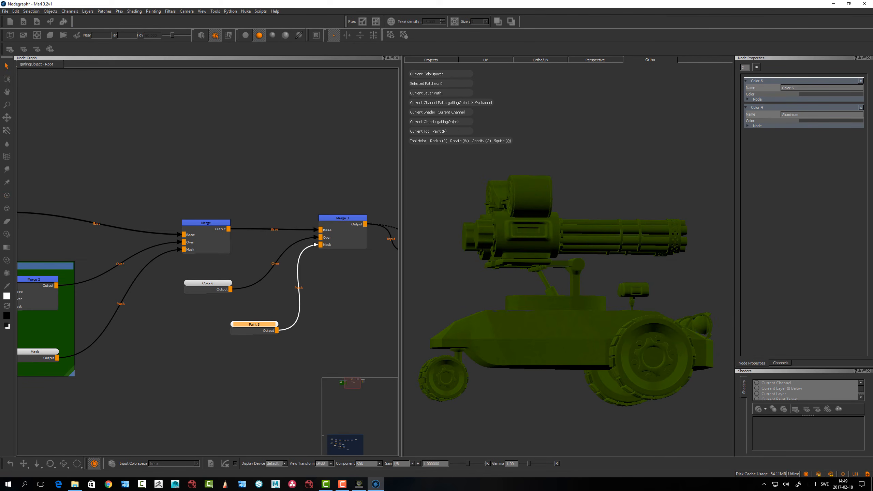
{"action": "left_click_drag", "start_coordinate": [595, 229], "coordinate": [575, 230], "text": "alt"}
{"action": "left_click_drag", "start_coordinate": [669, 193], "coordinate": [534, 264]}
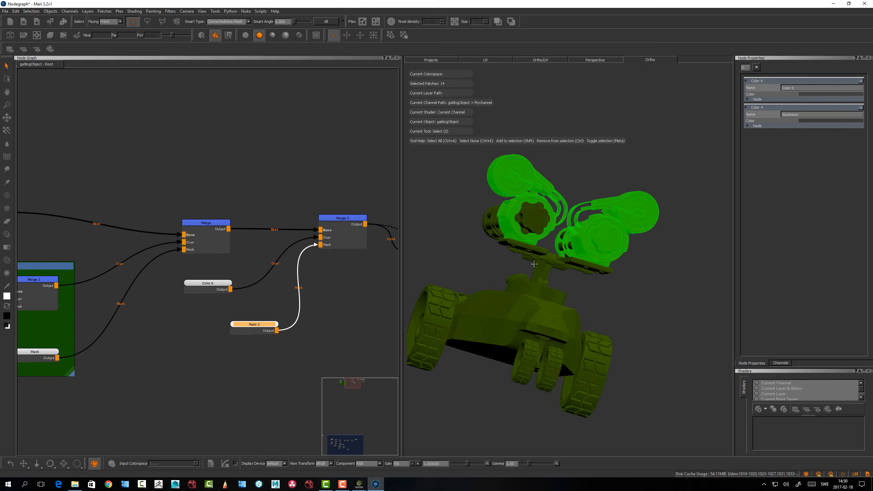
{"action": "left_click_drag", "start_coordinate": [473, 221], "coordinate": [472, 221], "text": "shift"}
{"action": "left_click_drag", "start_coordinate": [597, 245], "coordinate": [515, 241], "text": "alt"}
{"action": "left_click_drag", "start_coordinate": [660, 192], "coordinate": [606, 179], "text": "alt"}
{"action": "mouse_move", "coordinate": [609, 152]}
{"action": "left_mouse_down", "text": "shift"}
{"action": "mouse_move", "coordinate": [643, 154]}
{"action": "mouse_move", "coordinate": [696, 188]}
{"action": "left_mouse_up", "text": "shift"}
{"action": "mouse_move", "coordinate": [656, 203]}
{"action": "left_mouse_down", "text": "alt"}
{"action": "mouse_move", "coordinate": [592, 233]}
{"action": "mouse_move", "coordinate": [641, 242]}
{"action": "mouse_move", "coordinate": [612, 248]}
{"action": "left_mouse_up", "text": "alt"}
Fill the selected gun patches with white on the Paint 3 node and deselect them
{"action": "double_click", "coordinate": [255, 325]}
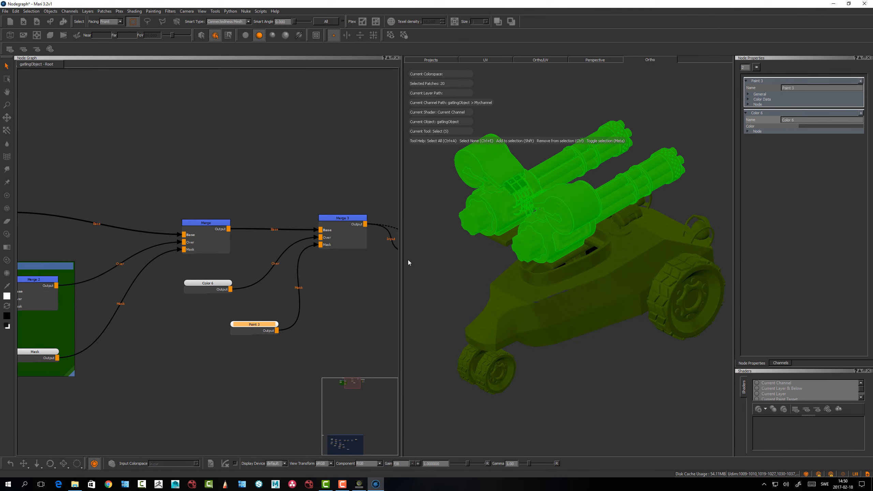
{"action": "right_click", "coordinate": [508, 177]}
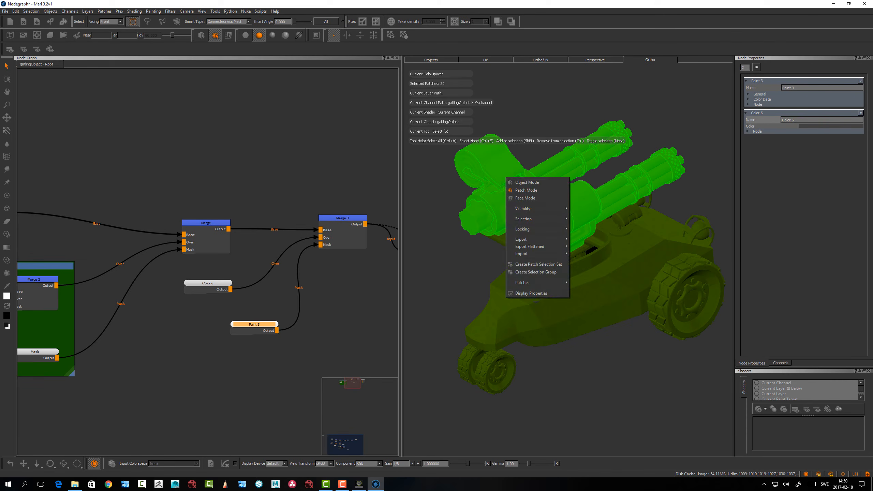
{"action": "mouse_move", "coordinate": [524, 283]}
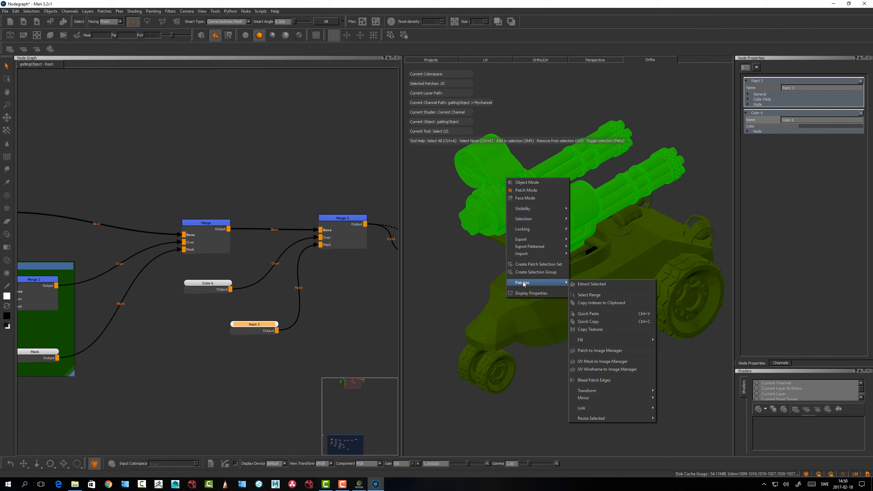
{"action": "mouse_move", "coordinate": [599, 341]}
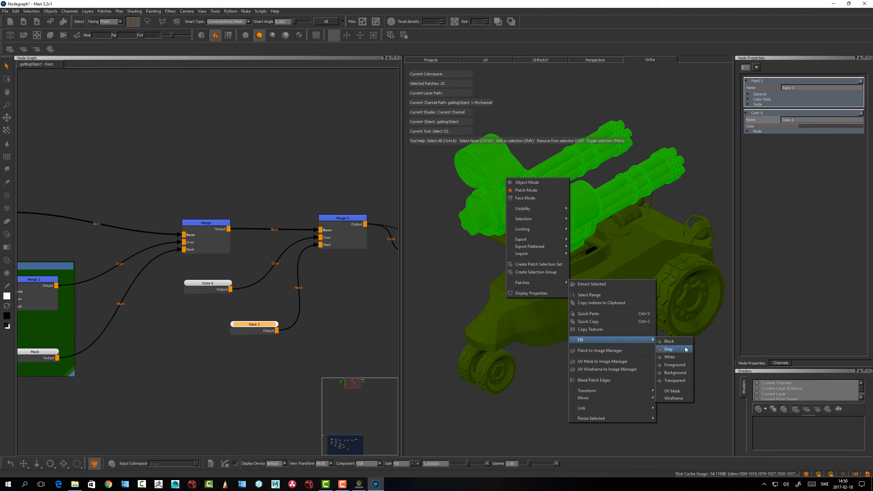
{"action": "left_click", "coordinate": [673, 357]}
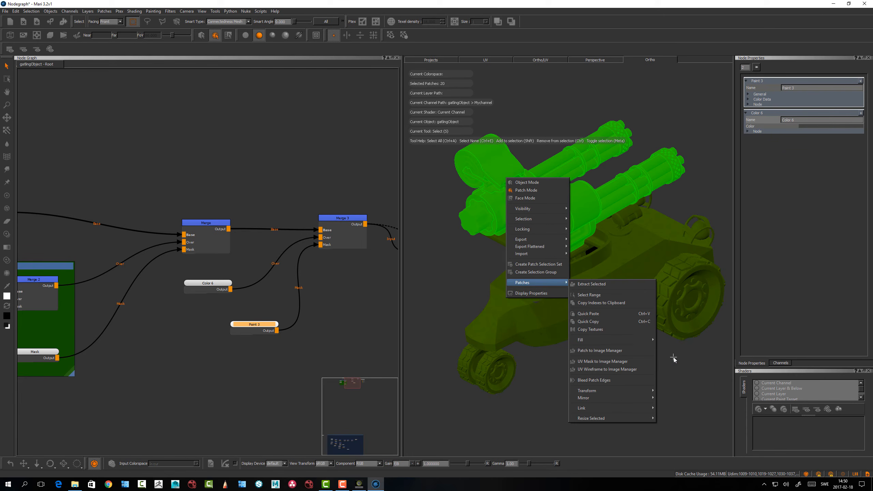
{"action": "left_click", "coordinate": [439, 279]}
{"action": "left_click_drag", "start_coordinate": [524, 302], "coordinate": [483, 283], "text": "alt"}
Shift the Paint 3 node slightly away from Merge 3 and preview its mask on the model
{"action": "left_click_drag", "start_coordinate": [264, 328], "coordinate": [246, 325]}
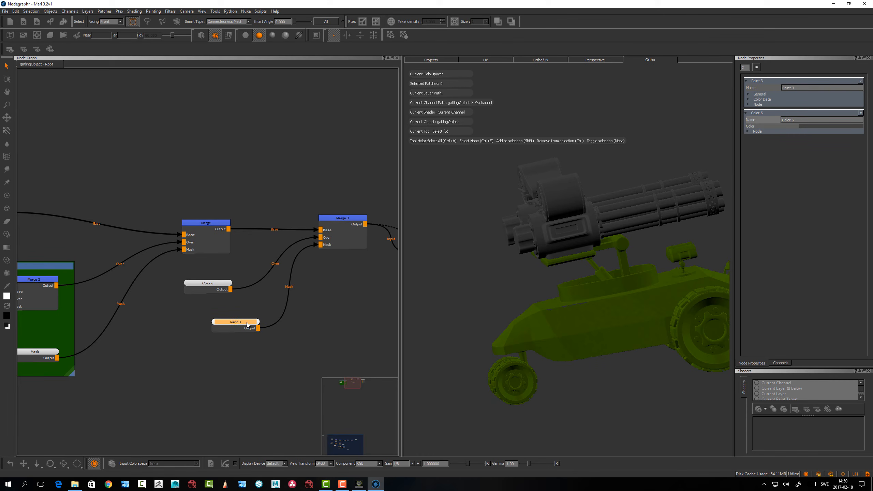
{"action": "key", "text": "1"}
{"action": "left_click_drag", "start_coordinate": [247, 325], "coordinate": [237, 324]}
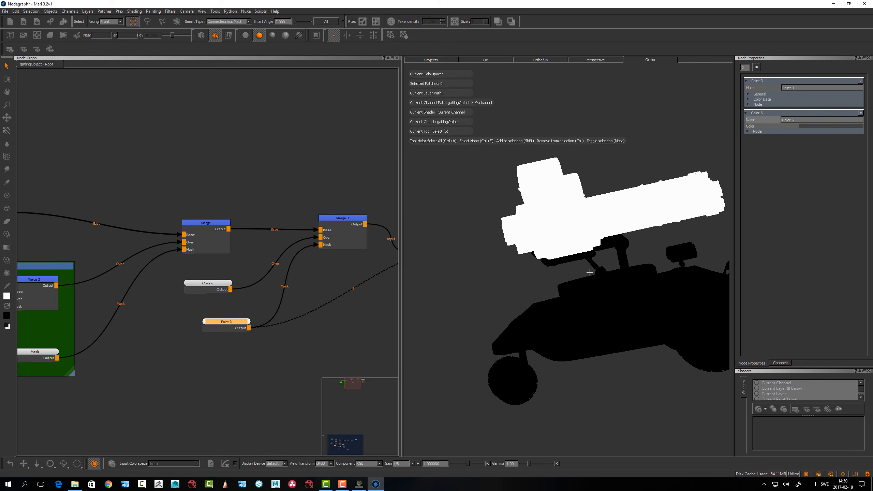
{"action": "mouse_move", "coordinate": [531, 282]}
{"action": "left_mouse_down", "text": "alt"}
{"action": "mouse_move", "coordinate": [649, 261]}
{"action": "mouse_move", "coordinate": [604, 275]}
{"action": "mouse_move", "coordinate": [562, 267]}
{"action": "mouse_move", "coordinate": [608, 262]}
{"action": "mouse_move", "coordinate": [530, 292]}
{"action": "left_mouse_up", "text": "alt"}
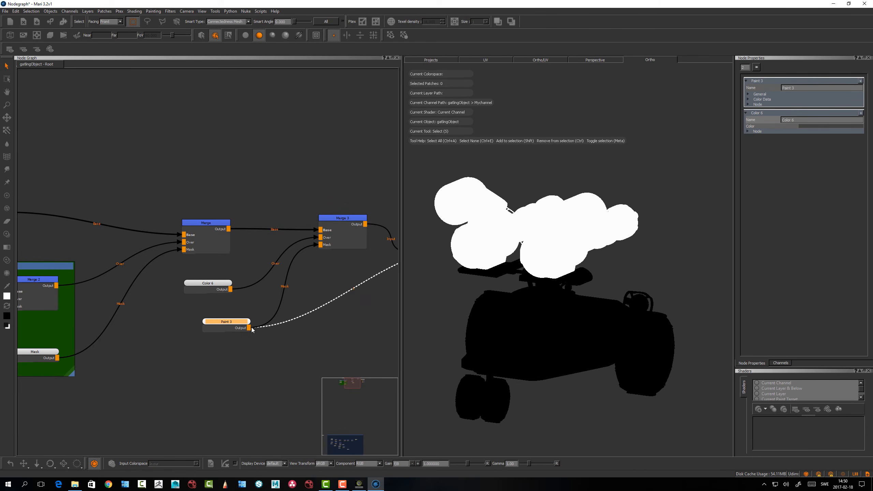
Reposition the Paint 3 and Color 6 nodes and view the output of Merge 3 on the model
{"action": "left_click_drag", "start_coordinate": [224, 322], "coordinate": [202, 285]}
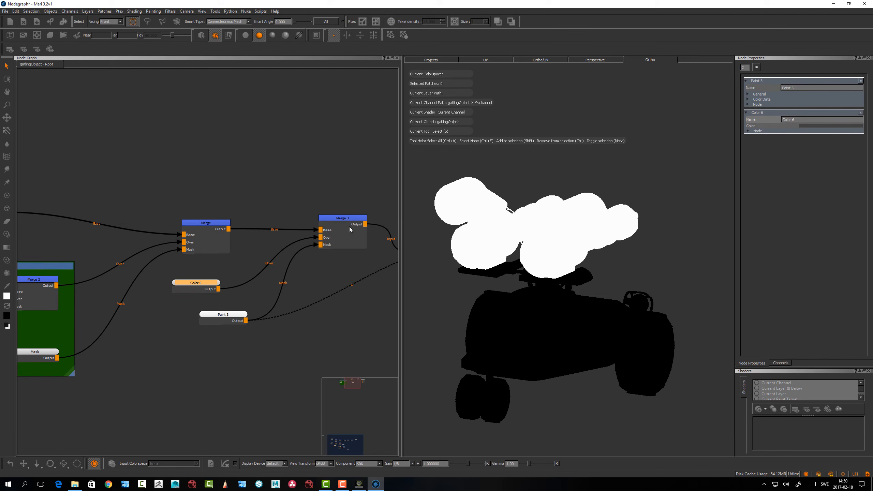
{"action": "left_click", "coordinate": [354, 216]}
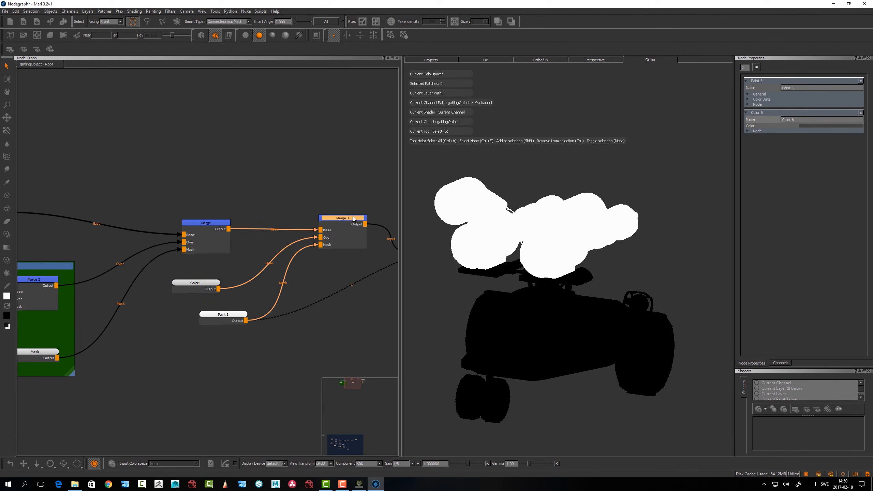
{"action": "key", "text": "1"}
Rename the Color 6 node to GunMetal
{"action": "left_click", "coordinate": [200, 285]}
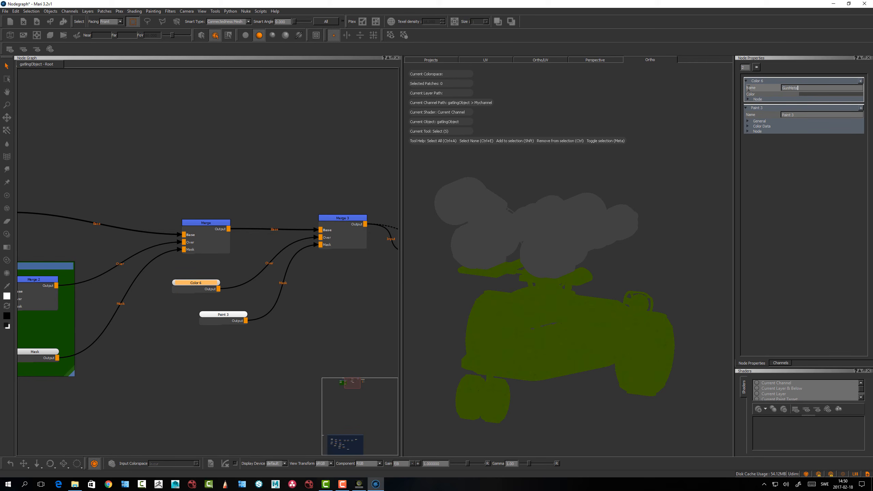
{"action": "left_click", "coordinate": [166, 328]}
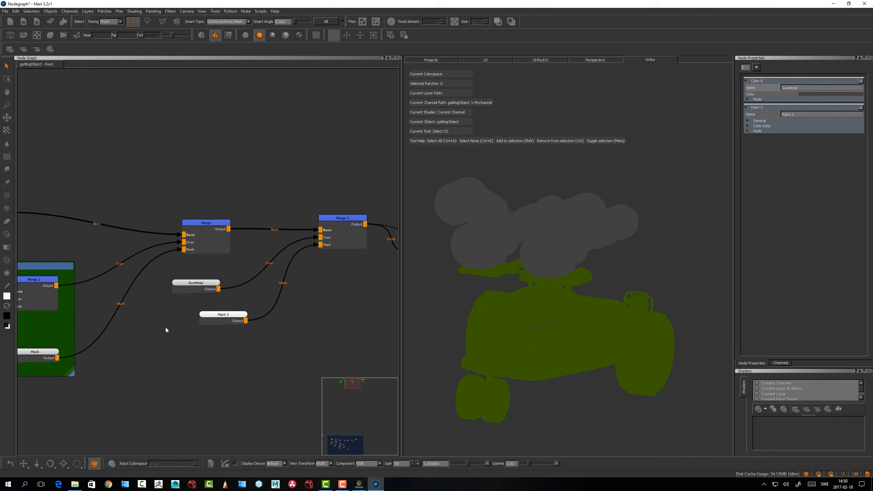
{"action": "scroll", "coordinate": [166, 328], "scroll_direction": "up", "scroll_amount": 2}
Make room around the GunMetal node by moving Paint 3 lower and GunMetal further from Merge 3
{"action": "left_click_drag", "start_coordinate": [246, 311], "coordinate": [246, 327]}
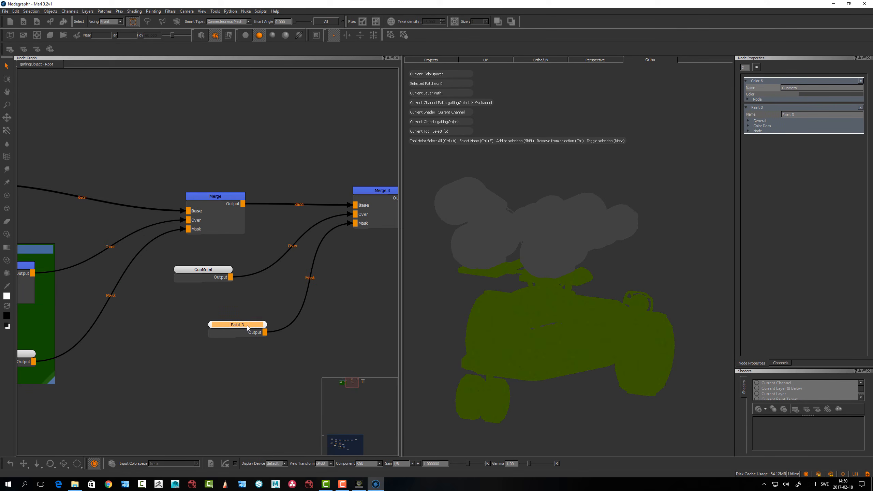
{"action": "scroll", "coordinate": [241, 310], "scroll_direction": "down", "scroll_amount": 3}
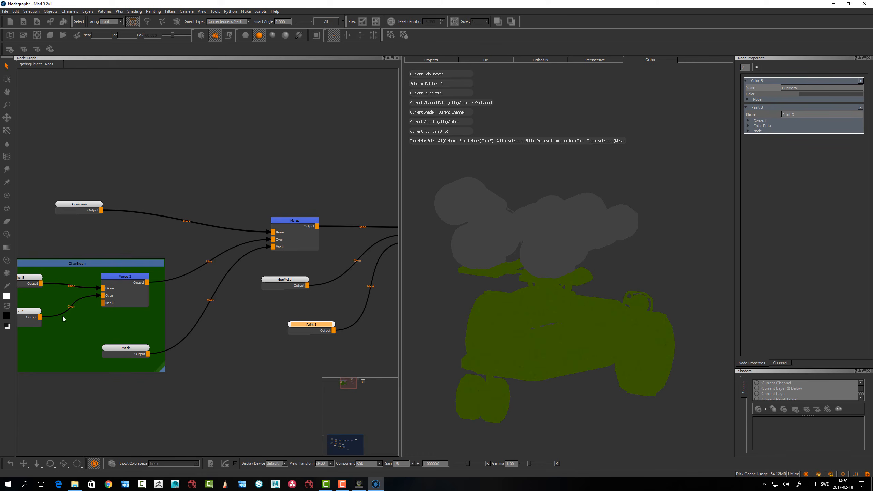
{"action": "middle_click_drag", "start_coordinate": [63, 316], "coordinate": [146, 301]}
{"action": "left_click", "coordinate": [102, 306]}
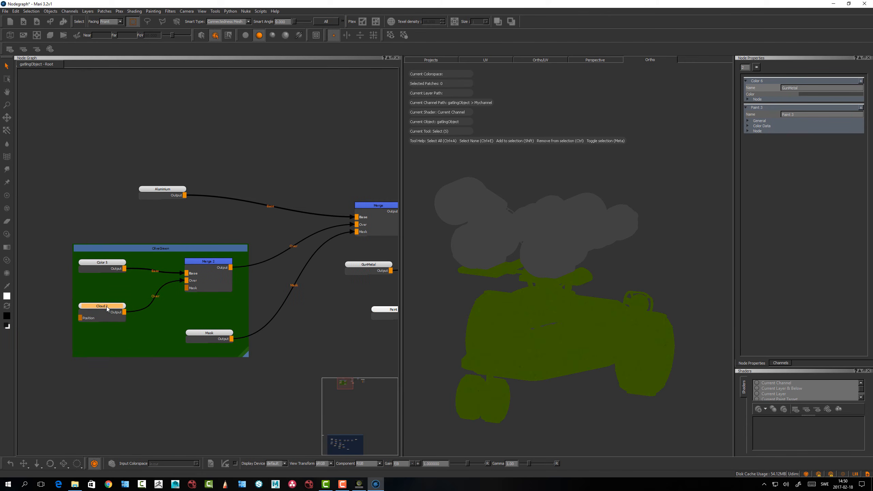
{"action": "left_click_drag", "start_coordinate": [368, 268], "coordinate": [357, 266]}
{"action": "middle_click_drag", "start_coordinate": [358, 267], "coordinate": [253, 261]}
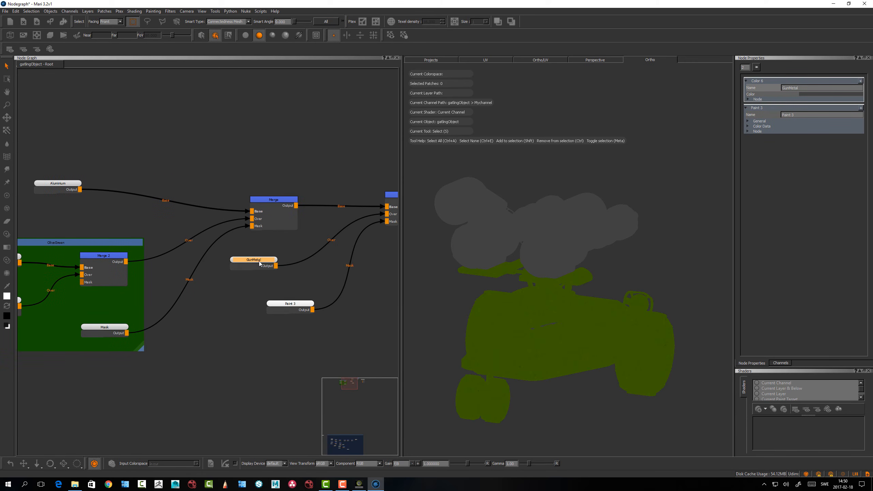
{"action": "left_click_drag", "start_coordinate": [260, 262], "coordinate": [256, 256]}
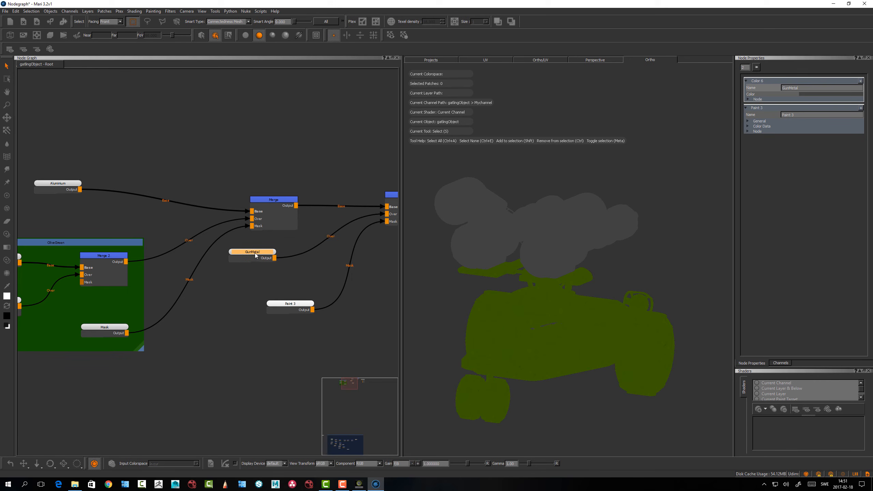
Insert a Merge node between GunMetal and Merge 3's Over input and arrange it beside GunMetal
{"action": "key", "text": "m"}
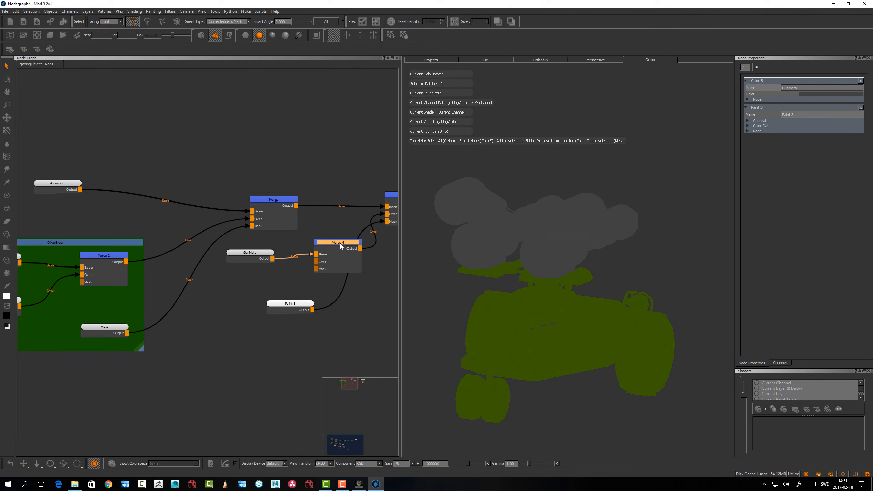
{"action": "left_click_drag", "start_coordinate": [341, 244], "coordinate": [306, 251]}
{"action": "left_click_drag", "start_coordinate": [250, 253], "coordinate": [241, 250]}
{"action": "left_click_drag", "start_coordinate": [304, 249], "coordinate": [303, 248]}
Connect the Cloud node inside the OliveGreen backdrop to Merge 4's Over input and shift GunMetal away from Merge 4
{"action": "middle_click_drag", "start_coordinate": [182, 329], "coordinate": [270, 342]}
{"action": "left_click_drag", "start_coordinate": [107, 320], "coordinate": [384, 287]}
{"action": "left_click", "coordinate": [381, 262]}
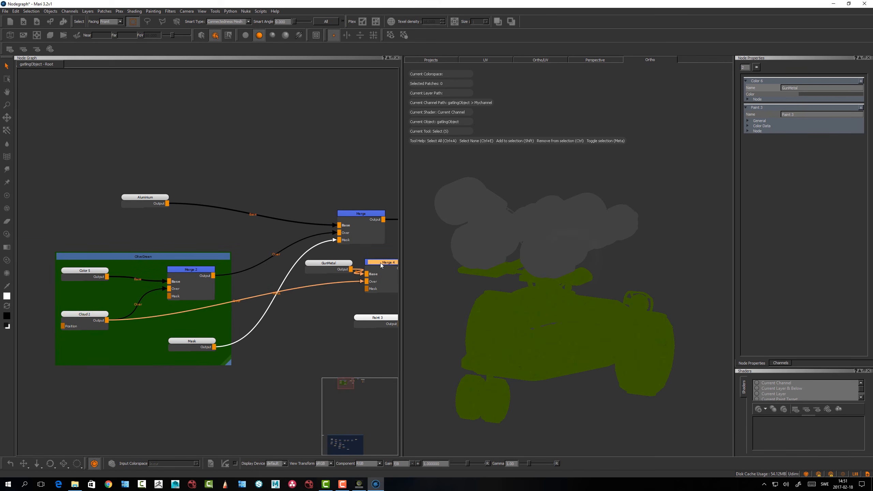
{"action": "middle_click_drag", "start_coordinate": [293, 311], "coordinate": [287, 310]}
{"action": "left_click_drag", "start_coordinate": [258, 272], "coordinate": [250, 277]}
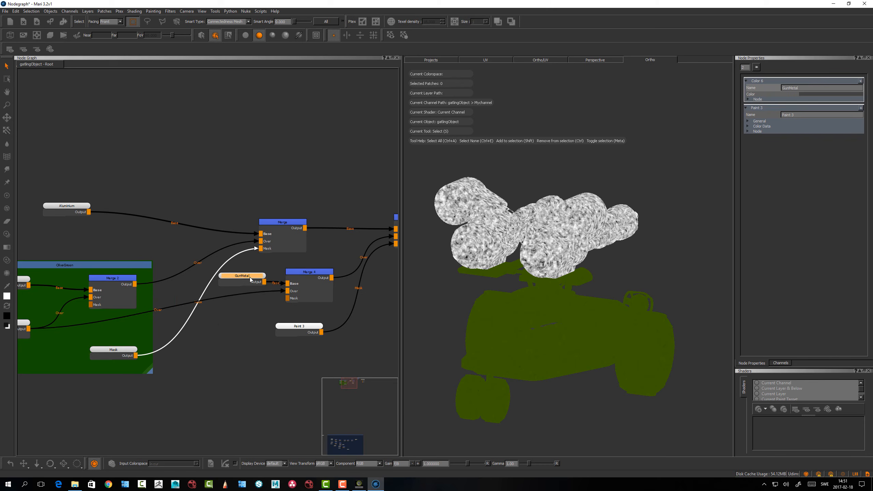
Move the OliveGreen backdrop with its nodes further from the Merge nodes and adjust GunMetal's position
{"action": "scroll", "coordinate": [214, 322], "scroll_direction": "up", "scroll_amount": 1}
{"action": "scroll", "coordinate": [227, 311], "scroll_direction": "down", "scroll_amount": 3}
{"action": "left_click_drag", "start_coordinate": [126, 272], "coordinate": [44, 272], "text": "shift"}
{"action": "left_click", "coordinate": [116, 269]}
{"action": "left_click_drag", "start_coordinate": [175, 288], "coordinate": [348, 289]}
{"action": "middle_click_drag", "start_coordinate": [335, 285], "coordinate": [254, 259]}
{"action": "left_click_drag", "start_coordinate": [254, 259], "coordinate": [265, 258]}
Add a bend point to the Cloud connection into Merge 4's Over input and place it below GunMetal to separate the crossing lines
{"action": "key", "text": "ctrl"}
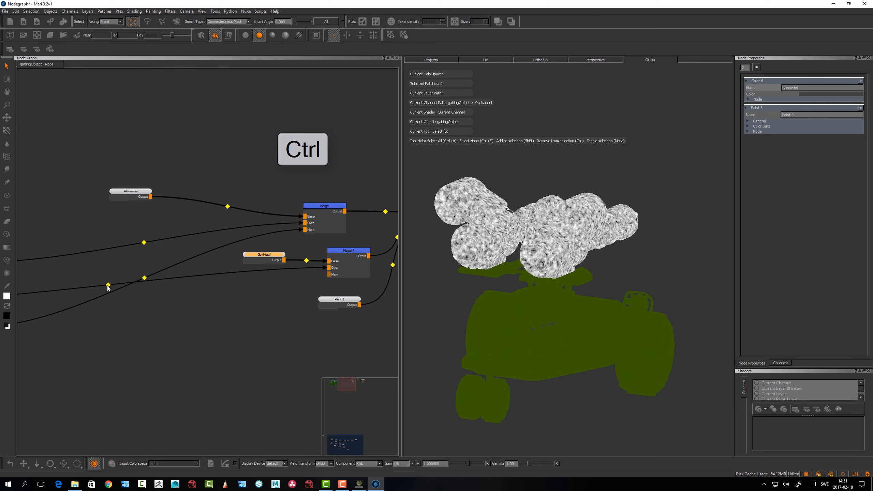
{"action": "left_click_drag", "start_coordinate": [110, 286], "coordinate": [290, 292]}
{"action": "scroll", "coordinate": [290, 289], "scroll_direction": "down", "scroll_amount": 2}
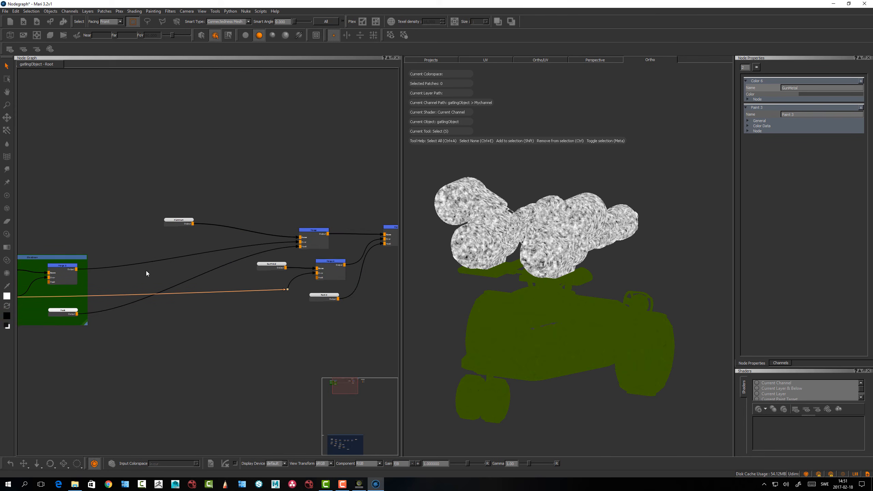
{"action": "middle_click_drag", "start_coordinate": [177, 297], "coordinate": [217, 293]}
{"action": "left_click_drag", "start_coordinate": [291, 281], "coordinate": [291, 283]}
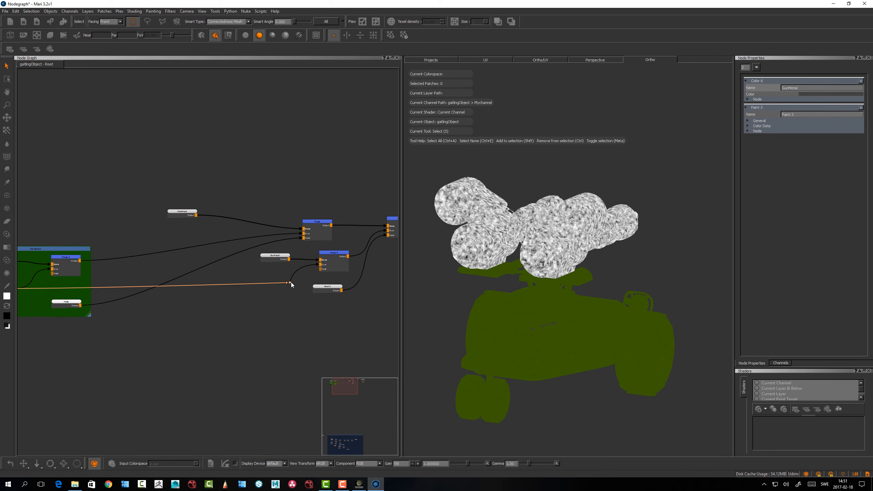
{"action": "left_click_drag", "start_coordinate": [69, 302], "coordinate": [51, 304]}
{"action": "middle_click_drag", "start_coordinate": [251, 323], "coordinate": [206, 322]}
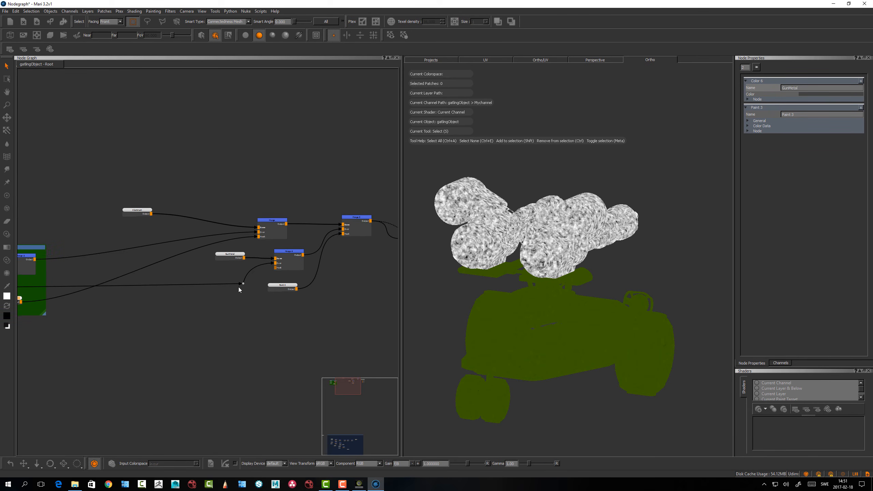
Set Merge 4's blend mode to Multiply and lower its amount to about 0.1 for subtle cloud variation in the gun metal
{"action": "left_click", "coordinate": [234, 259]}
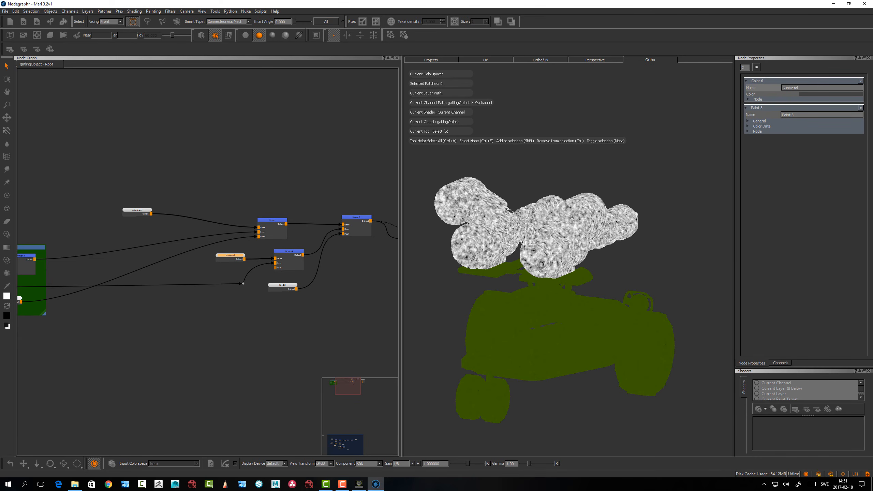
{"action": "left_click_drag", "start_coordinate": [524, 245], "coordinate": [490, 211], "text": "alt"}
{"action": "right_click_drag", "start_coordinate": [490, 211], "coordinate": [565, 240], "text": "alt"}
{"action": "middle_click_drag", "start_coordinate": [564, 241], "coordinate": [540, 242], "text": "alt"}
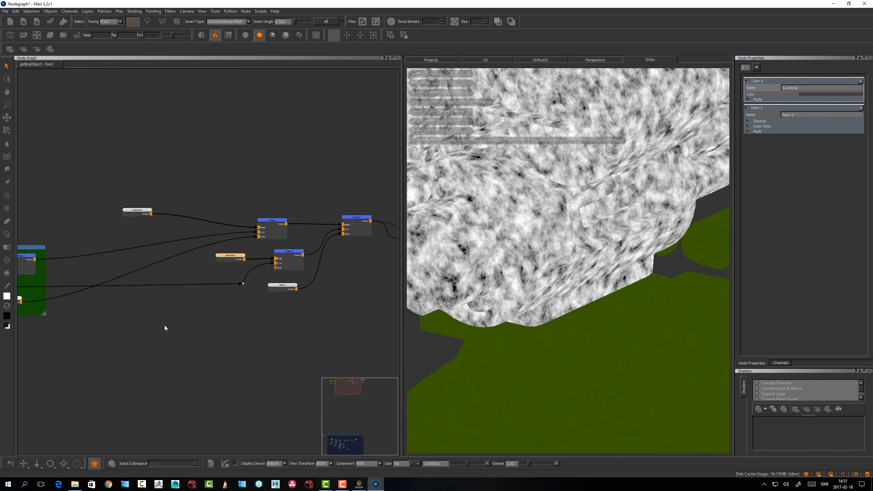
{"action": "middle_click_drag", "start_coordinate": [213, 334], "coordinate": [339, 340]}
{"action": "middle_click_drag", "start_coordinate": [359, 308], "coordinate": [239, 315]}
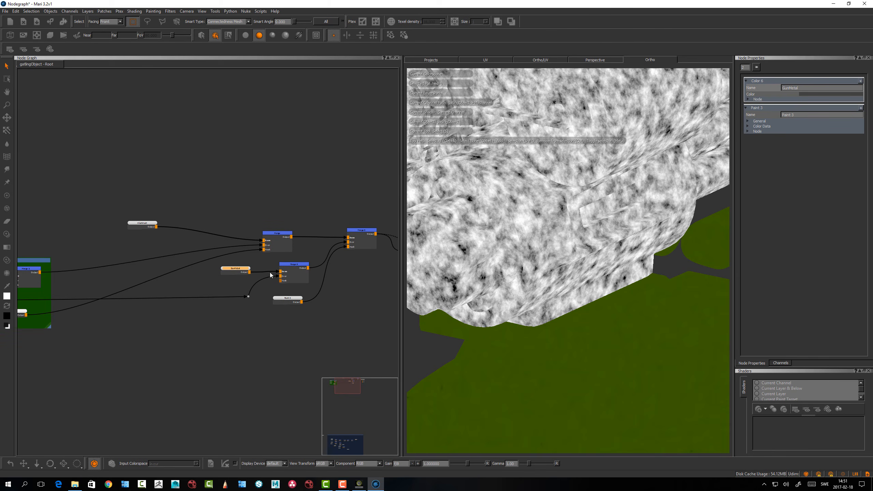
{"action": "left_click", "coordinate": [285, 267]}
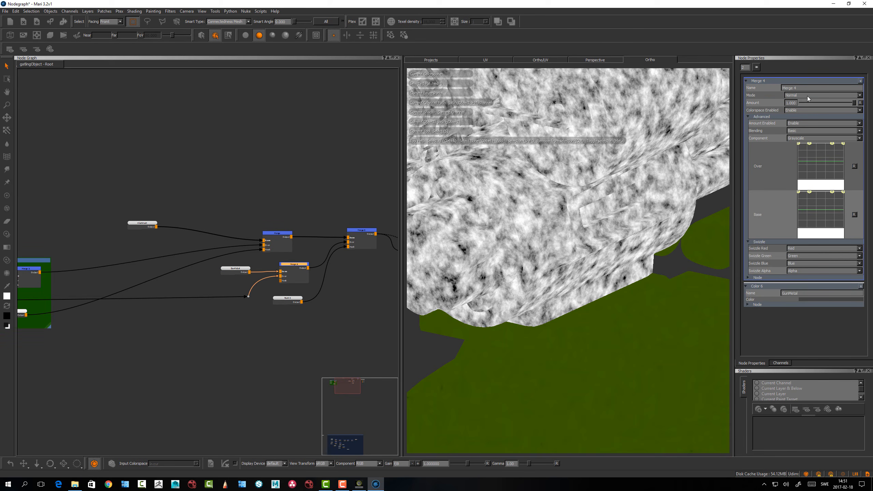
{"action": "left_click", "coordinate": [820, 95]}
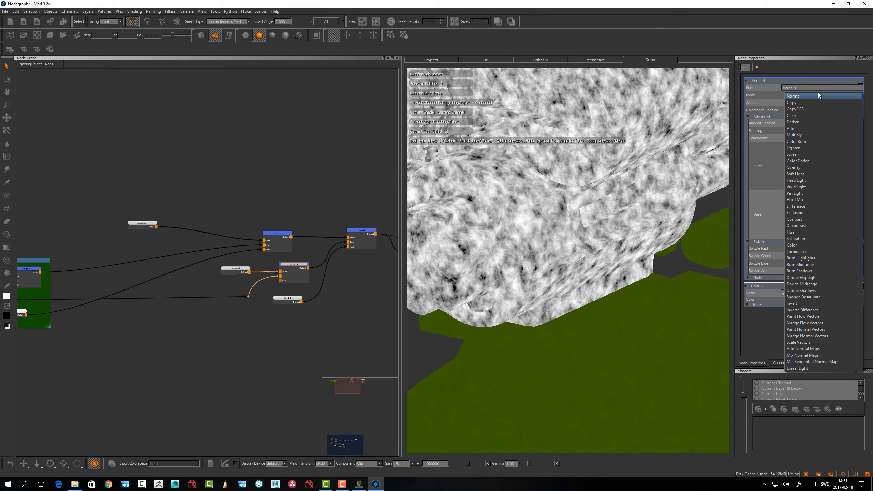
{"action": "left_click", "coordinate": [800, 135]}
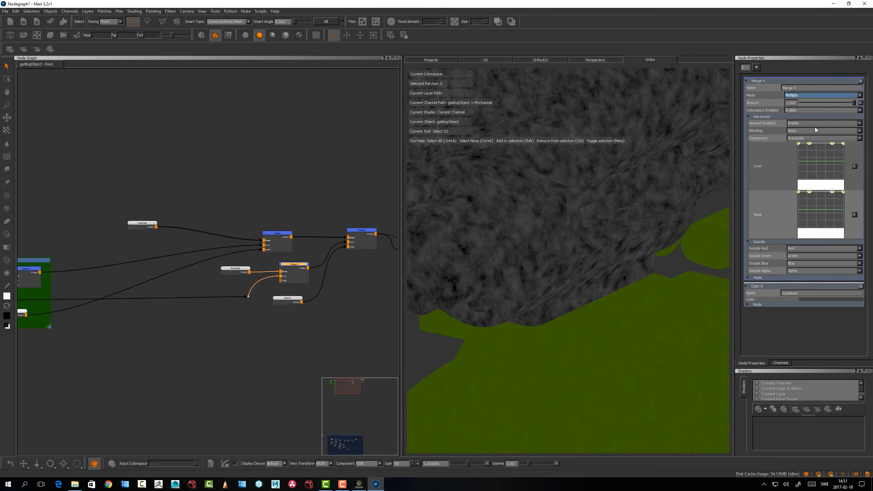
{"action": "left_click_drag", "start_coordinate": [848, 103], "coordinate": [801, 103]}
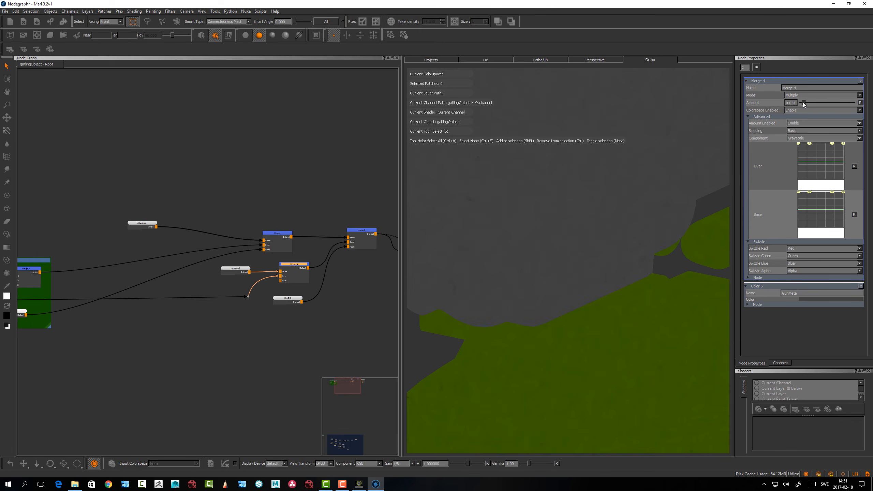
{"action": "left_click_drag", "start_coordinate": [491, 261], "coordinate": [513, 249], "text": "alt"}
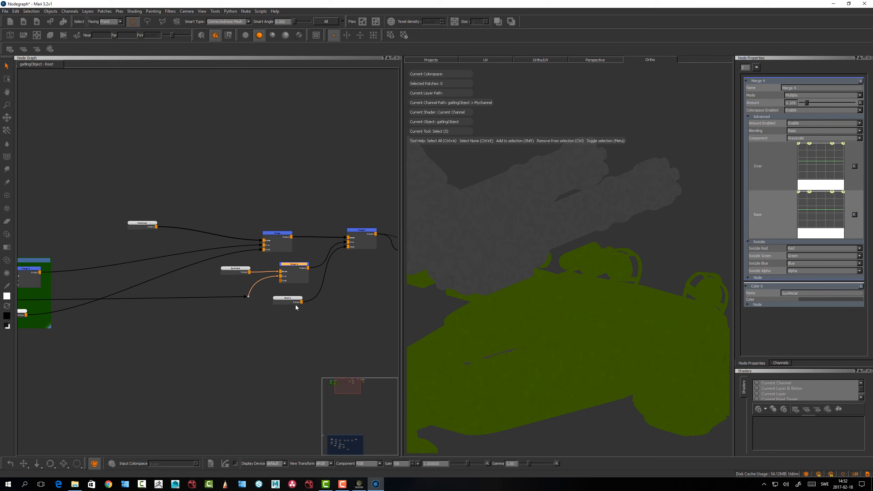
Make room after Merge 3 by moving the multi-input viewer node and the channel node further along the graph
{"action": "left_click", "coordinate": [358, 302]}
{"action": "middle_click_drag", "start_coordinate": [349, 292], "coordinate": [183, 292]}
{"action": "scroll", "coordinate": [183, 293], "scroll_direction": "down", "scroll_amount": 1}
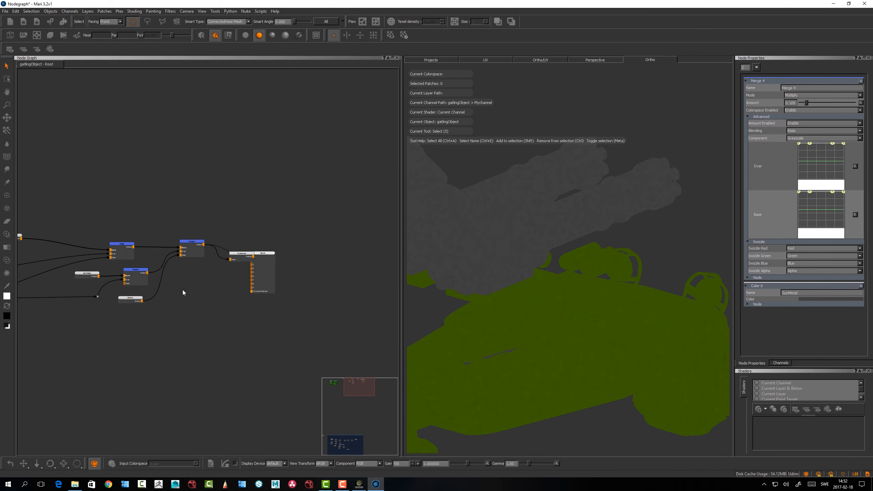
{"action": "left_click_drag", "start_coordinate": [266, 257], "coordinate": [305, 259]}
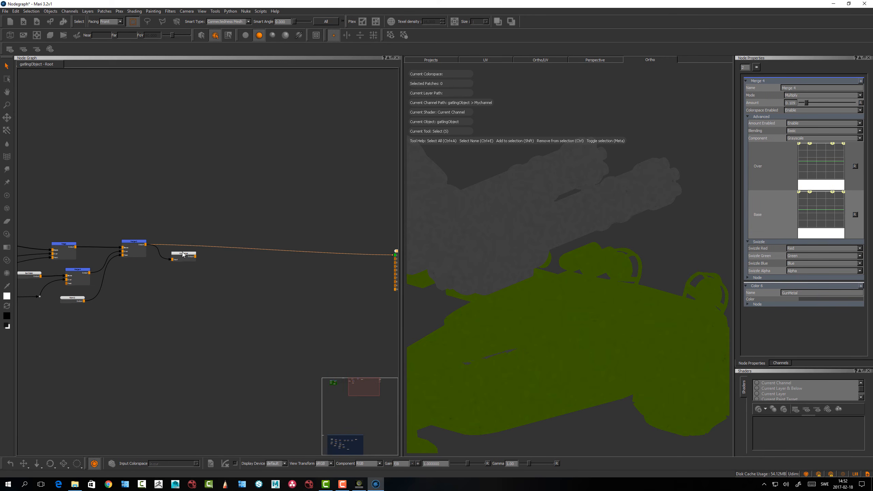
{"action": "left_click_drag", "start_coordinate": [183, 254], "coordinate": [301, 255]}
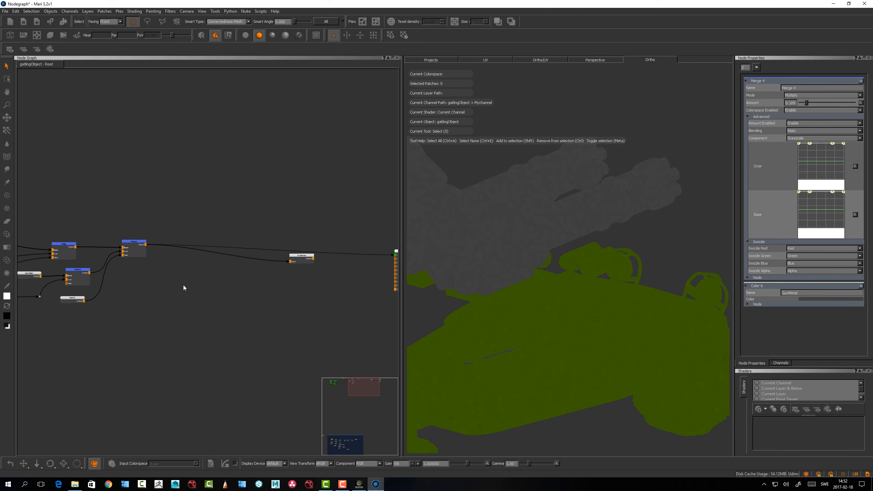
Insert a Merge node on Merge 3's output and space it midway towards the channel node
{"action": "left_click", "coordinate": [133, 243]}
{"action": "key", "text": "m"}
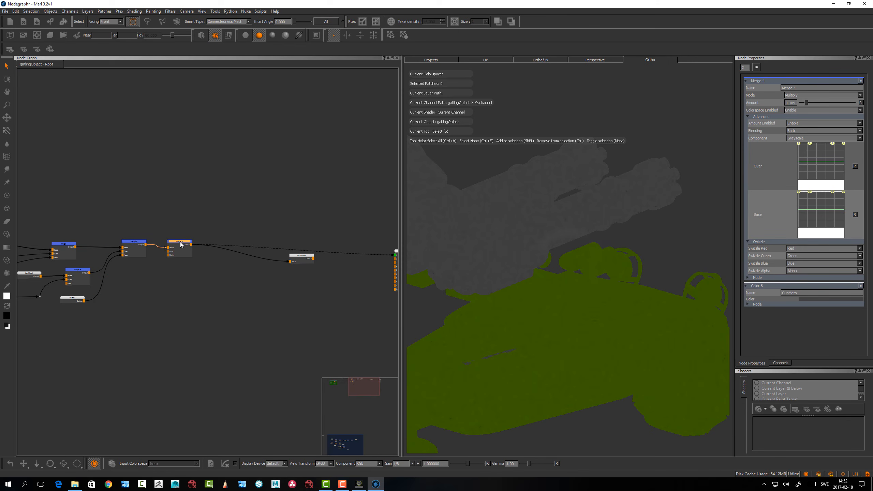
{"action": "left_click_drag", "start_coordinate": [181, 244], "coordinate": [221, 243]}
Add a 2048 x 2048 Paint node with a fully transparent colour, name it Logo, and connect it to the new Merge node's Over input
{"action": "left_click", "coordinate": [168, 280]}
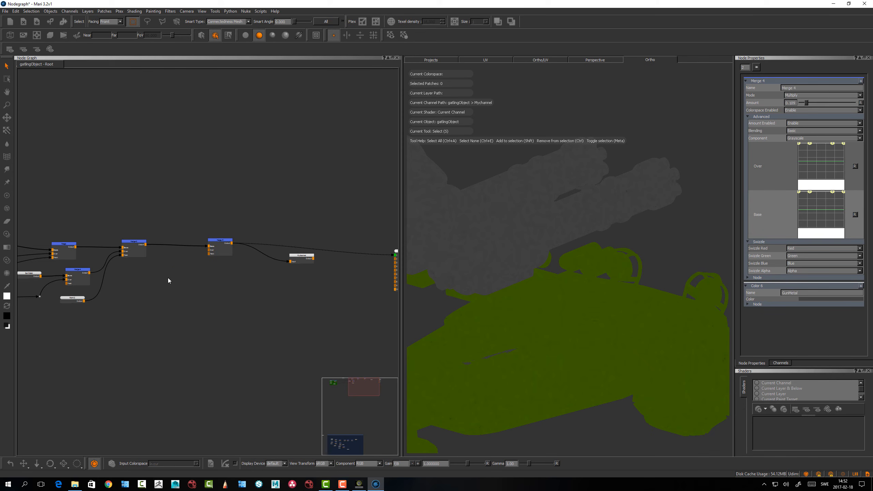
{"action": "key", "text": "p"}
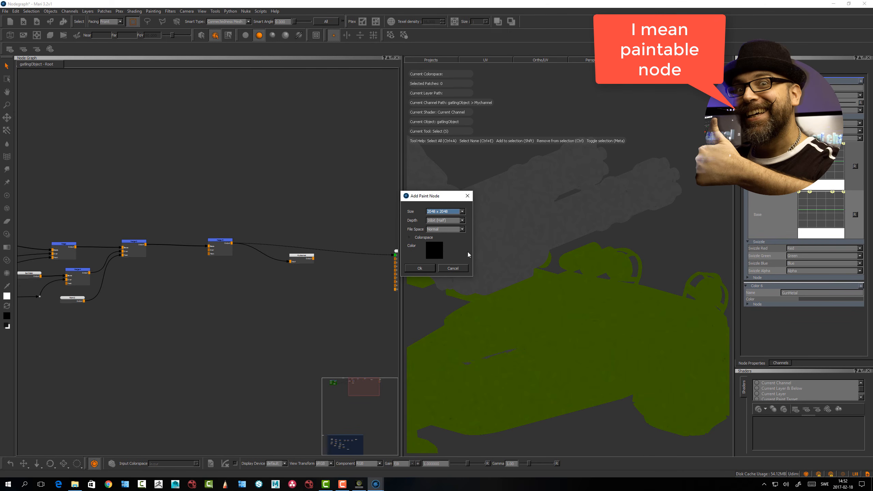
{"action": "left_click", "coordinate": [435, 250]}
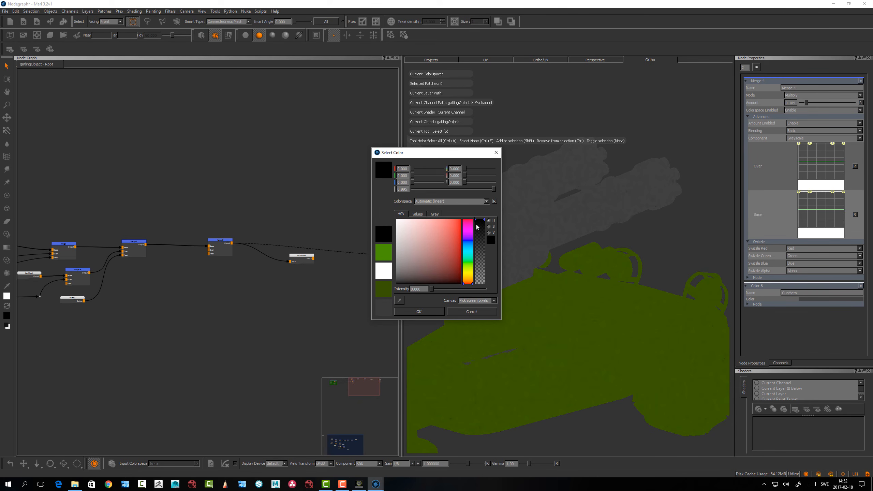
{"action": "left_click_drag", "start_coordinate": [477, 227], "coordinate": [486, 306]}
{"action": "left_click", "coordinate": [419, 311]}
{"action": "left_click", "coordinate": [422, 272]}
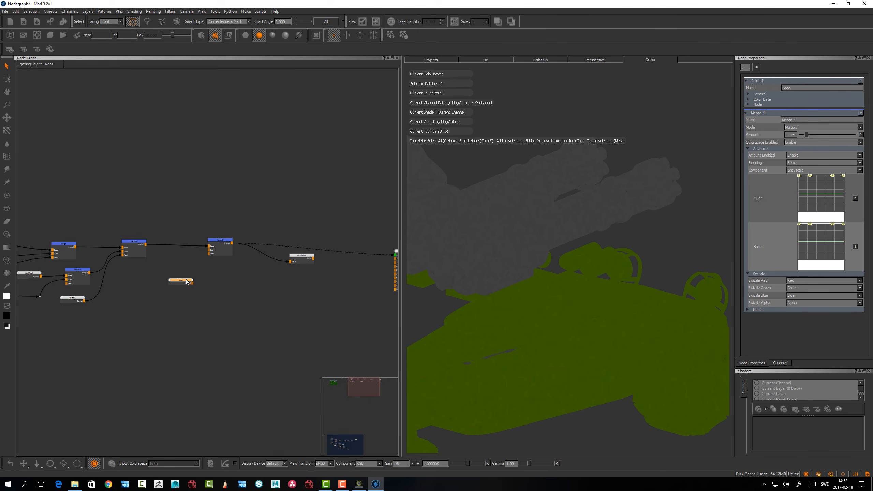
{"action": "mouse_move", "coordinate": [186, 281]}
{"action": "left_mouse_down"}
{"action": "mouse_move", "coordinate": [171, 276]}
{"action": "mouse_move", "coordinate": [209, 250]}
{"action": "left_mouse_up"}
{"action": "left_click_drag", "start_coordinate": [170, 278], "coordinate": [165, 277]}
Project the round The Mari Channel logo onto the side of the vehicle's body using Paint Through in a side view
{"action": "left_click_drag", "start_coordinate": [598, 280], "coordinate": [576, 294], "text": "alt"}
{"action": "right_click_drag", "start_coordinate": [576, 294], "coordinate": [560, 301], "text": "alt"}
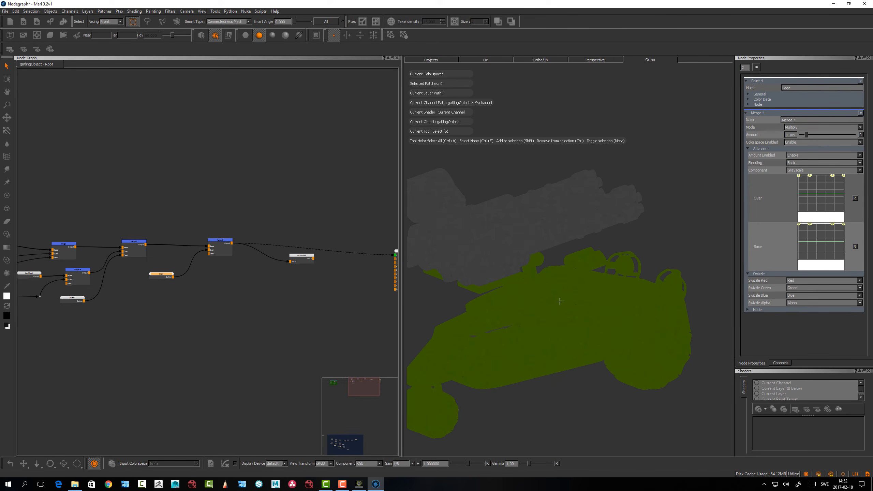
{"action": "key", "text": "Left"}
{"action": "middle_click_drag", "start_coordinate": [527, 296], "coordinate": [529, 277], "text": "alt"}
{"action": "right_click_drag", "start_coordinate": [528, 277], "coordinate": [583, 320], "text": "alt"}
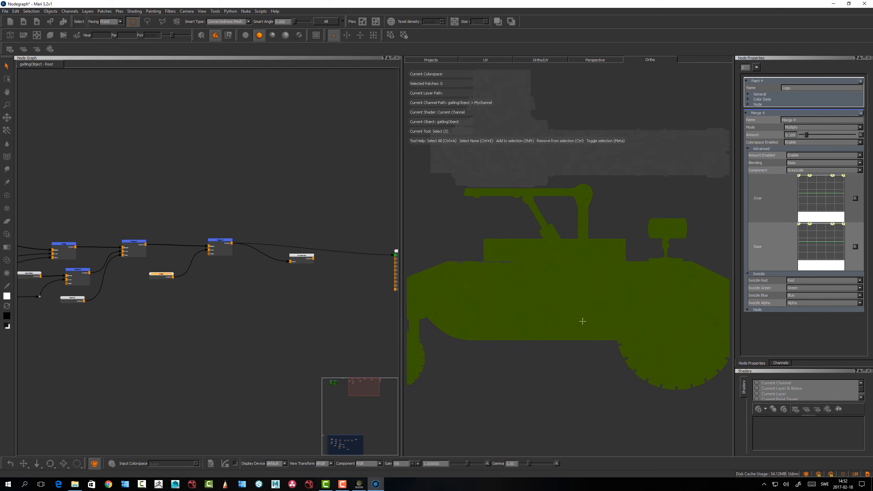
{"action": "key", "text": "u"}
{"action": "scroll", "coordinate": [555, 306], "scroll_direction": "up", "scroll_amount": 5}
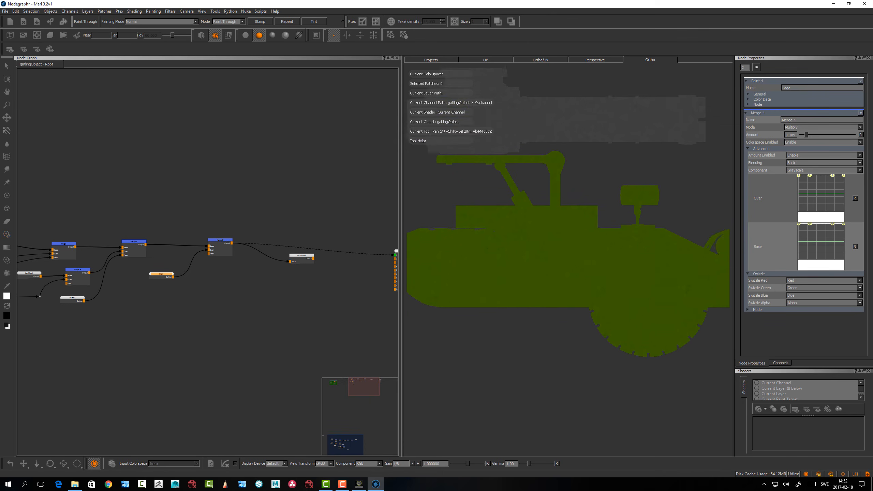
{"action": "mouse_move", "coordinate": [555, 303]}
{"action": "middle_mouse_down", "text": "alt"}
{"action": "mouse_move", "coordinate": [604, 308]}
{"action": "mouse_move", "coordinate": [555, 287]}
{"action": "middle_mouse_up", "text": "alt"}
{"action": "middle_click_drag", "start_coordinate": [601, 306], "coordinate": [602, 354], "text": "alt"}
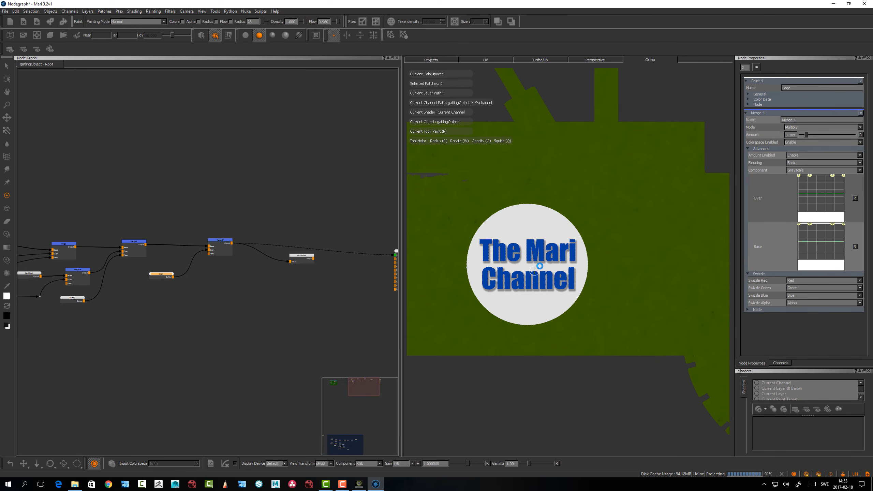
{"action": "right_click_drag", "start_coordinate": [598, 243], "coordinate": [488, 230], "text": "alt"}
{"action": "mouse_move", "coordinate": [507, 312]}
{"action": "left_mouse_down", "text": "alt"}
{"action": "mouse_move", "coordinate": [534, 322]}
{"action": "mouse_move", "coordinate": [509, 291]}
{"action": "left_mouse_up", "text": "alt"}
Move the large blue Backdrop group with its nodes up to just below the OliveGreen network
{"action": "middle_click_drag", "start_coordinate": [208, 301], "coordinate": [324, 282], "text": "alt"}
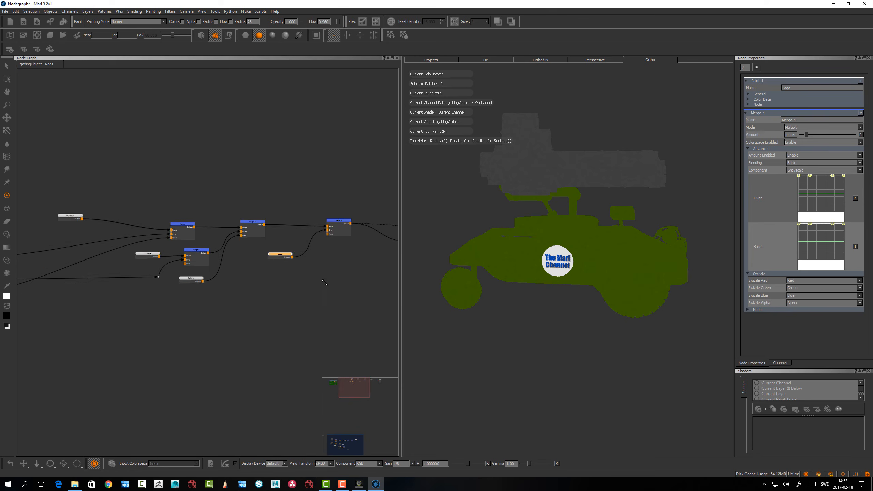
{"action": "right_click_drag", "start_coordinate": [324, 281], "coordinate": [256, 296], "text": "alt"}
{"action": "middle_click_drag", "start_coordinate": [239, 302], "coordinate": [296, 285], "text": "alt"}
{"action": "right_click_drag", "start_coordinate": [296, 285], "coordinate": [215, 288], "text": "alt"}
{"action": "middle_click_drag", "start_coordinate": [298, 290], "coordinate": [238, 289], "text": "alt"}
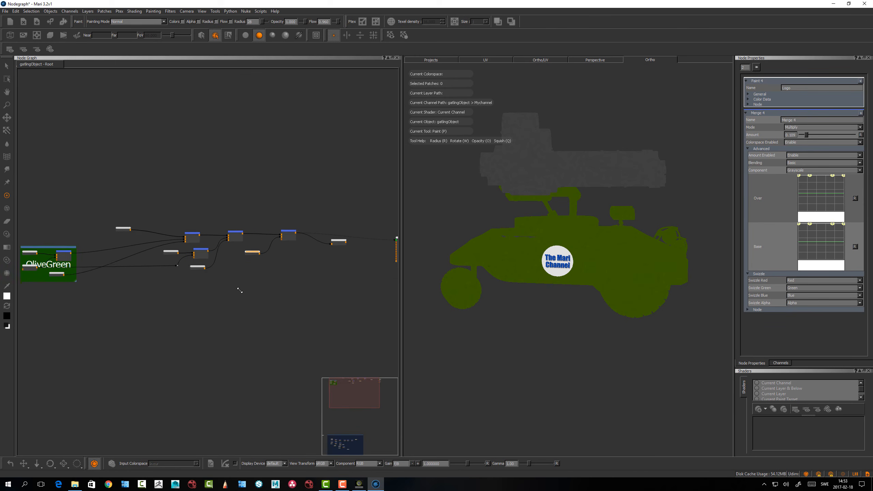
{"action": "left_click_drag", "start_coordinate": [336, 242], "coordinate": [336, 240]}
{"action": "right_click_drag", "start_coordinate": [305, 280], "coordinate": [179, 284], "text": "alt"}
{"action": "middle_click_drag", "start_coordinate": [234, 285], "coordinate": [243, 175], "text": "alt"}
{"action": "right_click_drag", "start_coordinate": [273, 268], "coordinate": [169, 267], "text": "alt"}
{"action": "middle_click_drag", "start_coordinate": [209, 378], "coordinate": [210, 277], "text": "alt"}
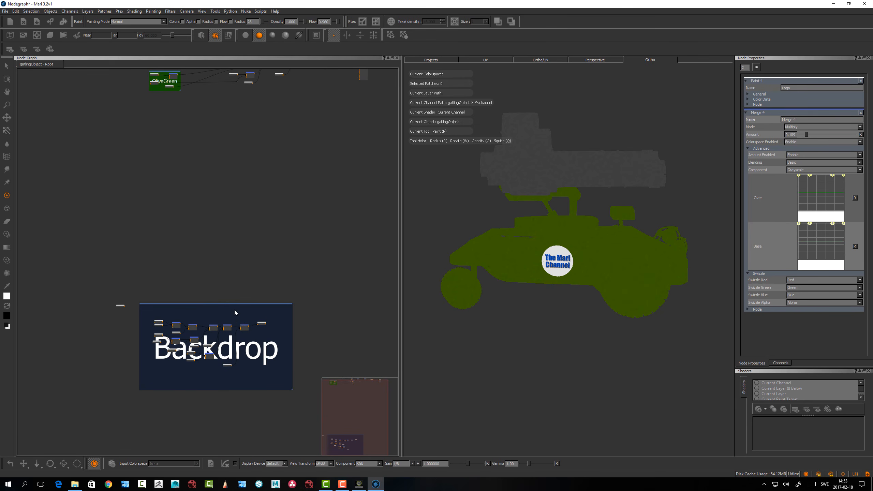
{"action": "left_click_drag", "start_coordinate": [239, 305], "coordinate": [261, 113]}
Tidy the main network by nudging the Aluminium and Paint 3 nodes and moving Logo closer to its Merge node
{"action": "right_click_drag", "start_coordinate": [261, 124], "coordinate": [296, 131], "text": "alt"}
{"action": "middle_click_drag", "start_coordinate": [280, 219], "coordinate": [289, 297], "text": "alt"}
{"action": "right_click_drag", "start_coordinate": [294, 158], "coordinate": [405, 150], "text": "alt"}
{"action": "middle_click_drag", "start_coordinate": [290, 166], "coordinate": [358, 143], "text": "alt"}
{"action": "right_click_drag", "start_coordinate": [285, 156], "coordinate": [407, 136], "text": "alt"}
{"action": "middle_click_drag", "start_coordinate": [283, 133], "coordinate": [291, 166], "text": "alt"}
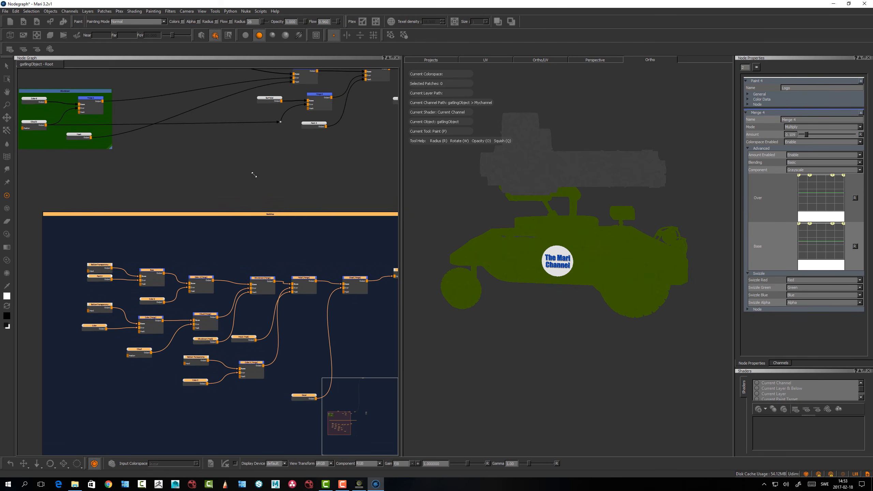
{"action": "right_click_drag", "start_coordinate": [255, 175], "coordinate": [229, 174], "text": "alt"}
{"action": "middle_click_drag", "start_coordinate": [282, 179], "coordinate": [278, 224], "text": "alt"}
{"action": "left_click_drag", "start_coordinate": [211, 128], "coordinate": [214, 132]}
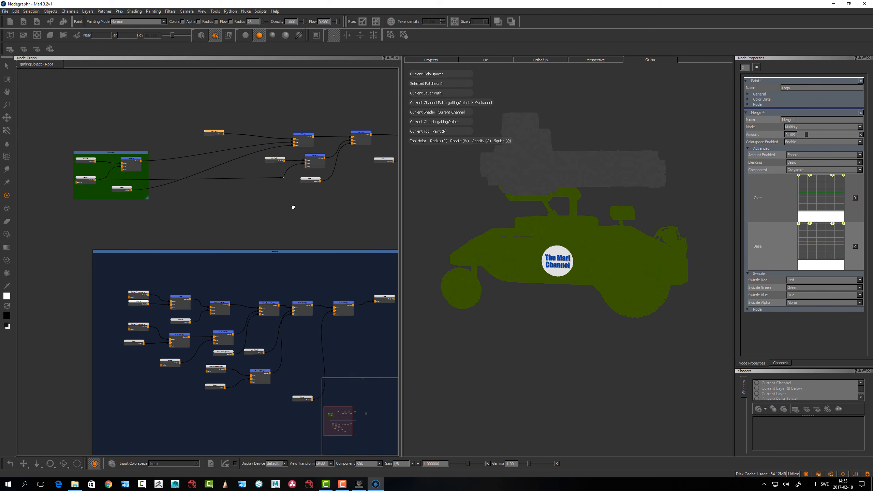
{"action": "middle_click_drag", "start_coordinate": [293, 207], "coordinate": [238, 218], "text": "alt"}
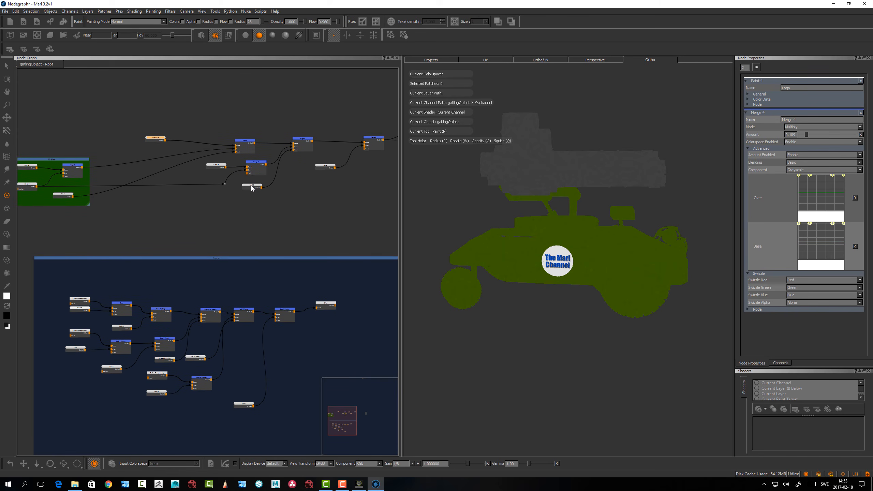
{"action": "left_click_drag", "start_coordinate": [252, 189], "coordinate": [255, 191]}
{"action": "left_click_drag", "start_coordinate": [319, 167], "coordinate": [327, 156]}
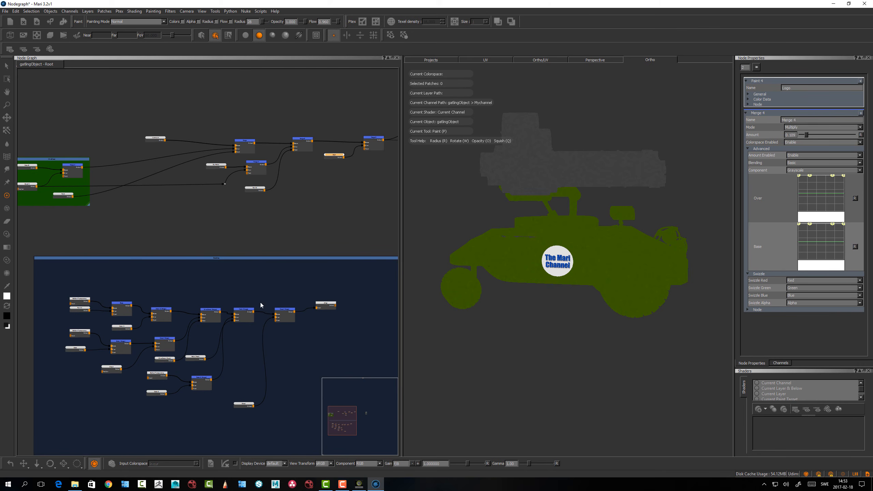
Compare the main node network with the Backdrop group below it, and bring up the object's channel list
{"action": "middle_click_drag", "start_coordinate": [246, 236], "coordinate": [235, 238], "text": "alt"}
{"action": "scroll", "coordinate": [220, 228], "scroll_direction": "down", "scroll_amount": 1}
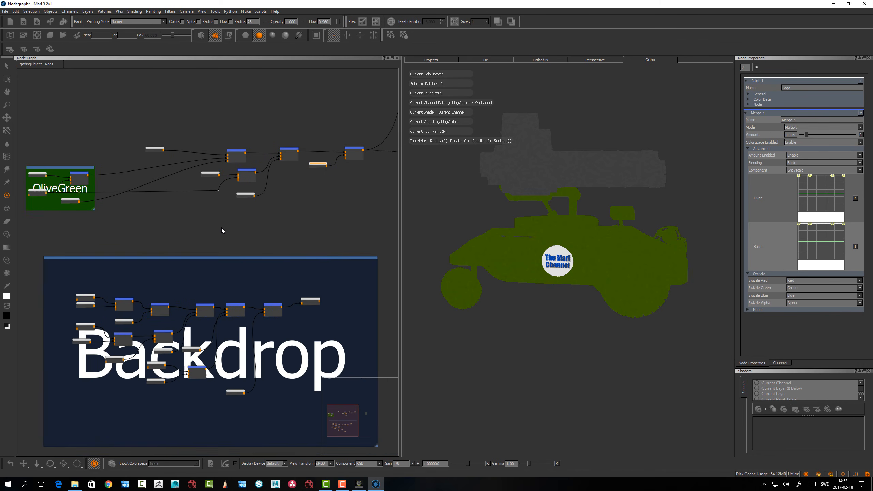
{"action": "scroll", "coordinate": [228, 232], "scroll_direction": "up", "scroll_amount": 3}
{"action": "right_click_drag", "start_coordinate": [343, 164], "coordinate": [364, 152], "text": "alt"}
{"action": "middle_click_drag", "start_coordinate": [245, 242], "coordinate": [250, 199], "text": "alt"}
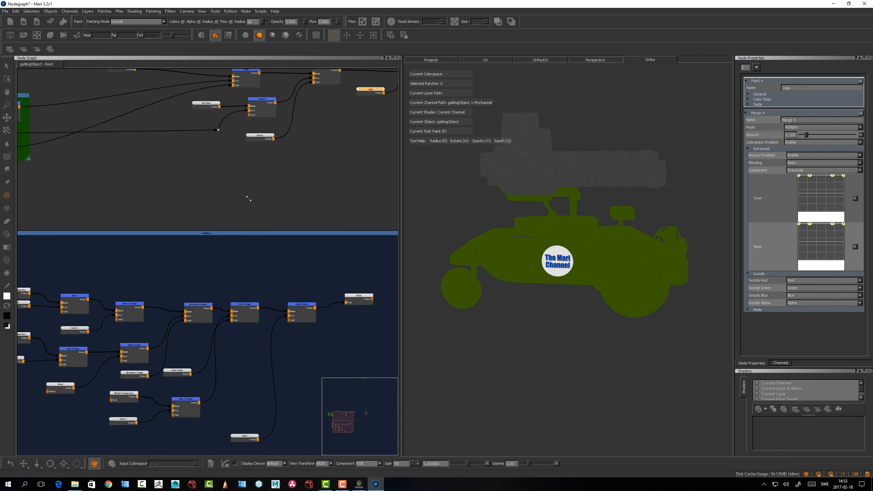
{"action": "right_click_drag", "start_coordinate": [249, 199], "coordinate": [249, 216], "text": "alt"}
{"action": "middle_click_drag", "start_coordinate": [221, 224], "coordinate": [256, 244], "text": "alt"}
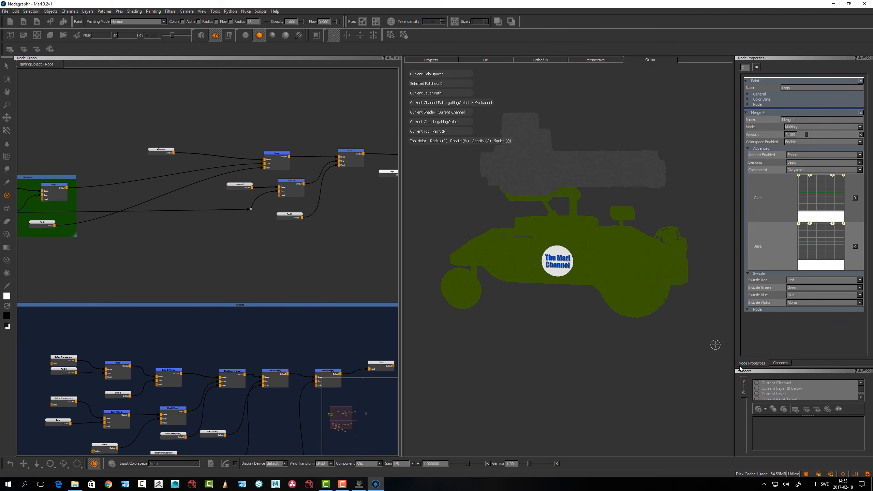
{"action": "left_click", "coordinate": [780, 363]}
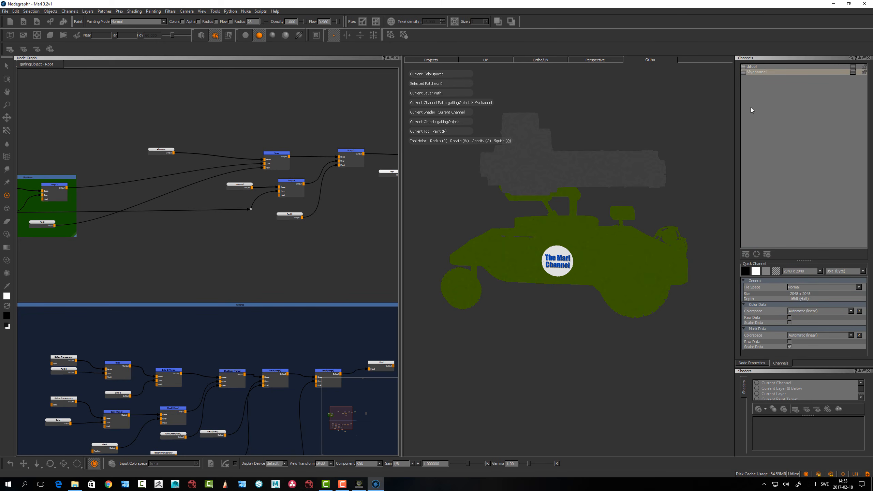
Shade the vehicle with the Current Channel shader
{"action": "left_click_drag", "start_coordinate": [591, 191], "coordinate": [607, 189], "text": "alt"}
{"action": "key", "text": "space"}
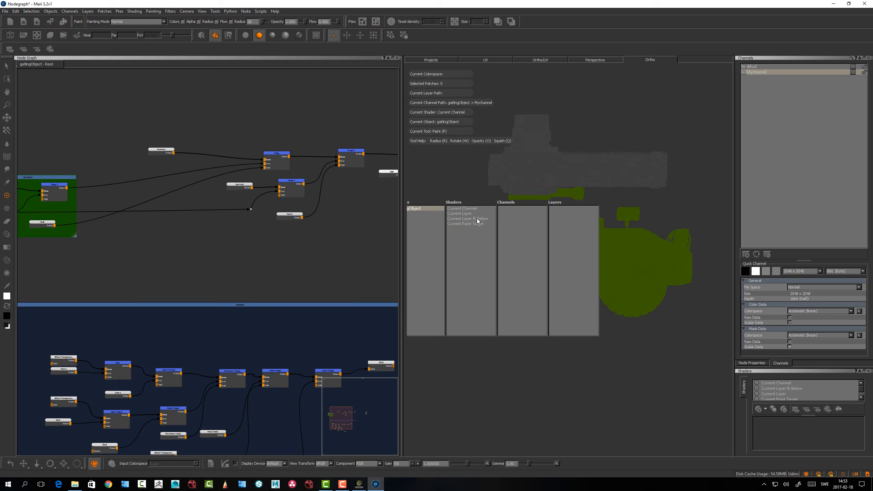
{"action": "left_click", "coordinate": [461, 209]}
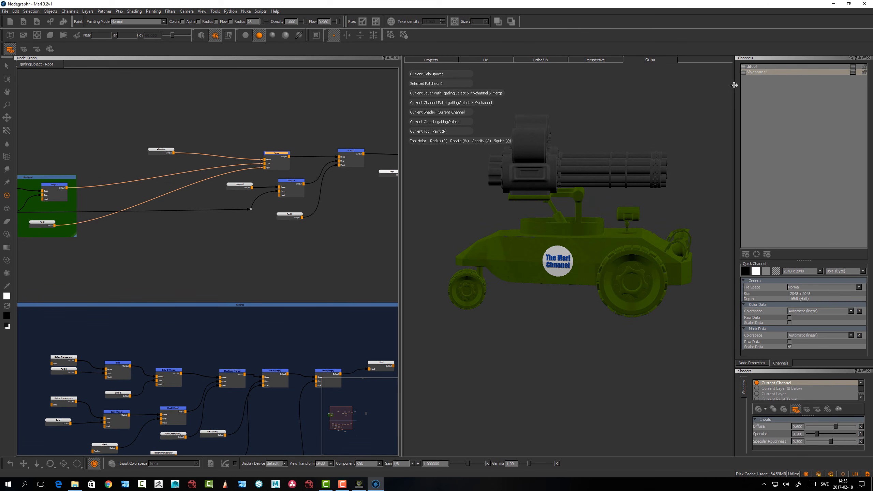
Compare the difcol and Mychannel channels on the model, returning to Mychannel
{"action": "left_click", "coordinate": [752, 67]}
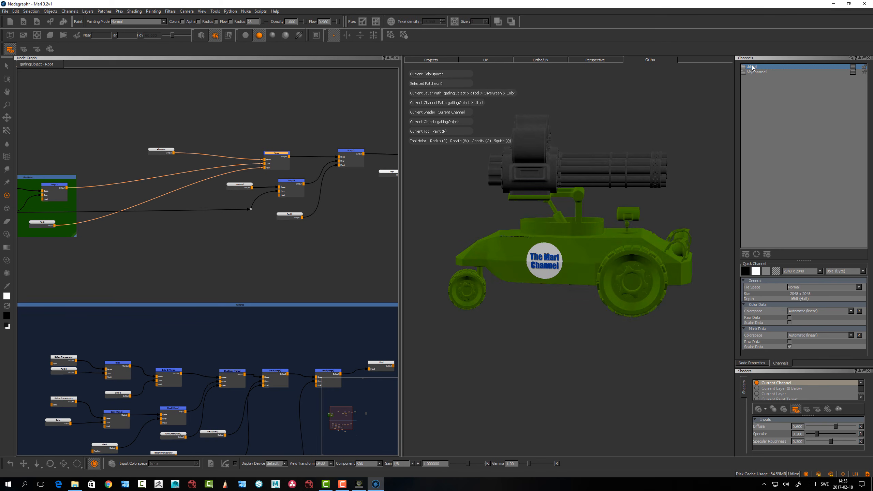
{"action": "left_click", "coordinate": [754, 72]}
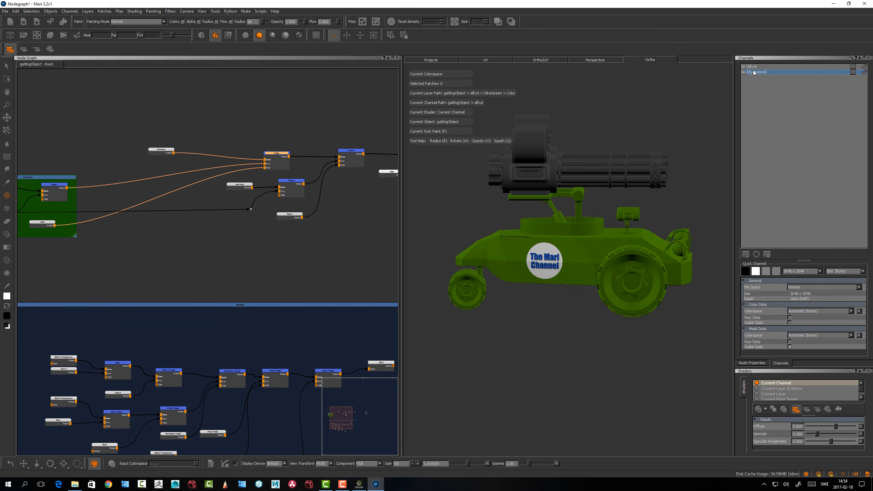
{"action": "left_click_drag", "start_coordinate": [606, 198], "coordinate": [598, 195], "text": "alt"}
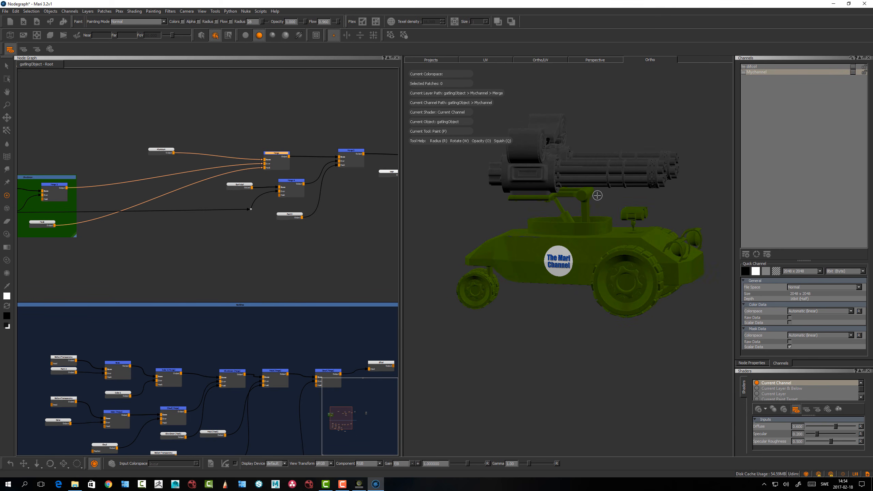
{"action": "left_click", "coordinate": [751, 68]}
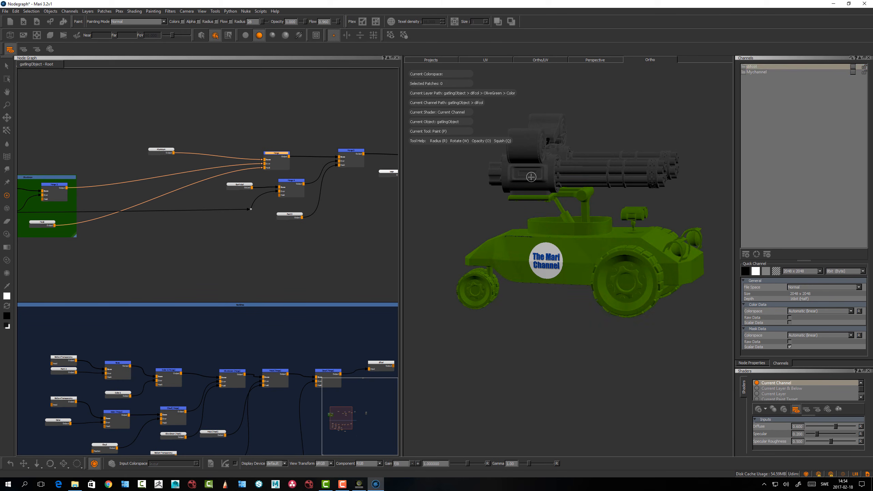
{"action": "left_click_drag", "start_coordinate": [531, 178], "coordinate": [532, 179], "text": "alt"}
{"action": "left_click", "coordinate": [756, 74]}
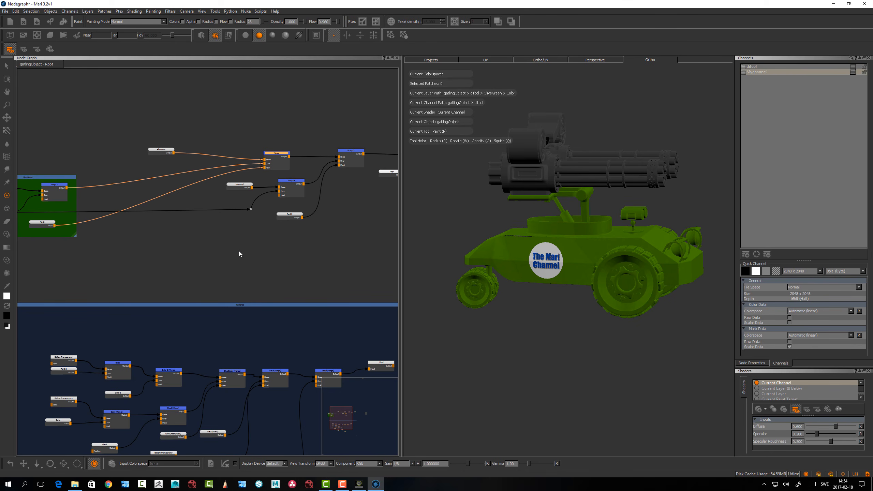
Shift the Logo node slightly farther from its Merge node at the end of the main network
{"action": "scroll", "coordinate": [242, 246], "scroll_direction": "down", "scroll_amount": 1}
{"action": "mouse_move", "coordinate": [263, 249]}
{"action": "middle_mouse_down"}
{"action": "mouse_move", "coordinate": [249, 253]}
{"action": "mouse_move", "coordinate": [316, 250]}
{"action": "mouse_move", "coordinate": [273, 263]}
{"action": "middle_mouse_up"}
{"action": "scroll", "coordinate": [271, 263], "scroll_direction": "down", "scroll_amount": 1}
{"action": "scroll", "coordinate": [271, 262], "scroll_direction": "up", "scroll_amount": 1}
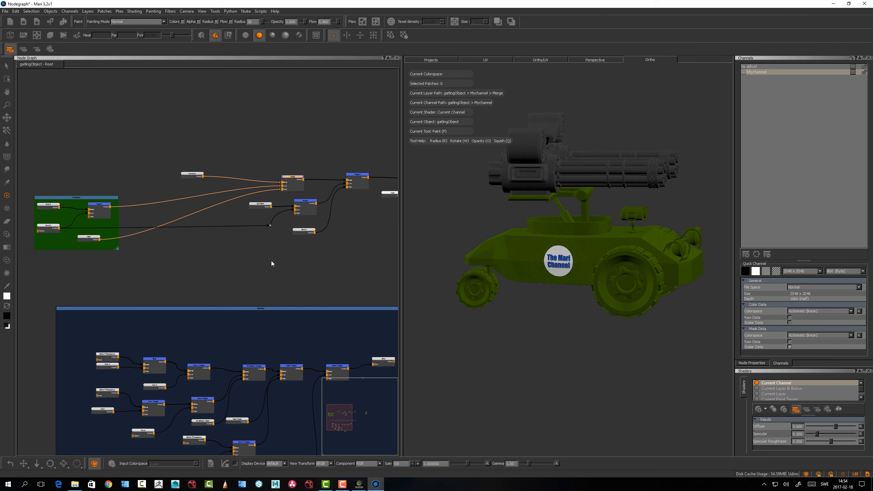
{"action": "middle_click_drag", "start_coordinate": [175, 284], "coordinate": [220, 303]}
{"action": "scroll", "coordinate": [207, 265], "scroll_direction": "up", "scroll_amount": 1}
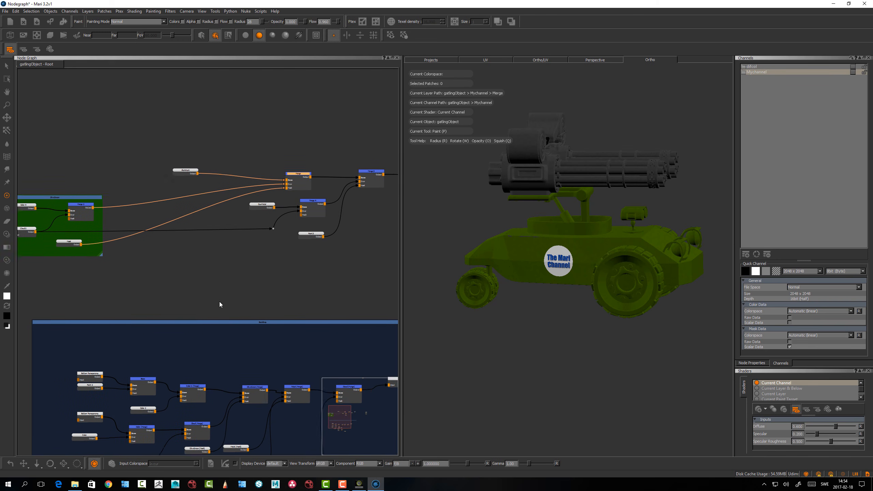
{"action": "middle_click_drag", "start_coordinate": [325, 270], "coordinate": [278, 267]}
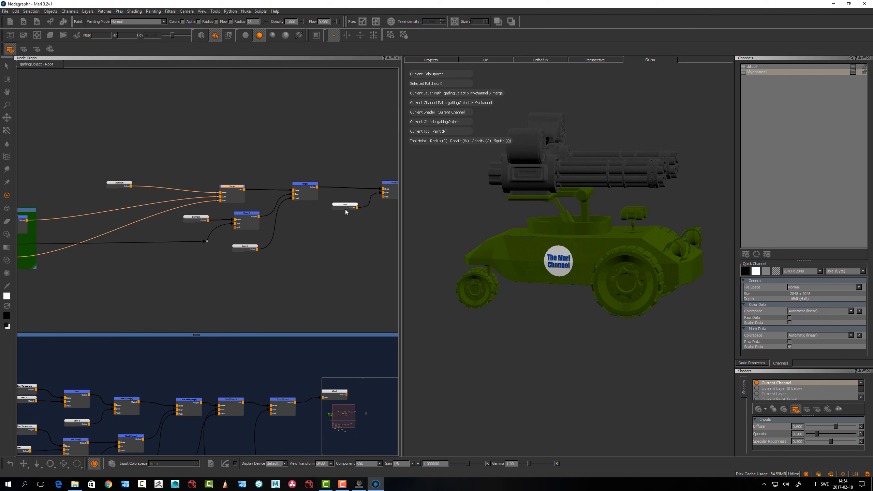
{"action": "left_click_drag", "start_coordinate": [347, 207], "coordinate": [341, 206]}
{"action": "scroll", "coordinate": [378, 220], "scroll_direction": "up", "scroll_amount": 1}
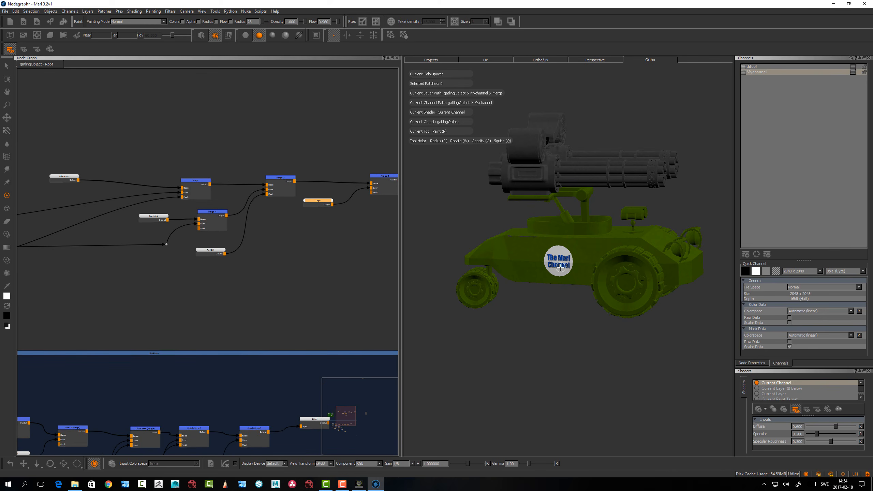
Inspect The Mari Channel logo up close on the vehicle's side and nudge the Logo node farther from its Merge node
{"action": "mouse_move", "coordinate": [544, 249]}
{"action": "middle_mouse_down"}
{"action": "mouse_move", "coordinate": [686, 220]}
{"action": "mouse_move", "coordinate": [543, 269]}
{"action": "mouse_move", "coordinate": [509, 294]}
{"action": "mouse_move", "coordinate": [547, 289]}
{"action": "middle_mouse_up"}
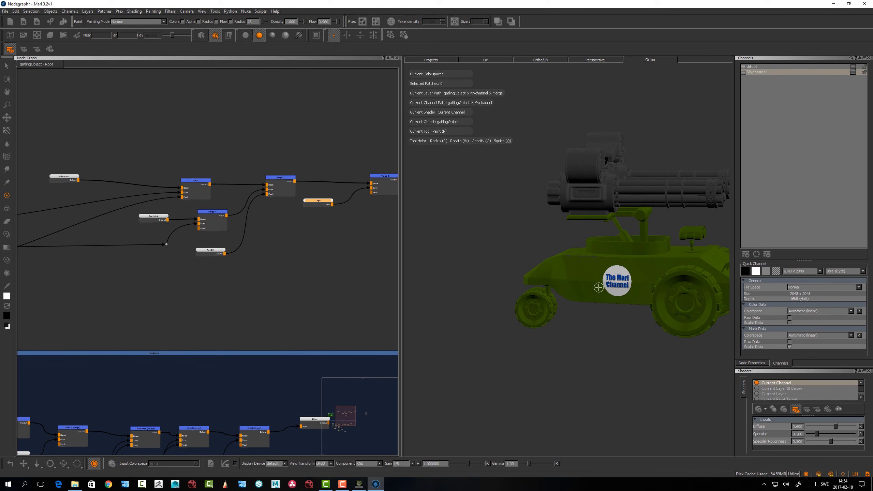
{"action": "scroll", "coordinate": [633, 295], "scroll_direction": "up", "scroll_amount": 10}
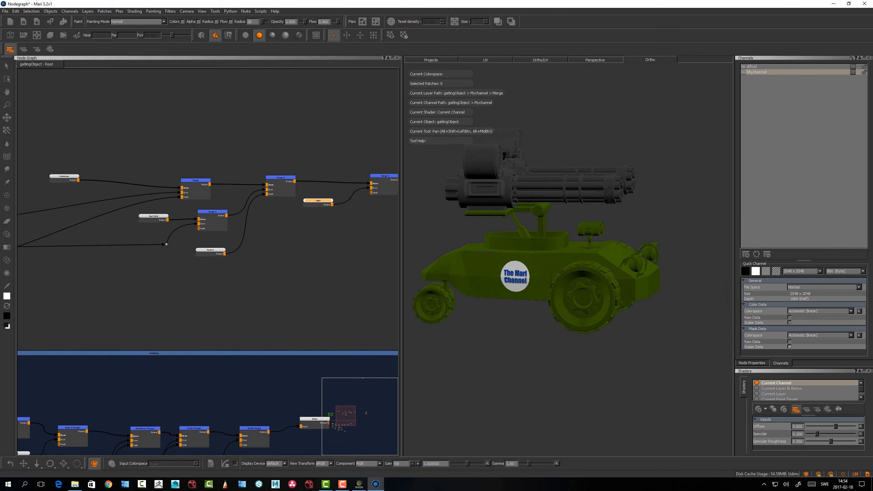
{"action": "middle_click_drag", "start_coordinate": [705, 230], "coordinate": [725, 223], "text": "alt"}
{"action": "left_click_drag", "start_coordinate": [591, 276], "coordinate": [540, 294], "text": "alt"}
{"action": "left_click_drag", "start_coordinate": [507, 322], "coordinate": [534, 273], "text": "alt"}
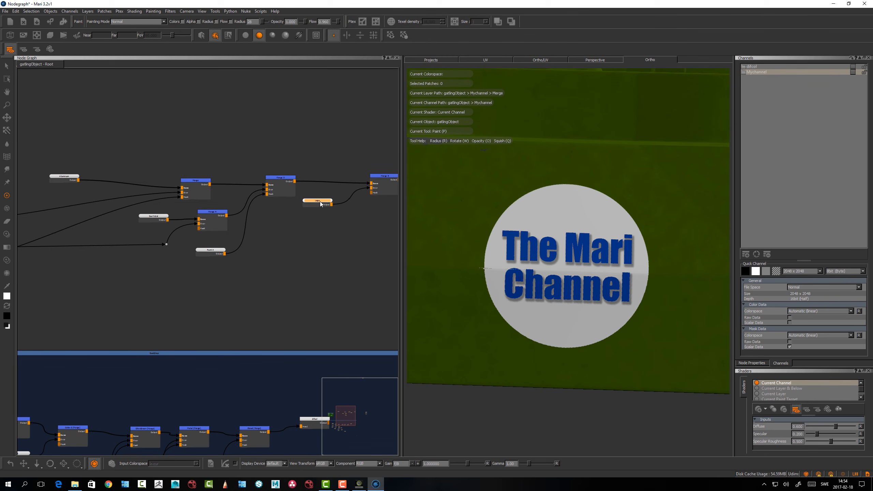
{"action": "left_click_drag", "start_coordinate": [321, 201], "coordinate": [317, 205]}
Add a white 2048 x 2048, 16bit (Half) Paint node and connect it to the Mask input of the Logo's Merge node
{"action": "left_click", "coordinate": [362, 242]}
{"action": "key", "text": "p"}
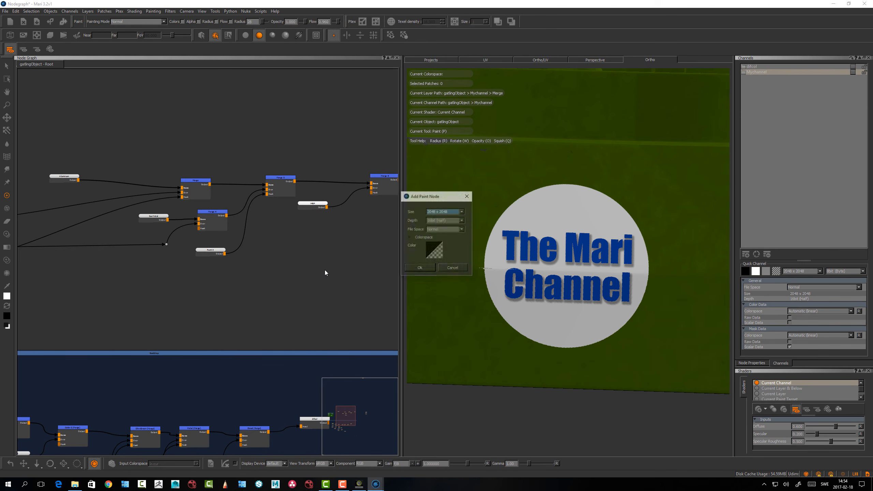
{"action": "left_click", "coordinate": [435, 255]}
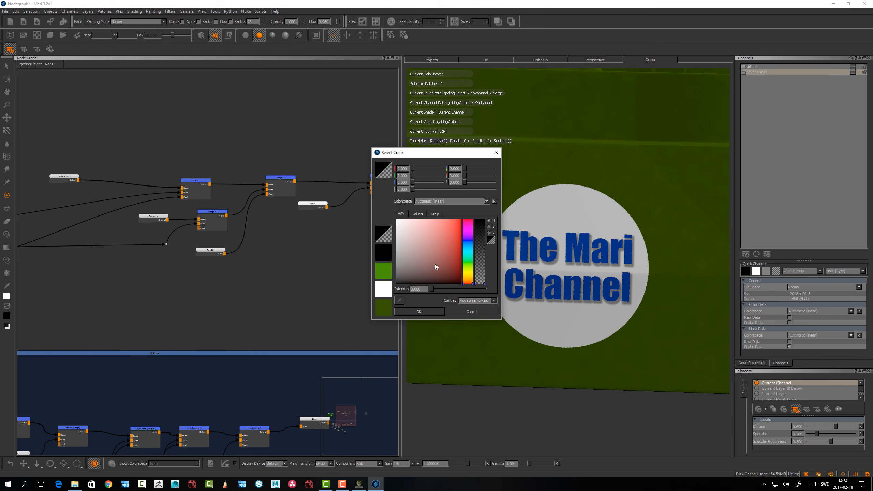
{"action": "left_click_drag", "start_coordinate": [435, 267], "coordinate": [353, 189]}
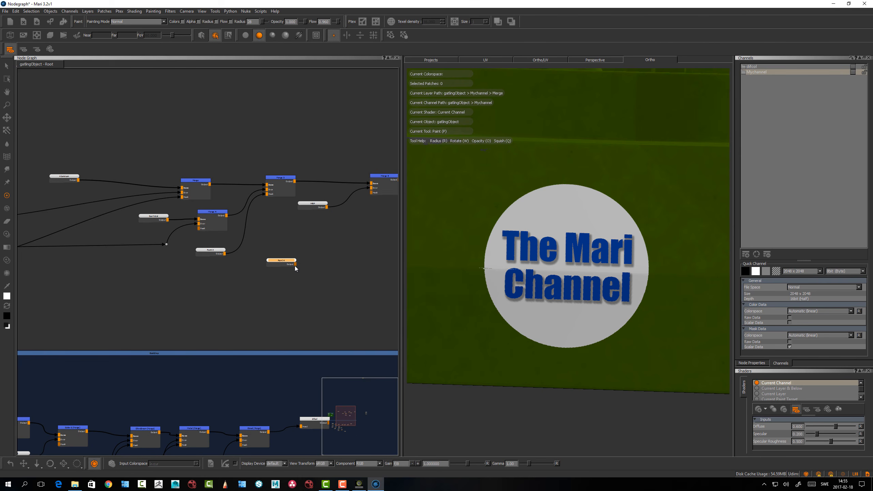
{"action": "mouse_move", "coordinate": [296, 264]}
{"action": "left_mouse_down"}
{"action": "mouse_move", "coordinate": [342, 202]}
{"action": "mouse_move", "coordinate": [372, 193]}
{"action": "left_mouse_up"}
{"action": "mouse_move", "coordinate": [295, 265]}
{"action": "left_mouse_down"}
{"action": "mouse_move", "coordinate": [363, 191]}
{"action": "mouse_move", "coordinate": [373, 195]}
{"action": "left_mouse_up"}
{"action": "right_click_drag", "start_coordinate": [346, 250], "coordinate": [356, 292], "text": "alt"}
Paint black scratches across the logo on the mask with the metal scratch brush from the Hard Surface Brushes
{"action": "middle_click_drag", "start_coordinate": [519, 259], "coordinate": [490, 245], "text": "alt"}
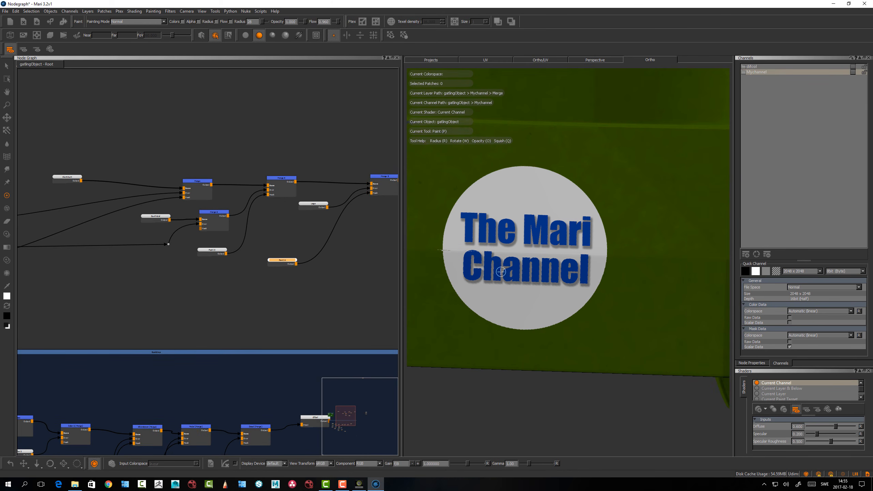
{"action": "key", "text": "k"}
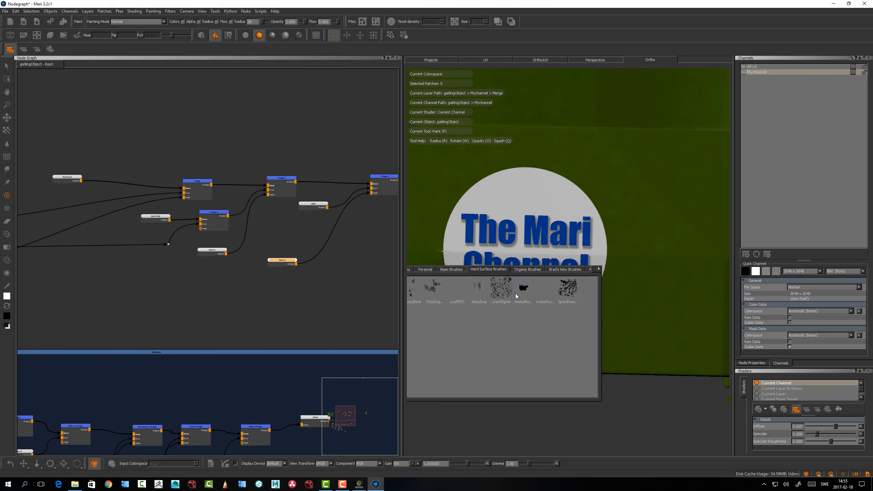
{"action": "left_click", "coordinate": [549, 287]}
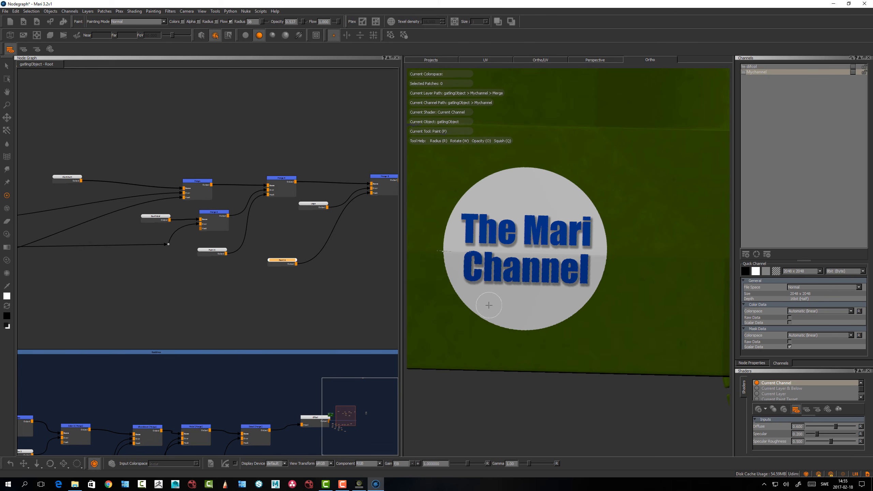
{"action": "key", "text": "x"}
{"action": "mouse_move", "coordinate": [450, 332]}
{"action": "left_mouse_down"}
{"action": "mouse_move", "coordinate": [645, 229]}
{"action": "mouse_move", "coordinate": [655, 253]}
{"action": "mouse_move", "coordinate": [428, 326]}
{"action": "mouse_move", "coordinate": [427, 339]}
{"action": "mouse_move", "coordinate": [509, 327]}
{"action": "mouse_move", "coordinate": [545, 253]}
{"action": "left_mouse_up"}
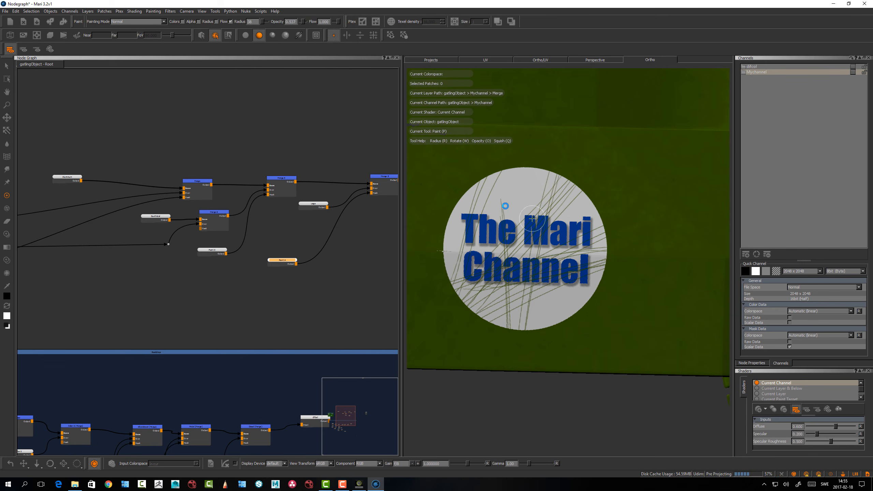
Examine the scratched logo up close from different angles
{"action": "left_click_drag", "start_coordinate": [501, 195], "coordinate": [563, 207], "text": "alt"}
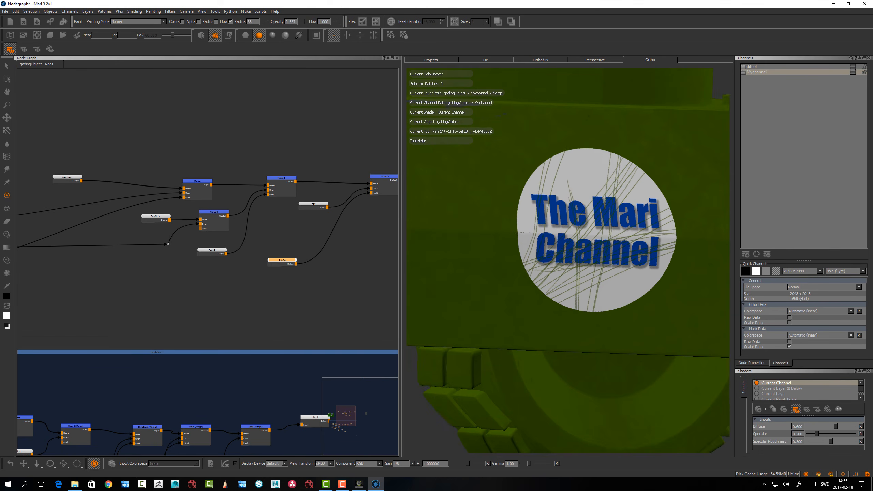
{"action": "right_click_drag", "start_coordinate": [564, 207], "coordinate": [626, 213], "text": "alt"}
{"action": "left_click_drag", "start_coordinate": [584, 220], "coordinate": [564, 233], "text": "alt"}
{"action": "right_click_drag", "start_coordinate": [563, 234], "coordinate": [488, 241], "text": "alt"}
{"action": "left_click_drag", "start_coordinate": [488, 241], "coordinate": [470, 254], "text": "alt"}
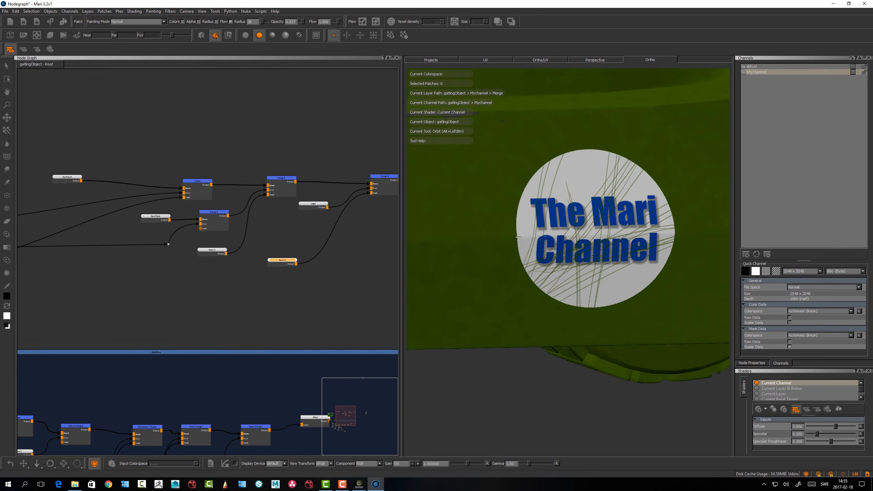
{"action": "right_click_drag", "start_coordinate": [471, 254], "coordinate": [517, 264], "text": "alt"}
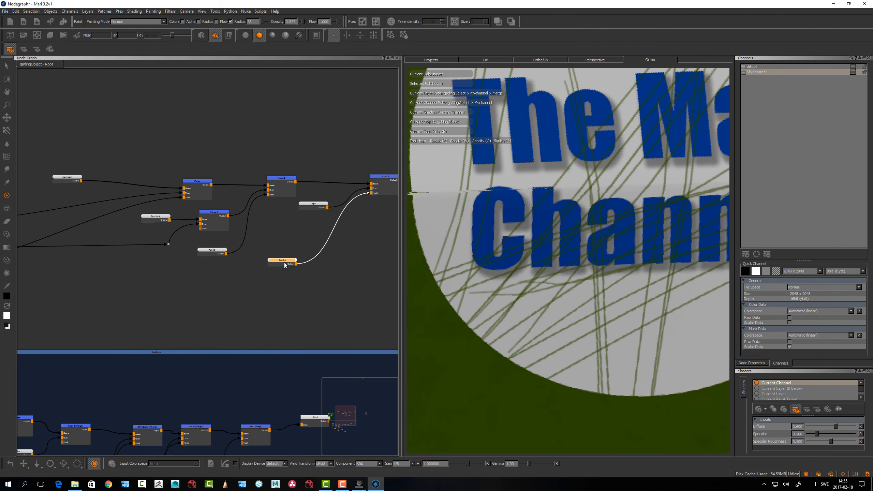
Move the scratch mask Paint node back along the network to the free space just above the blue Backdrop group
{"action": "left_click_drag", "start_coordinate": [289, 261], "coordinate": [274, 273]}
{"action": "middle_click_drag", "start_coordinate": [484, 321], "coordinate": [557, 293], "text": "alt"}
{"action": "right_click_drag", "start_coordinate": [557, 293], "coordinate": [505, 288], "text": "alt"}
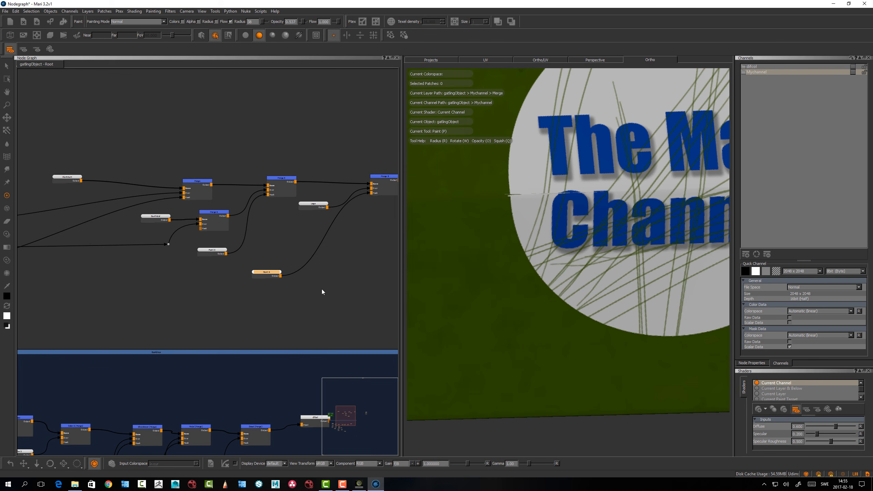
{"action": "mouse_move", "coordinate": [272, 272]}
{"action": "left_mouse_down"}
{"action": "mouse_move", "coordinate": [243, 285]}
{"action": "mouse_move", "coordinate": [214, 314]}
{"action": "mouse_move", "coordinate": [241, 310]}
{"action": "mouse_move", "coordinate": [97, 320]}
{"action": "mouse_move", "coordinate": [95, 330]}
{"action": "left_mouse_up"}
{"action": "middle_click_drag", "start_coordinate": [219, 295], "coordinate": [339, 275], "text": "alt"}
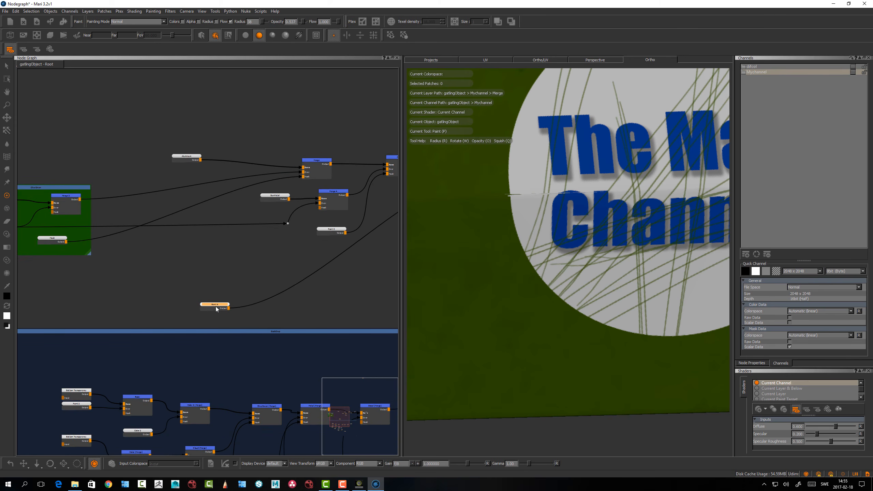
Add a dot to the scratch mask's connection and place it so the wire runs below the other nodes
{"action": "mouse_move", "coordinate": [359, 242]}
{"action": "left_mouse_down"}
{"action": "mouse_move", "coordinate": [348, 255]}
{"action": "mouse_move", "coordinate": [277, 273]}
{"action": "mouse_move", "coordinate": [363, 270]}
{"action": "left_mouse_up"}
{"action": "middle_click_drag", "start_coordinate": [363, 270], "coordinate": [278, 265]}
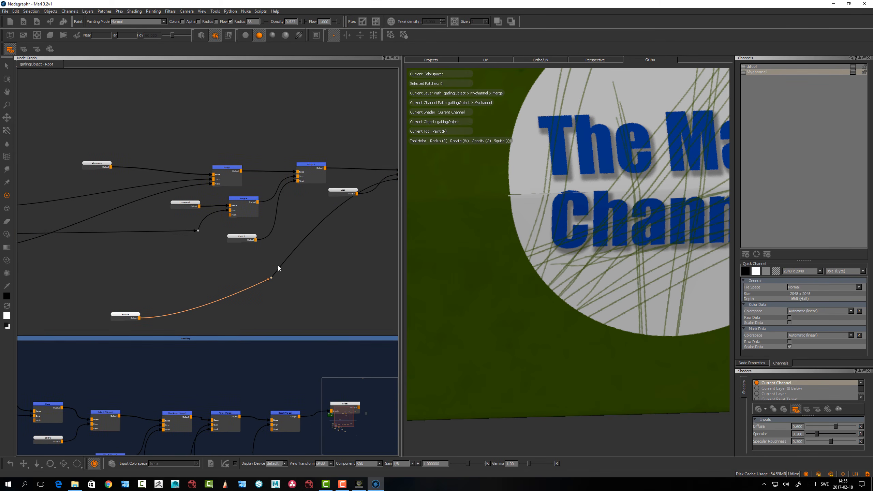
{"action": "left_click_drag", "start_coordinate": [272, 277], "coordinate": [301, 293]}
{"action": "left_click", "coordinate": [198, 231]}
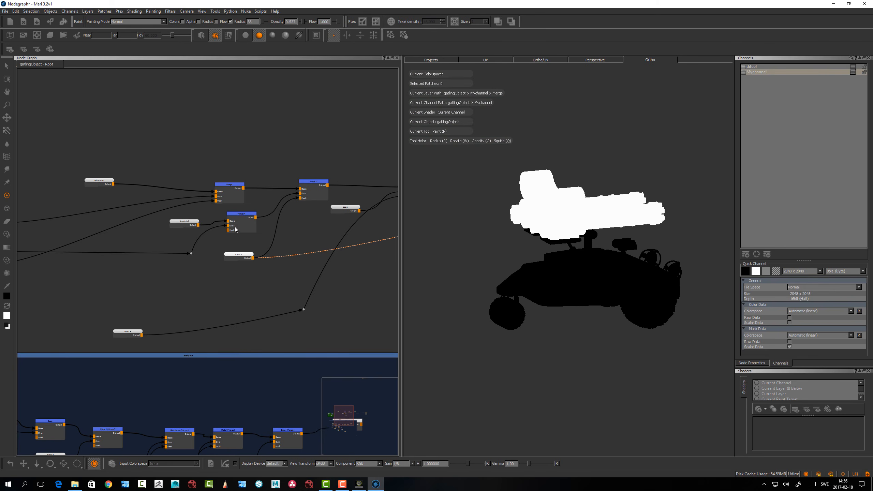
Preview the outputs of the Paint 3 mask and the first Merge node on the model
{"action": "left_click", "coordinate": [228, 223]}
{"action": "left_click_drag", "start_coordinate": [239, 217], "coordinate": [242, 218]}
{"action": "left_click", "coordinate": [233, 186]}
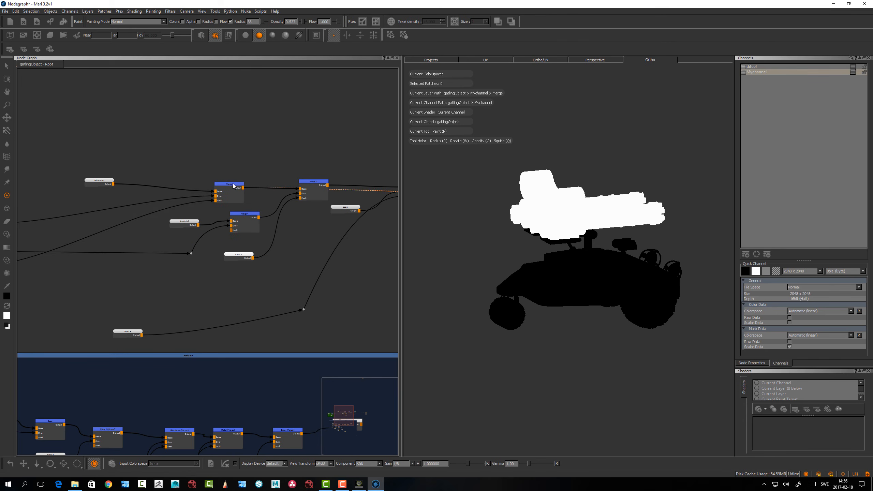
Add a dot to the mask wire leading into the first Merge node and insert a new Merge node after it
{"action": "middle_click_drag", "start_coordinate": [195, 247], "coordinate": [260, 245]}
{"action": "left_click_drag", "start_coordinate": [199, 330], "coordinate": [158, 323]}
{"action": "left_click", "coordinate": [181, 297]}
{"action": "key", "text": "ctrl"}
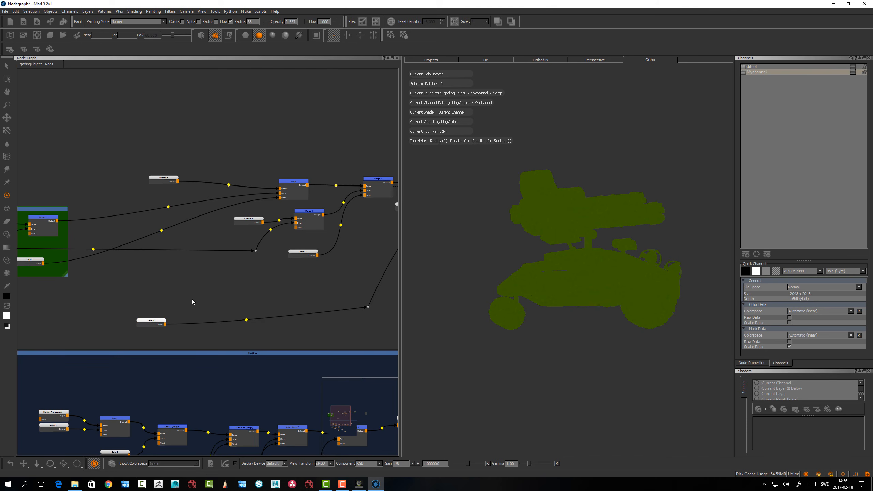
{"action": "left_click", "coordinate": [162, 231], "text": "ctrl"}
{"action": "left_click", "coordinate": [185, 246]}
{"action": "key", "text": "m"}
{"action": "left_click_drag", "start_coordinate": [198, 243], "coordinate": [197, 219]}
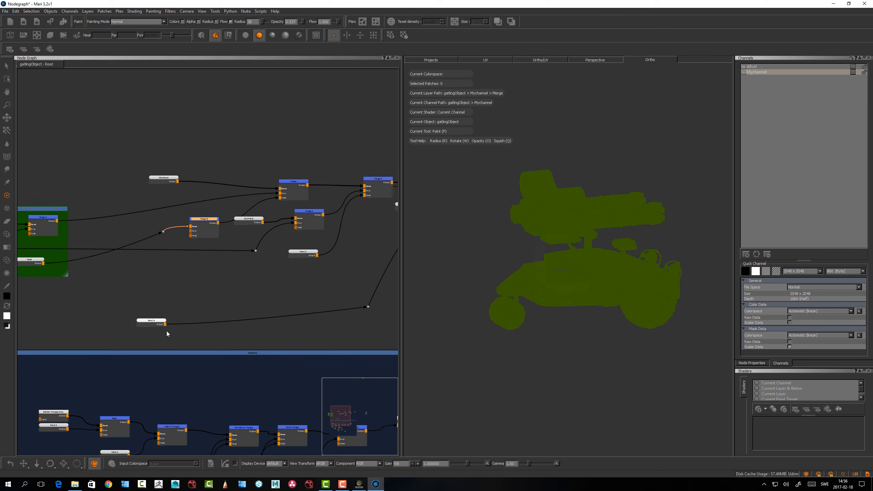
Connect the scratch Paint node to the new Merge node's Over input and preview the combined mask on the vehicle
{"action": "mouse_move", "coordinate": [165, 325]}
{"action": "left_mouse_down"}
{"action": "mouse_move", "coordinate": [191, 228]}
{"action": "mouse_move", "coordinate": [203, 220]}
{"action": "left_mouse_up"}
{"action": "key", "text": "1"}
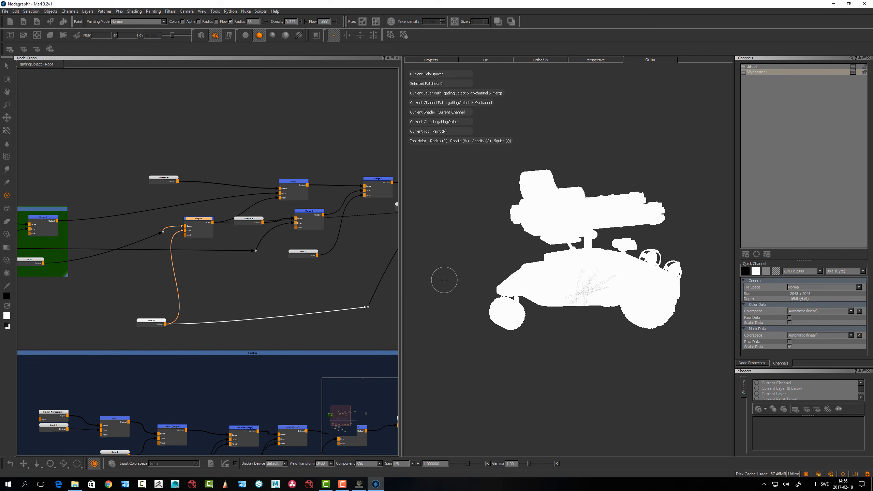
{"action": "scroll", "coordinate": [643, 296], "scroll_direction": "up", "scroll_amount": 5}
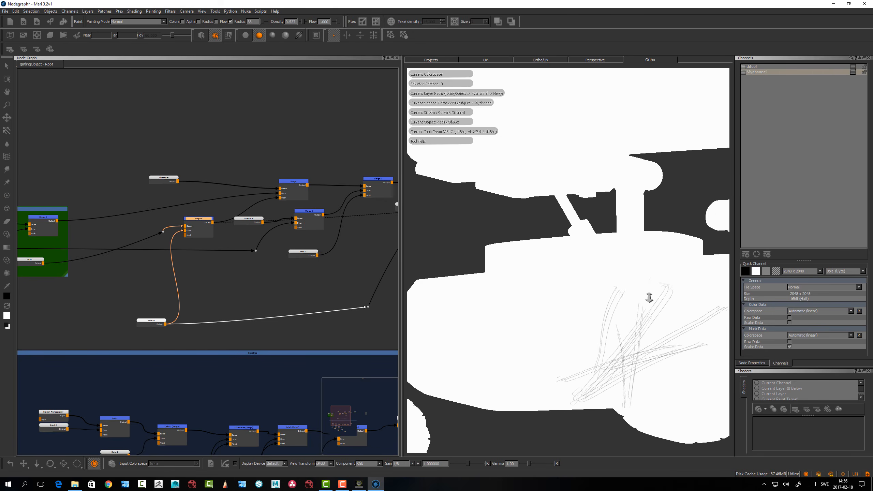
{"action": "key", "text": "p"}
Preview the output of the last Merge node in the chain on the vehicle
{"action": "scroll", "coordinate": [264, 305], "scroll_direction": "down", "scroll_amount": 1}
{"action": "middle_click_drag", "start_coordinate": [274, 293], "coordinate": [166, 292]}
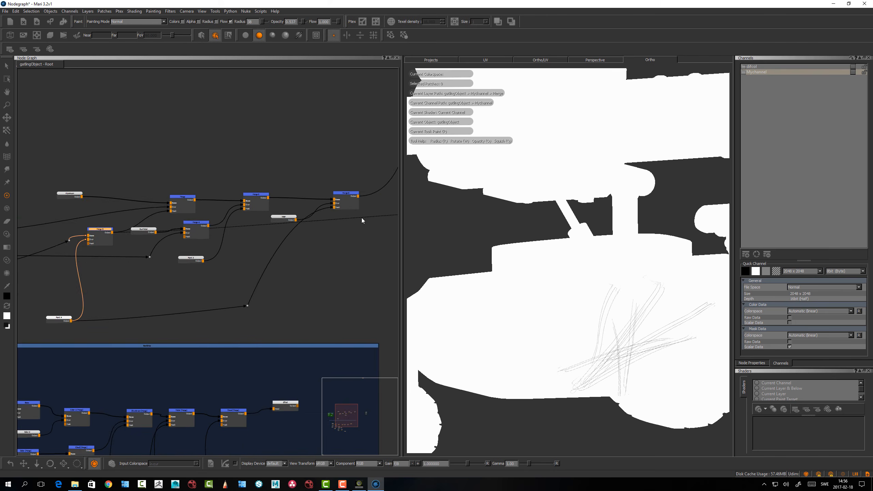
{"action": "middle_click_drag", "start_coordinate": [334, 254], "coordinate": [212, 304]}
{"action": "scroll", "coordinate": [230, 249], "scroll_direction": "down", "scroll_amount": 2}
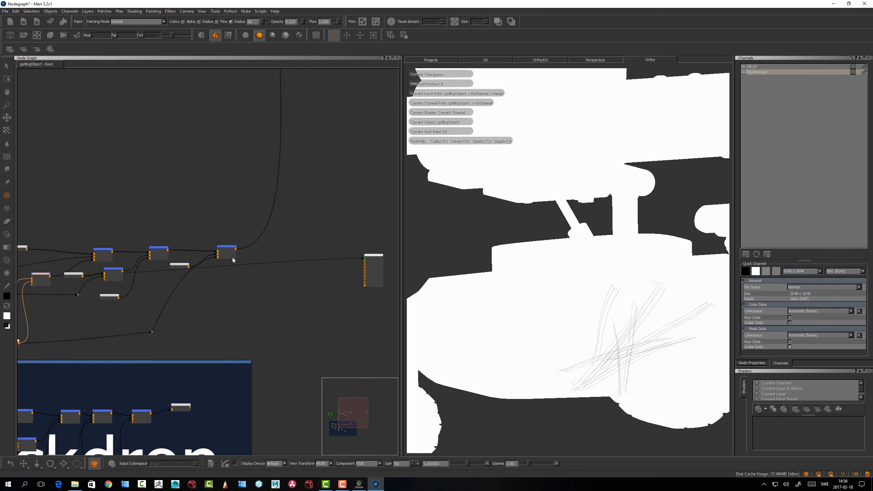
{"action": "left_click", "coordinate": [231, 246]}
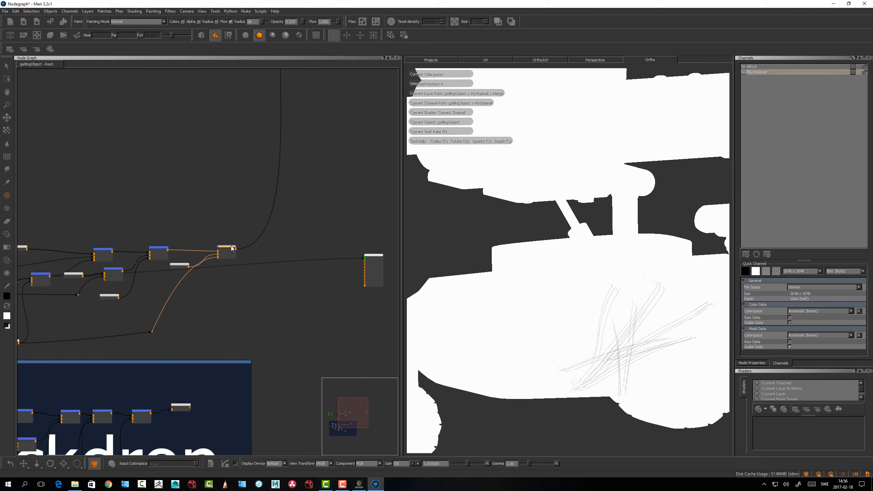
{"action": "key", "text": "1"}
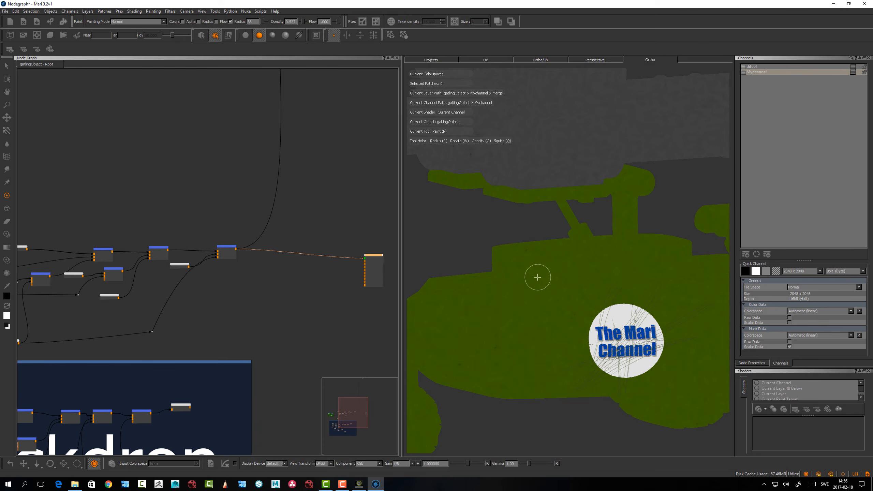
Examine close up how the scratches cut through the logo and the green paint around its edge
{"action": "middle_click_drag", "start_coordinate": [562, 305], "coordinate": [530, 239], "text": "alt"}
{"action": "right_click_drag", "start_coordinate": [530, 239], "coordinate": [591, 292], "text": "alt"}
{"action": "middle_click_drag", "start_coordinate": [563, 284], "coordinate": [548, 190], "text": "alt"}
{"action": "left_click_drag", "start_coordinate": [512, 261], "coordinate": [520, 306], "text": "alt"}
{"action": "middle_click_drag", "start_coordinate": [521, 306], "coordinate": [596, 236], "text": "alt"}
{"action": "right_click_drag", "start_coordinate": [596, 237], "coordinate": [667, 316], "text": "alt"}
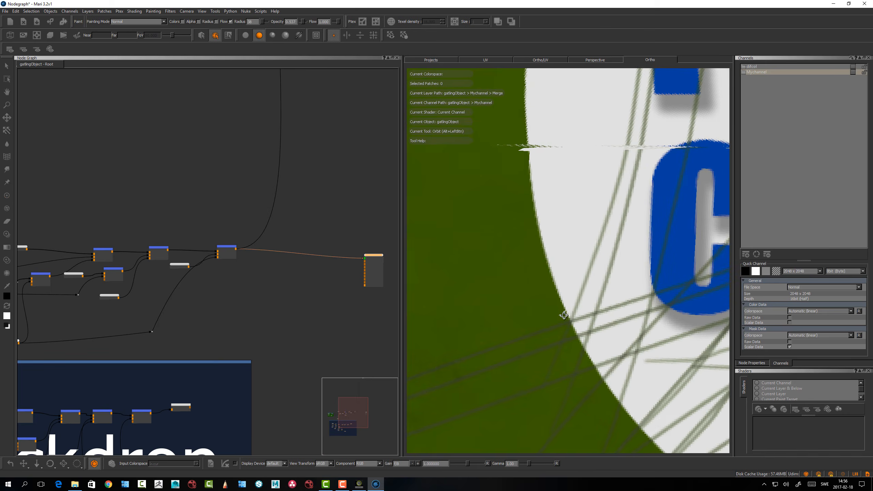
{"action": "right_click_drag", "start_coordinate": [565, 316], "coordinate": [569, 306], "text": "alt"}
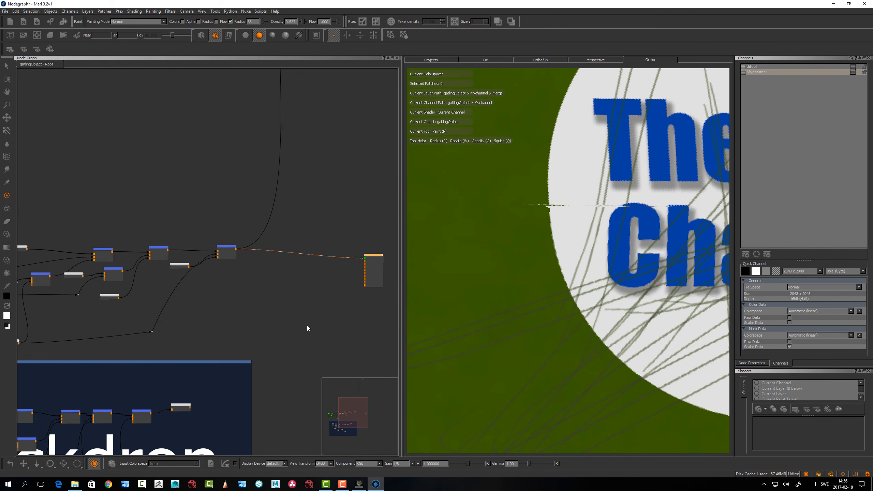
{"action": "right_click_drag", "start_coordinate": [601, 276], "coordinate": [515, 232], "text": "alt"}
{"action": "middle_click_drag", "start_coordinate": [565, 253], "coordinate": [526, 246], "text": "alt"}
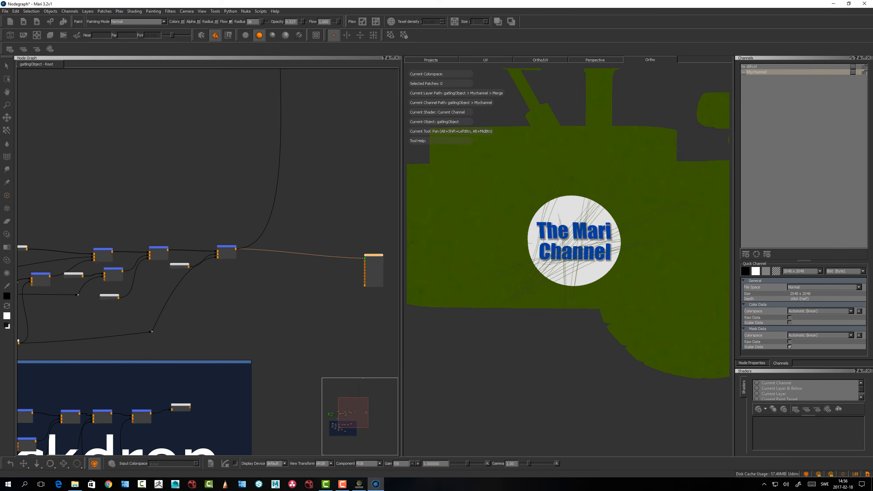
{"action": "right_click_drag", "start_coordinate": [526, 246], "coordinate": [550, 279], "text": "alt"}
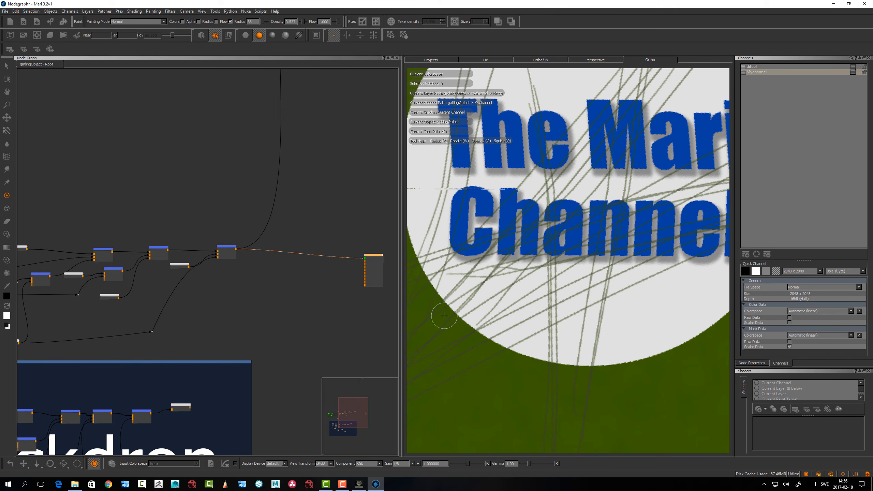
{"action": "right_click_drag", "start_coordinate": [606, 246], "coordinate": [554, 226], "text": "alt"}
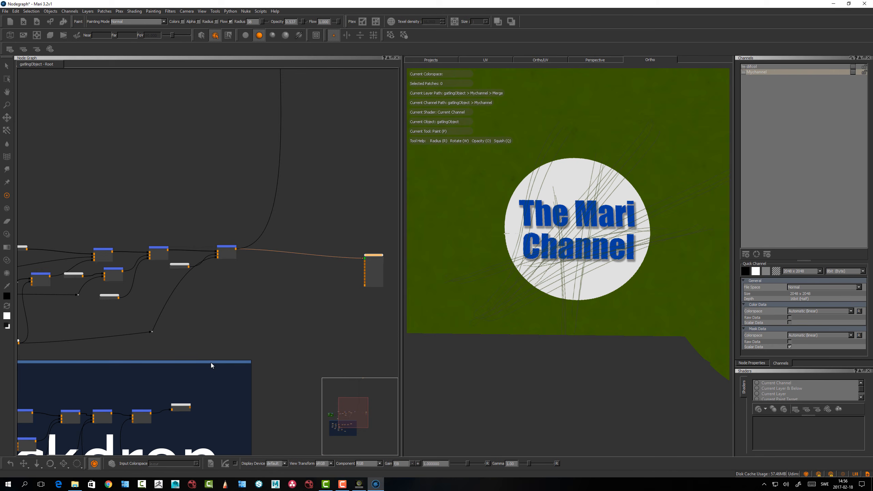
Return to the scratch mask's Paint node below the Merge nodes in the node graph and select it
{"action": "middle_click_drag", "start_coordinate": [187, 298], "coordinate": [349, 264]}
{"action": "left_click_drag", "start_coordinate": [173, 310], "coordinate": [157, 308]}
{"action": "scroll", "coordinate": [181, 256], "scroll_direction": "up", "scroll_amount": 2}
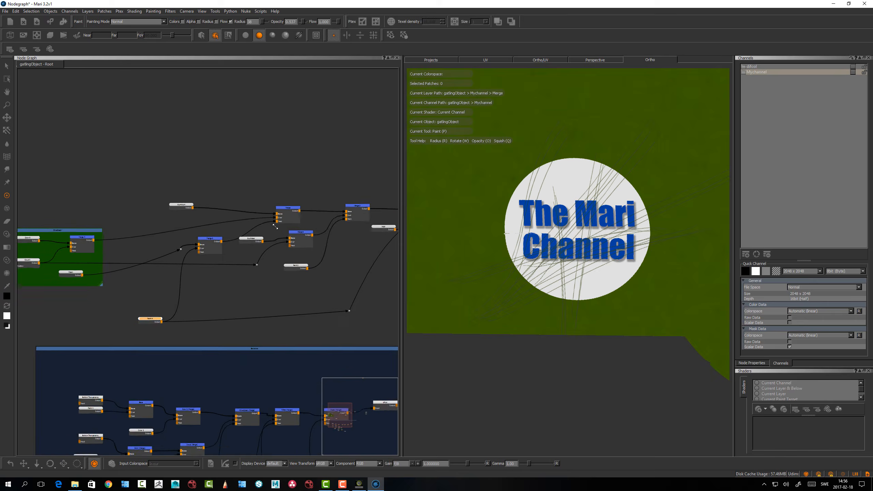